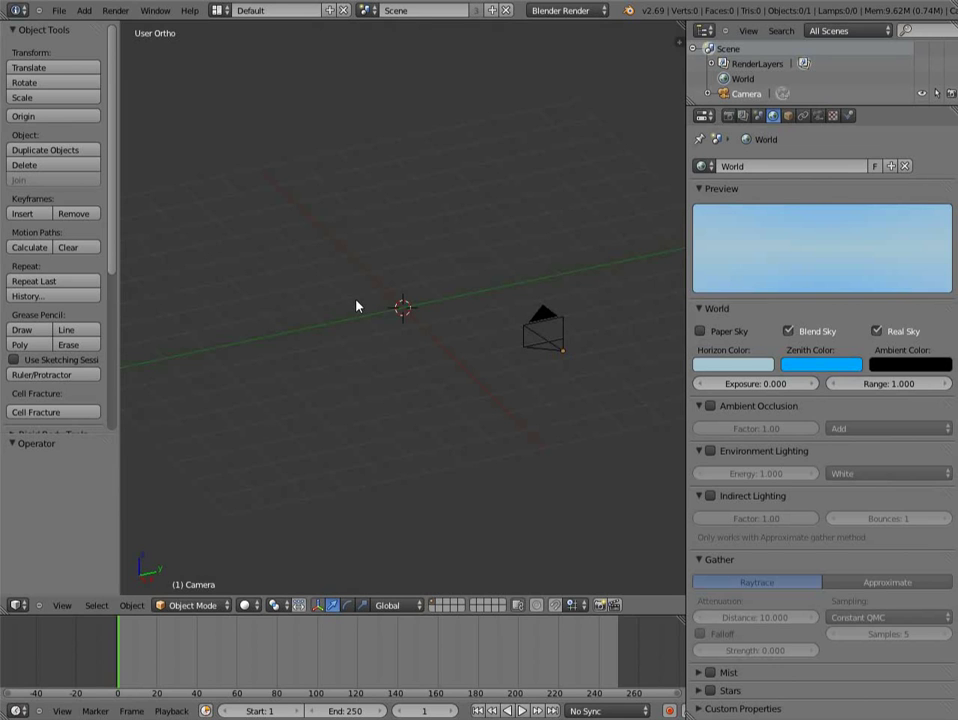
- Add a plane mesh at the scene origin
middle_click_drag(430, 250, 434, 306)
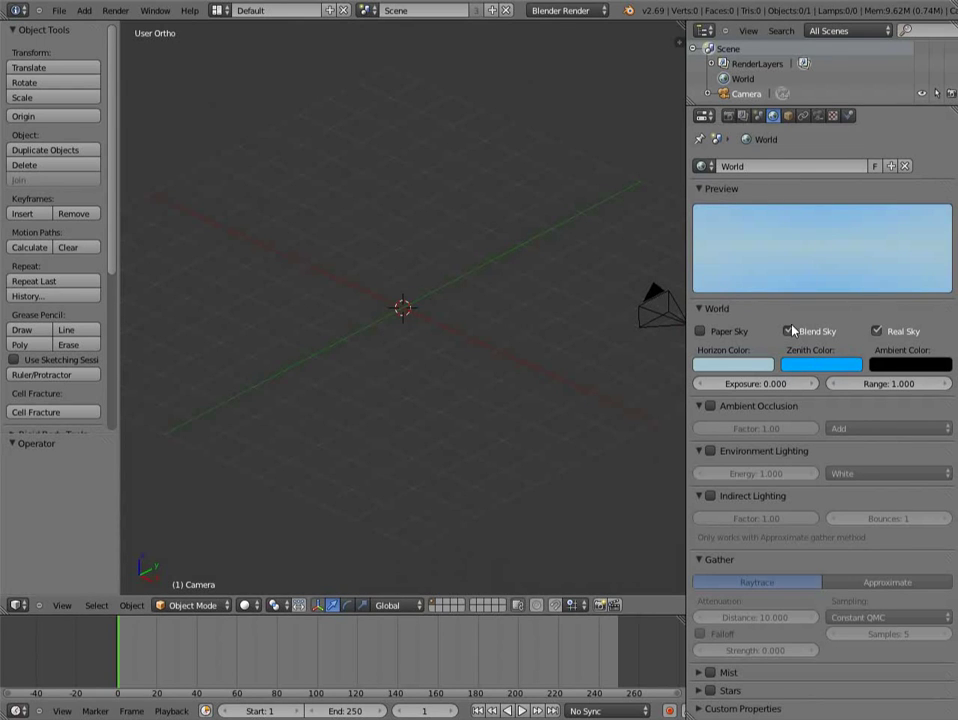
middle_click_drag(550, 338, 453, 343)
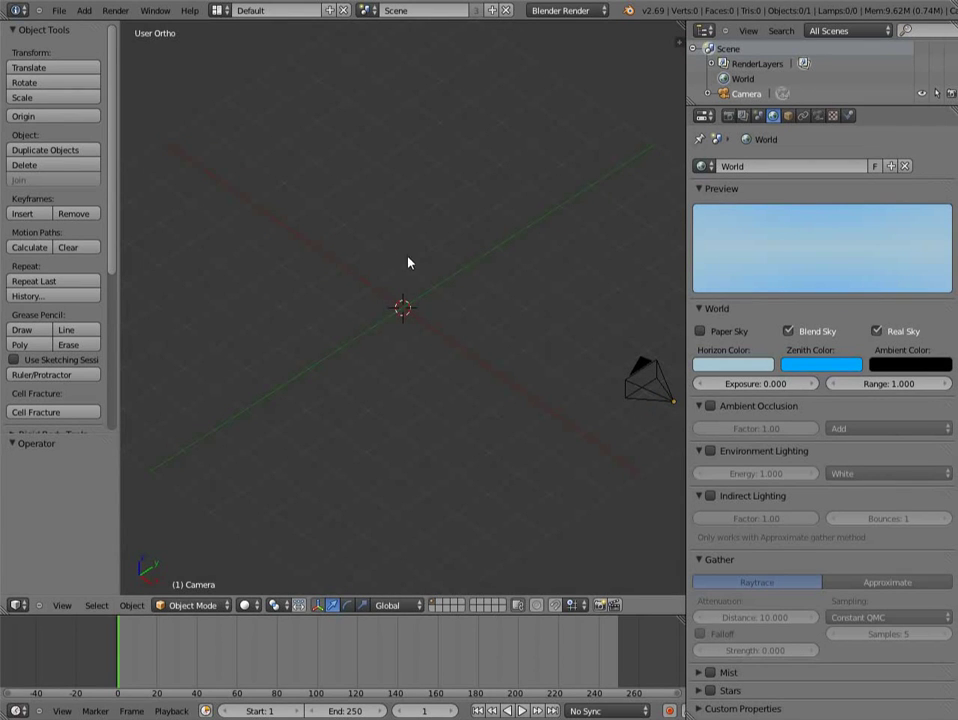
key("shift+a")
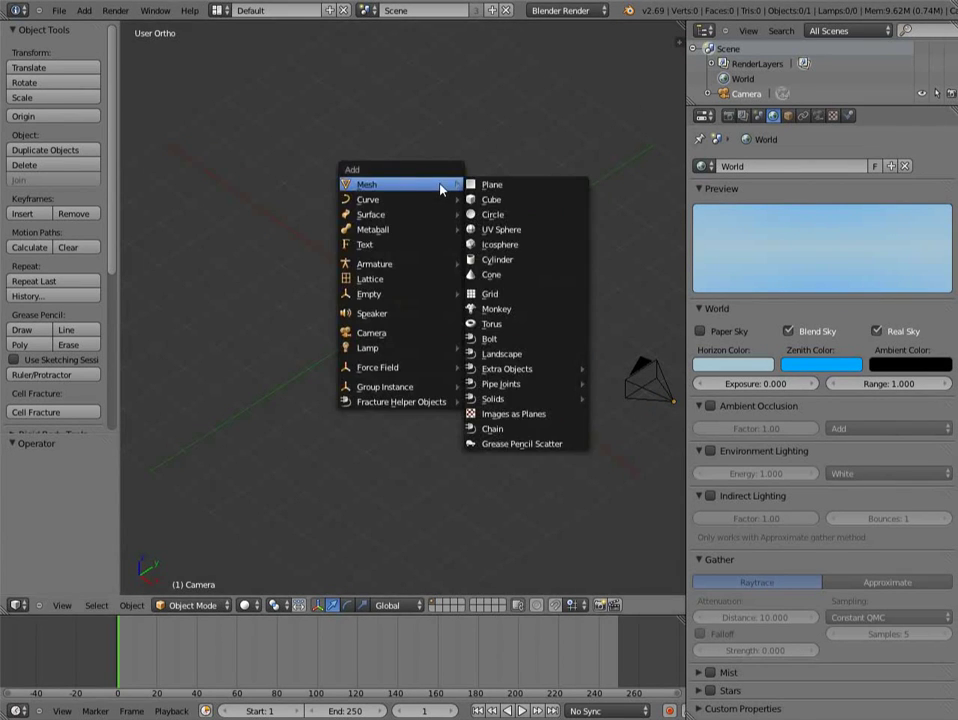
left_click(509, 187)
middle_click_drag(447, 424, 425, 408)
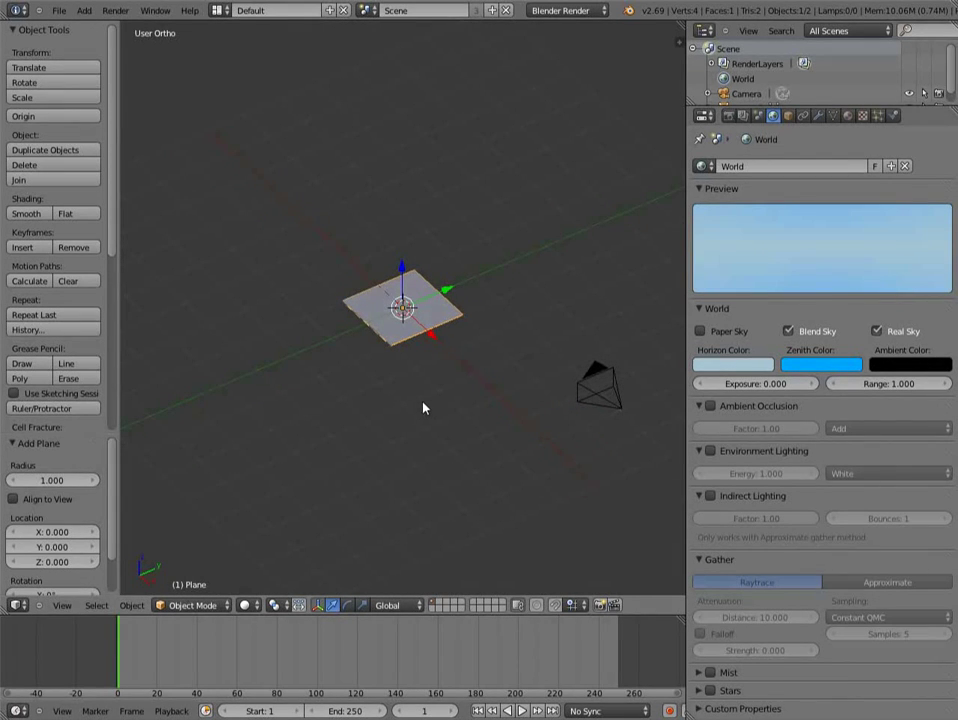
- Unwrap the whole plane in Edit Mode, check its layout in the UV/Image Editor, and return to the 3D View in Object Mode
key("Tab")
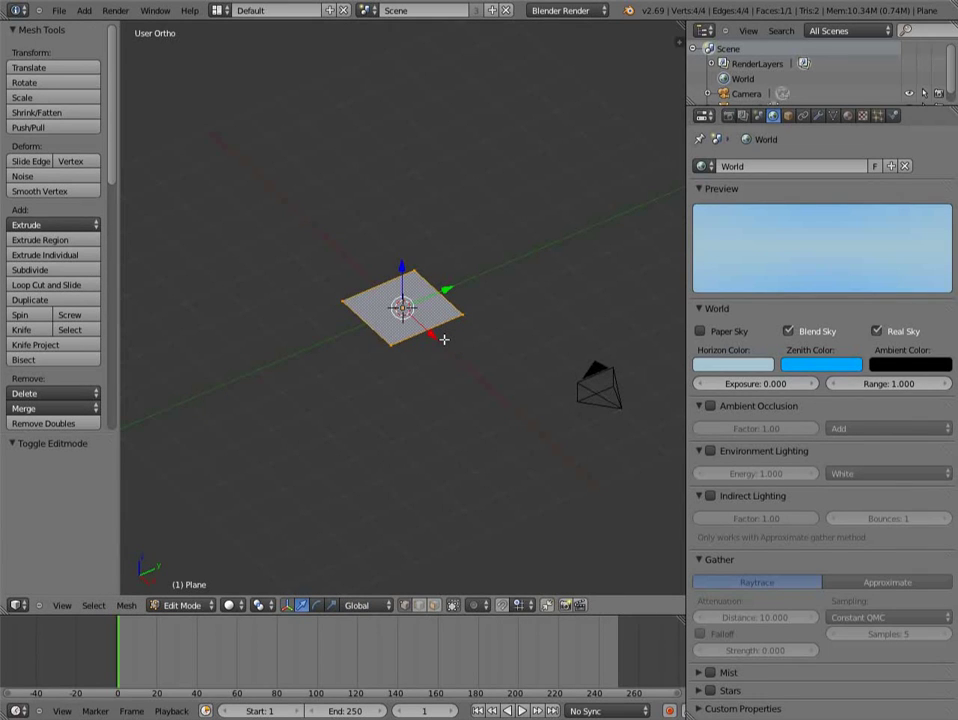
key("u")
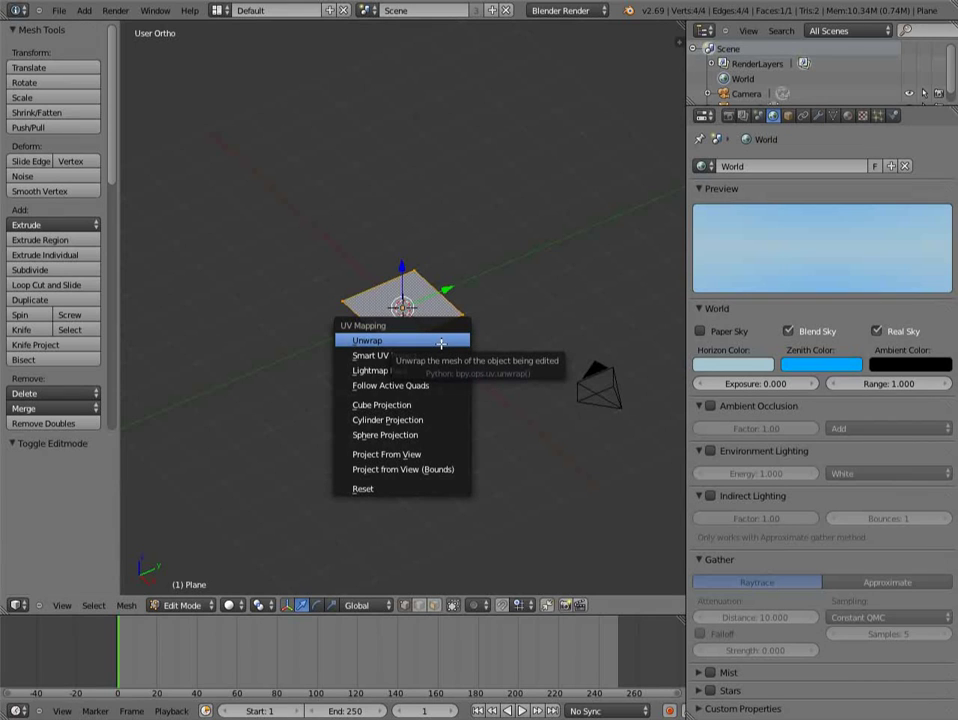
left_click(383, 341)
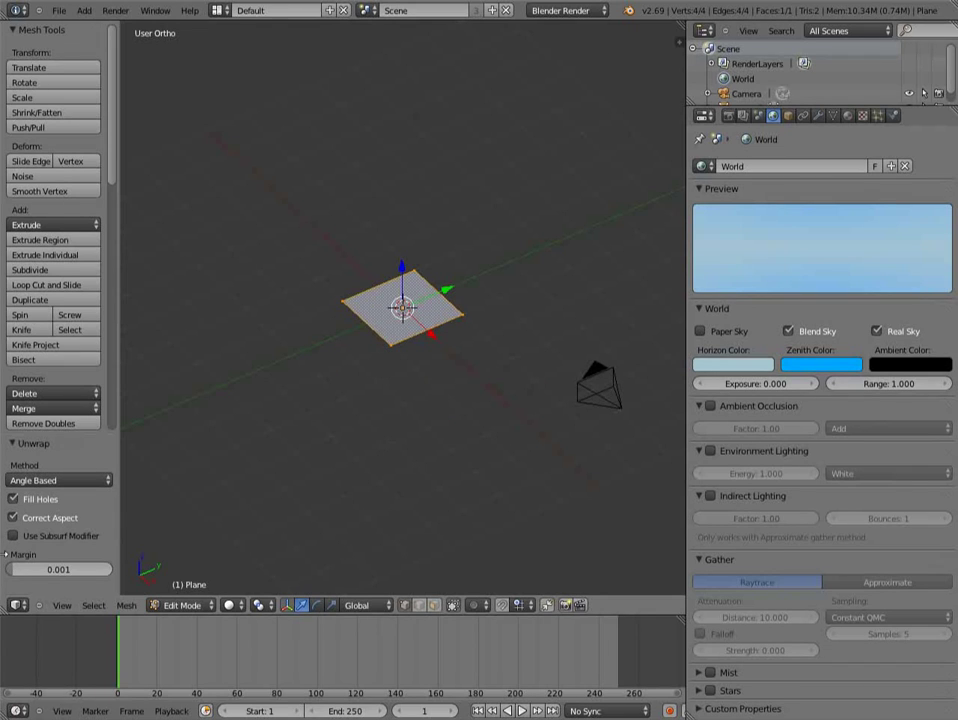
left_click(16, 605)
left_click(63, 496)
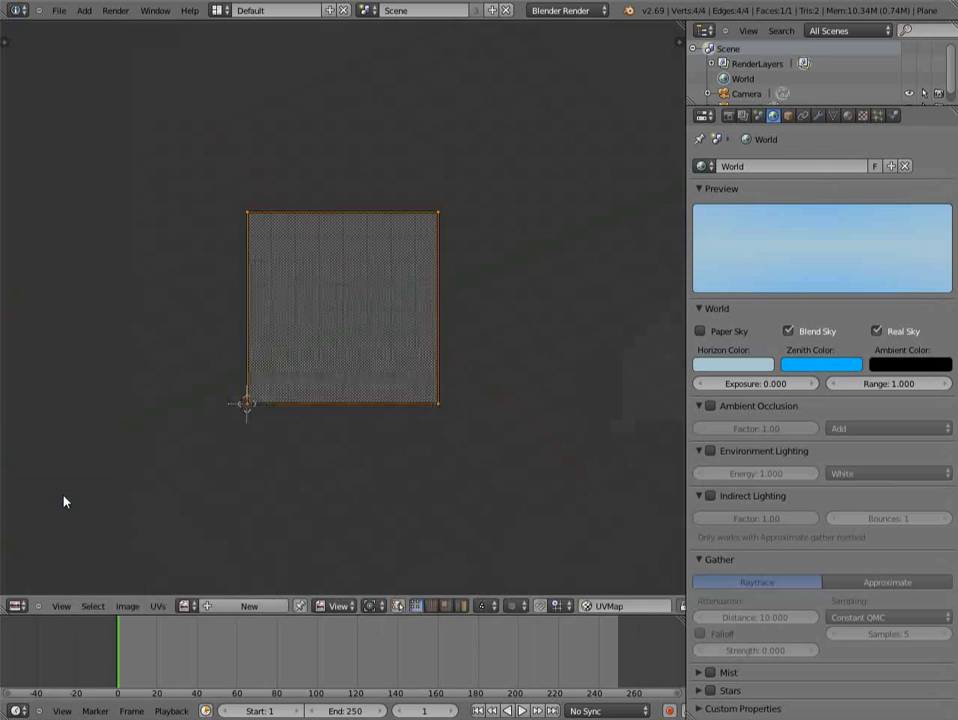
left_click(16, 605)
left_click(48, 592)
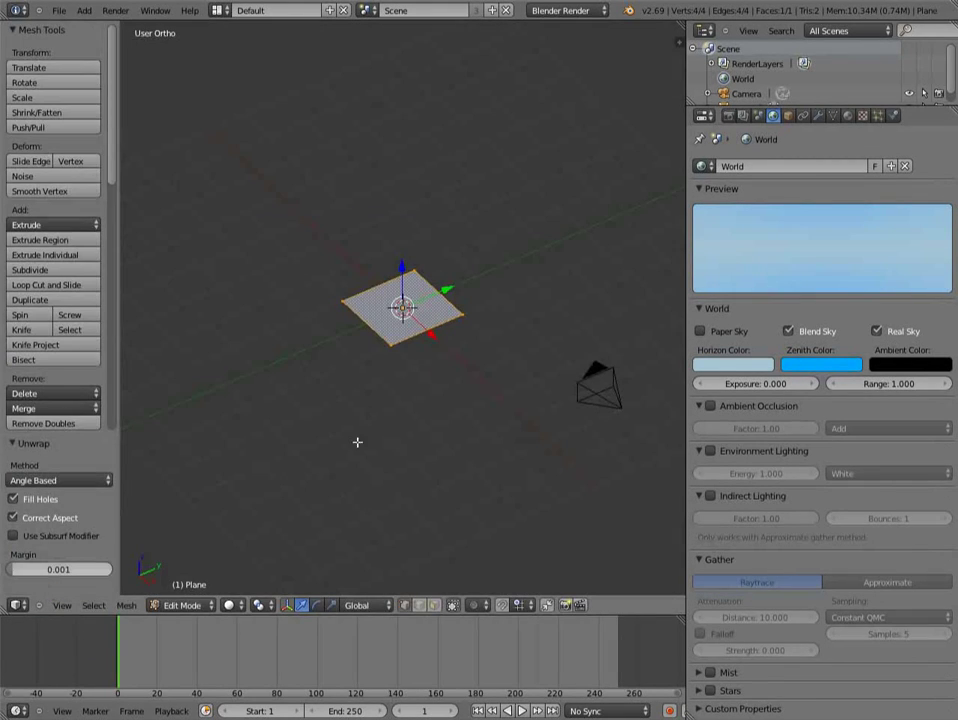
key("Tab")
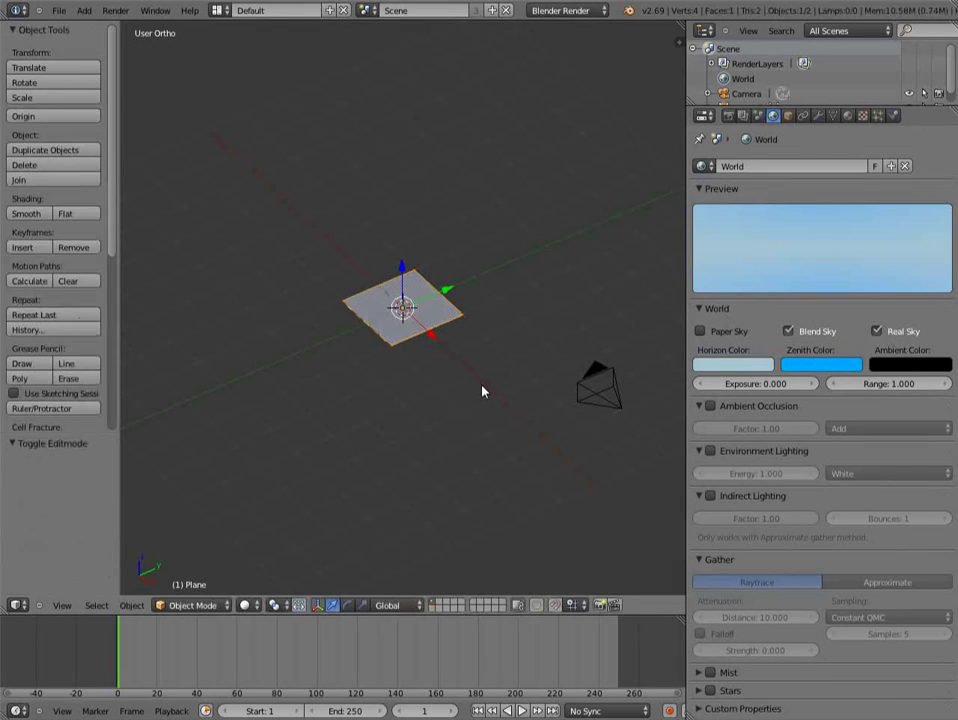
- Scale the plane along the Y axis by about 8 into a long strip
middle_click_drag(483, 392, 481, 392)
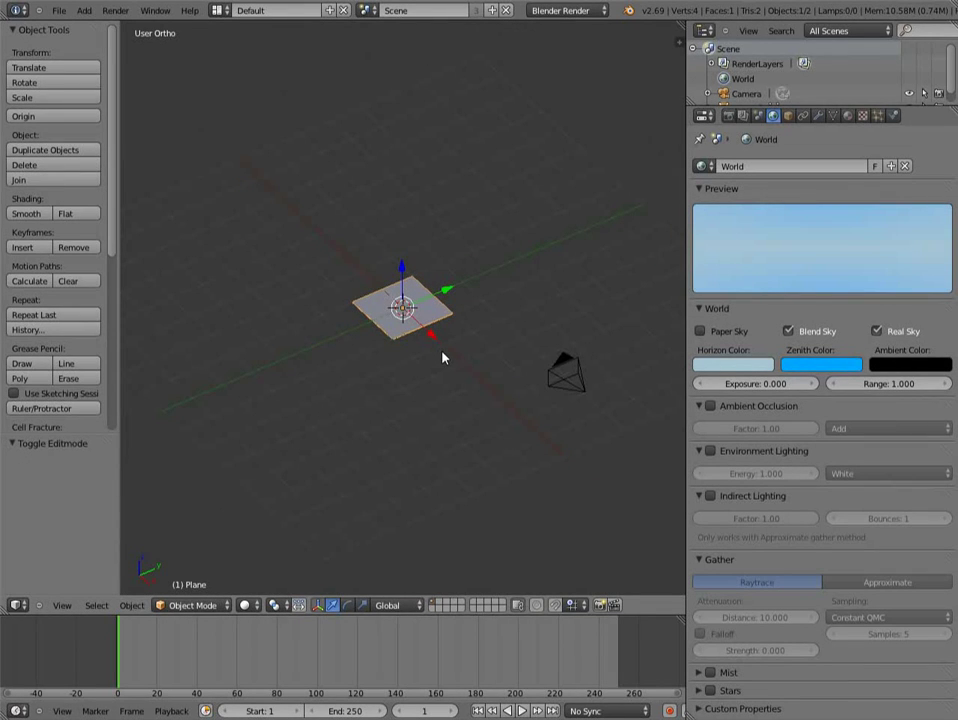
middle_click_drag(517, 316, 480, 378, "shift")
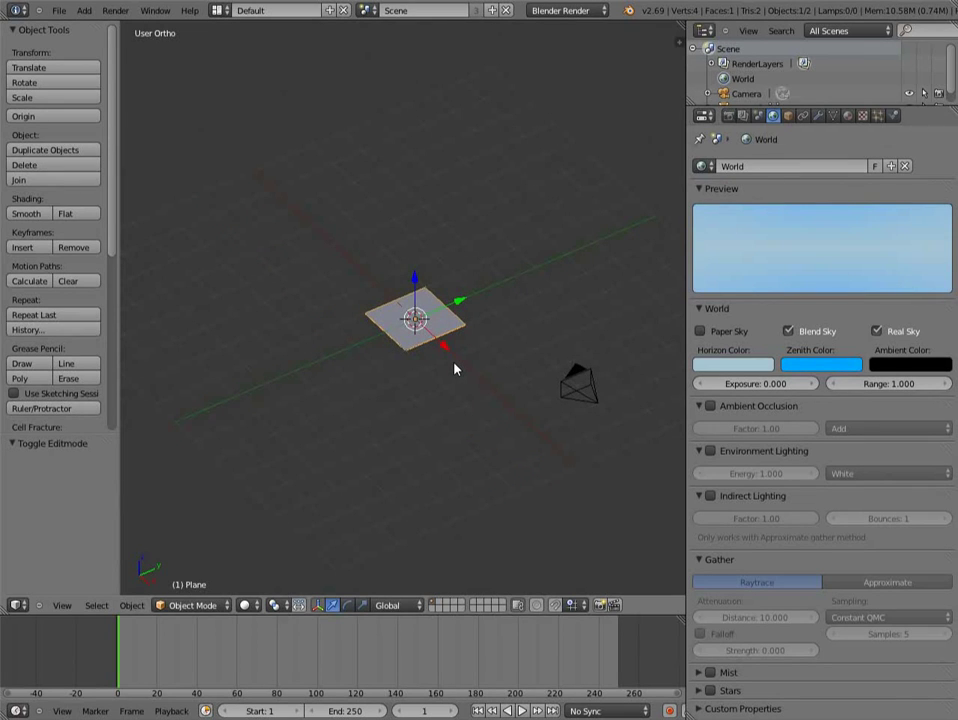
key("s")
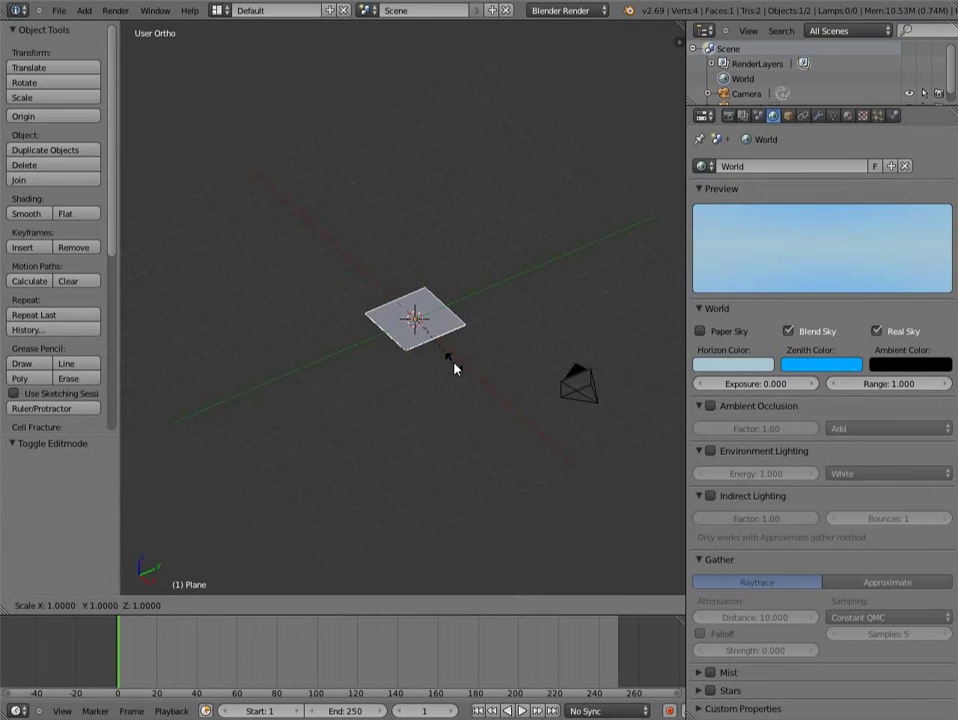
key("y")
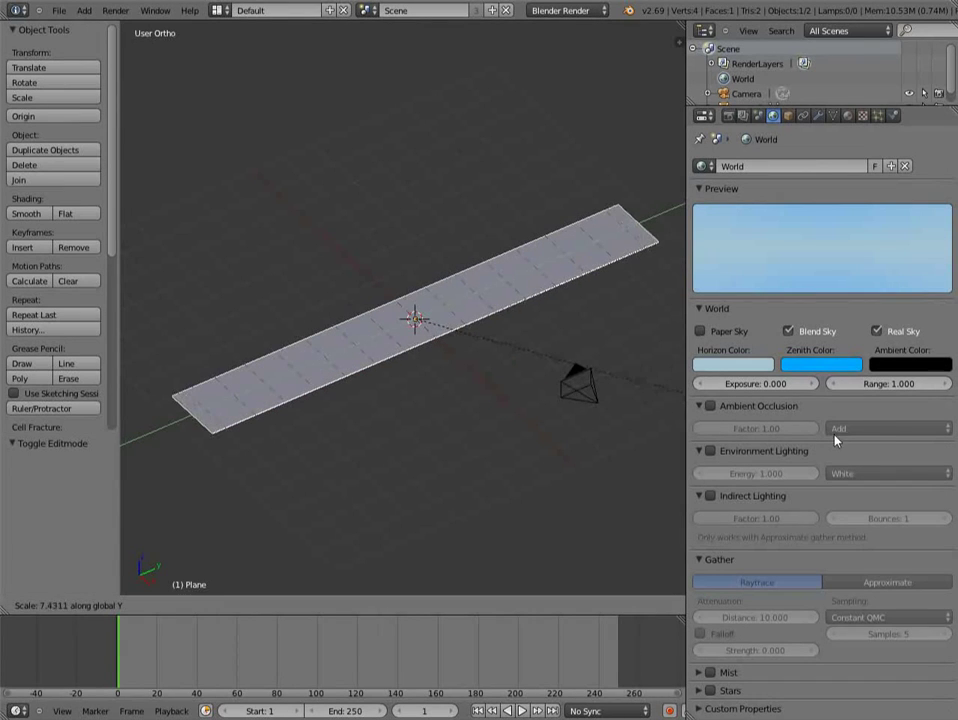
left_click(868, 441)
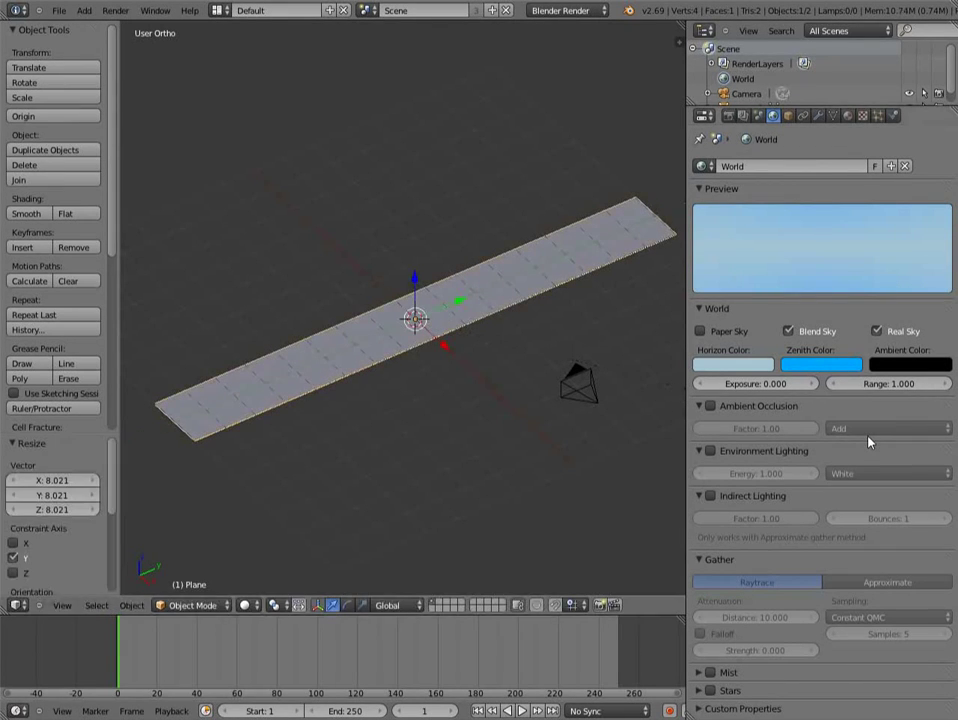
middle_click_drag(454, 357, 480, 393)
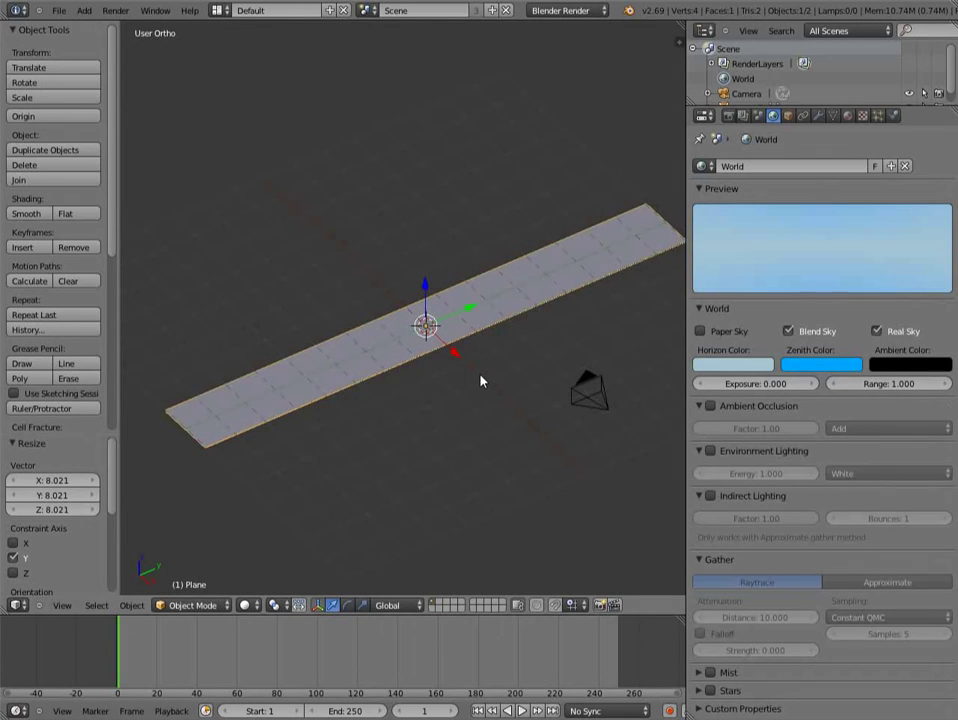
- Cut the strip into equal segments along its length with 16 loop cuts in Edit Mode
key("Tab")
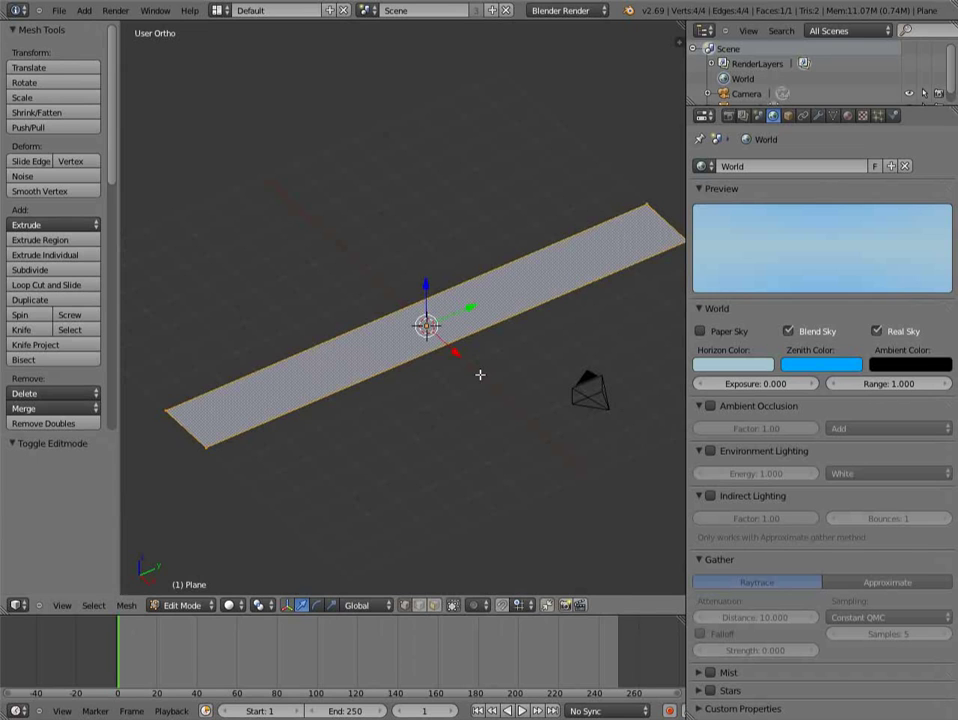
key("ctrl+r")
scroll(457, 347, "up", 4)
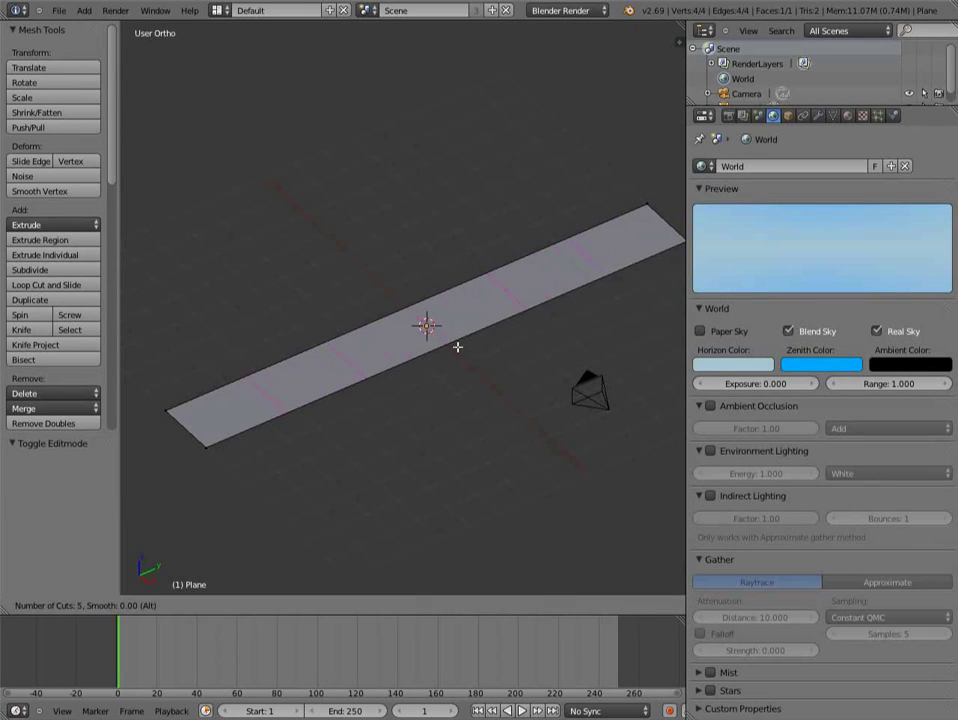
scroll(457, 347, "up", 3)
left_click(457, 347)
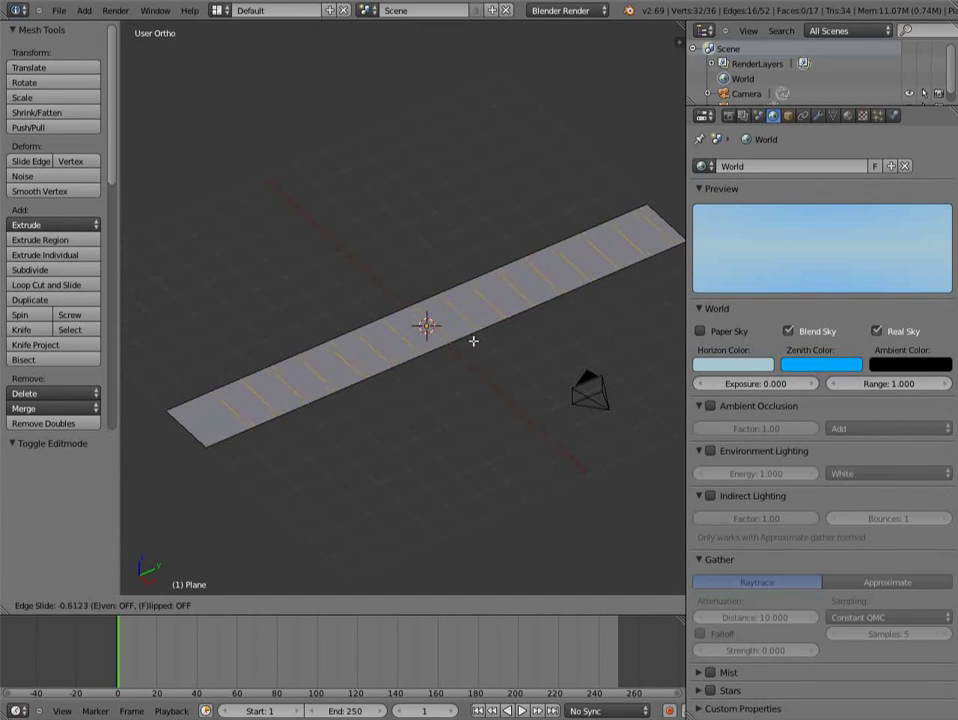
left_click(455, 346)
middle_click_drag(450, 370, 470, 417)
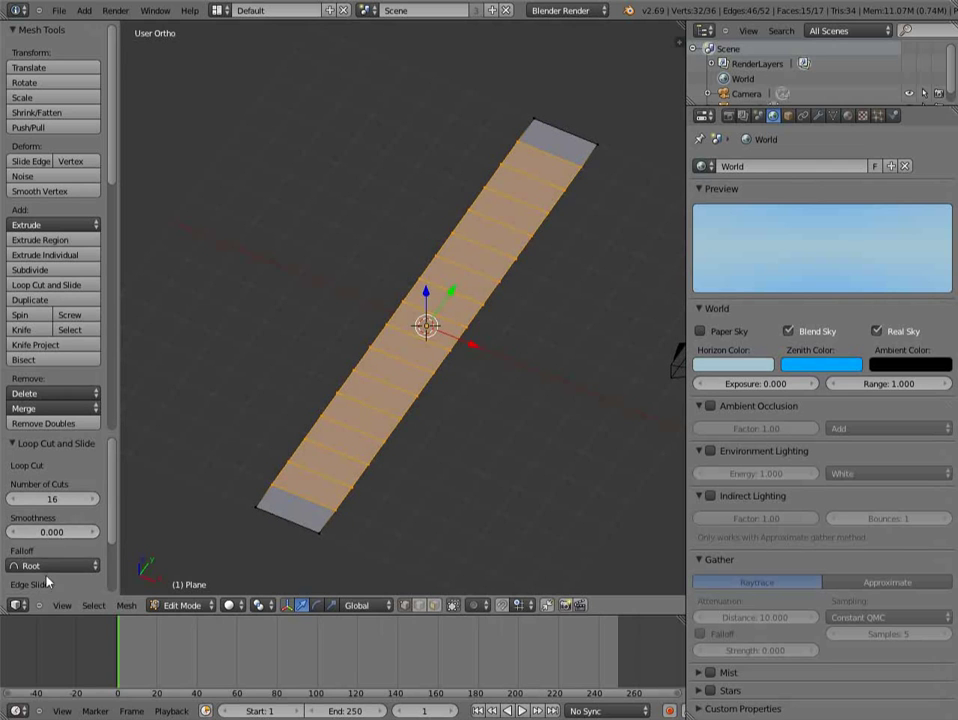
- Examine how the loop cuts divide the strip's unwrap in the UV/Image Editor, and return to the 3D View
left_click(18, 605)
left_click(60, 497)
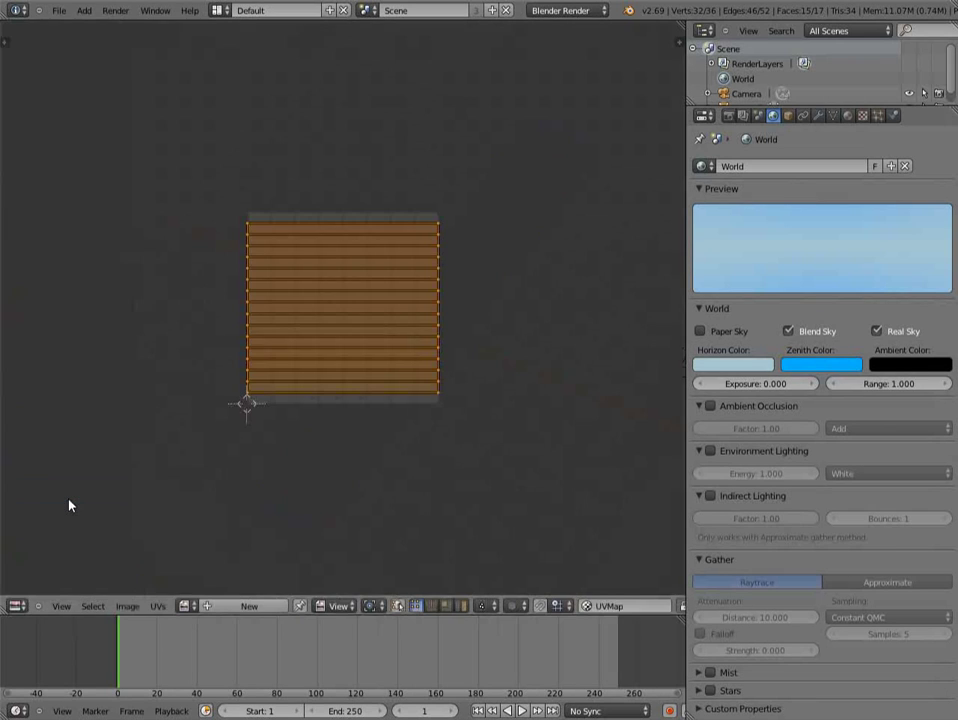
scroll(345, 477, "up", 3)
left_click(18, 605)
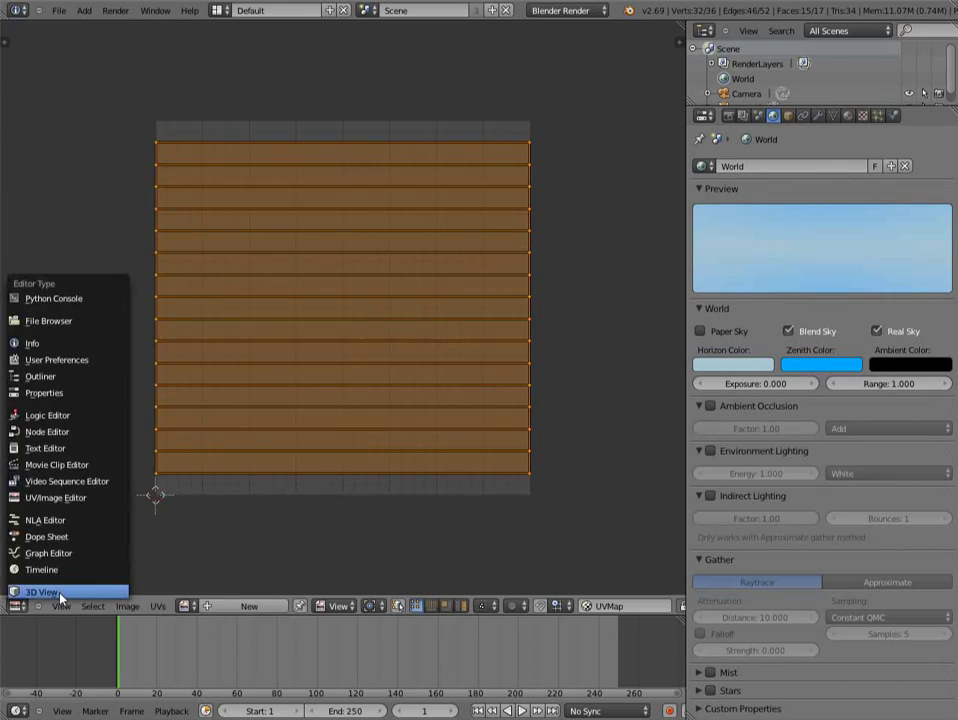
left_click(60, 596)
middle_click_drag(334, 451, 316, 460)
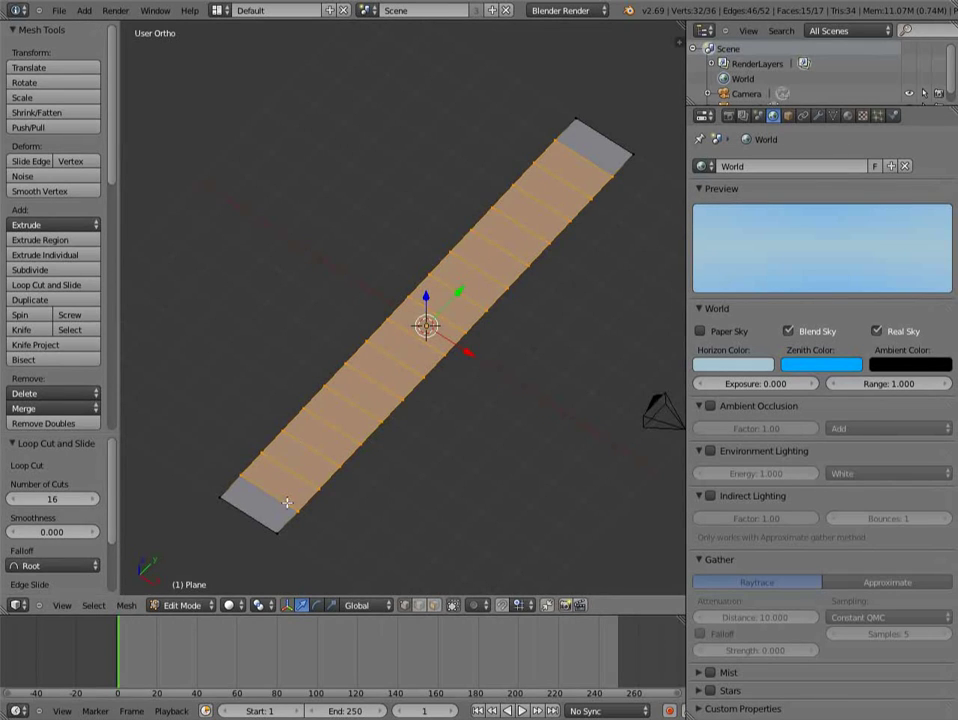
- Select the strip's end edge on the positive Y side in edge select mode and enable proportional editing
left_click(420, 607)
right_click(606, 134)
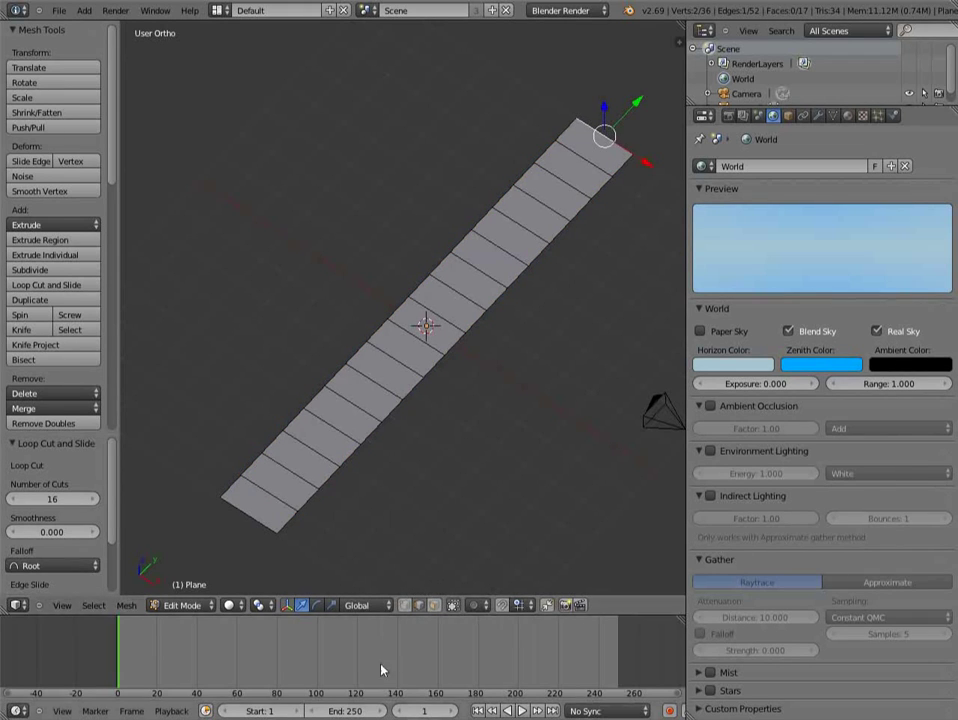
left_click(476, 606)
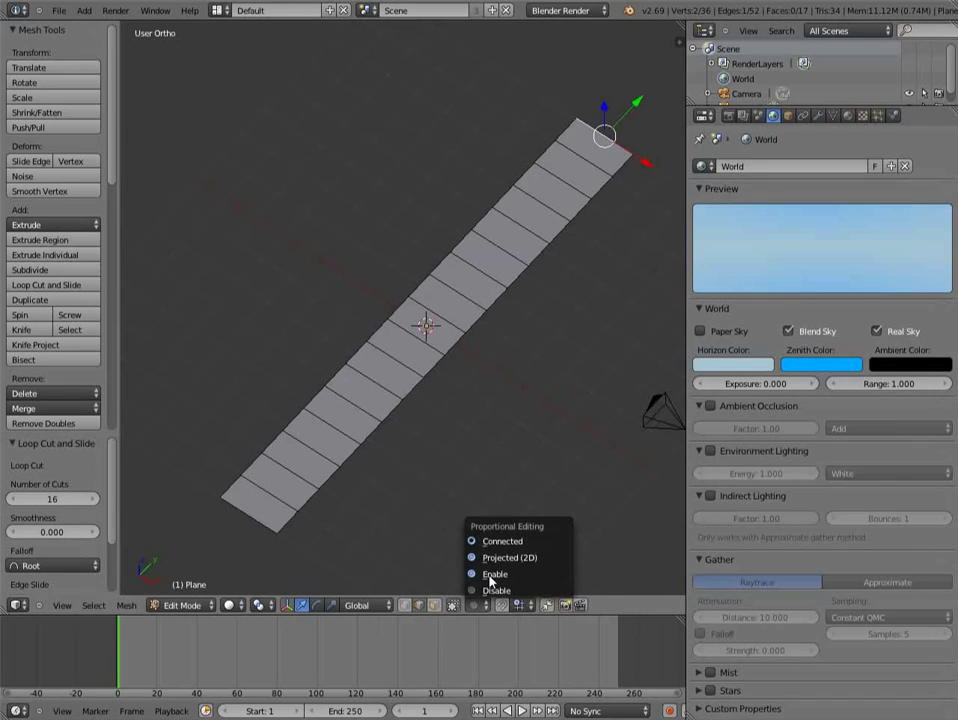
left_click(490, 576)
- Move the selected end edge about 3.8 along X with a proportional size of about 10.8, and rotate it about -47° around Z
middle_click_drag(525, 440, 509, 366, "shift")
scroll(456, 509, "down", 2)
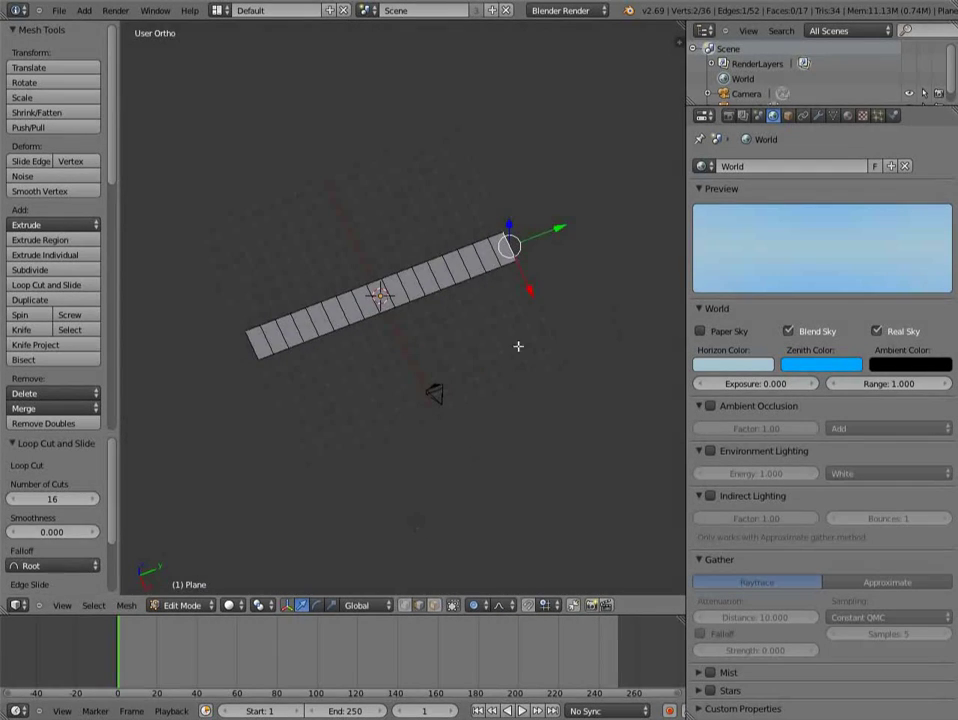
key("g")
key("x")
scroll(545, 318, "down", 16)
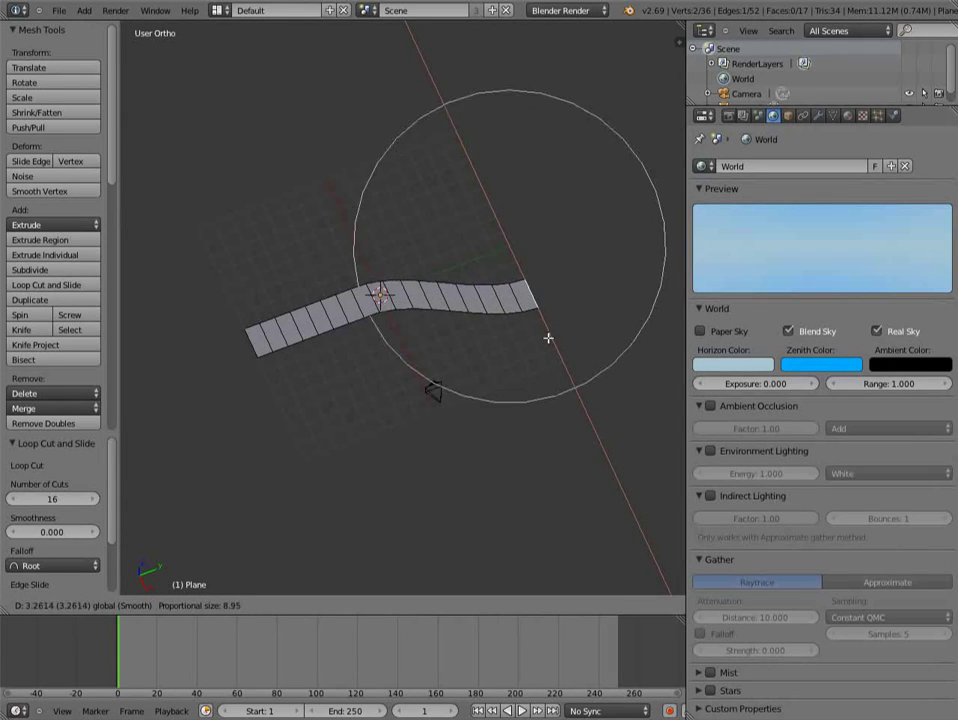
scroll(548, 338, "down", 2)
left_click(556, 340)
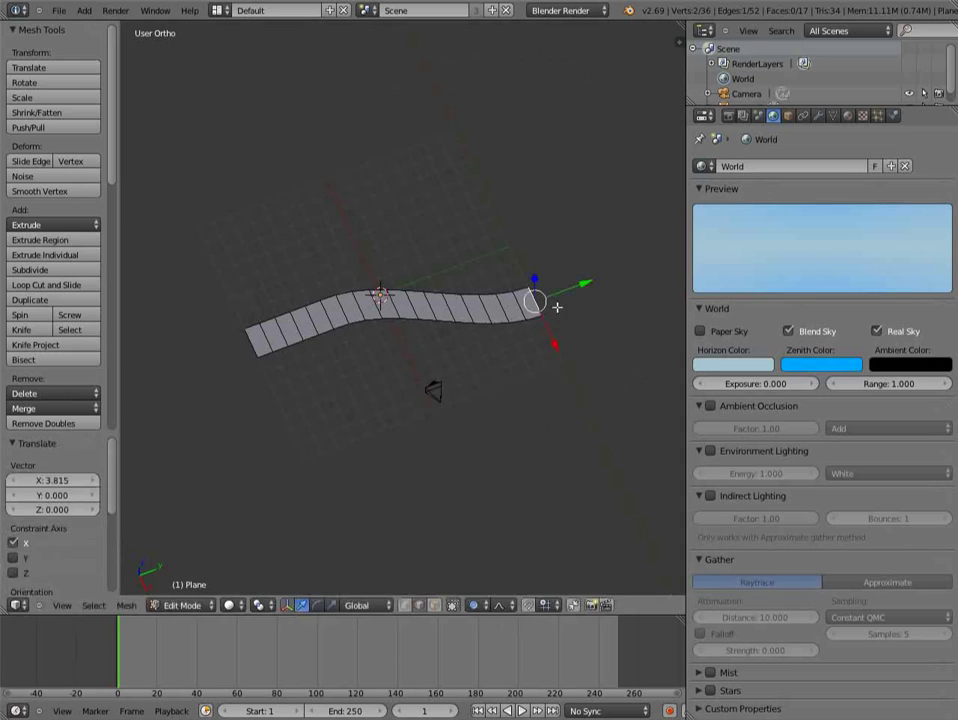
key("r")
key("z")
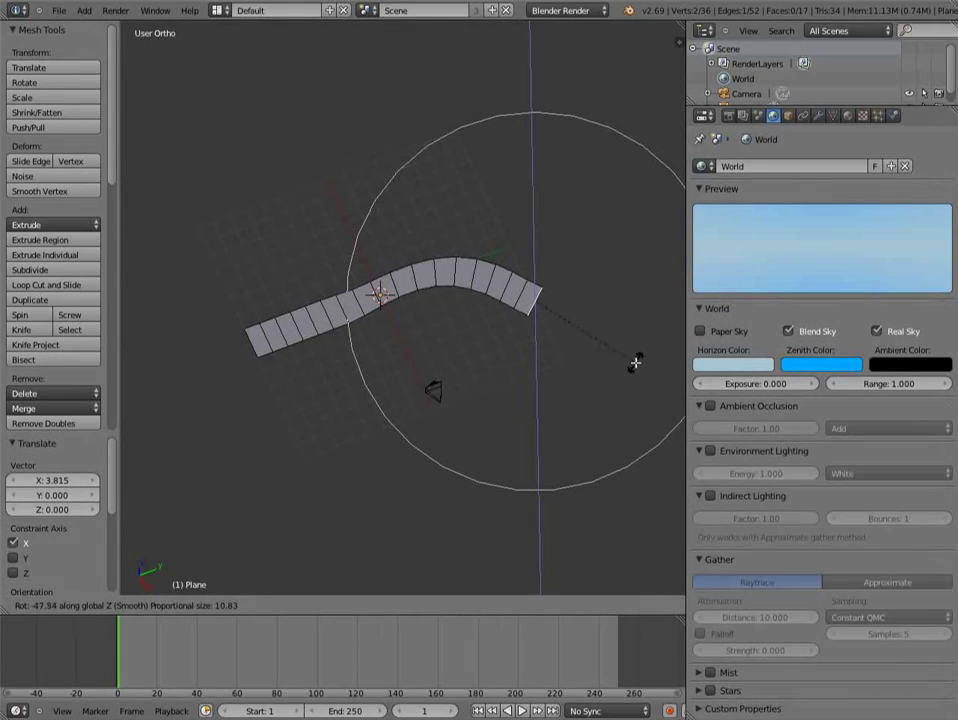
left_click(635, 361)
- Select the end edge on the negative Y side, move it about -2.4 along Y, and rotate it about -54° around Z
middle_click_drag(242, 344, 343, 352, "shift")
right_click(282, 346)
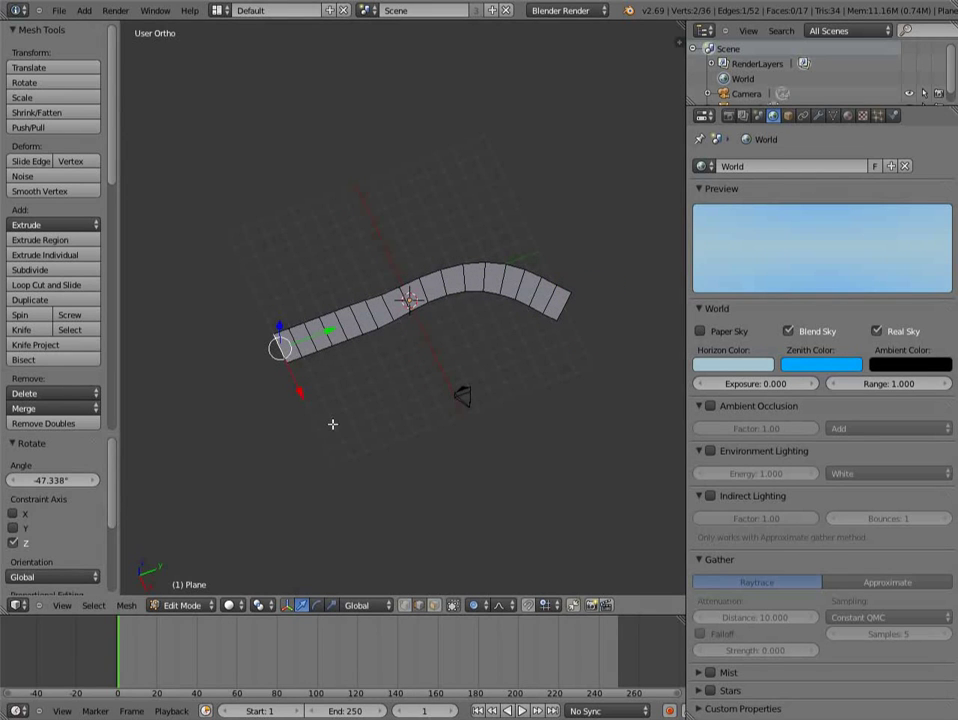
key("g")
key("y")
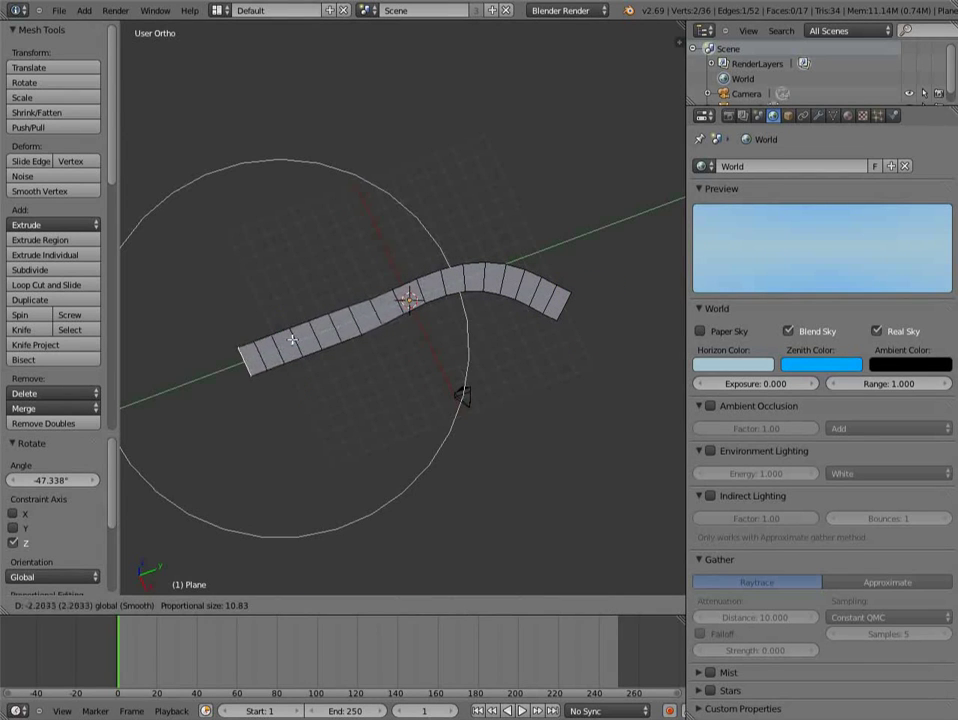
left_click(289, 340)
key("r")
key("z")
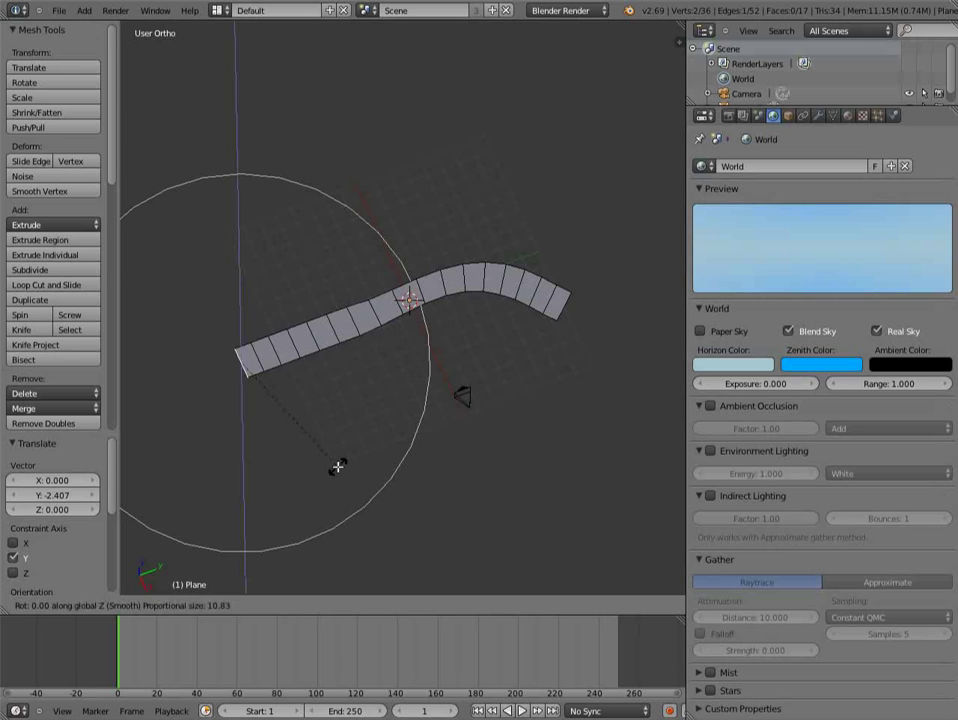
left_click(210, 515)
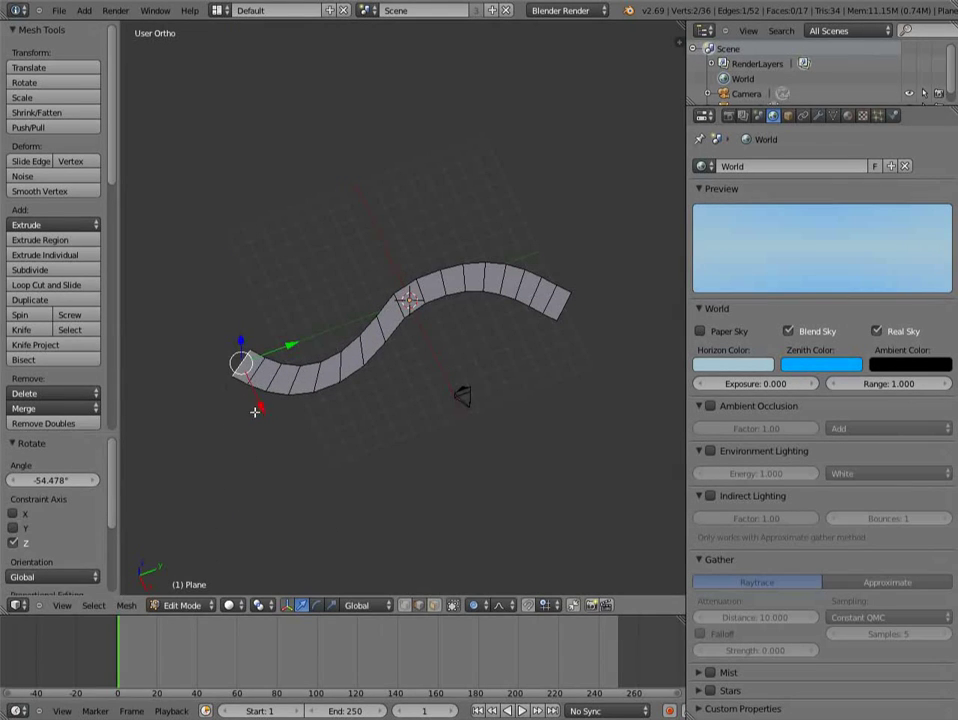
- Move the same end edge about -2.5 along X with the proportional size reduced to about 6.1
key("g")
key("x")
scroll(259, 394, "up", 9)
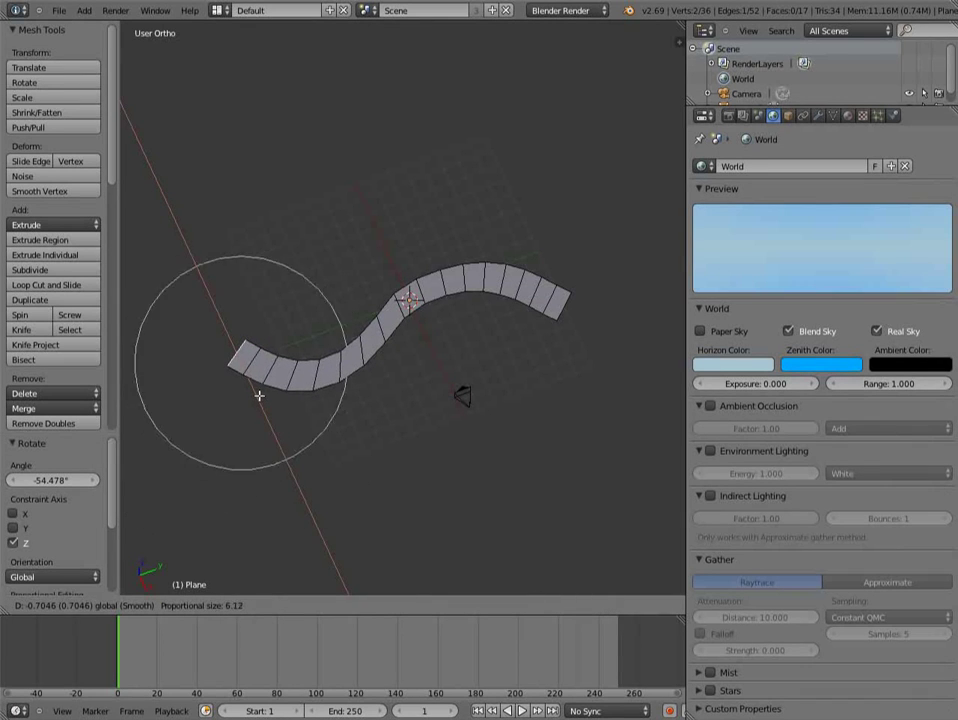
left_click(248, 368)
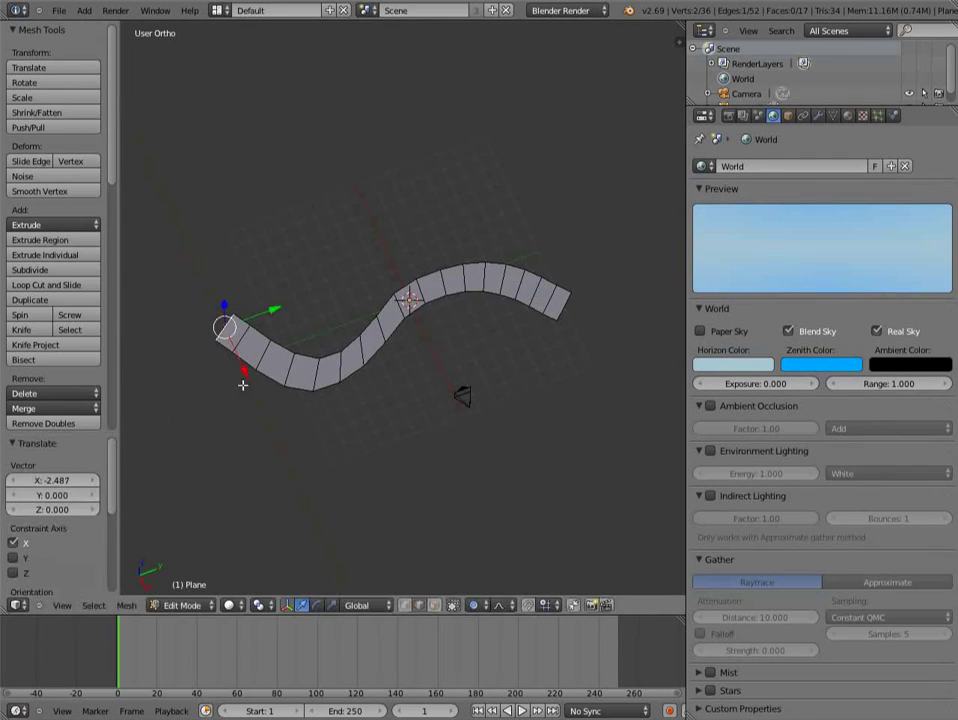
- Move the negative Y end edge further out along Y, first about -0.8, and again about -1.1 with the proportional size reduced to about 1.5
key("g")
key("y")
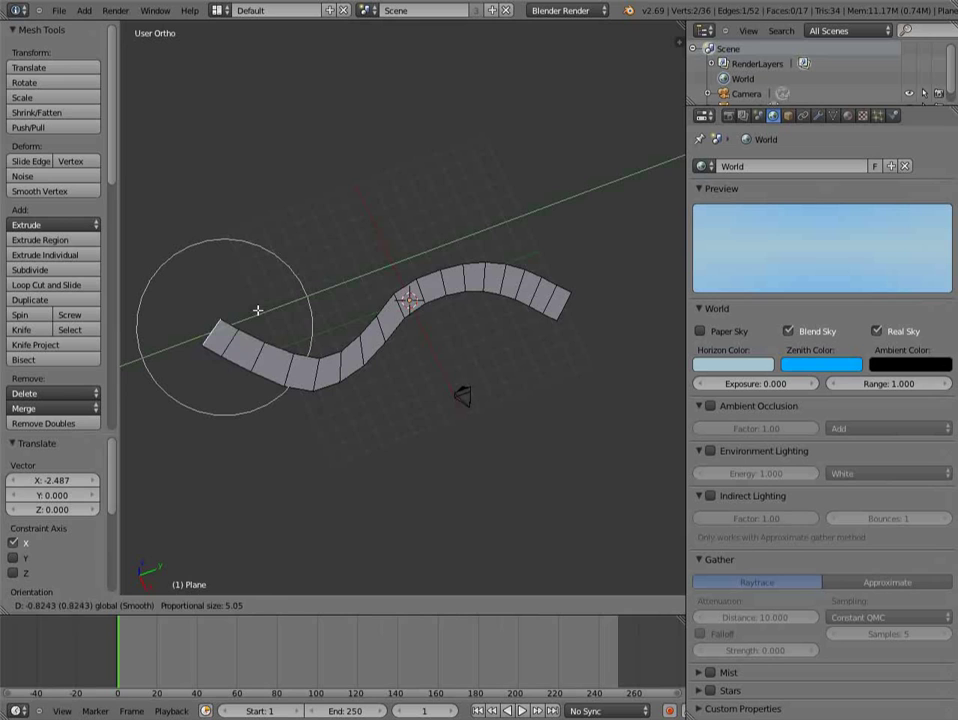
left_click(258, 311)
key("g")
key("y")
scroll(259, 313, "up", 15)
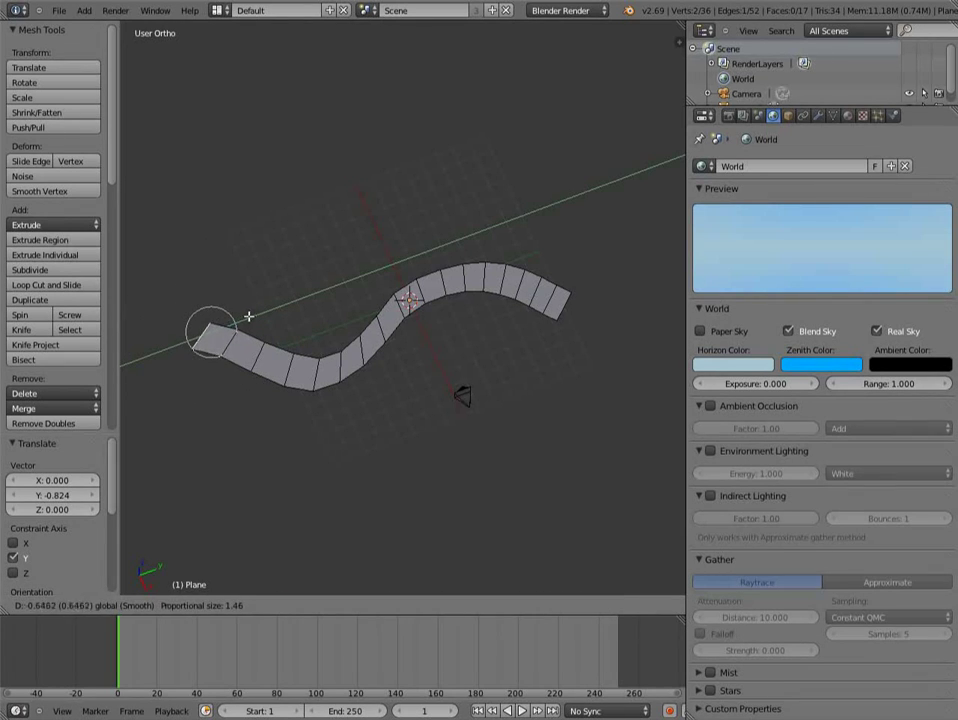
left_click(242, 318)
- Move the same end edge about -1.4 along X, keeping the small proportional size
key("g")
key("x")
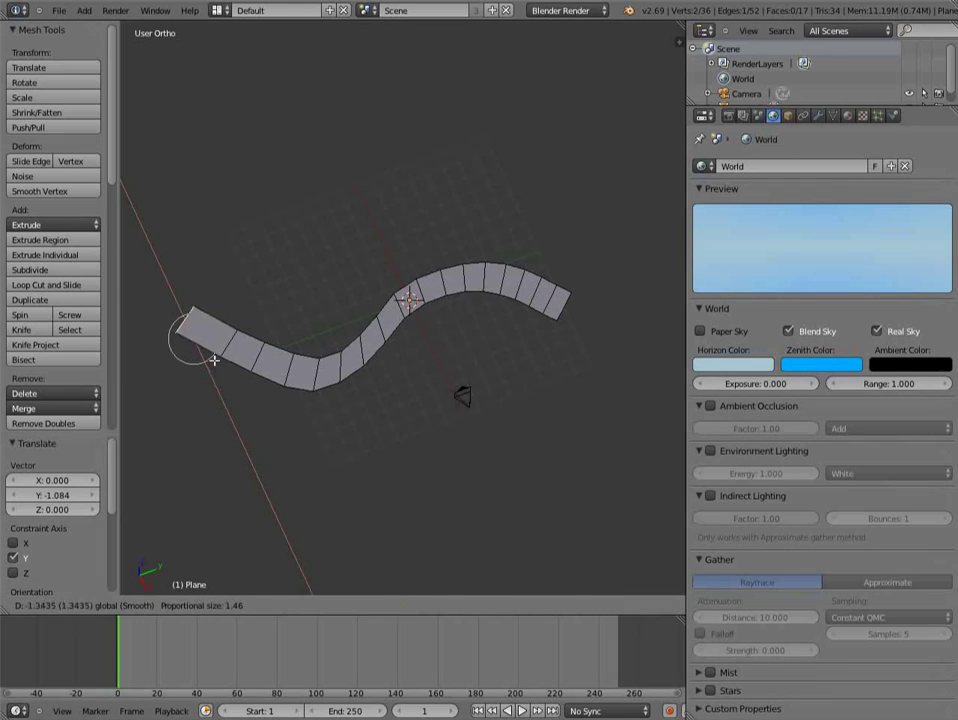
left_click(208, 360)
- Select two neighbouring cross edges near the strip's middle and raise them about 2 along Z with a proportional size of about 9
middle_click_drag(608, 438, 376, 490)
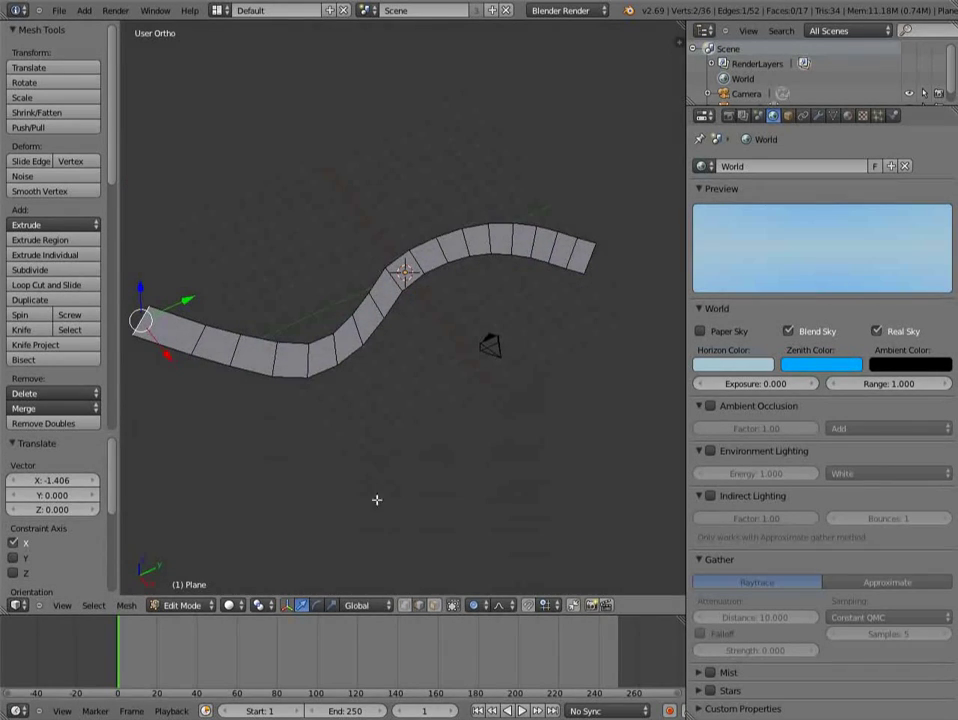
right_click(393, 287)
middle_click_drag(370, 404, 381, 240)
right_click(370, 296, "shift")
key("g")
key("z")
scroll(383, 222, "down", 12)
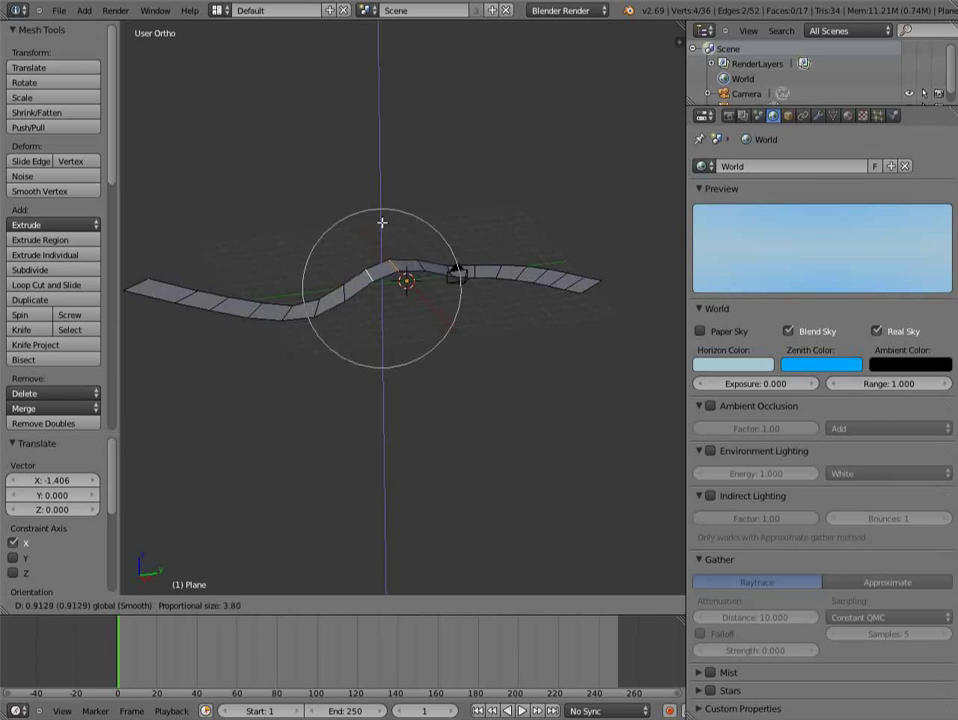
scroll(383, 212, "down", 4)
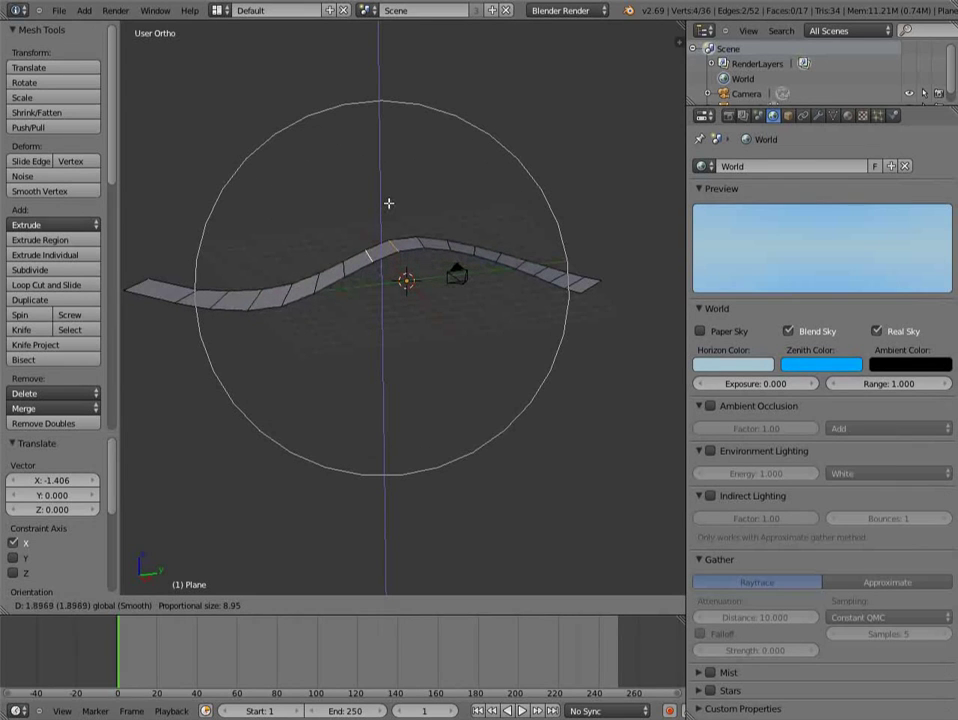
left_click(404, 199)
- Return to Object Mode and apply smooth shading to the strip
middle_click_drag(404, 199, 359, 457)
key("Tab")
middle_click_drag(406, 293, 390, 360)
left_click(27, 216)
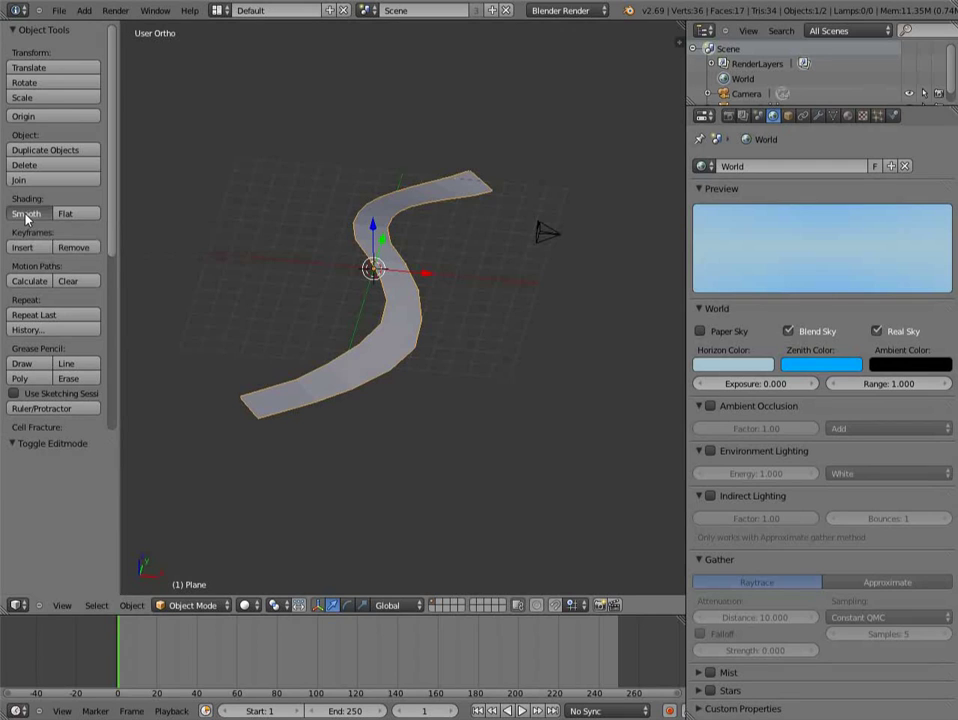
- Add a new material to the strip and name it River
left_click(848, 117)
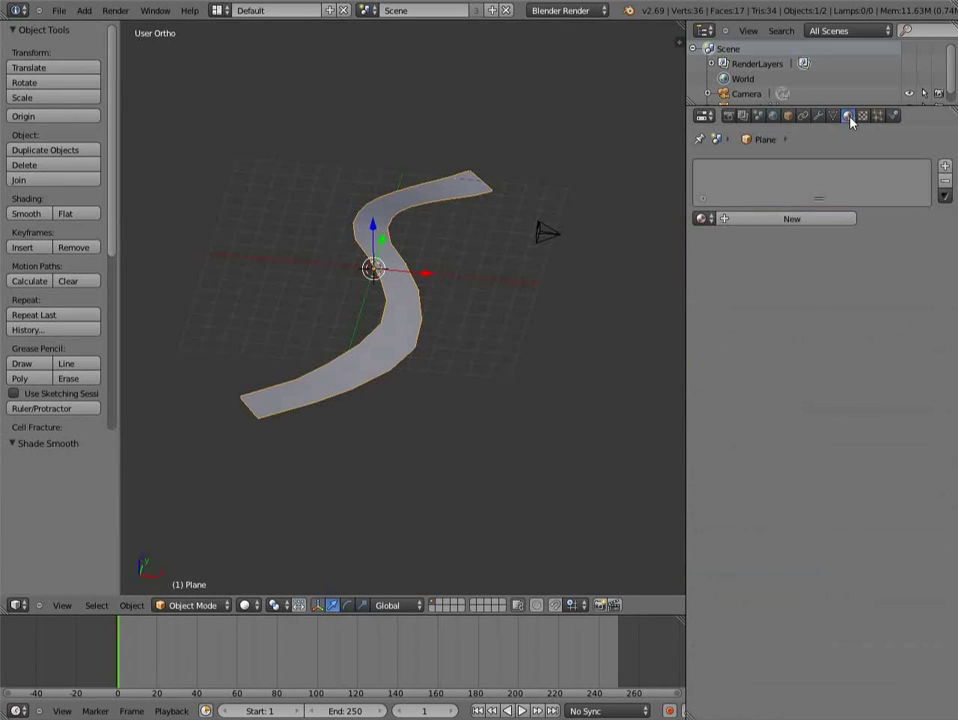
left_click(787, 117)
left_click(848, 117)
left_click(774, 218)
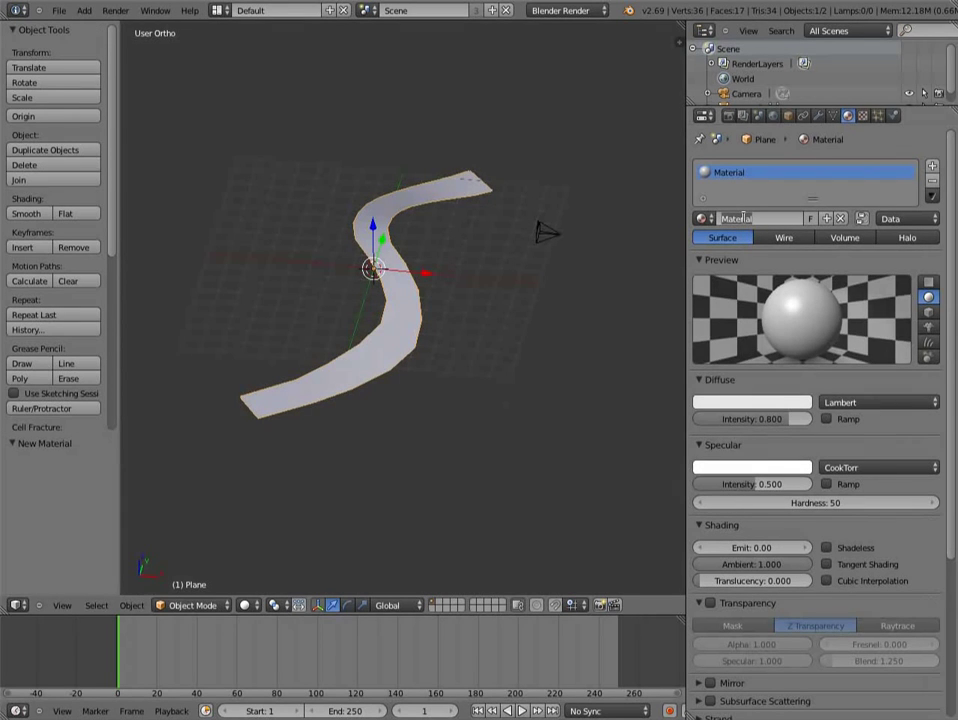
left_click(739, 218)
type("Rust")
key("Return")
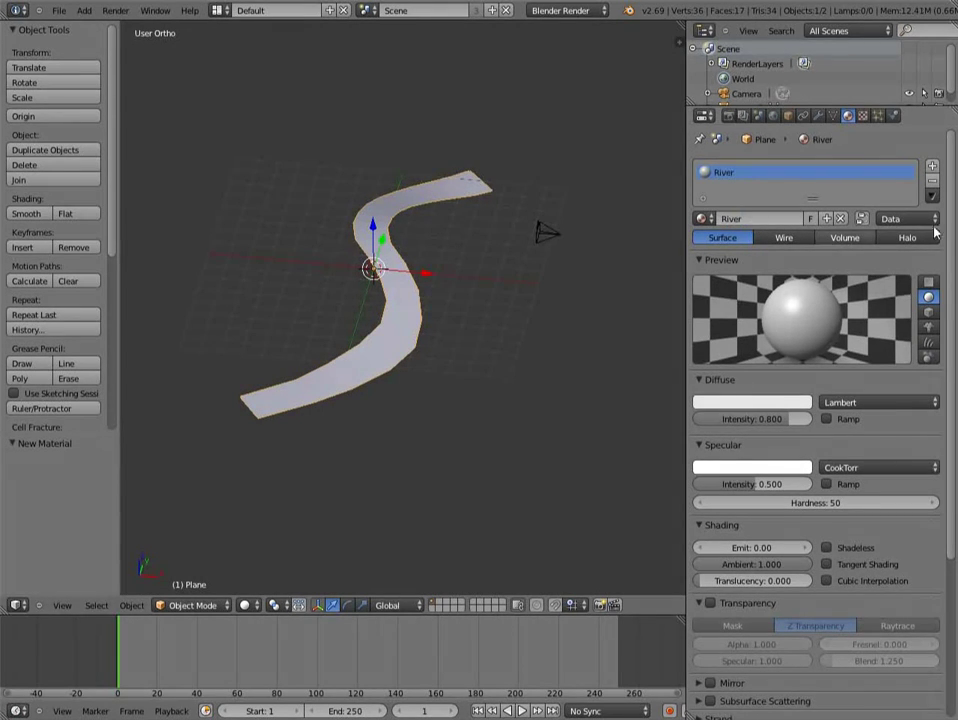
- Rename the strip object to River
left_click(790, 117)
left_click(778, 166)
type("Ru")
key("Return")
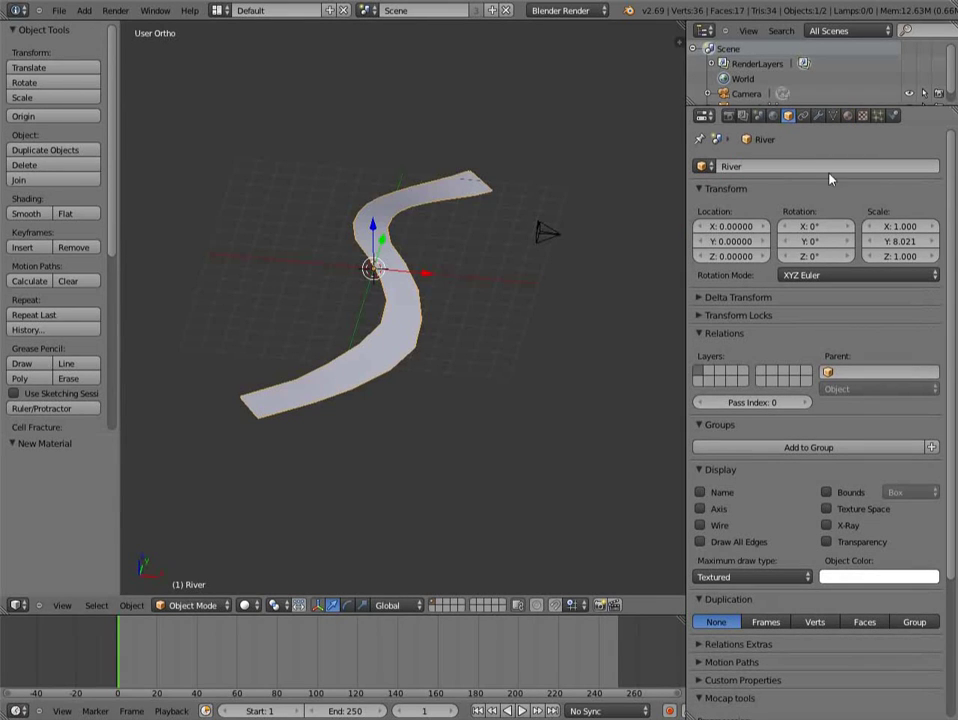
- Set the River material's diffuse intensity to 1.000, specular intensity to 0.778 and hardness to 172
left_click_drag(845, 106, 848, 136)
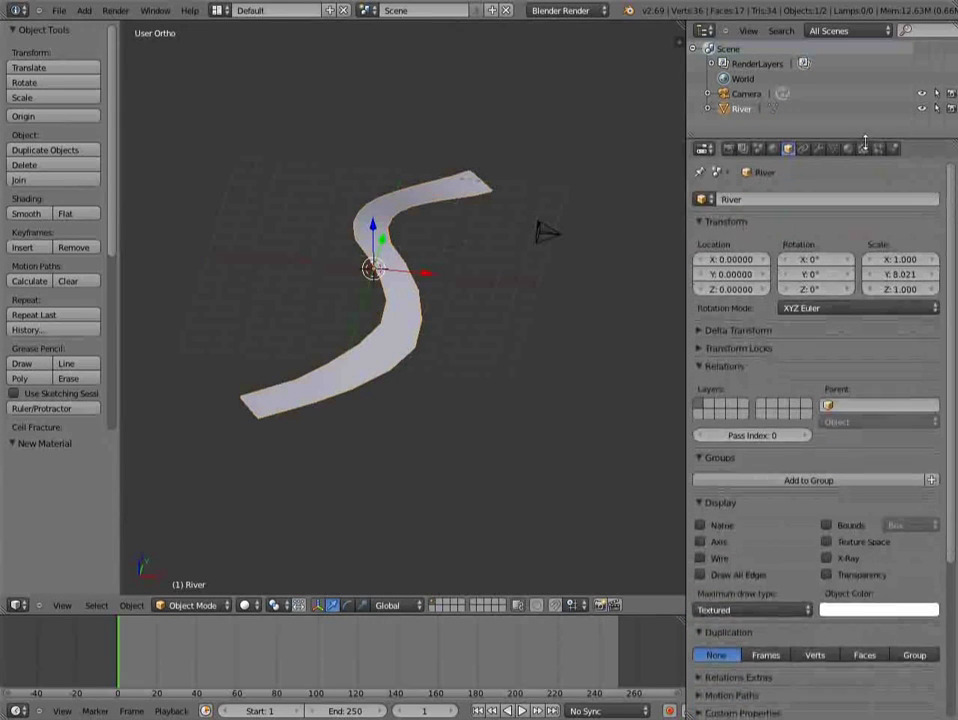
left_click(849, 146)
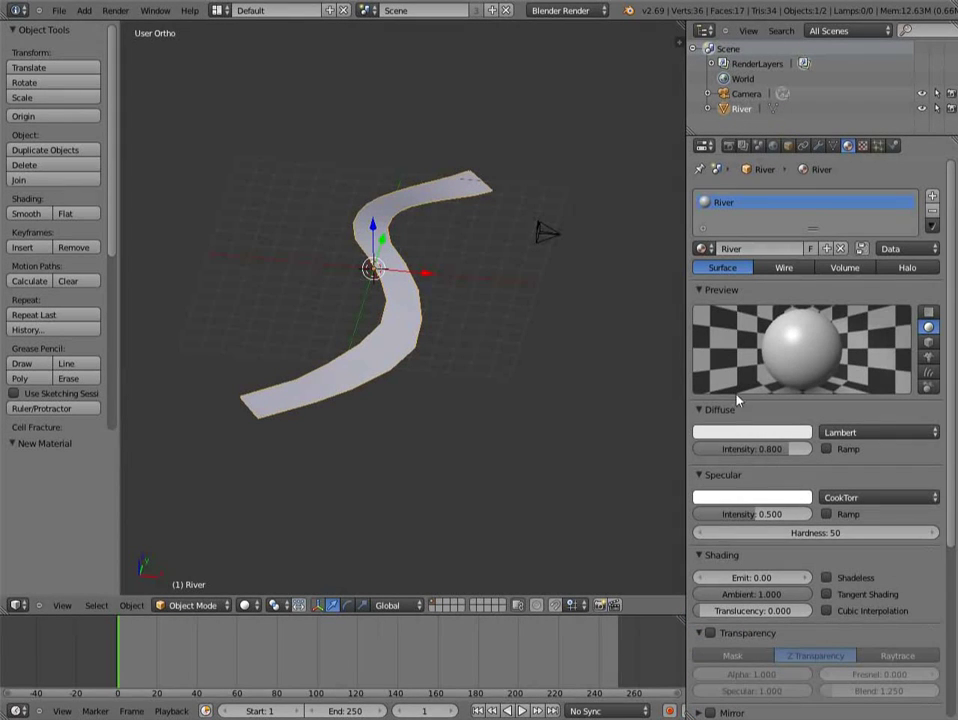
left_click_drag(780, 451, 845, 451)
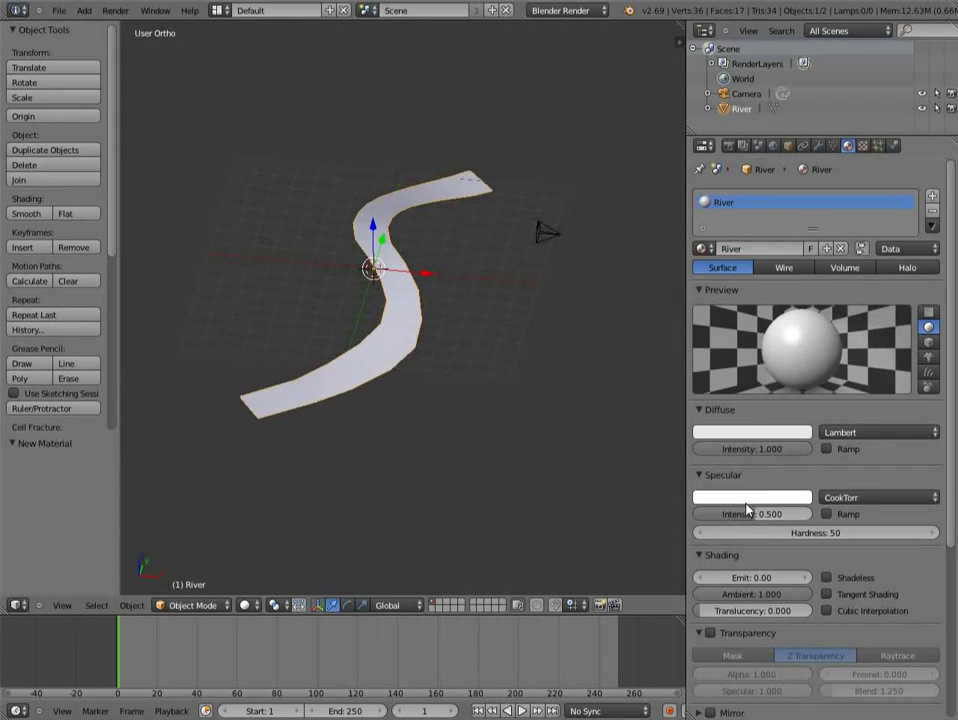
left_click_drag(765, 513, 853, 537)
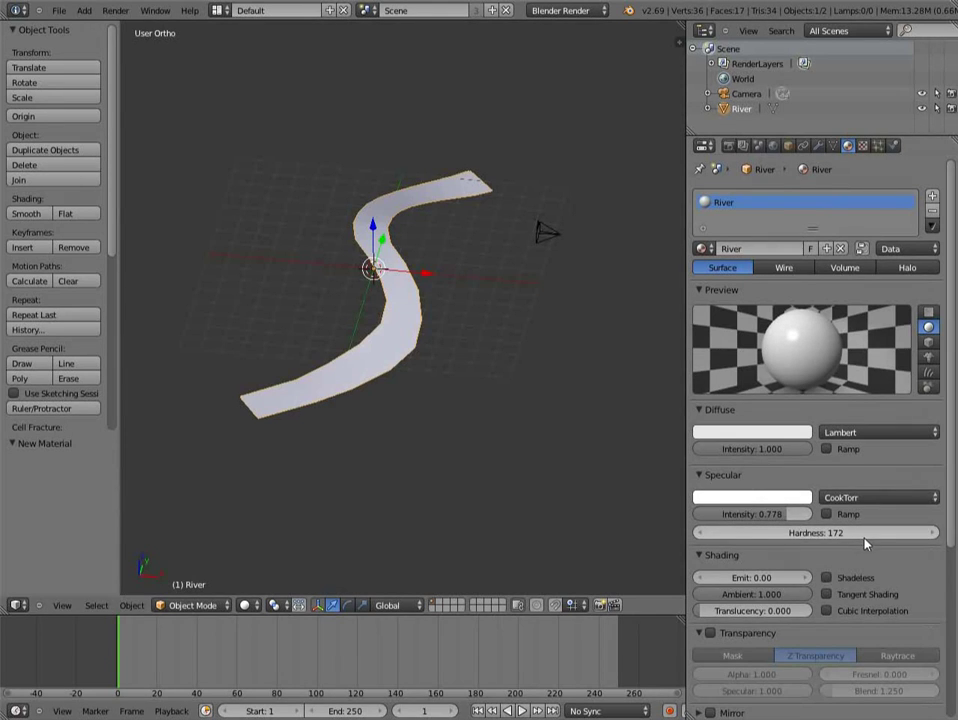
- Collapse the material's Shading, Transparency, Options and Shadow settings after briefly toggling transparency on and off
scroll(830, 496, "down", 2)
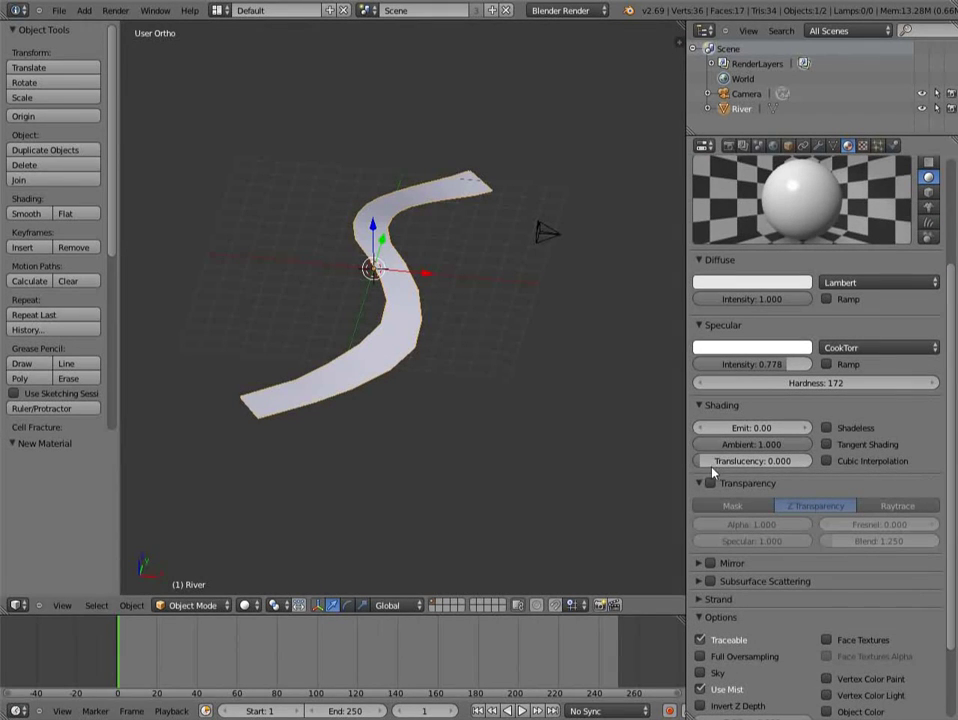
left_click(705, 405)
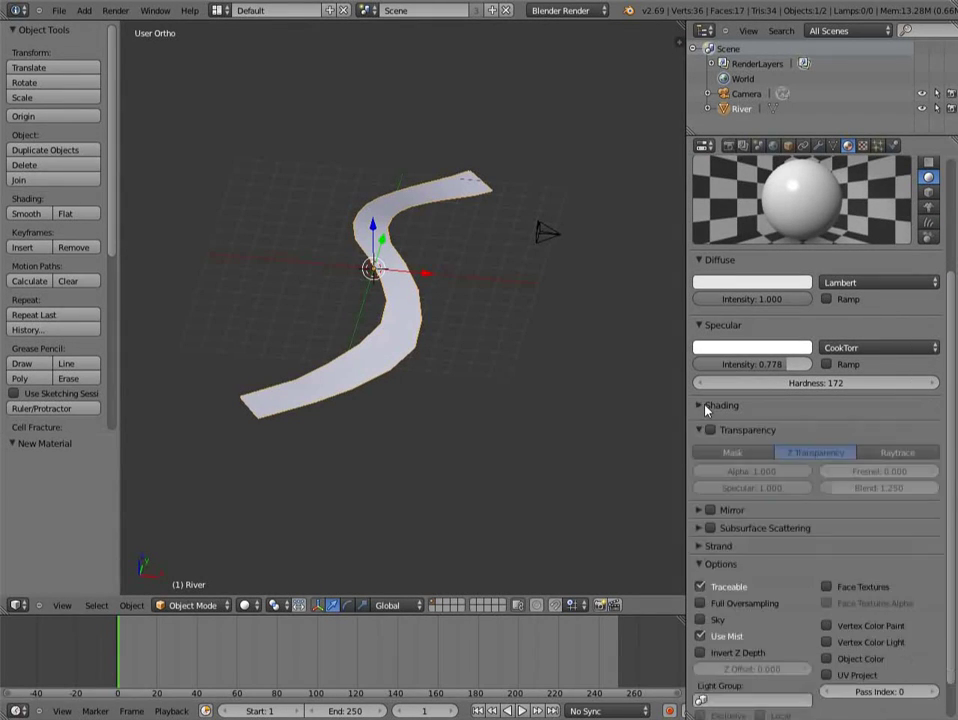
left_click(711, 423)
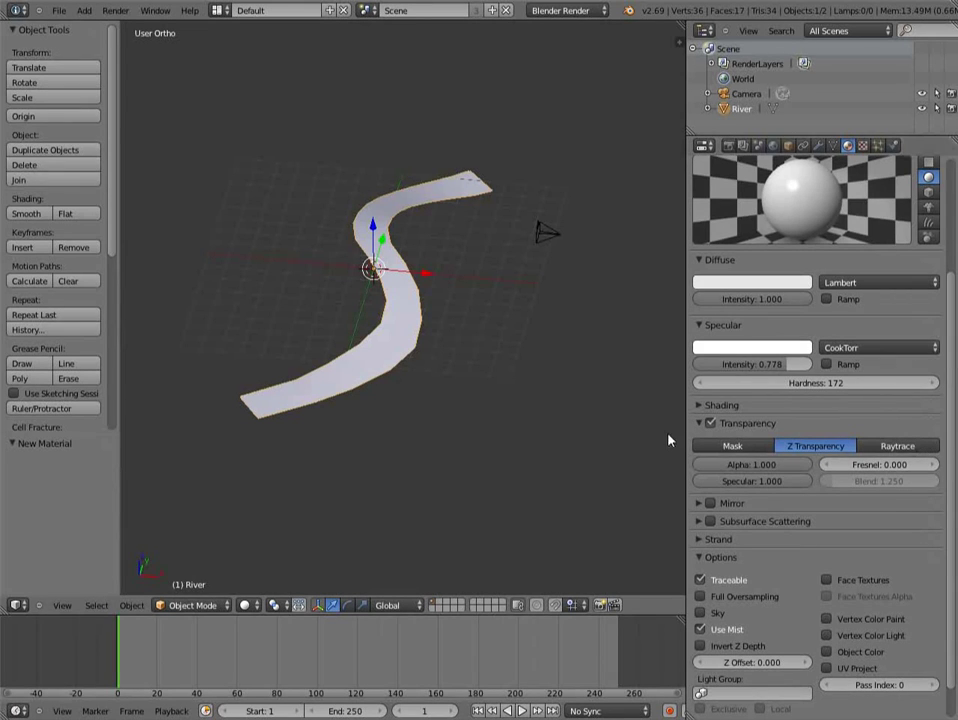
left_click(709, 424)
left_click(704, 424)
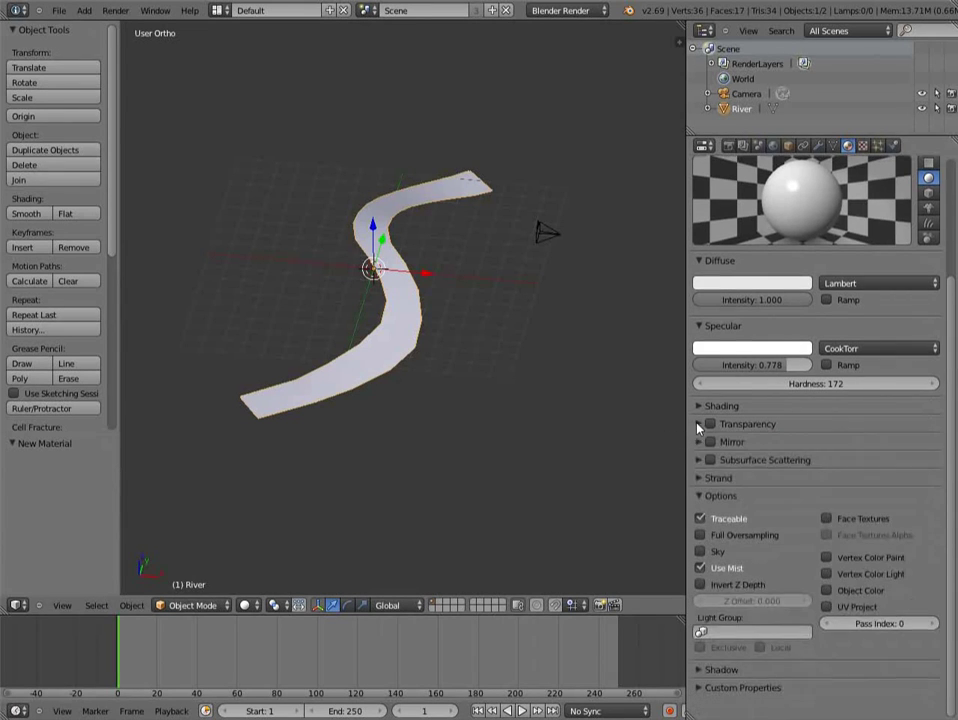
left_click(702, 501)
left_click(703, 517)
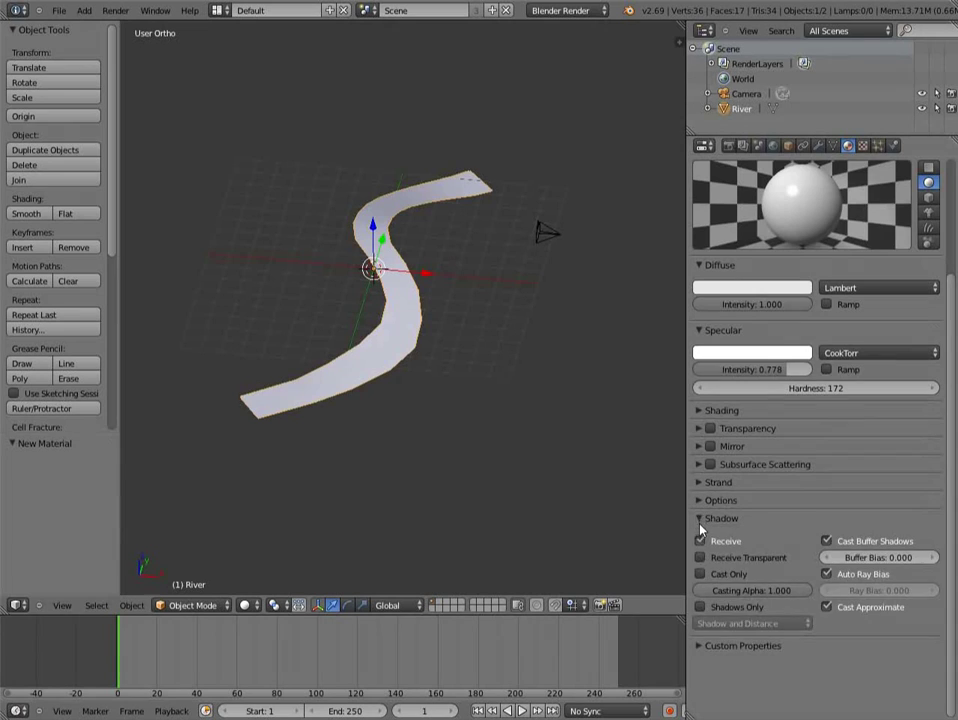
left_click(703, 518)
scroll(813, 547, "up", 5)
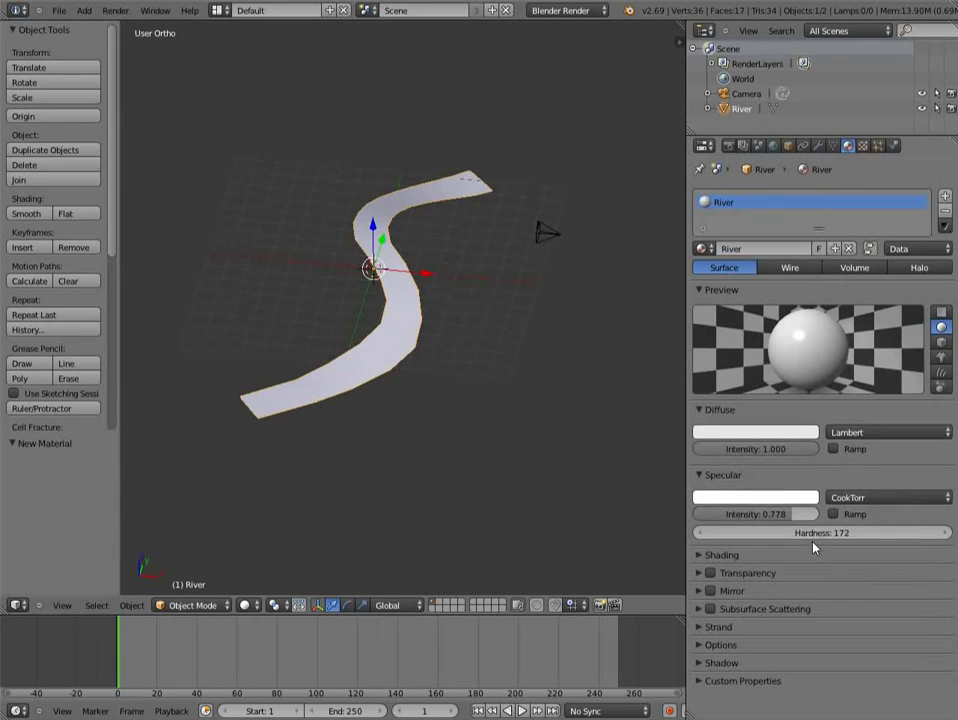
- Add a new Clouds texture to the River material and name it "River motion.000"
left_click(862, 145)
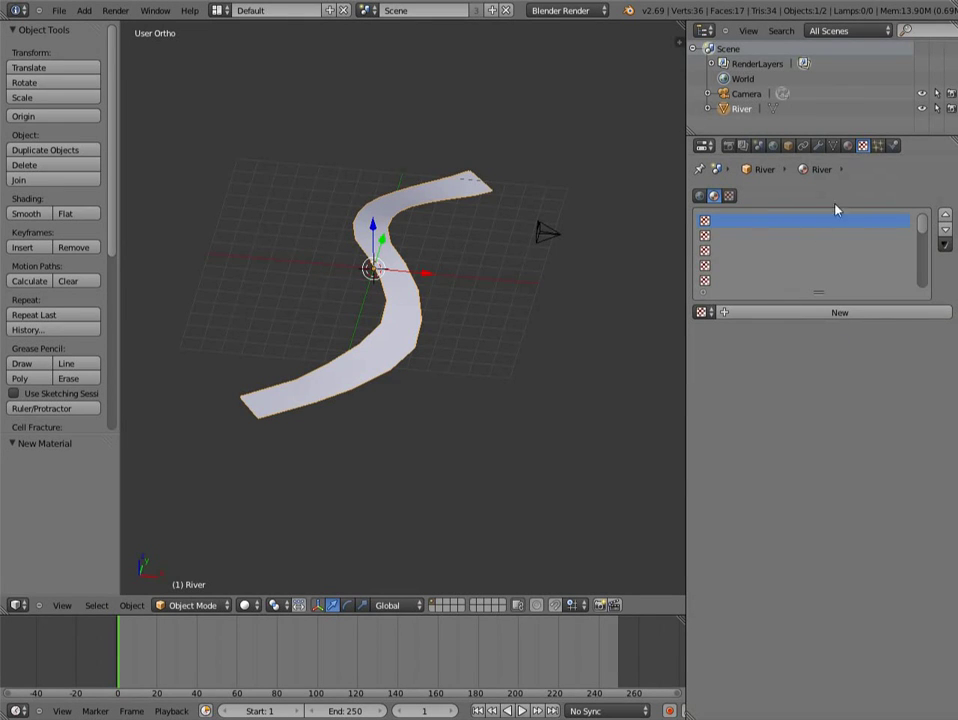
left_click(786, 314)
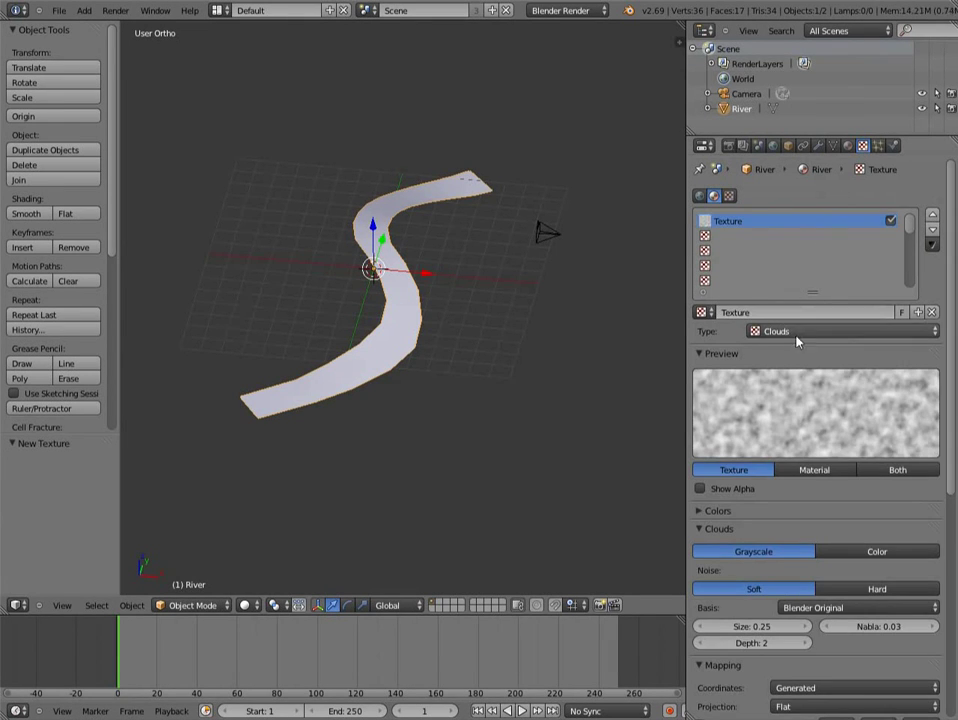
left_click(799, 312)
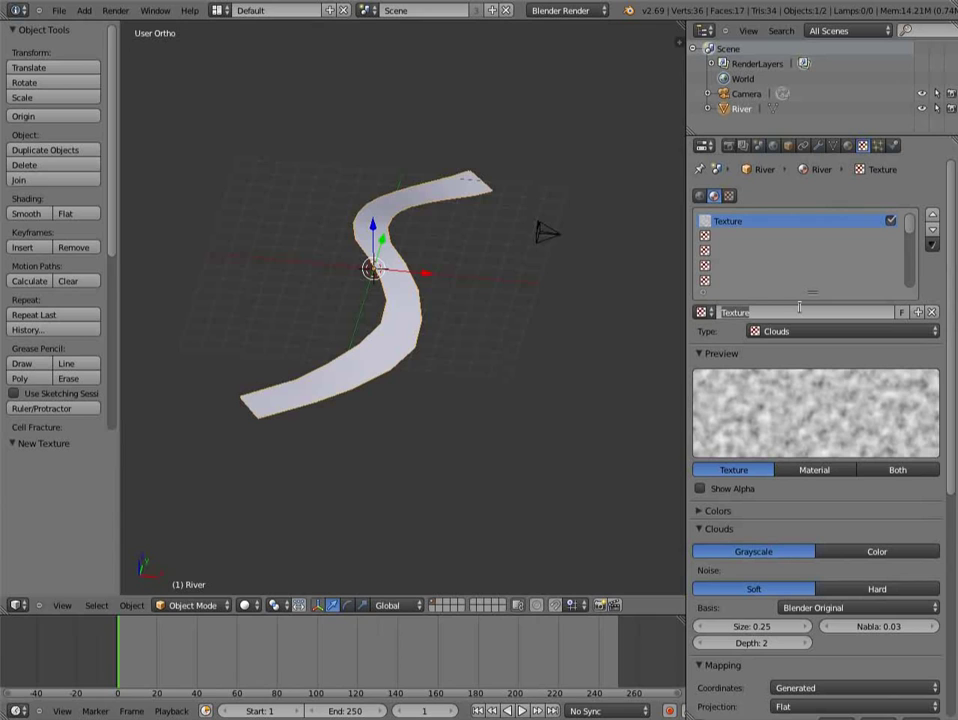
type("River motion.000")
key("Return")
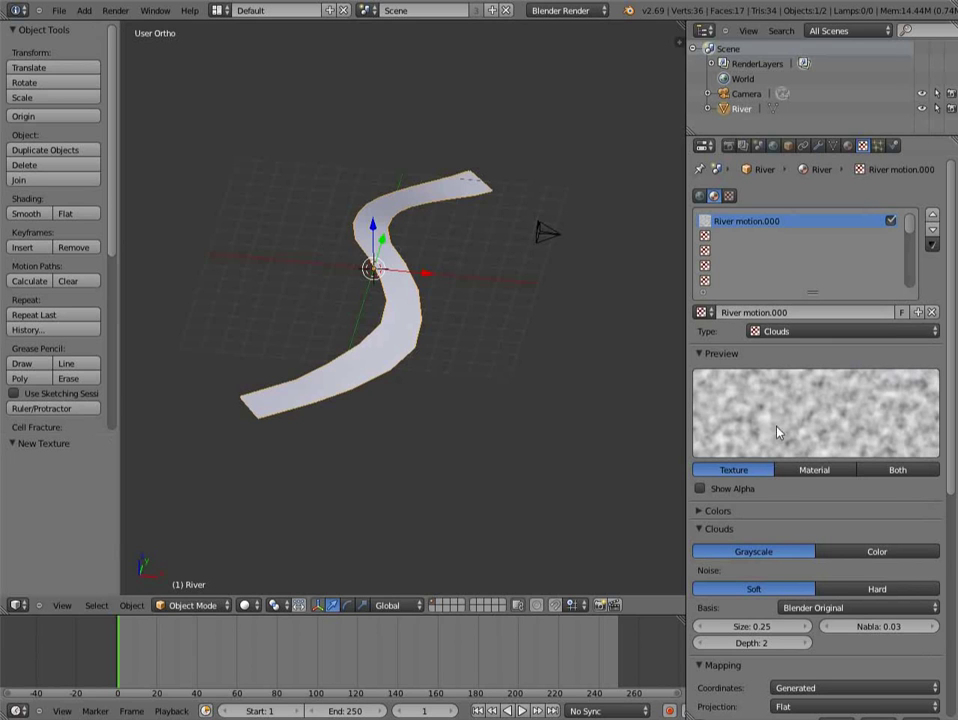
- Enable the texture's color ramp, make its black stop opaque, and set the ramp interpolation to Ease
scroll(880, 490, "down", 3)
left_click(714, 422)
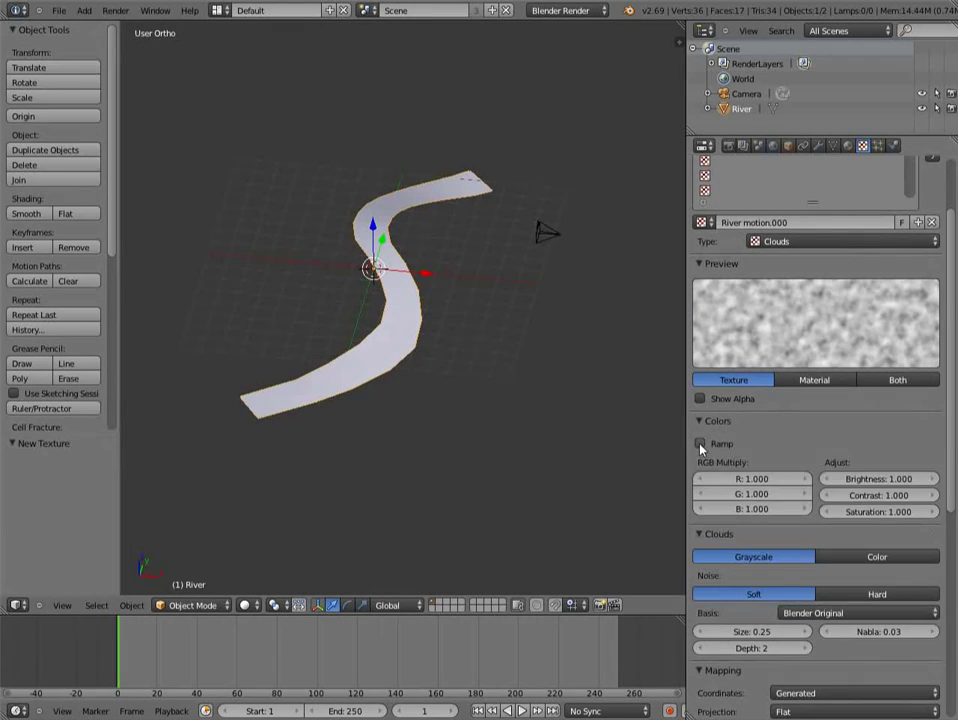
left_click(700, 444)
left_click(877, 498)
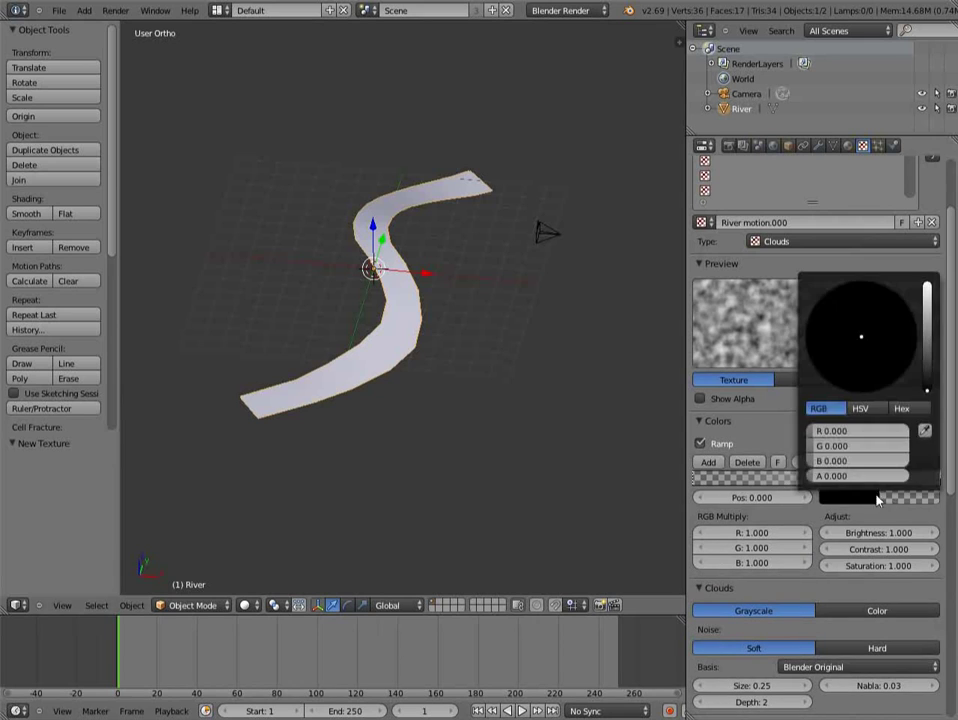
left_click(886, 462)
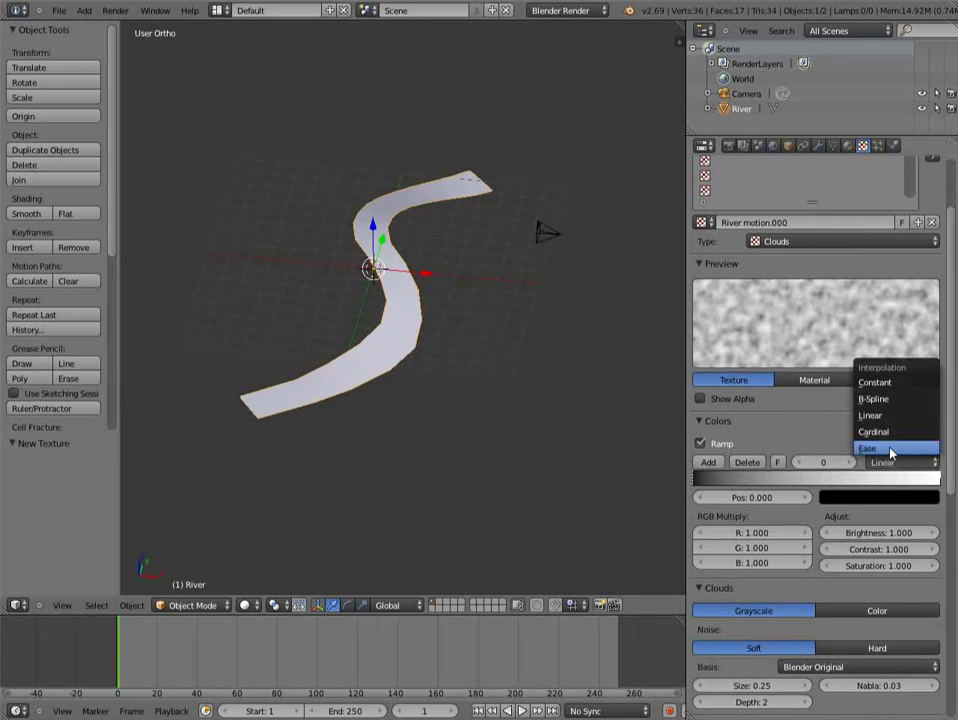
left_click(890, 450)
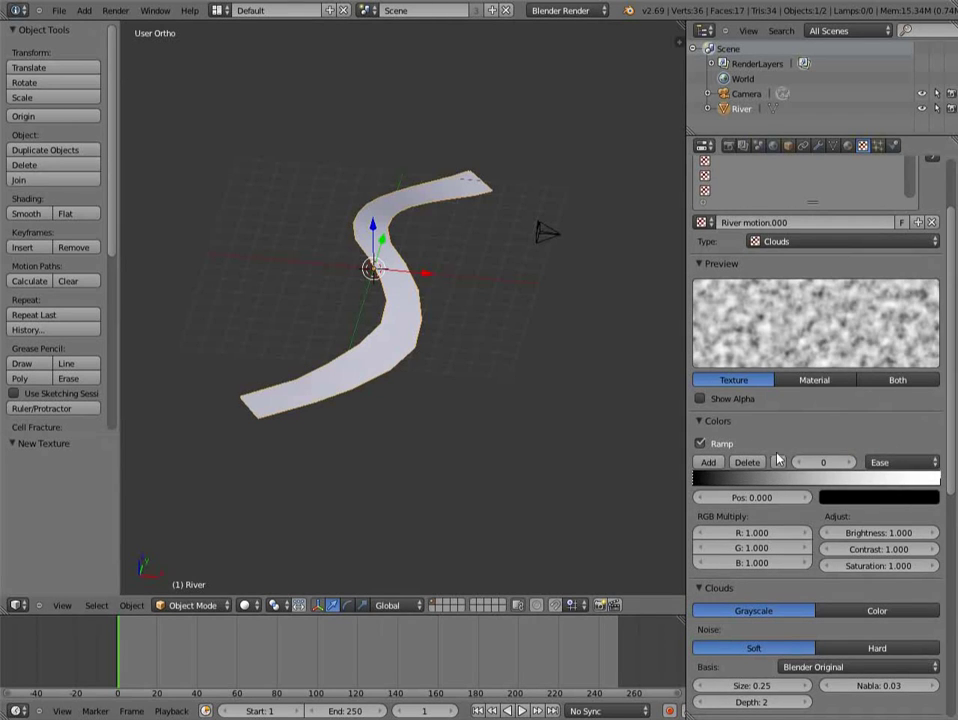
- Try sliding the color ramp's black and white stops along the gradient, and return them to its ends
scroll(728, 430, "down", 2)
scroll(740, 450, "up", 2)
left_click_drag(693, 481, 800, 481)
left_click(938, 485)
left_click_drag(938, 486, 669, 475)
left_click_drag(826, 481, 940, 481)
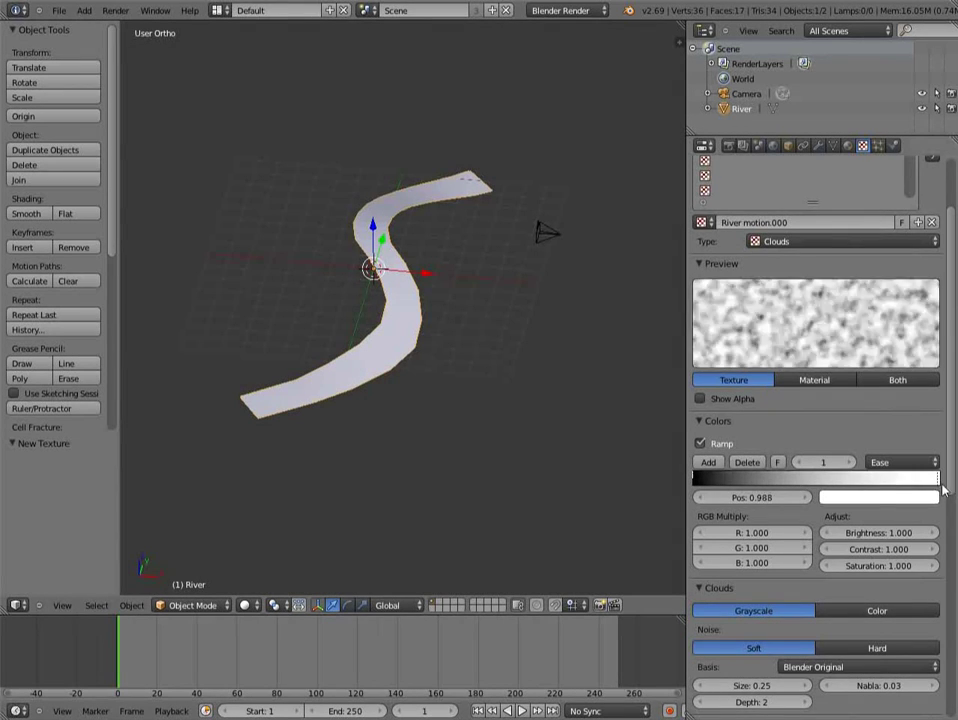
- Set the texture's mapping coordinates to UV and choose the UVMap layer
scroll(800, 537, "down", 8)
scroll(800, 537, "up", 1)
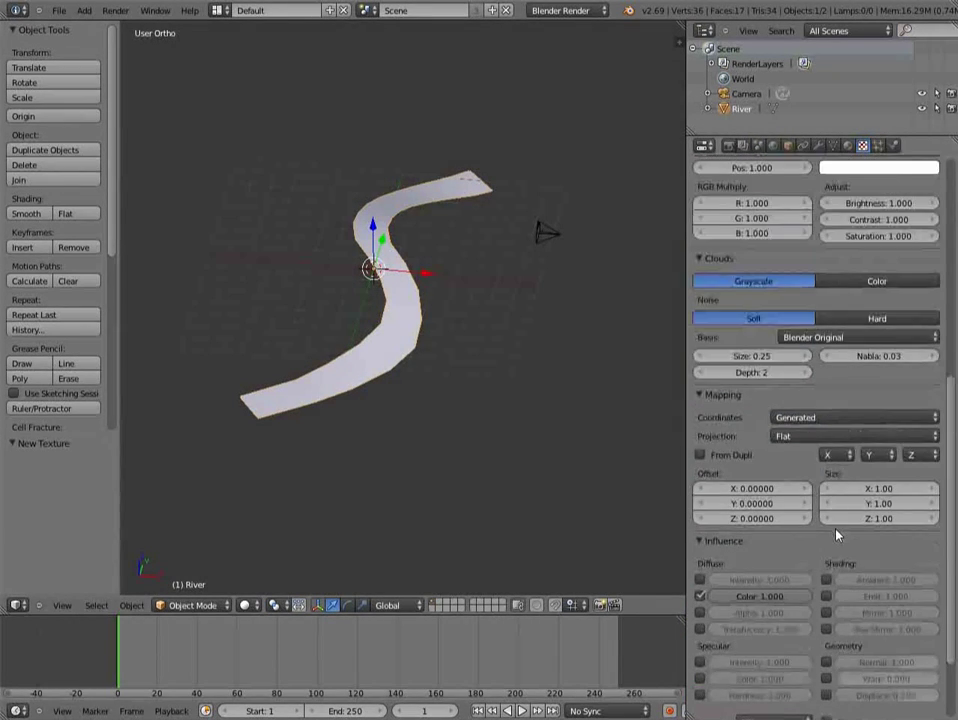
left_click(822, 420)
left_click(832, 354)
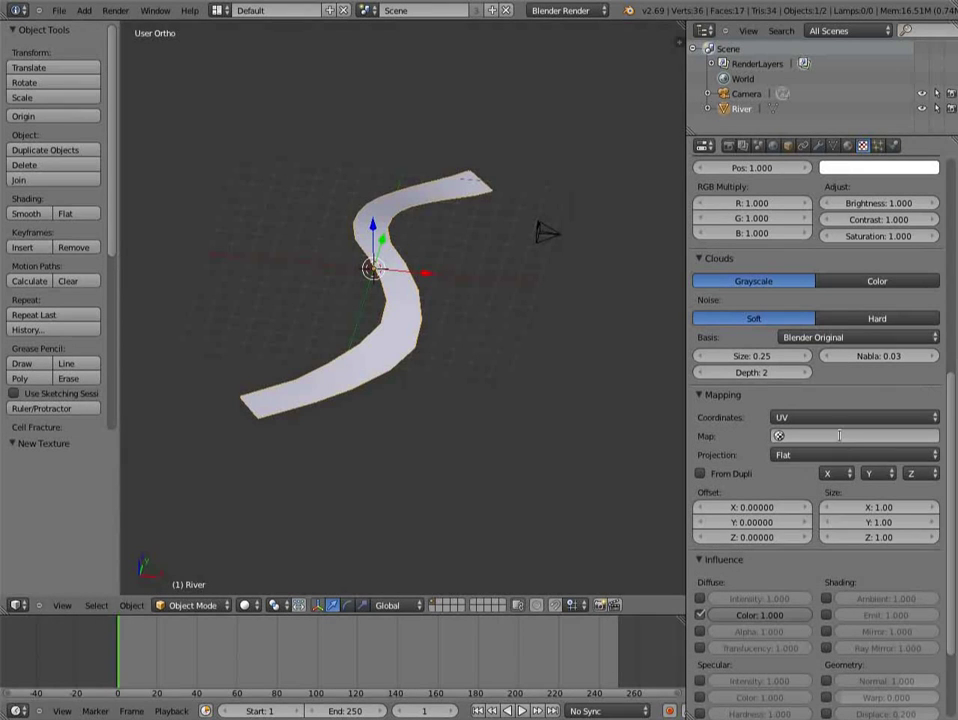
left_click(838, 436)
left_click(801, 457)
- Enable the River motion texture's Alpha influence and set it to 0.1, keeping the Color influence on
scroll(776, 478, "down", 3)
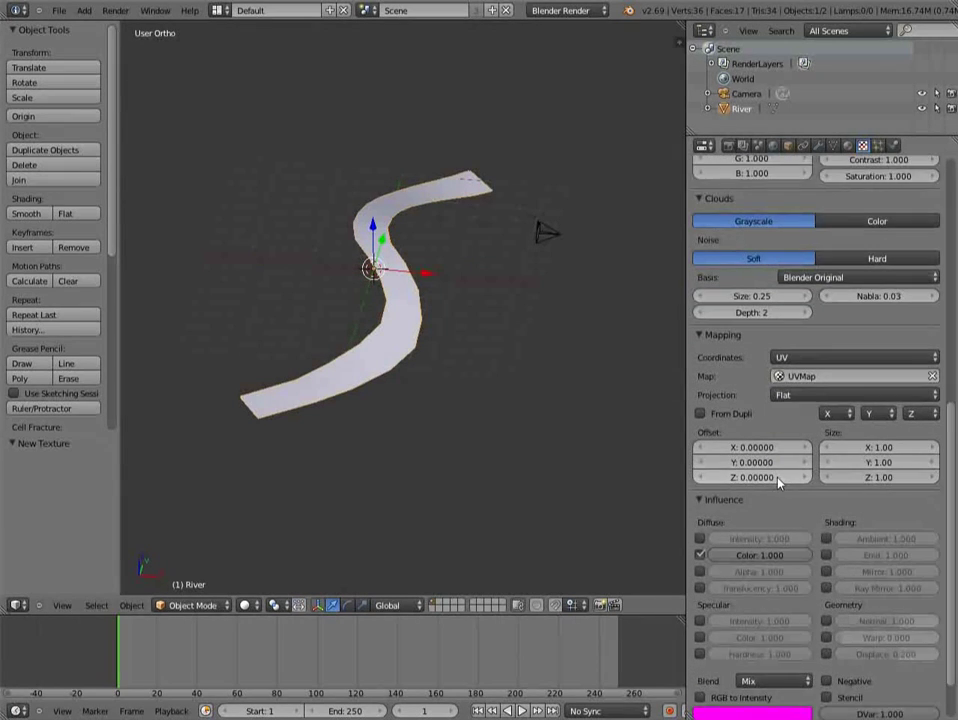
scroll(778, 482, "down", 3)
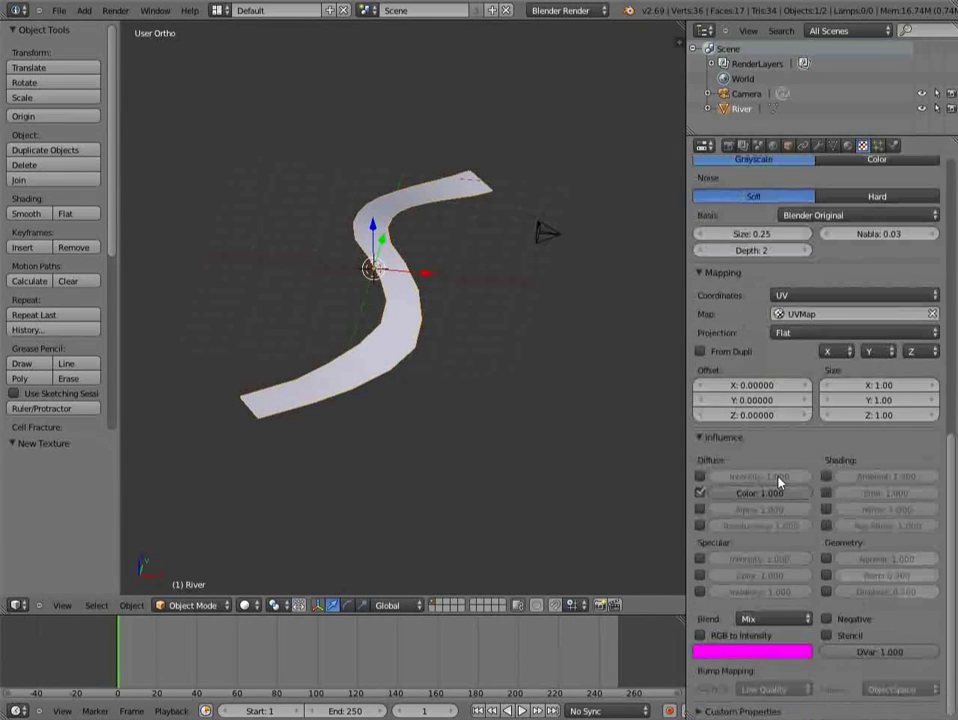
left_click(701, 494)
left_click(700, 510)
left_click(751, 510)
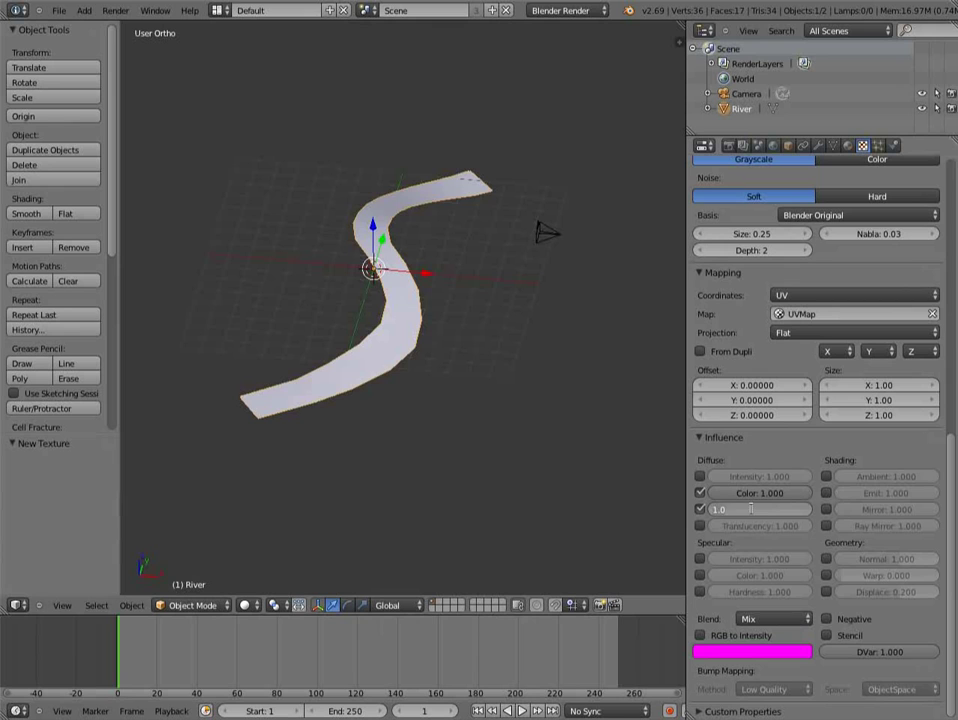
type("0.1")
key("Return")
- Enable the texture's Mirror influence at 0.3 and its Ray Mirror influence at 0.1
left_click(826, 509)
left_click(897, 510)
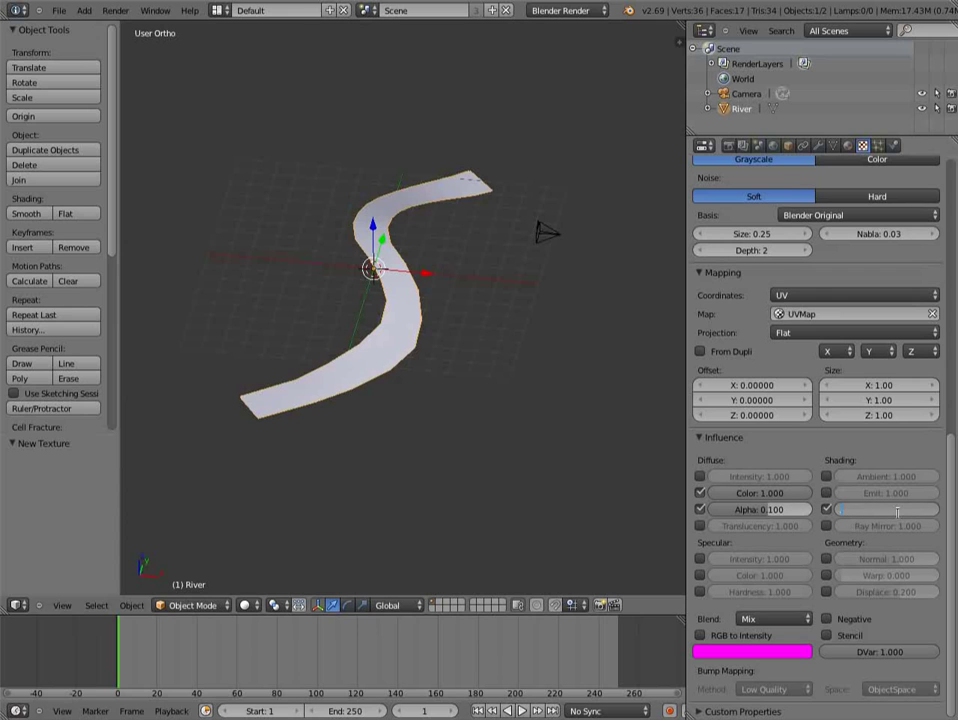
type("0.3")
key("Return")
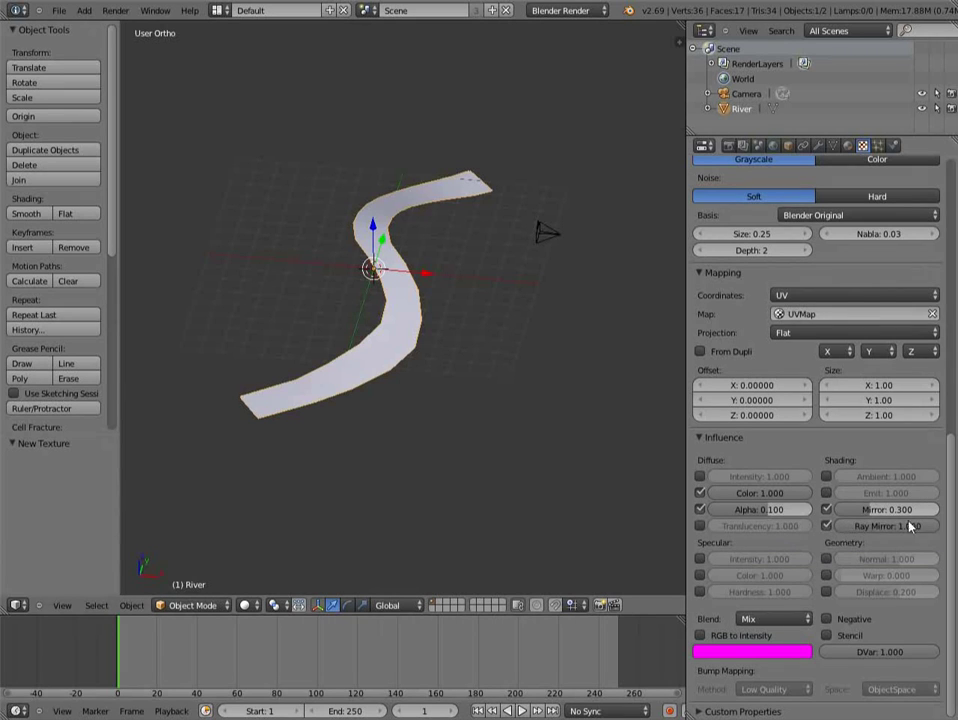
left_click(891, 531)
type(".1")
key("Return")
- Enable the texture's Normal influence, trying 0.1 before setting it to 1
left_click(826, 559)
left_click(895, 560)
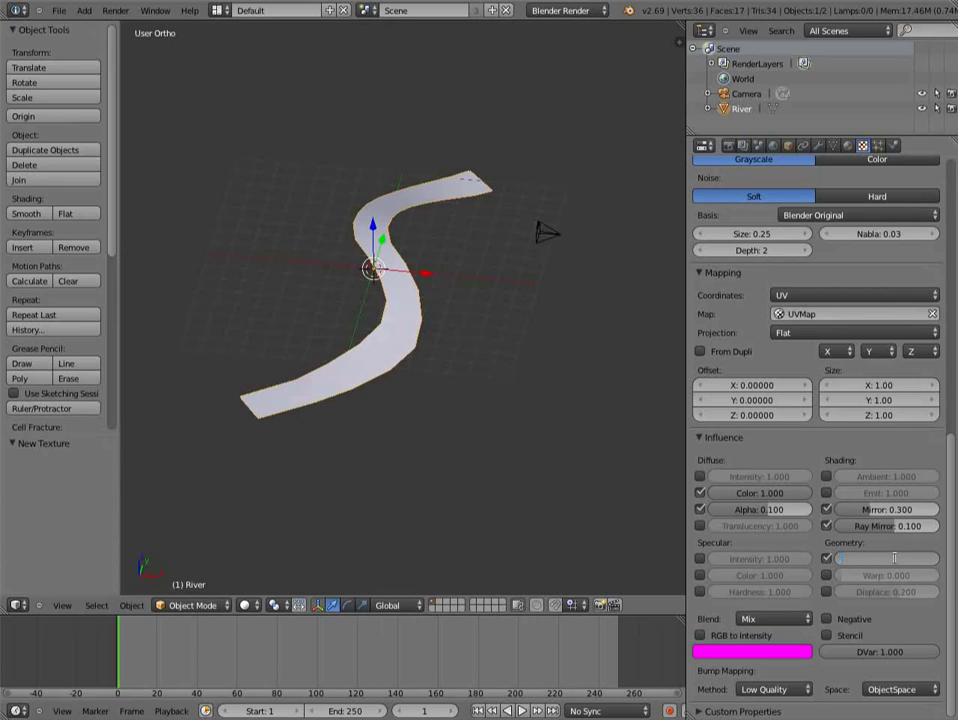
type(".1")
key("Return")
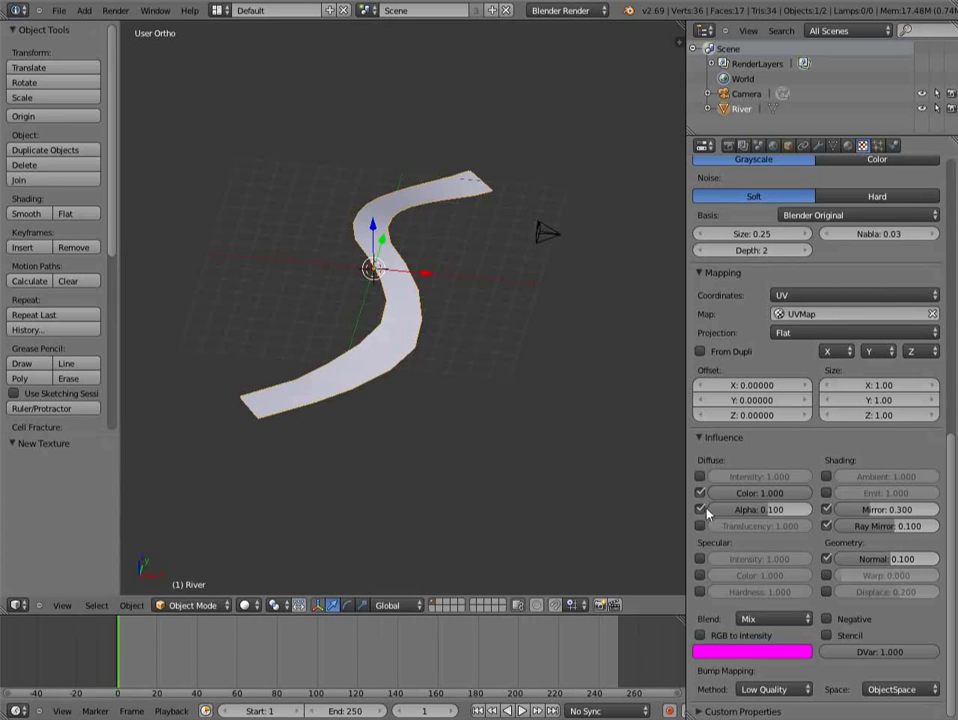
left_click(889, 561)
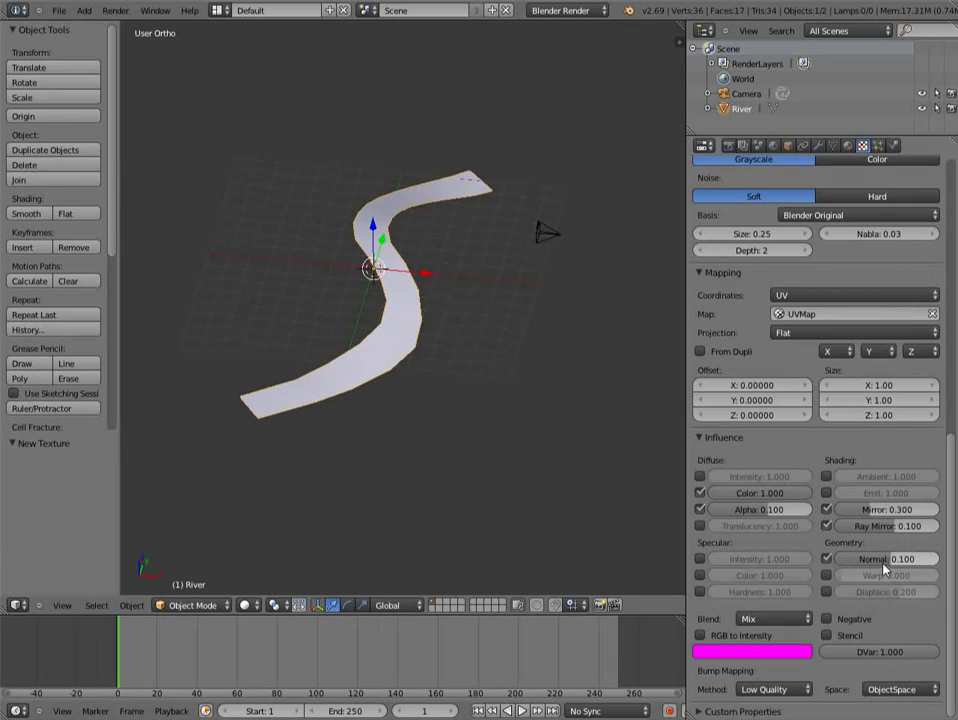
key("Return")
- Add a Sun lamp and raise it about 9.5 units along the Z axis above the river
middle_click_drag(648, 573, 314, 481)
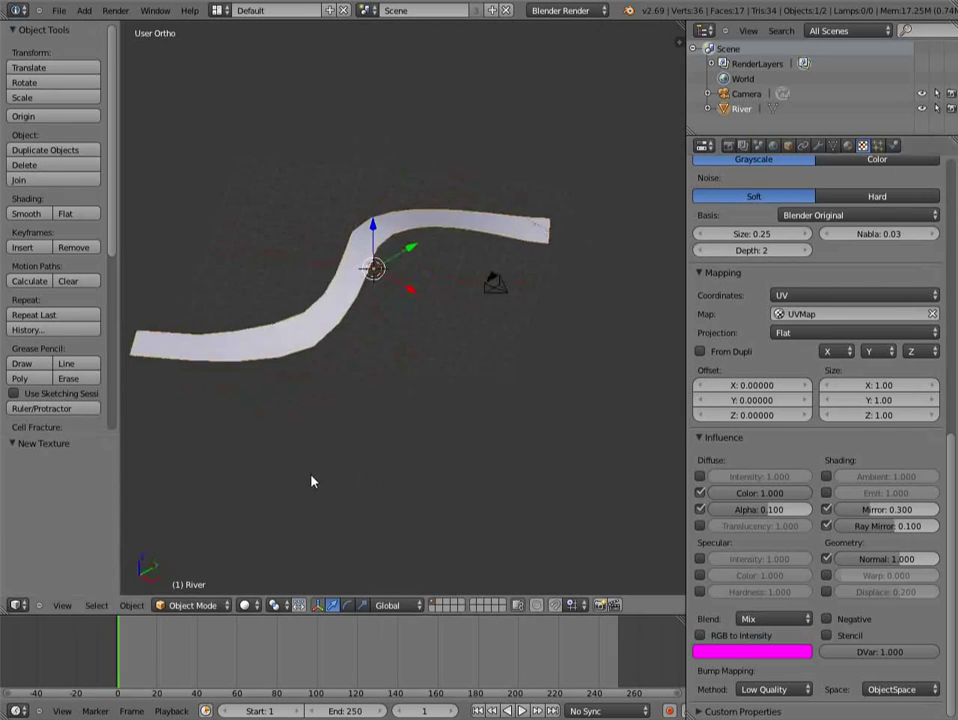
key("shift+a")
mouse_move(360, 540)
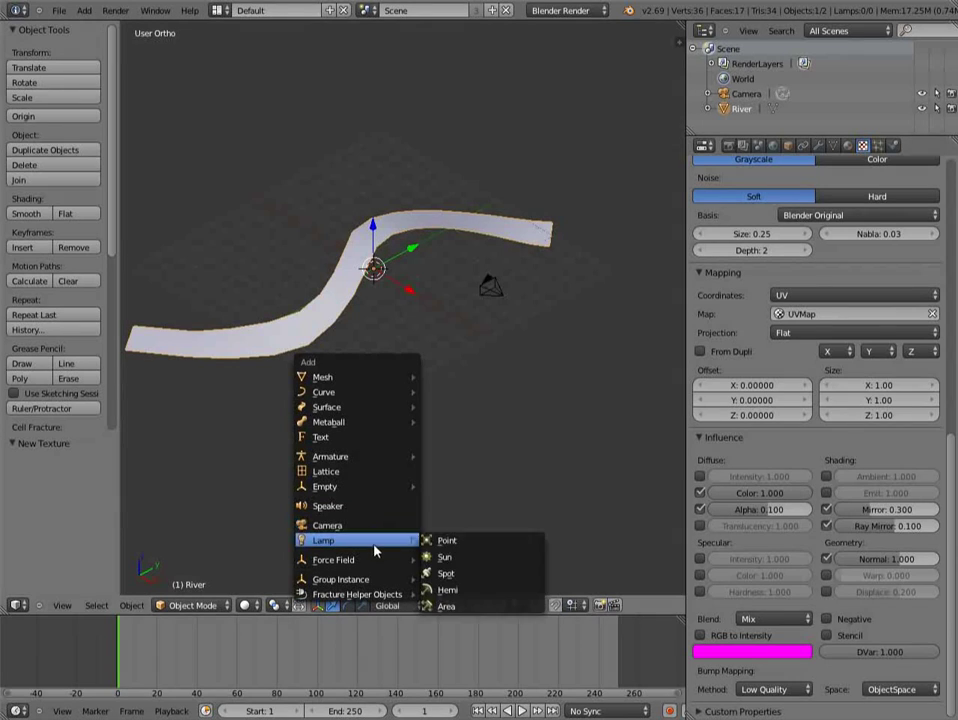
left_click(475, 557)
middle_click_drag(428, 479, 421, 308)
key("g")
key("z")
left_click(378, 96)
- Rotate the Sun lamp by about 32.6° so its light falls on the river at an angle
middle_click_drag(378, 96, 481, 299)
key("r")
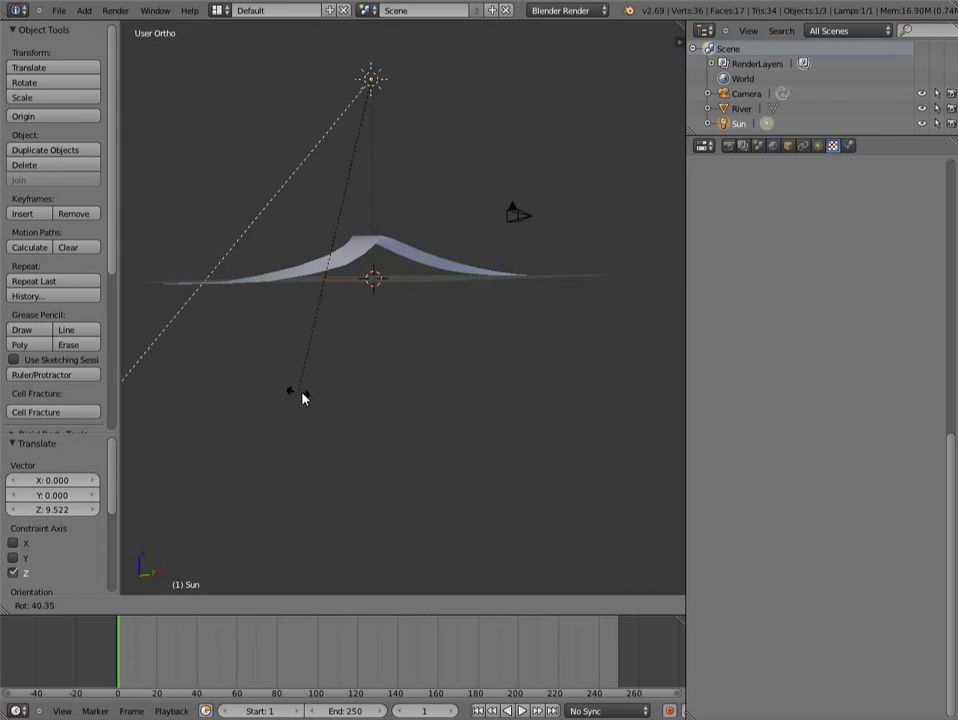
left_click(338, 393)
key("shift+a")
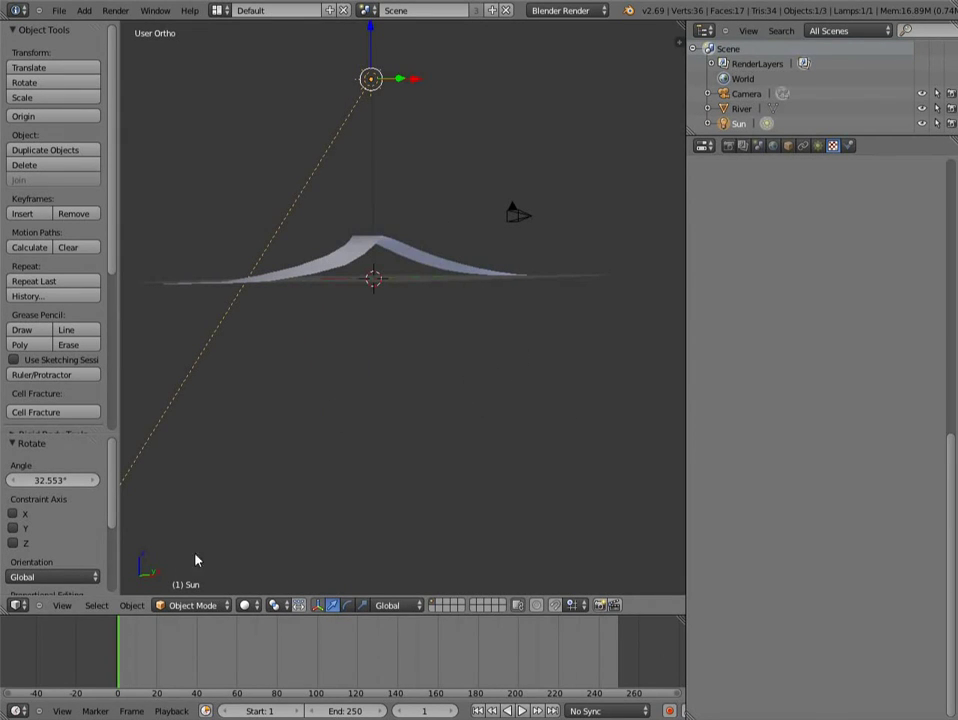
left_click(84, 11)
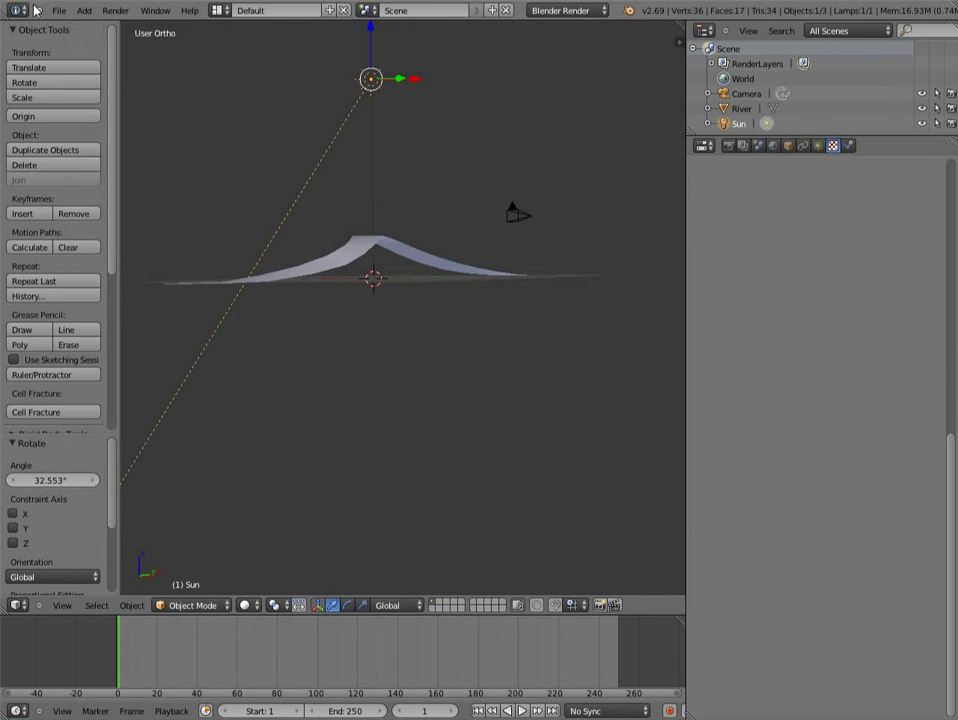
left_click(89, 16)
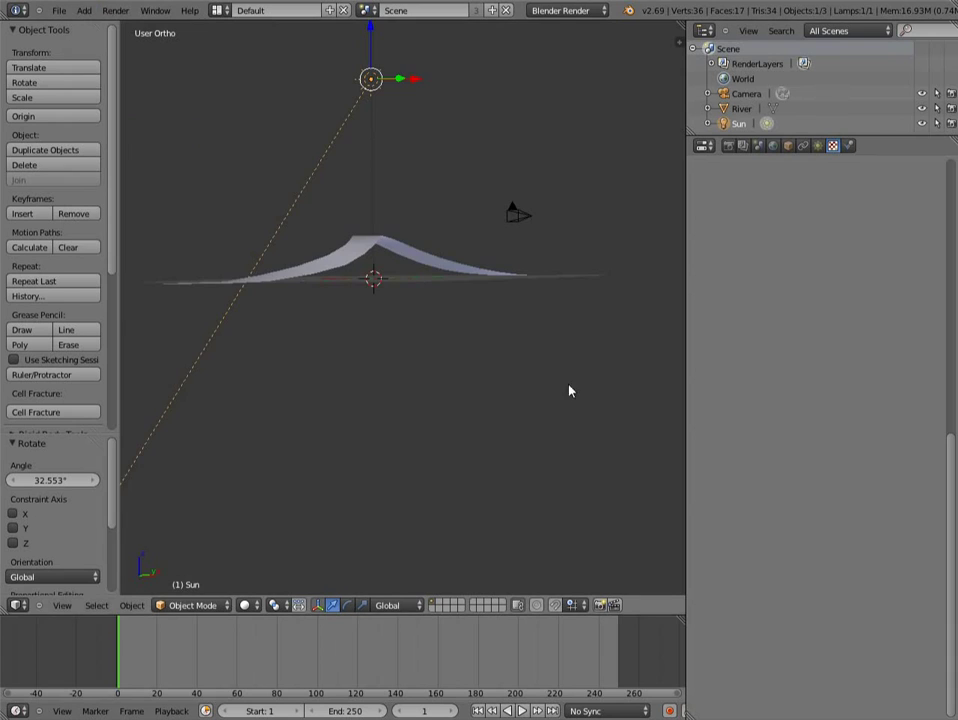
- Set the Sun lamp's shadow type to Ray Shadow
middle_click_drag(569, 389, 455, 400)
left_click(818, 146)
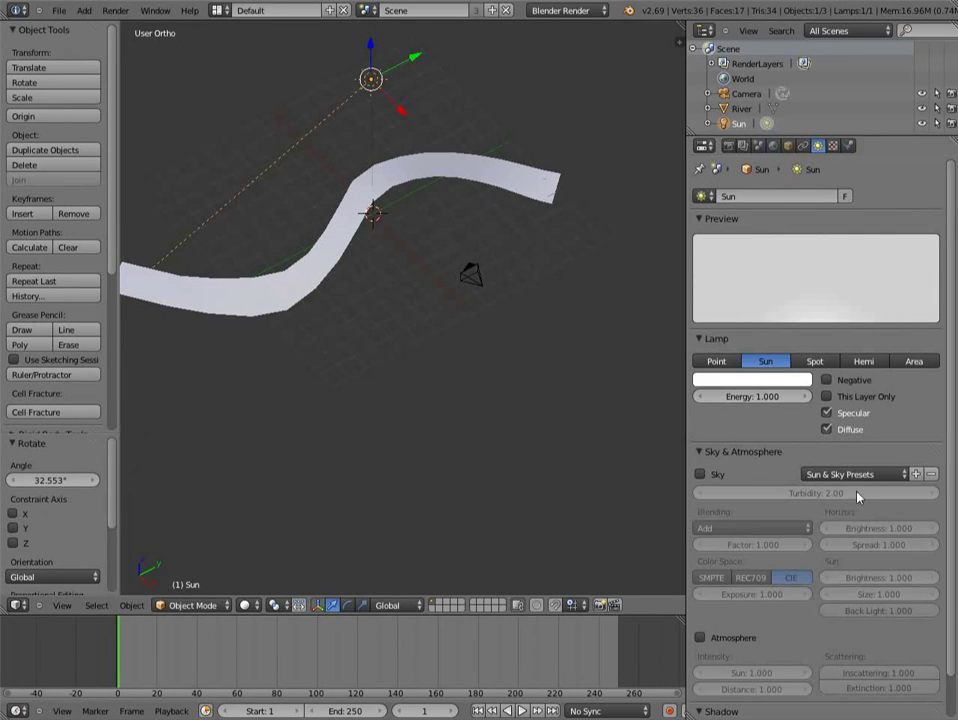
scroll(793, 540, "down", 1)
left_click(875, 689)
- Switch the viewport to Rendered shading with the river shown up close
middle_click_drag(507, 438, 437, 453)
scroll(430, 430, "up", 3)
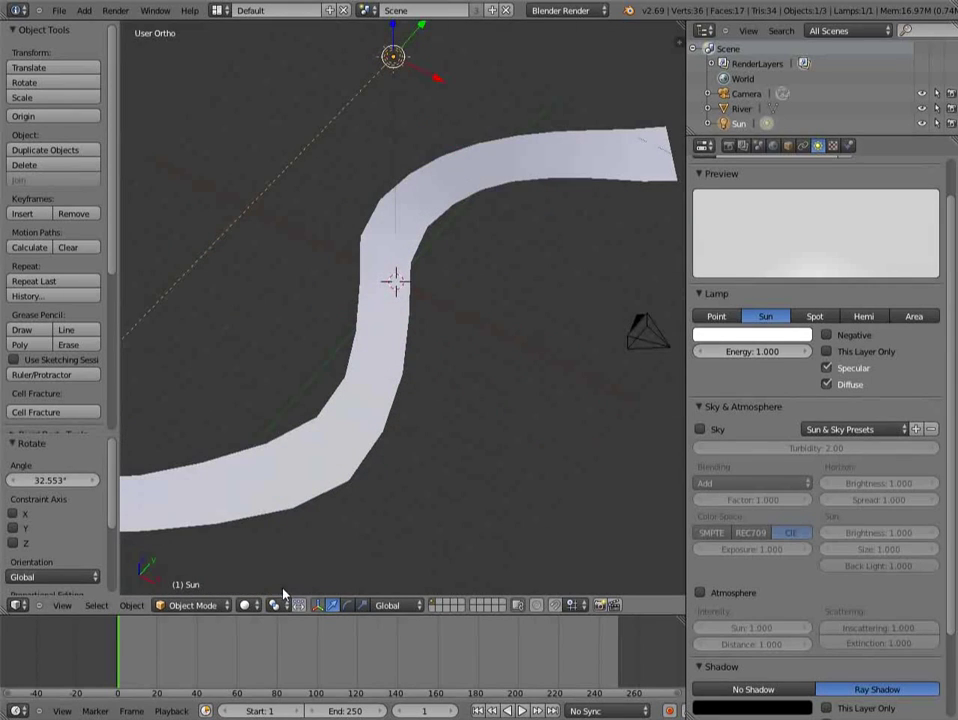
left_click(250, 606)
left_click(290, 525)
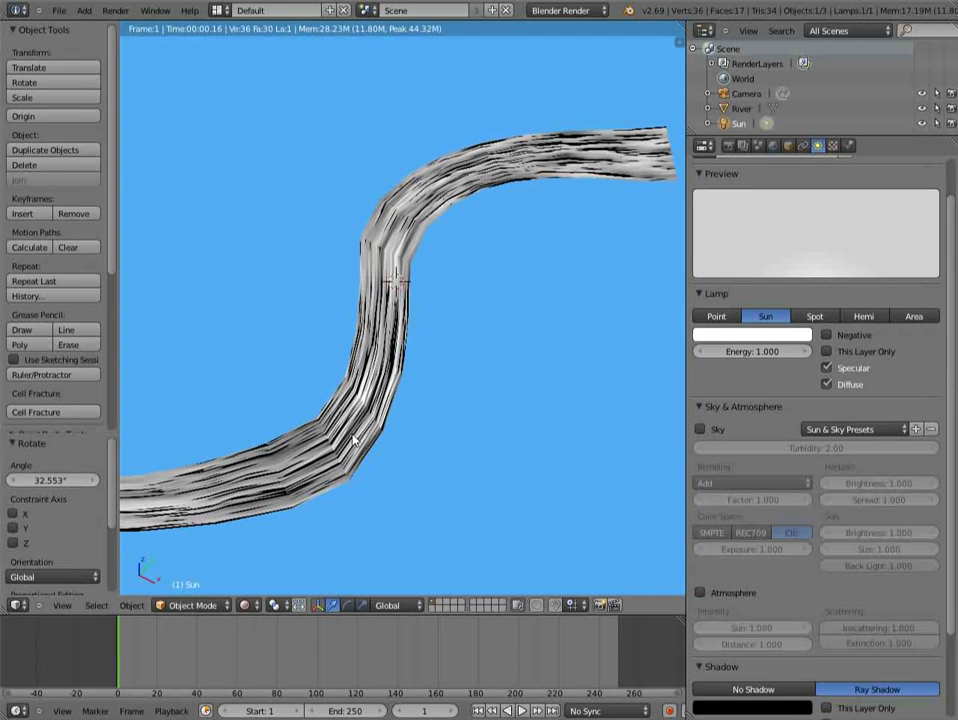
- Select the River object and set its texture's Normal influence to 0.1
left_click(741, 108)
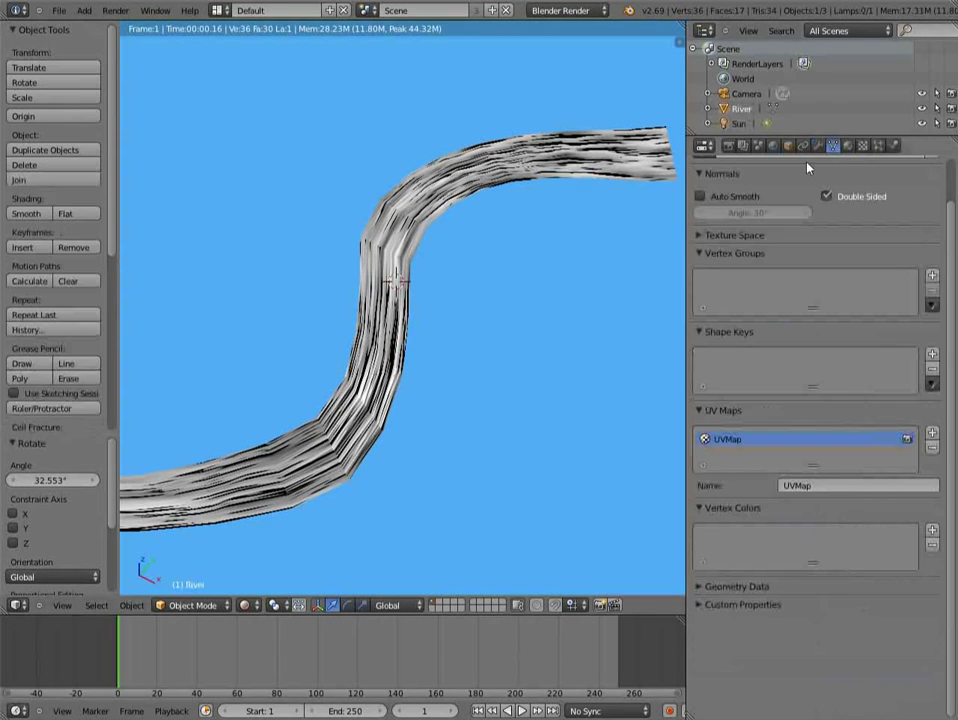
left_click(848, 146)
left_click(864, 146)
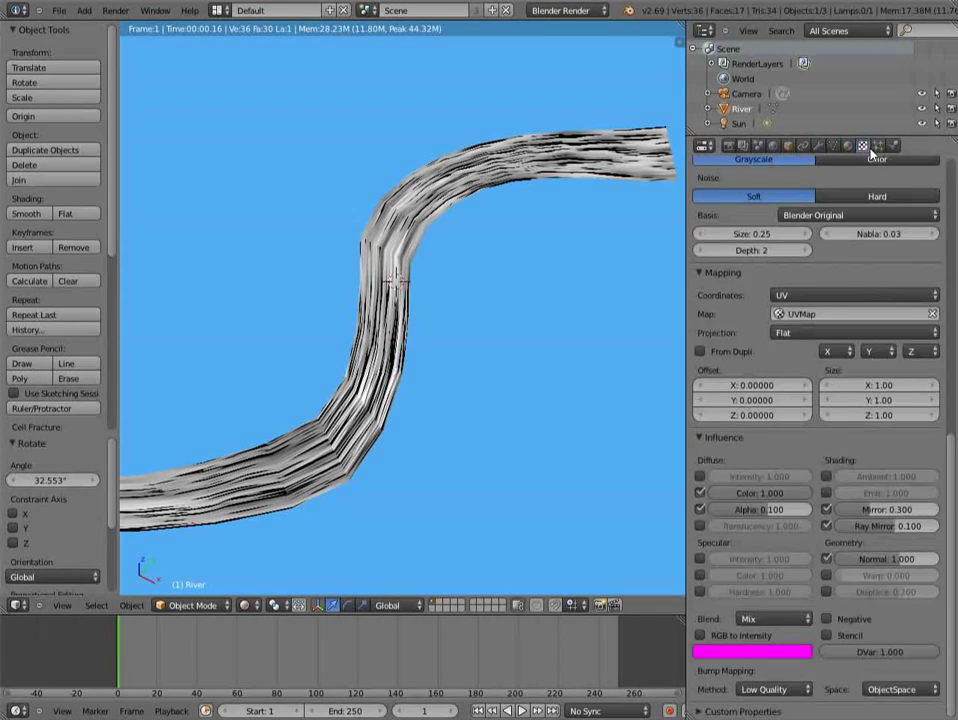
left_click(893, 558)
type("0.1")
key("Return")
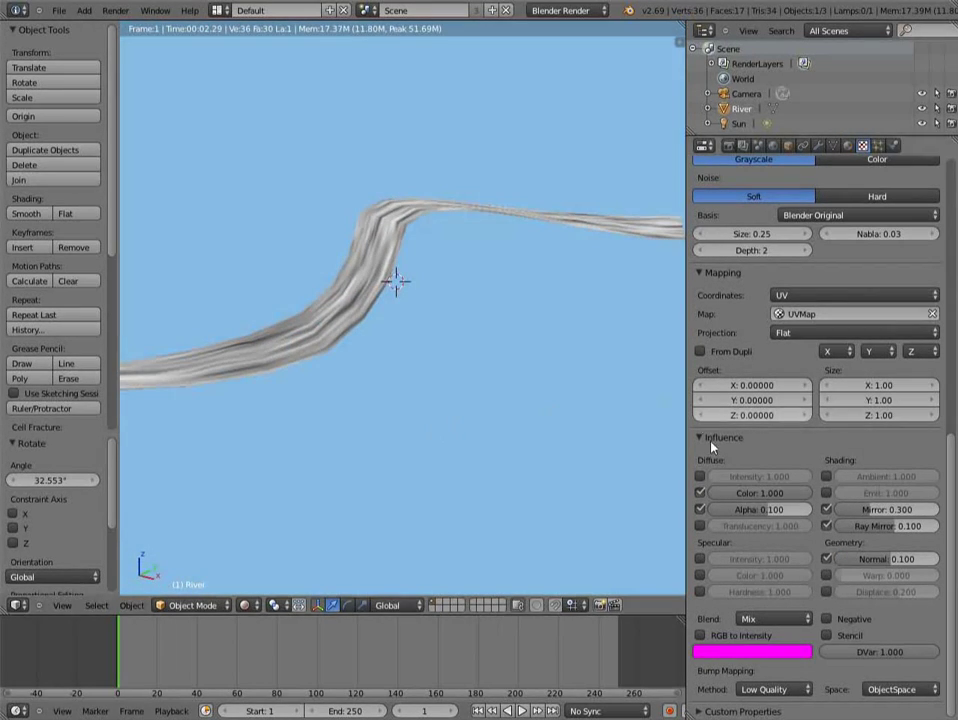
- Turn off the River texture's Color influence and set its mapping Y size to 2
left_click(700, 492)
middle_click_drag(443, 414, 470, 431)
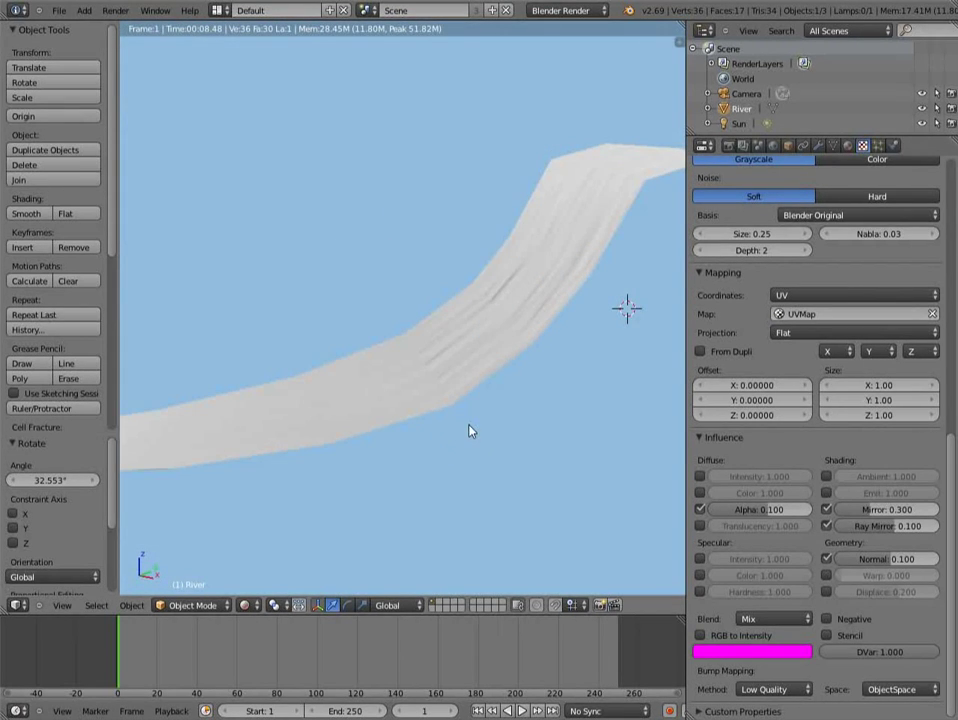
left_click(874, 400)
type("1.02")
key("Return")
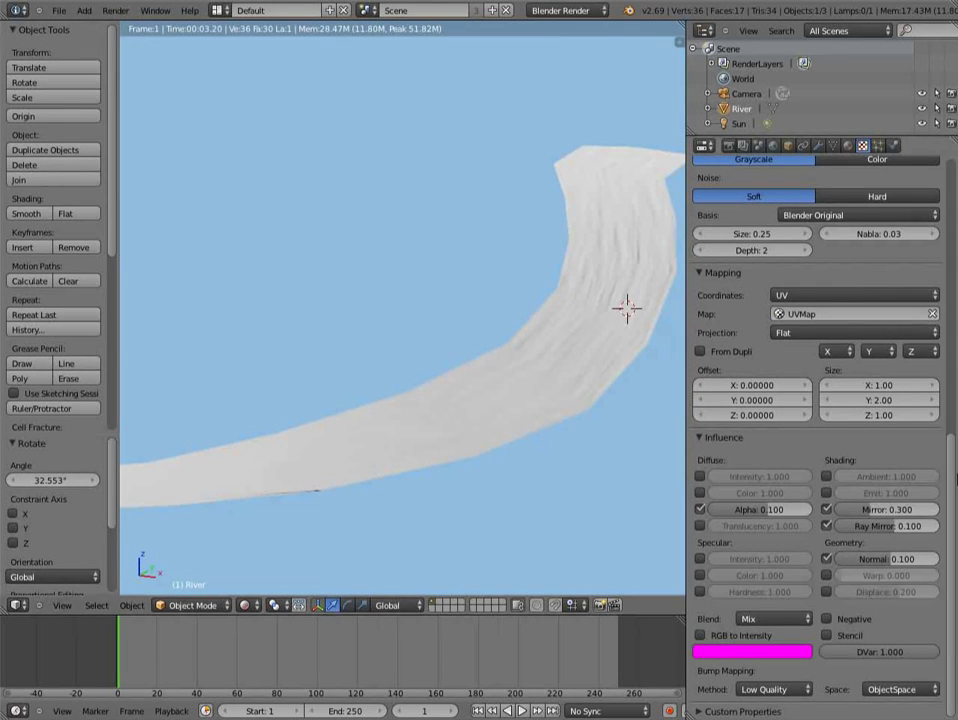
- Try adjusting the texture mapping's Z size and return it to 1
mouse_move(880, 419)
left_mouse_down()
mouse_move(785, 436)
mouse_move(930, 416)
mouse_move(793, 419)
mouse_move(901, 423)
mouse_move(885, 418)
left_mouse_up()
left_click(876, 415)
type("1")
key("Return")
- Turn the River texture's Color influence back on
scroll(818, 506, "up", 1)
scroll(738, 519, "up", 1)
scroll(716, 513, "down", 2)
left_click(700, 496)
- Enable transparency on the River material with an alpha of 0, and raise its specular intensity to 1
scroll(845, 521, "up", 1)
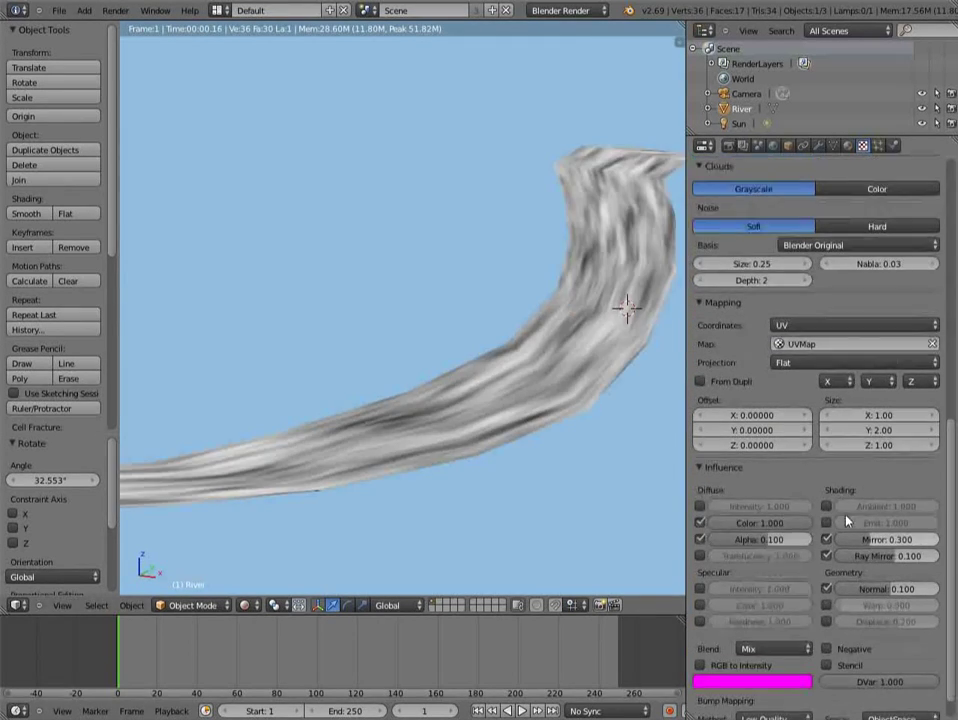
scroll(845, 521, "up", 10)
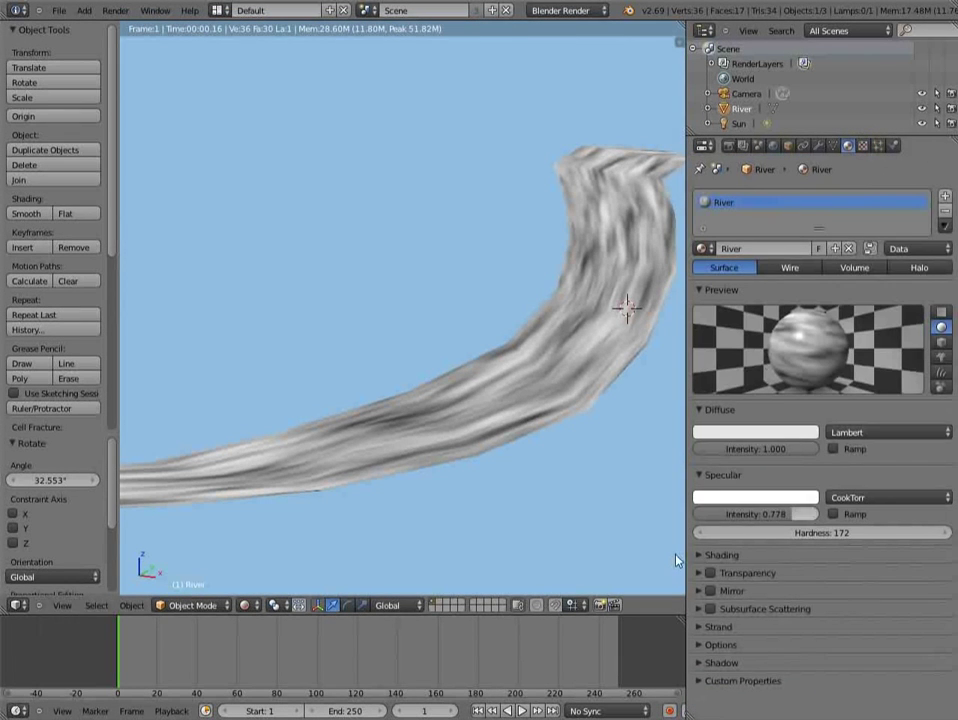
left_click(699, 575)
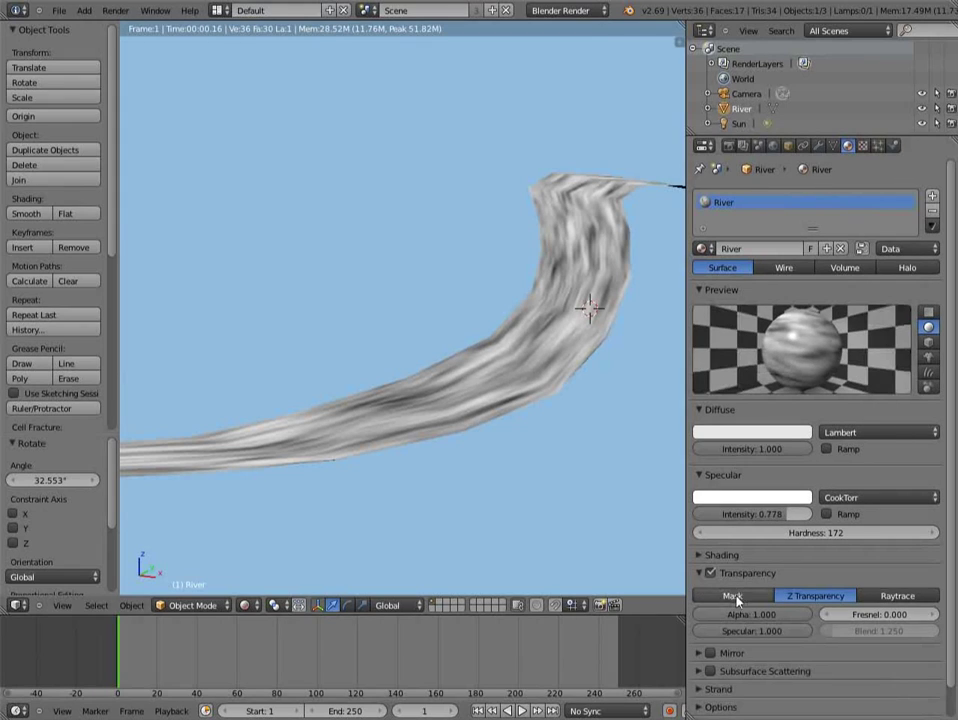
left_click(765, 615)
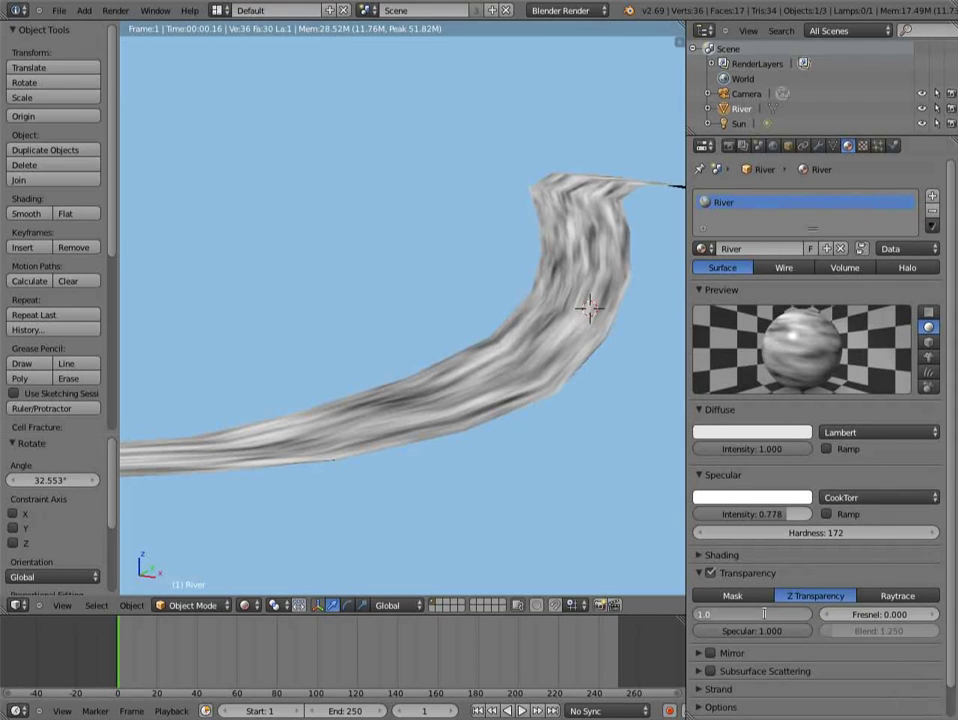
type("0")
key("Return")
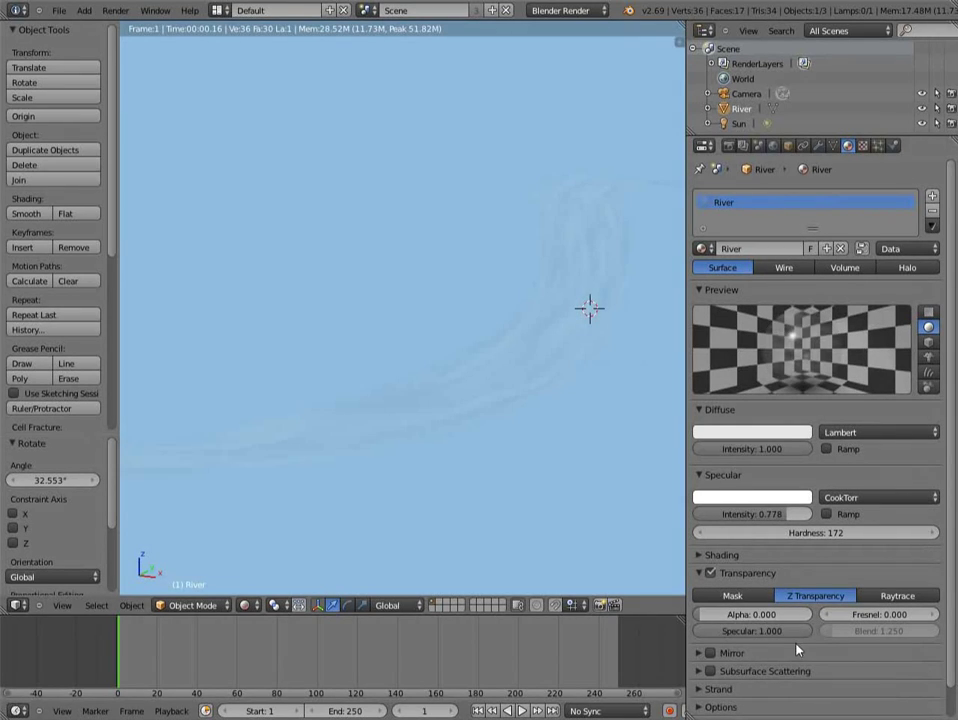
left_click_drag(770, 516, 859, 515)
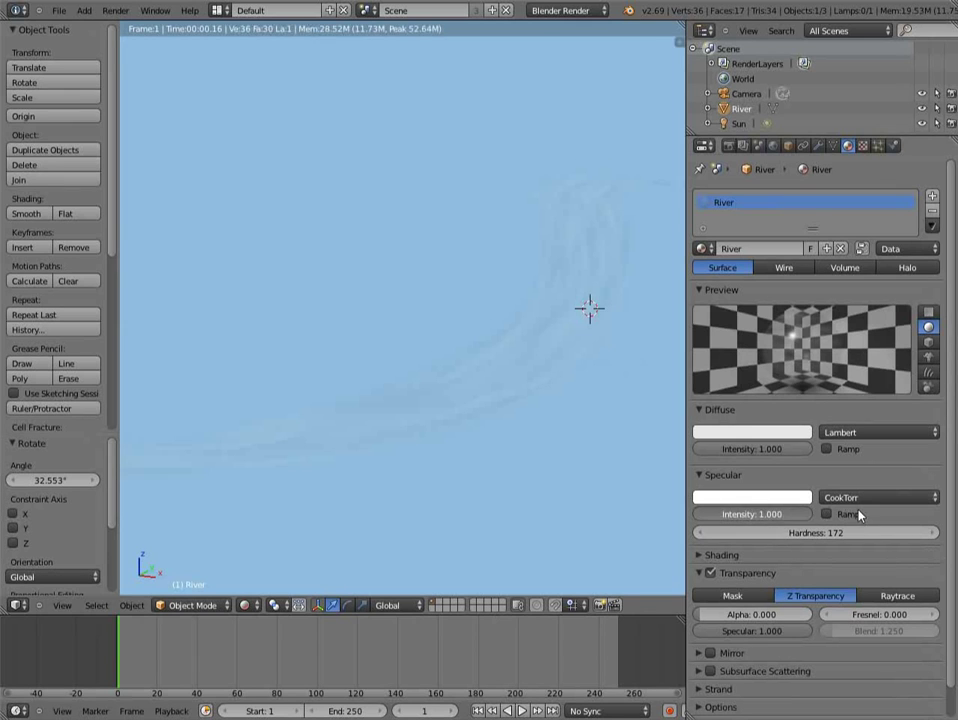
- Change the River material's transparency to Raytrace and set its IOR to 1.5
scroll(815, 556, "down", 1)
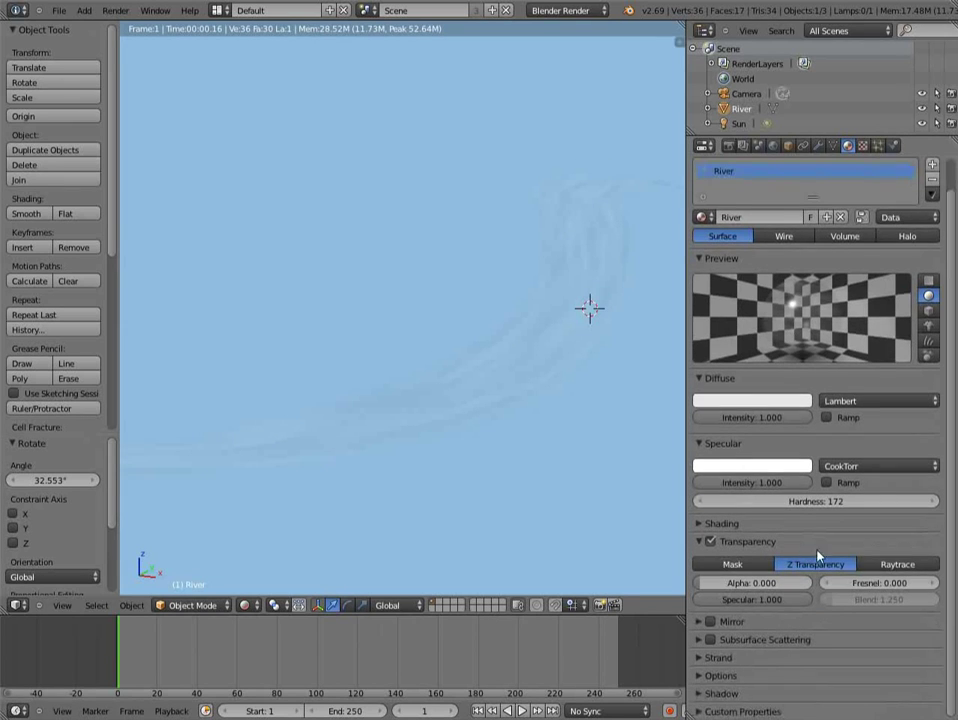
left_click(897, 564)
scroll(895, 568, "down", 3)
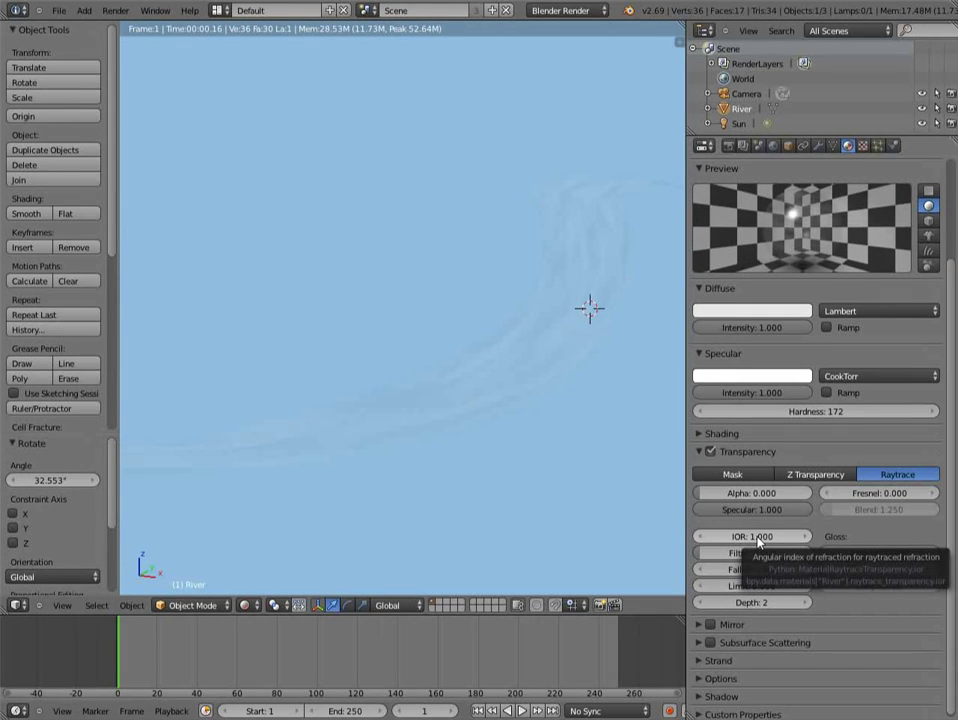
left_click(757, 538)
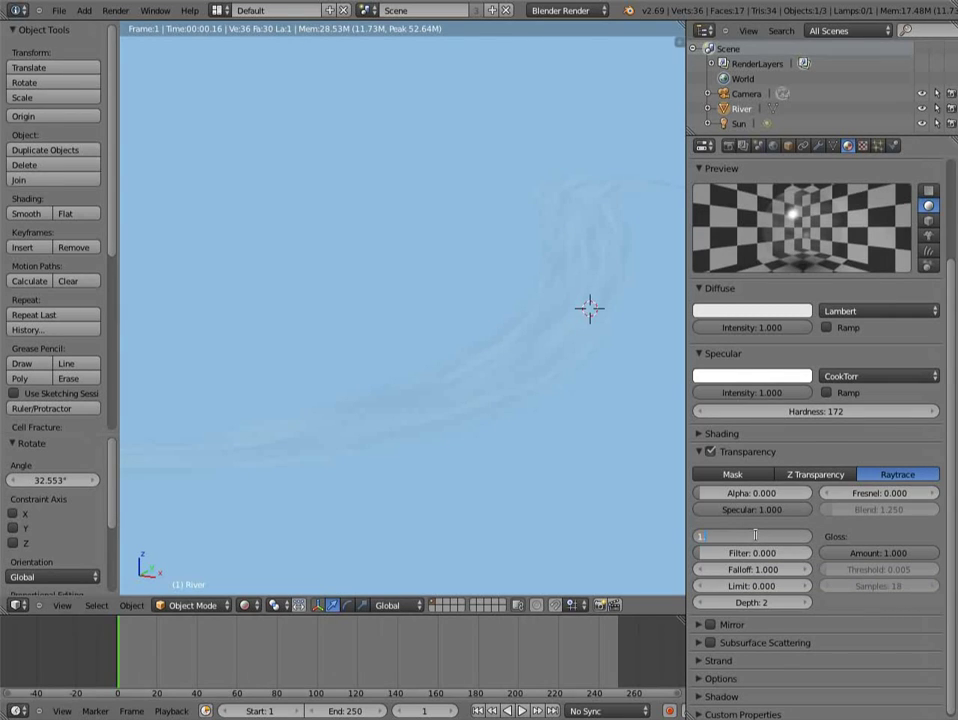
key("Return")
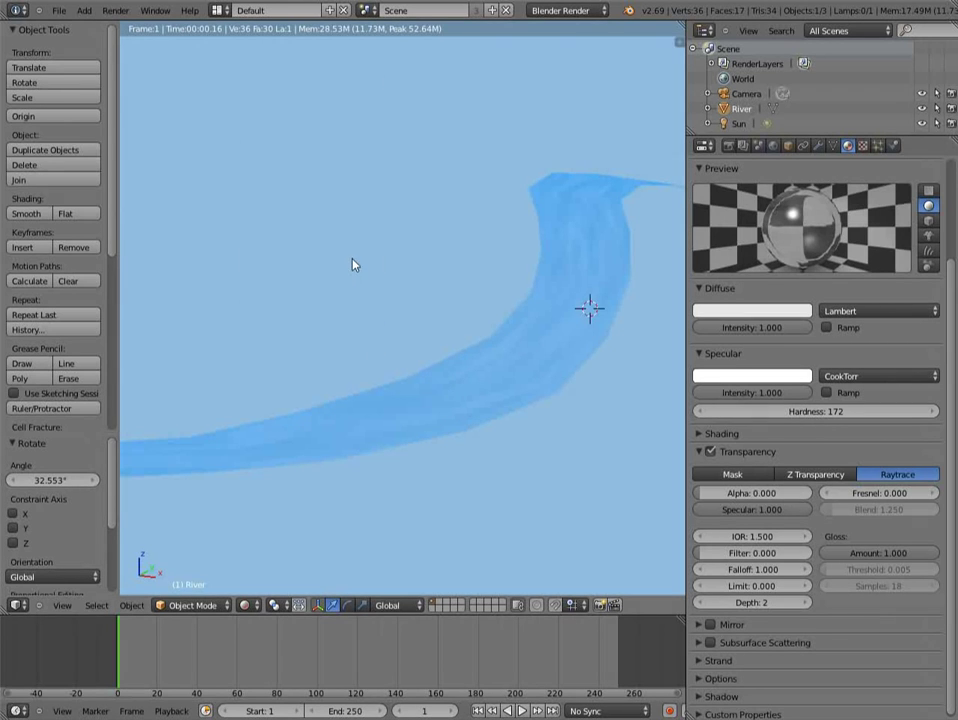
- Add a cube at the origin behind the river in Solid shading, and return the viewport to Rendered shading
key("shift+a")
left_click(245, 605)
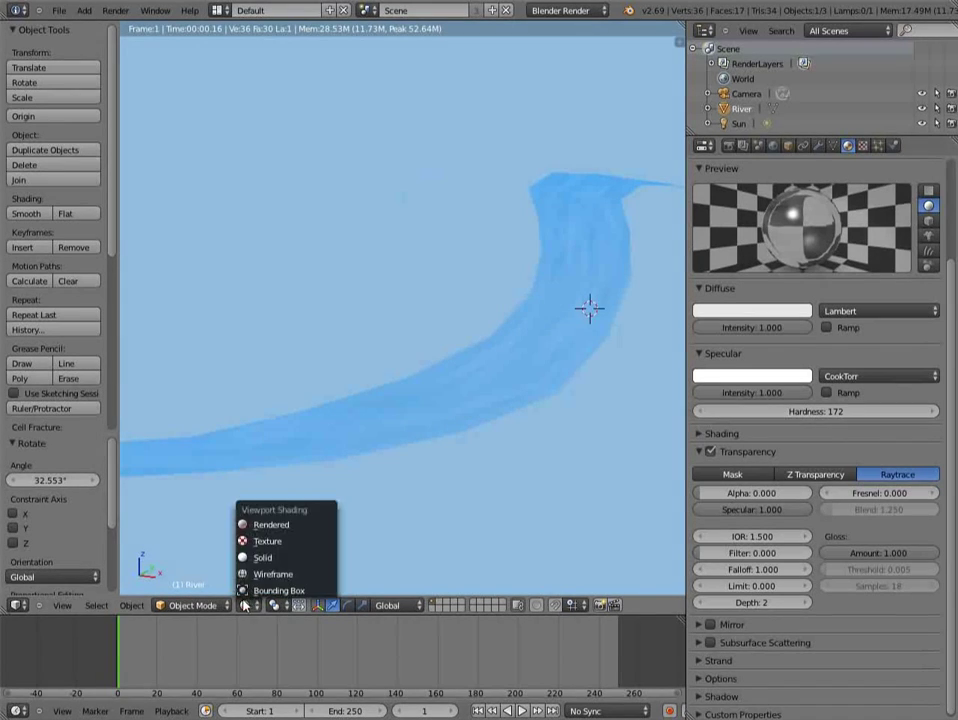
left_click(266, 557)
mouse_move(413, 134)
left_click(500, 145)
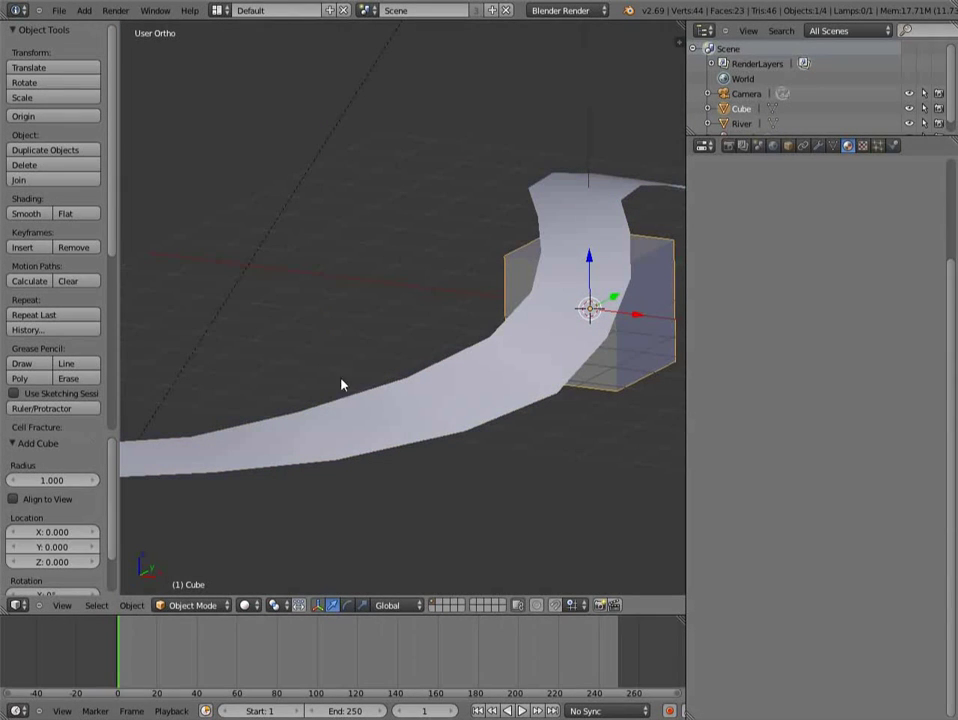
left_click(244, 605)
left_click(281, 528)
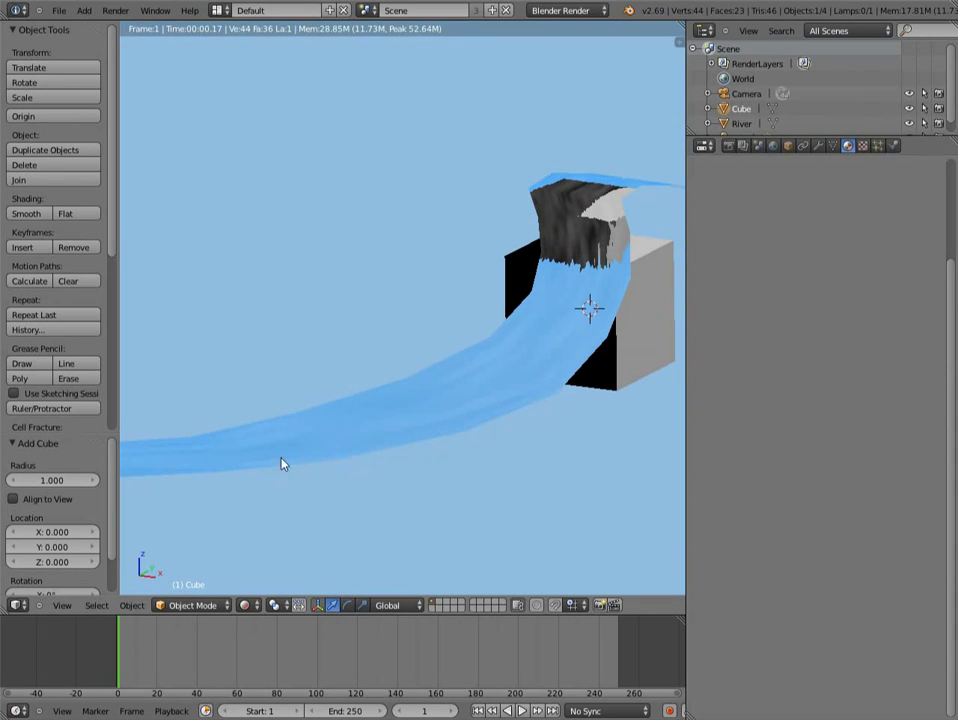
- Select the river in Solid shading, set its material's IOR to 1.25, and return the viewport to Rendered shading
left_click(248, 606)
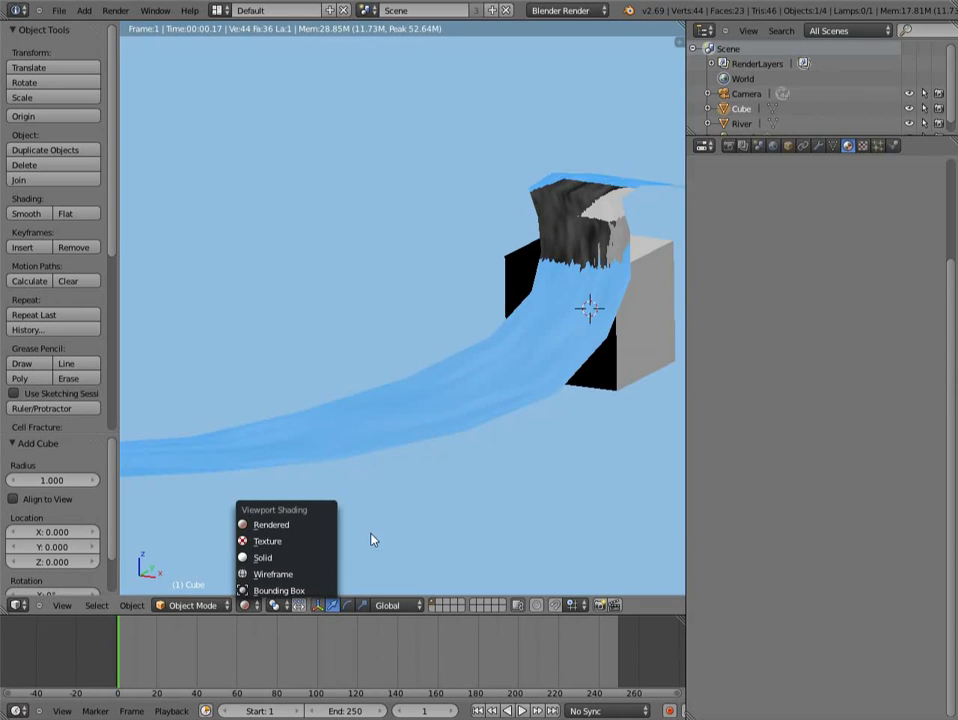
left_click(250, 606)
left_click(262, 557)
right_click(532, 337)
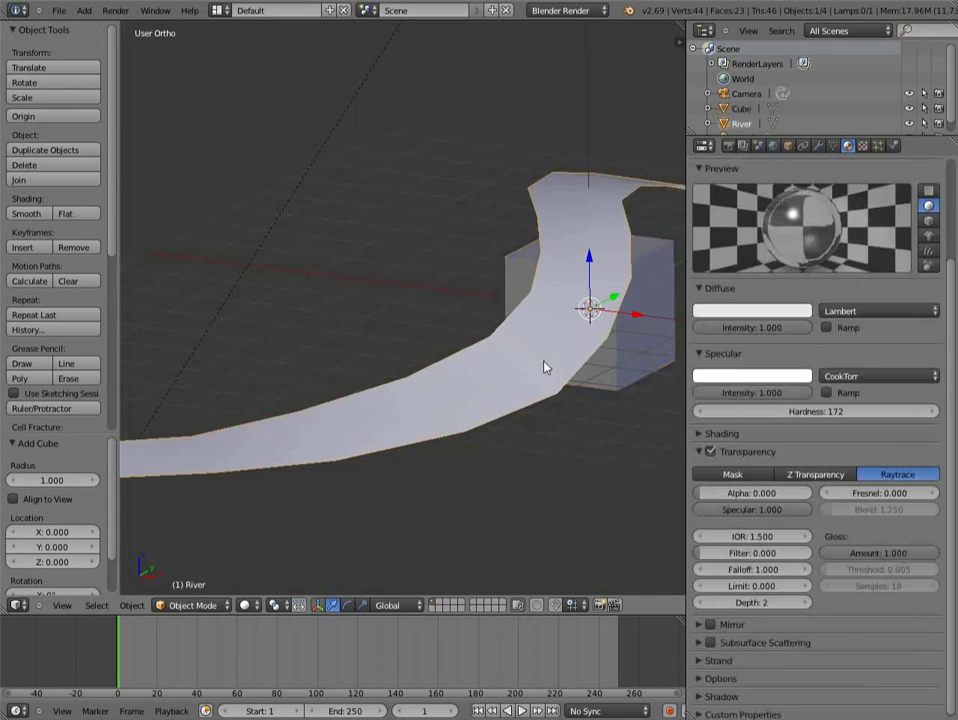
left_click(752, 536)
type("1.25")
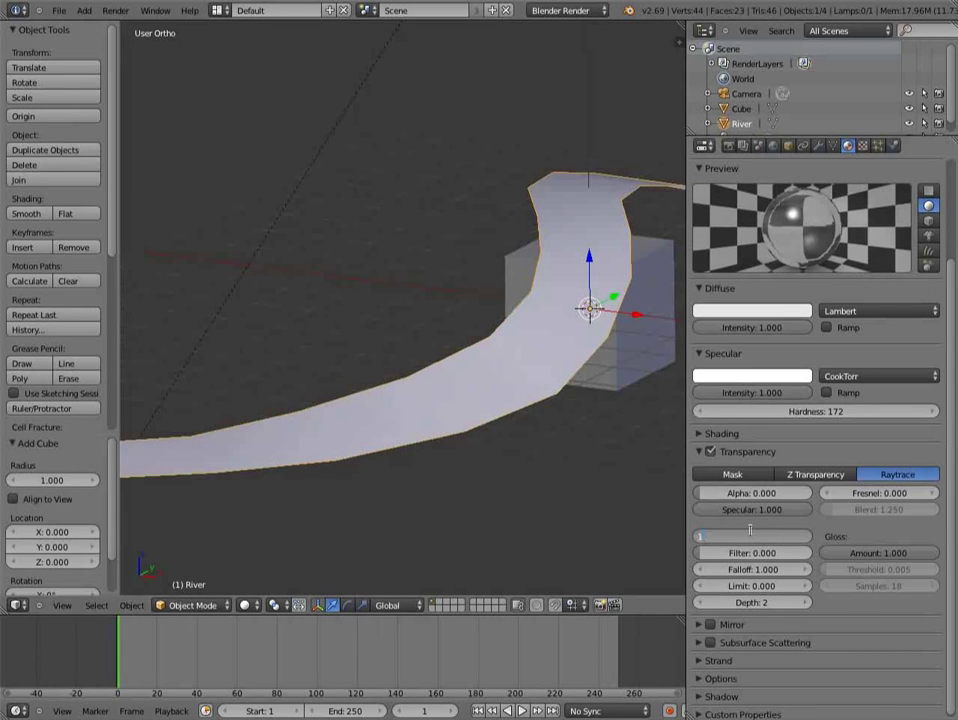
key("Return")
left_click(244, 605)
left_click(271, 527)
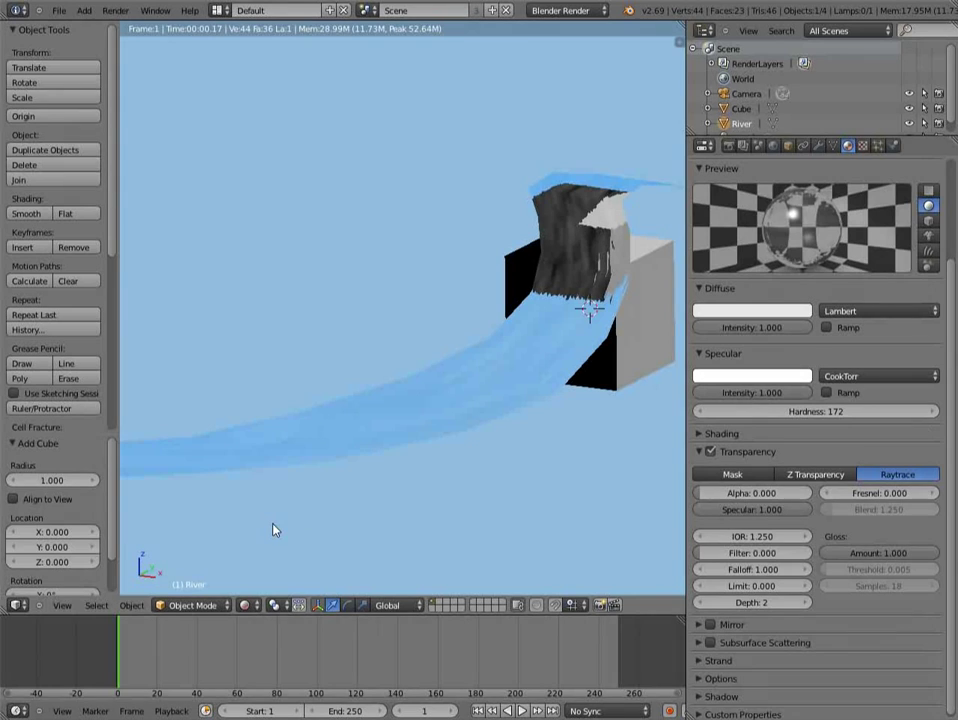
- Set the River material's IOR to 1.2
left_click(753, 535)
type("1.3")
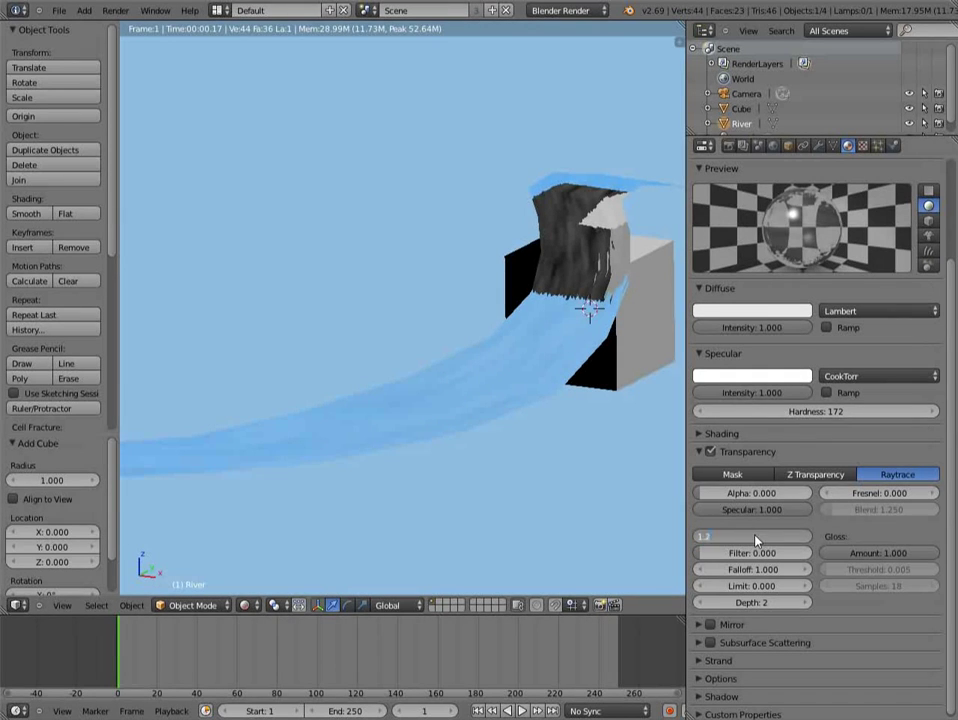
type(".2")
key("Return")
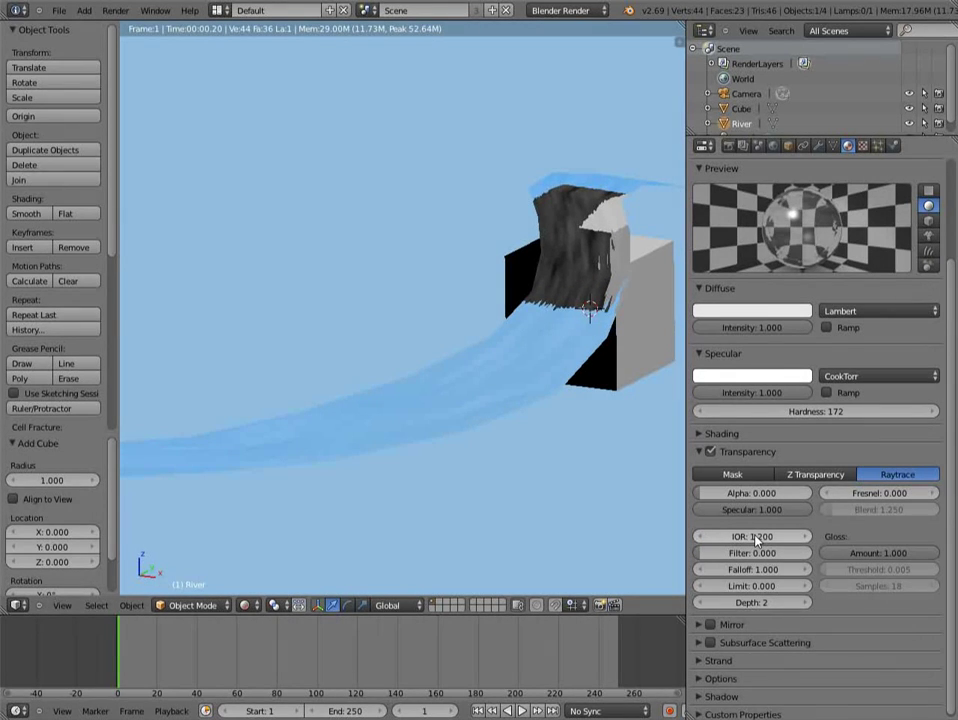
- Lower the River material's IOR to 1.1 while viewing the cube through the water
middle_click_drag(550, 383, 573, 400)
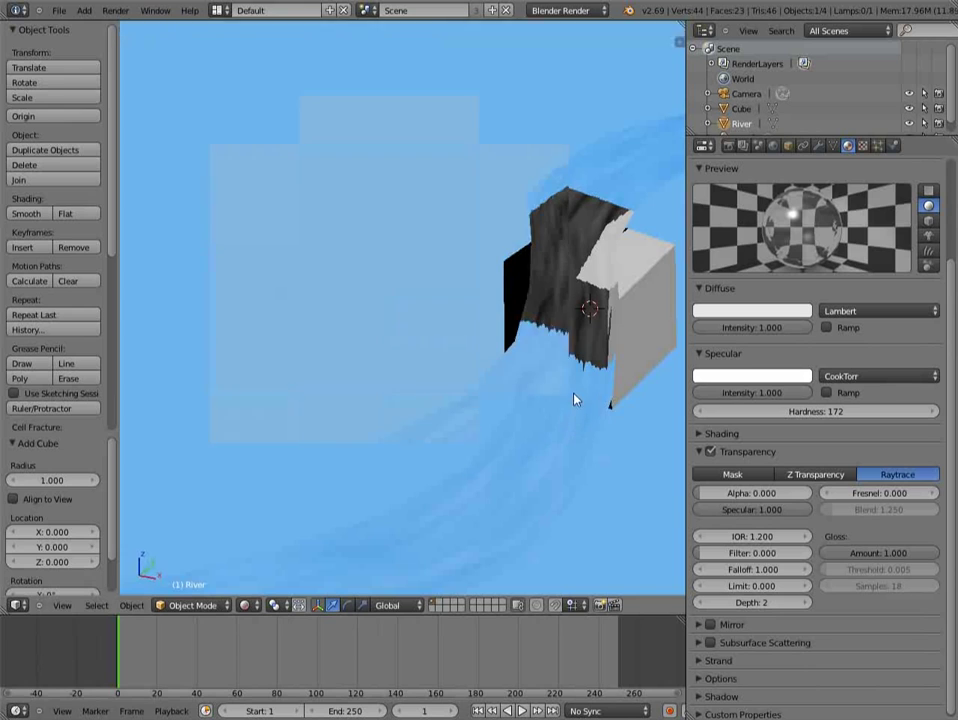
left_click_drag(750, 537, 752, 540)
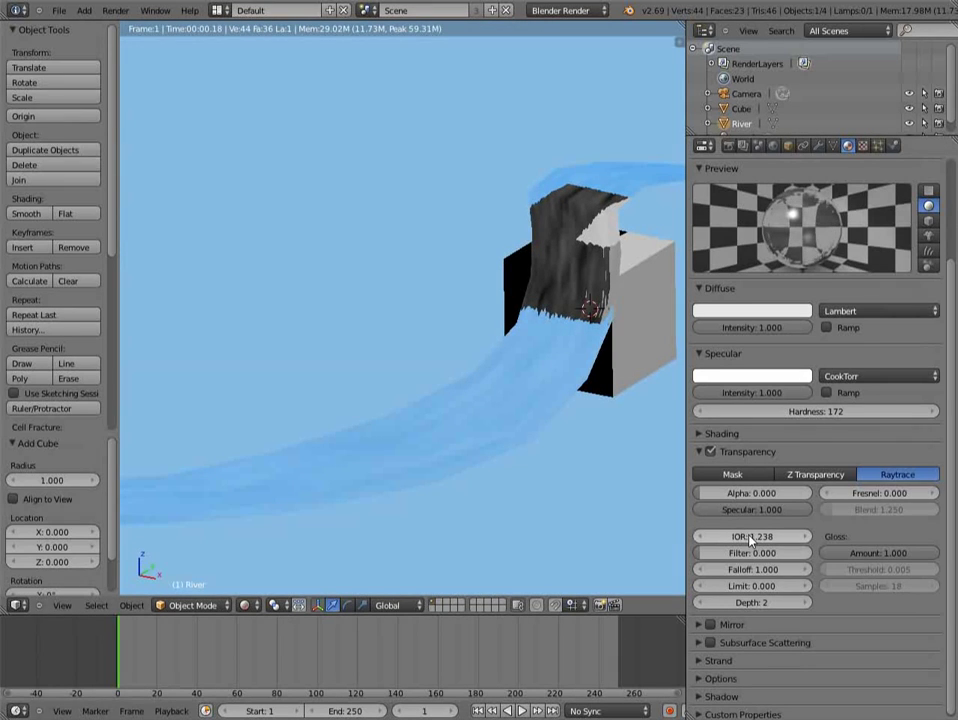
left_click(757, 536)
type("1.1")
key("Return")
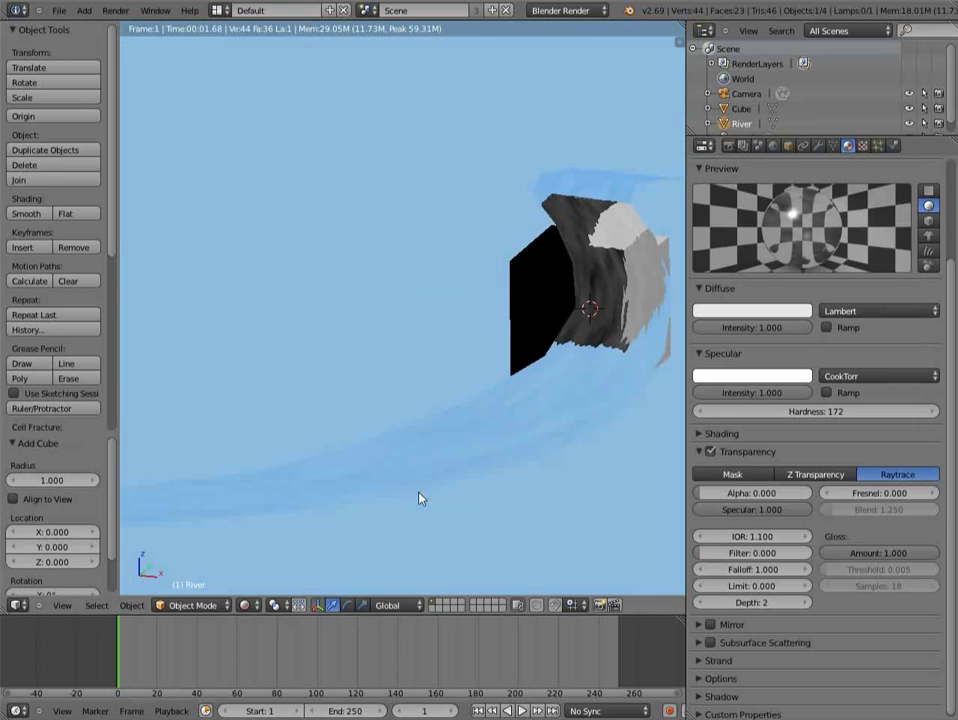
- Switch the viewport to Solid shading and add a Subdivision Surface modifier to the river with 2 view subdivisions
left_click(248, 605)
left_click(284, 558)
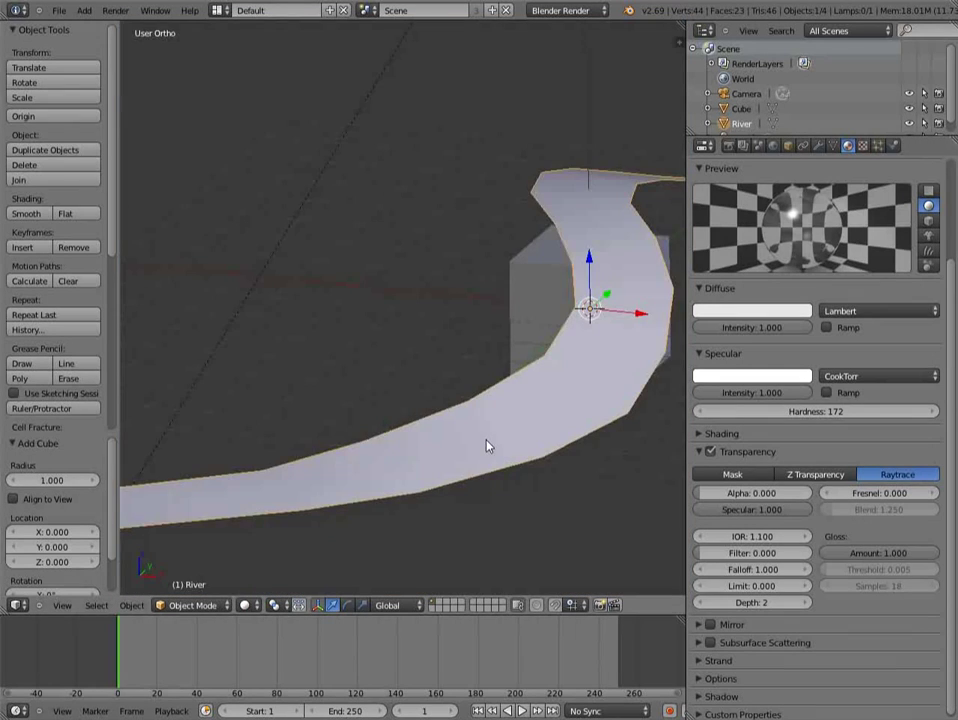
scroll(490, 445, "up", 2)
left_click(818, 145)
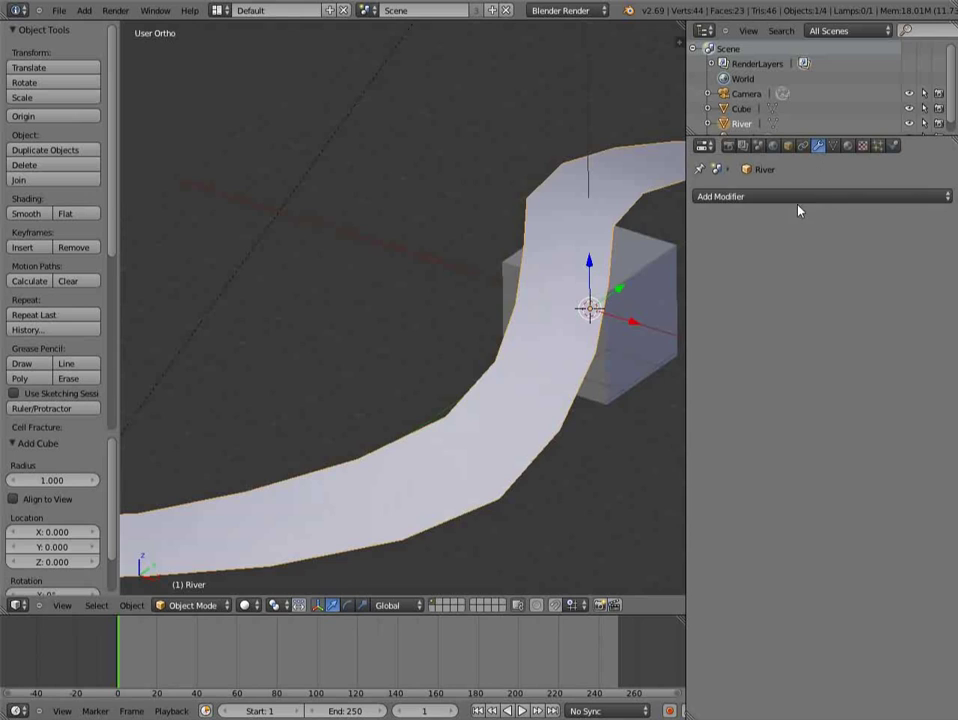
left_click(763, 207)
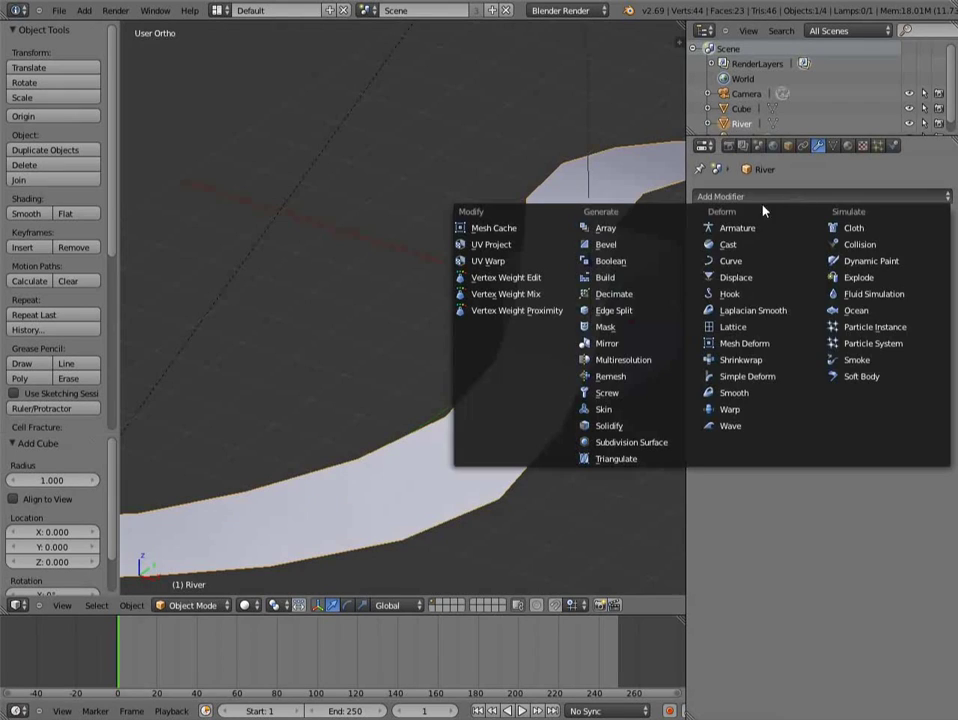
left_click(637, 445)
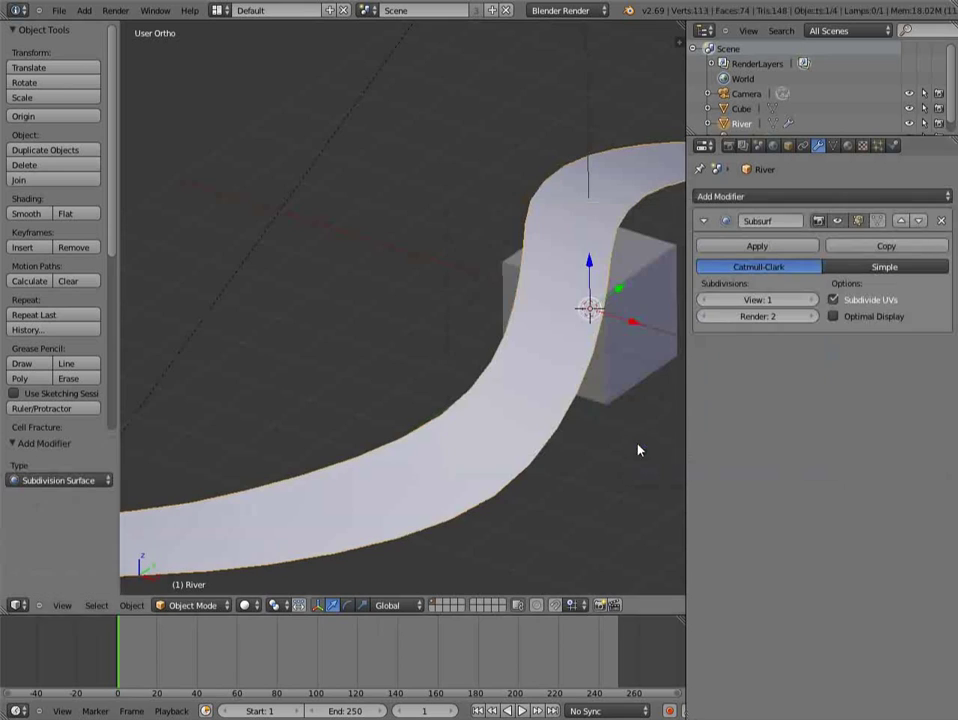
left_click(813, 300)
- Crease the end edge of the river and its two adjoining side edges by 1 at the end near the cube
middle_click_drag(552, 400, 522, 378, "shift")
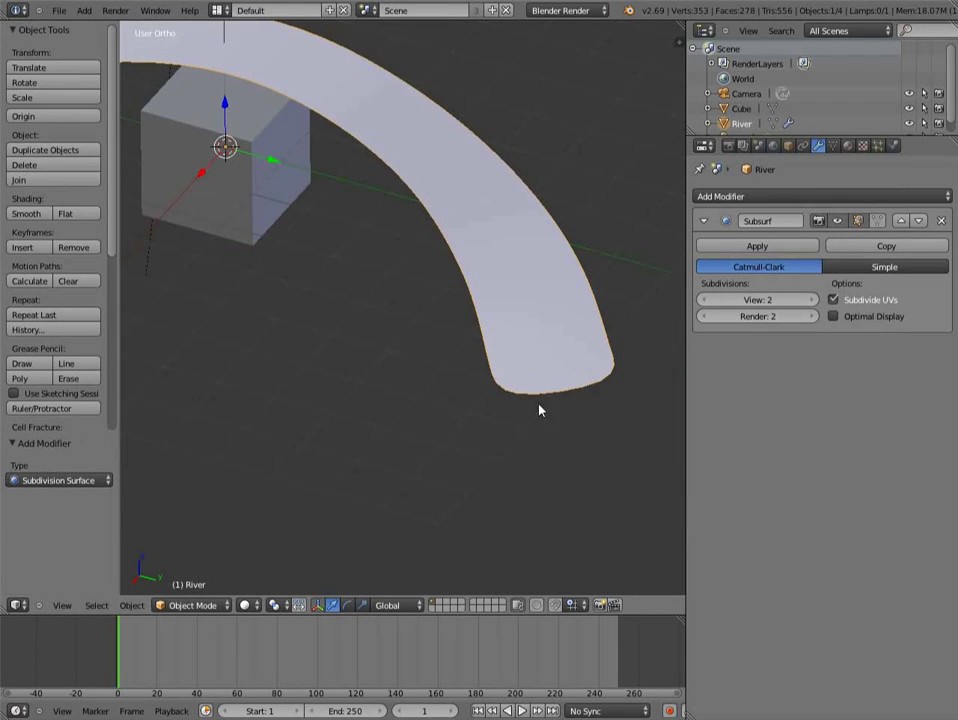
key("Tab")
right_click(549, 393)
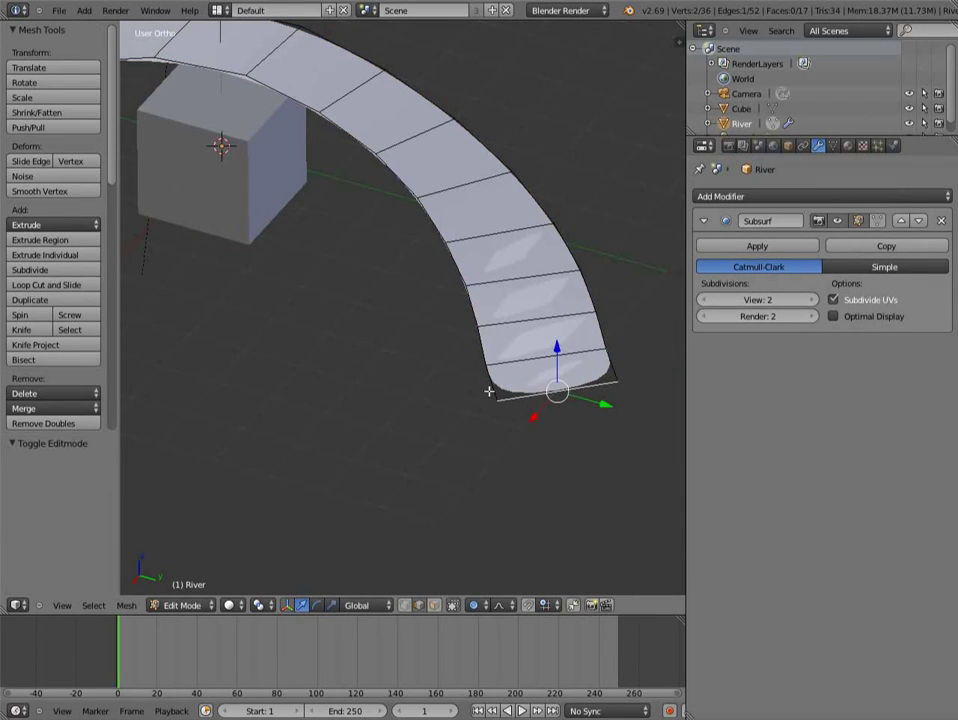
right_click(613, 370, "shift")
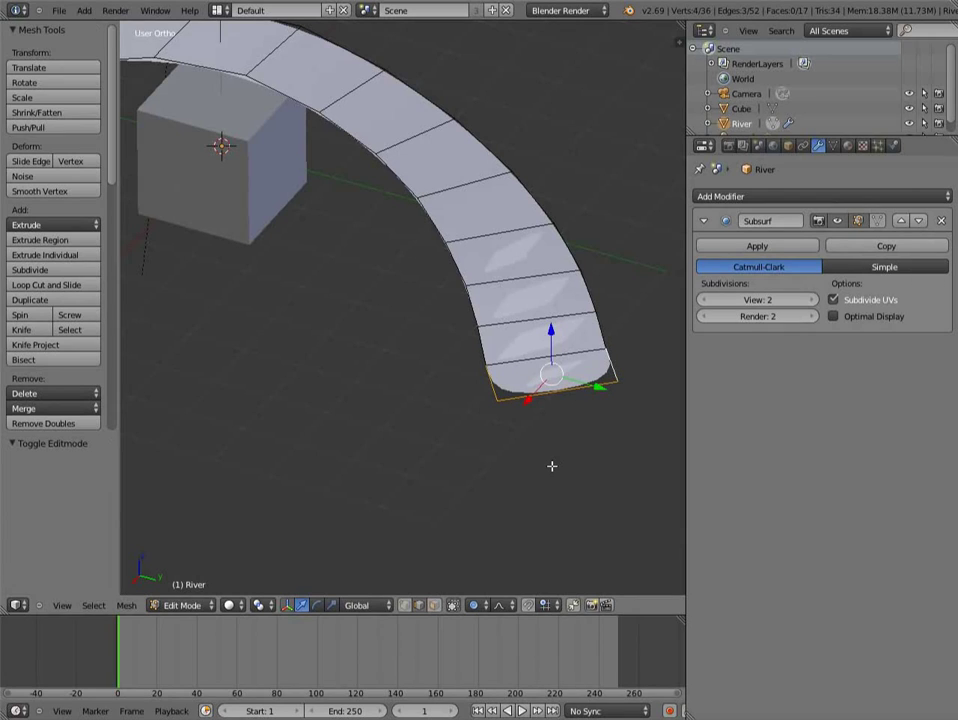
key("shift+e")
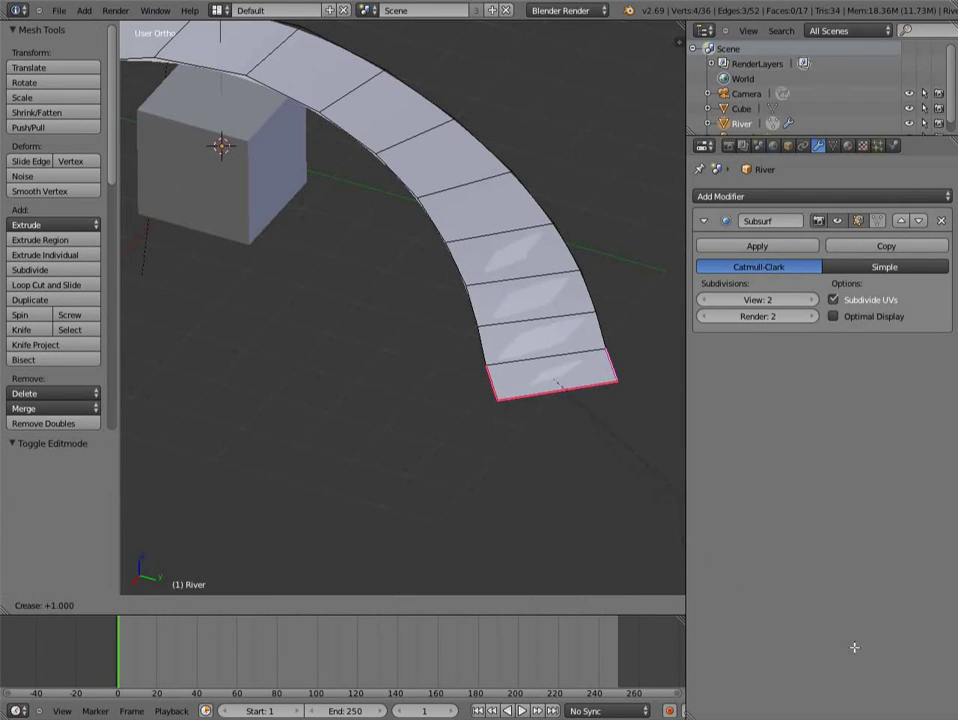
left_click(938, 675)
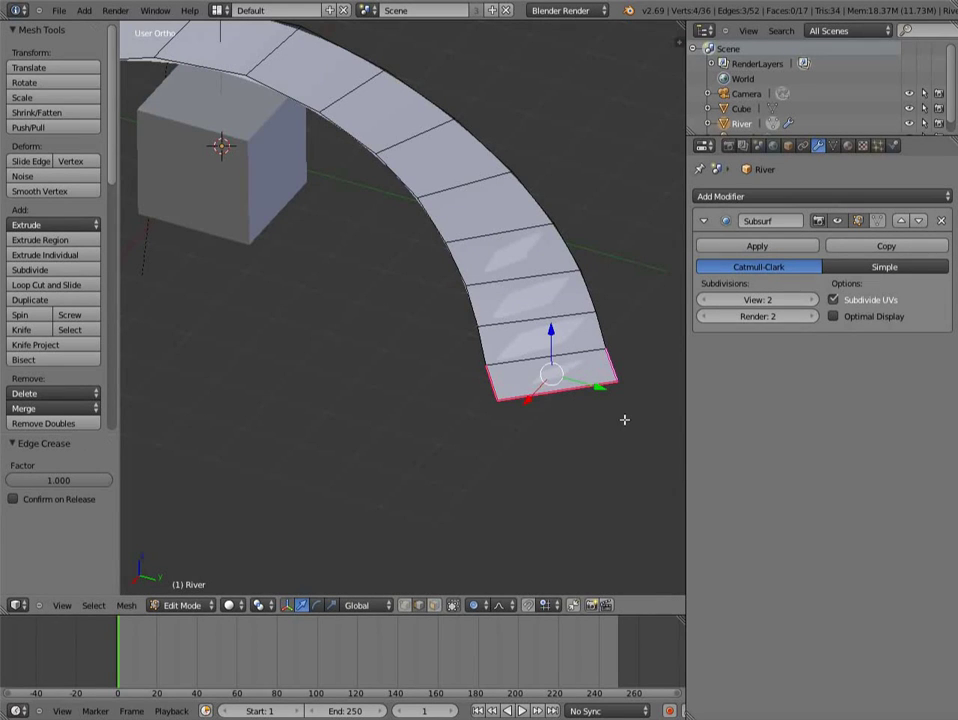
- Check the mean crease of the selected edges in the properties sidebar
key("n")
scroll(622, 417, "up", 10)
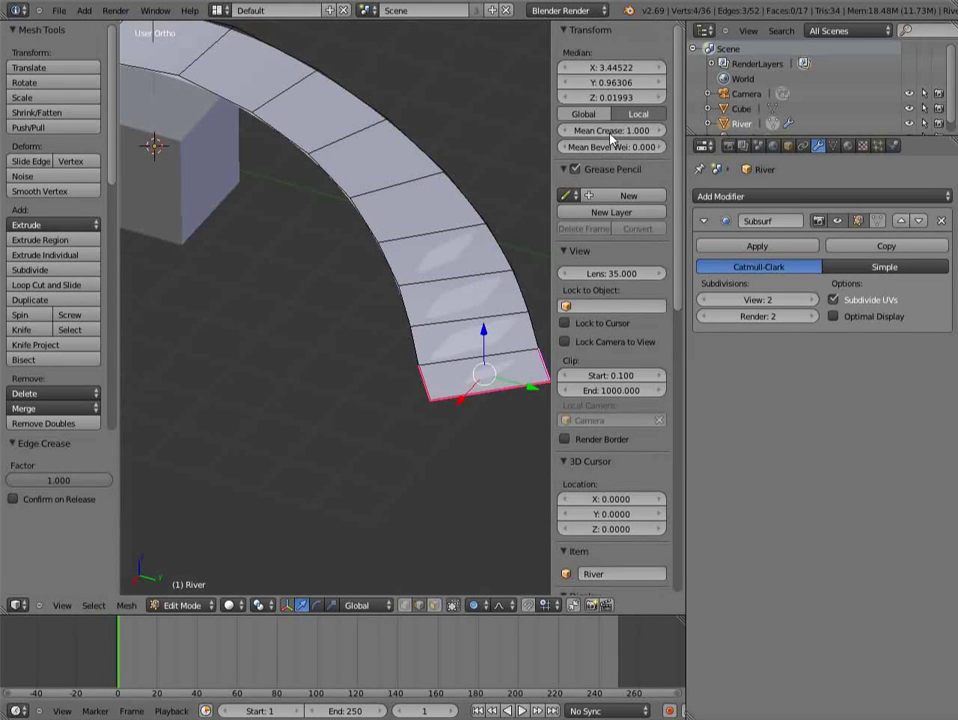
key("n")
- Fully crease the end edge and its two adjoining side edges at the river's opposite end, and return to Object Mode
middle_click_drag(152, 113, 530, 282, "shift")
middle_click_drag(255, 268, 547, 347, "shift")
middle_click_drag(335, 188, 415, 414, "shift")
scroll(415, 414, "up", 2)
right_click(400, 302)
right_click(328, 337, "shift")
right_click(511, 332, "shift")
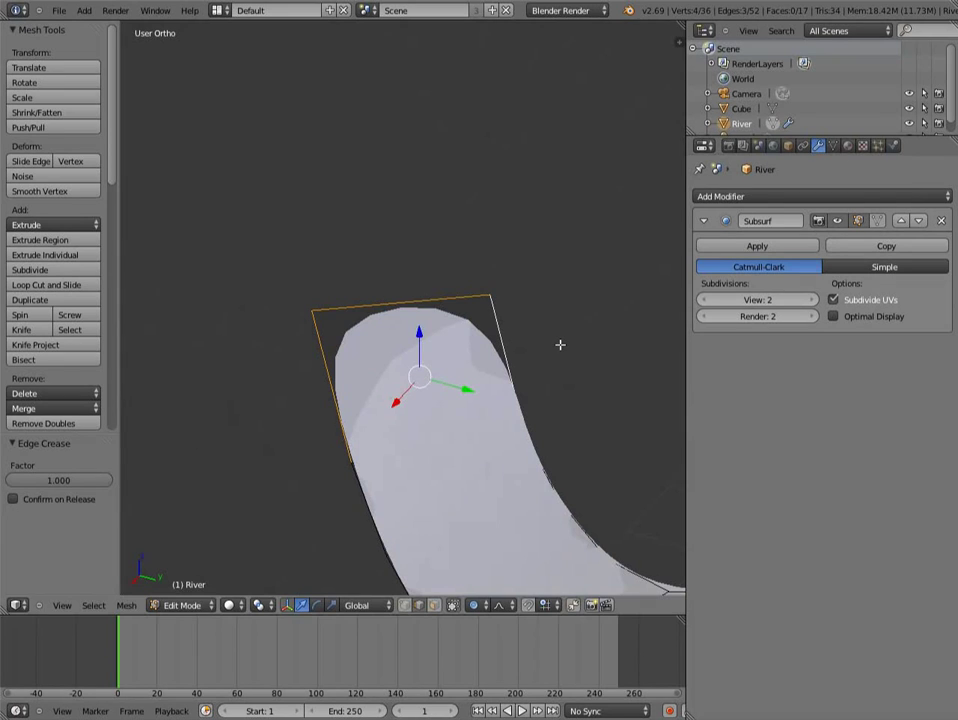
key("shift+e")
left_click(819, 122)
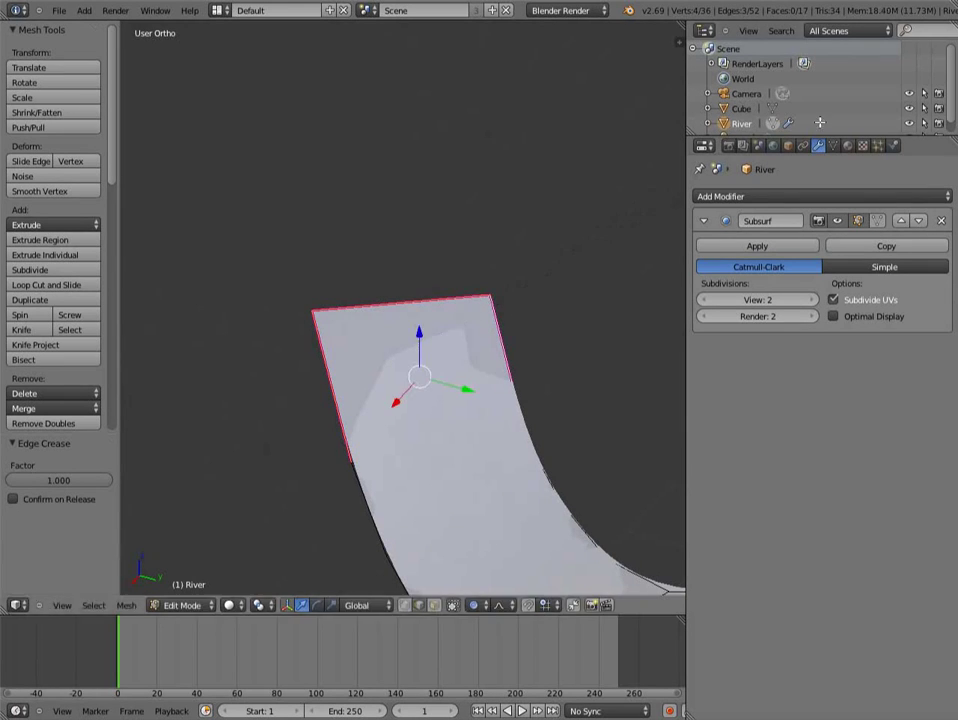
key("Tab")
- Add a Solidify modifier to the river below its Subdivision Surface modifier
scroll(453, 336, "down", 5)
middle_click_drag(563, 464, 434, 357, "shift")
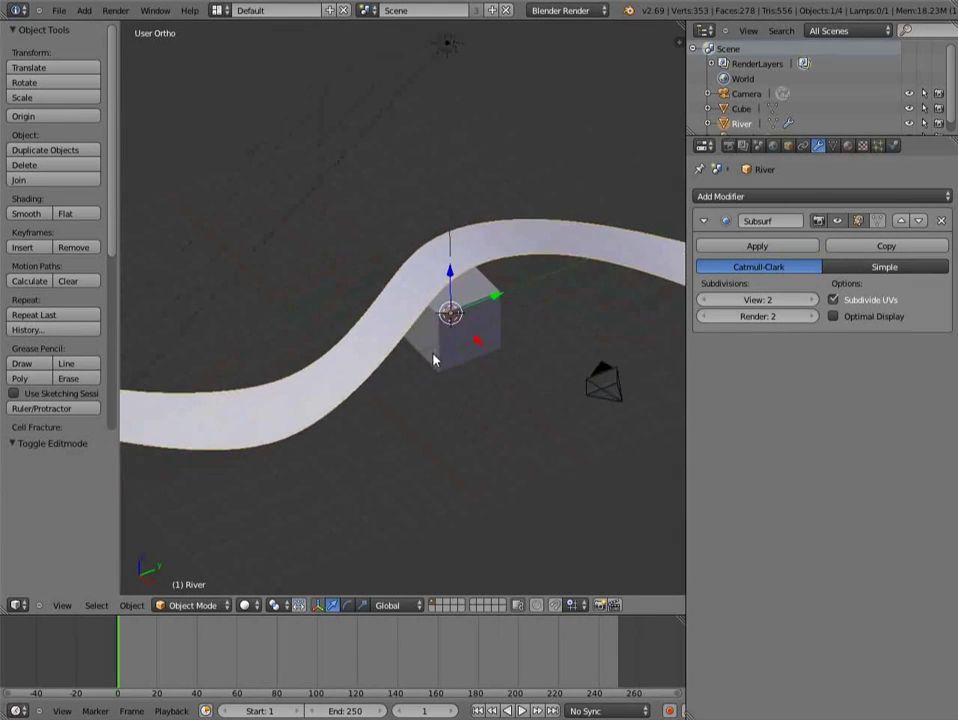
scroll(424, 395, "down", 4)
middle_click_drag(370, 352, 560, 430)
scroll(421, 441, "up", 3)
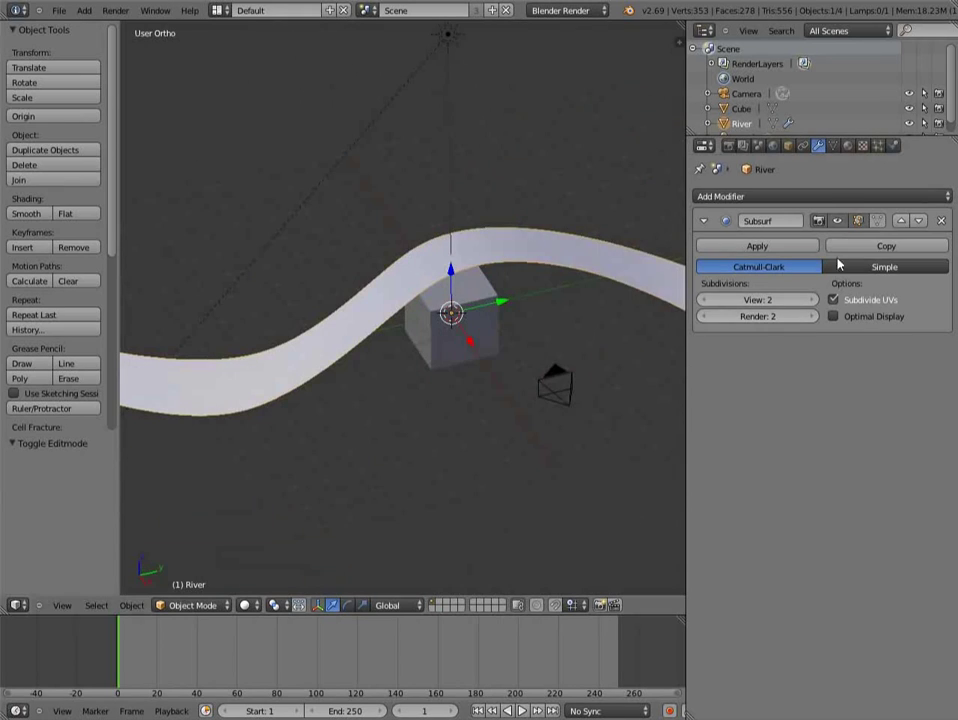
left_click(829, 197)
left_click(630, 426)
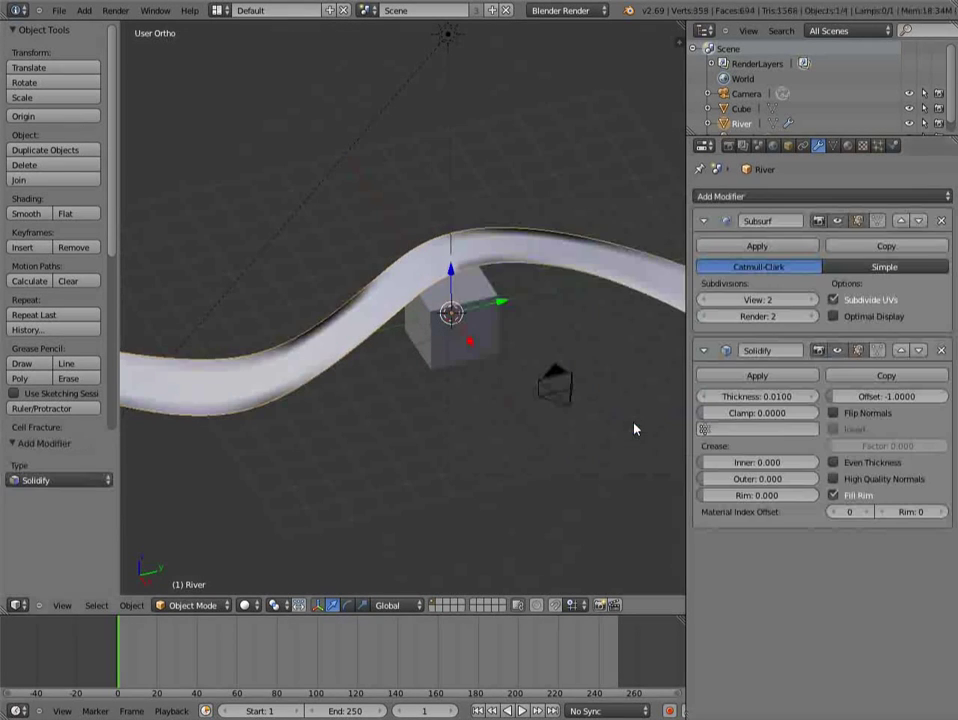
- Increase the Solidify thickness of the river to 0.0930
middle_click_drag(626, 447, 577, 391)
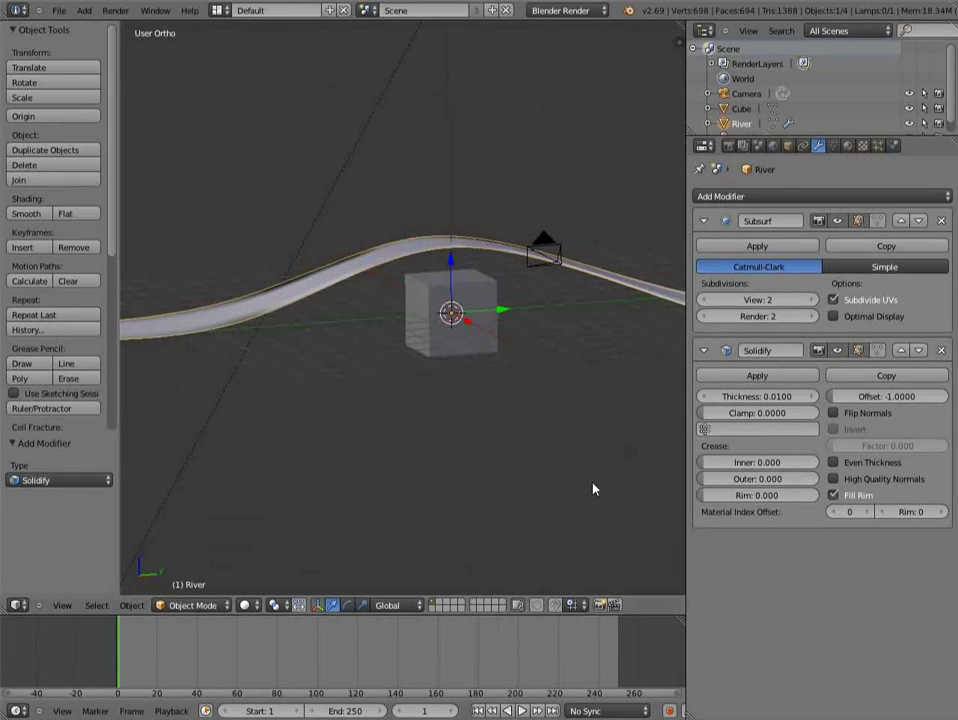
middle_click_drag(592, 490, 660, 400)
left_click_drag(769, 399, 819, 398)
middle_click_drag(560, 398, 441, 146)
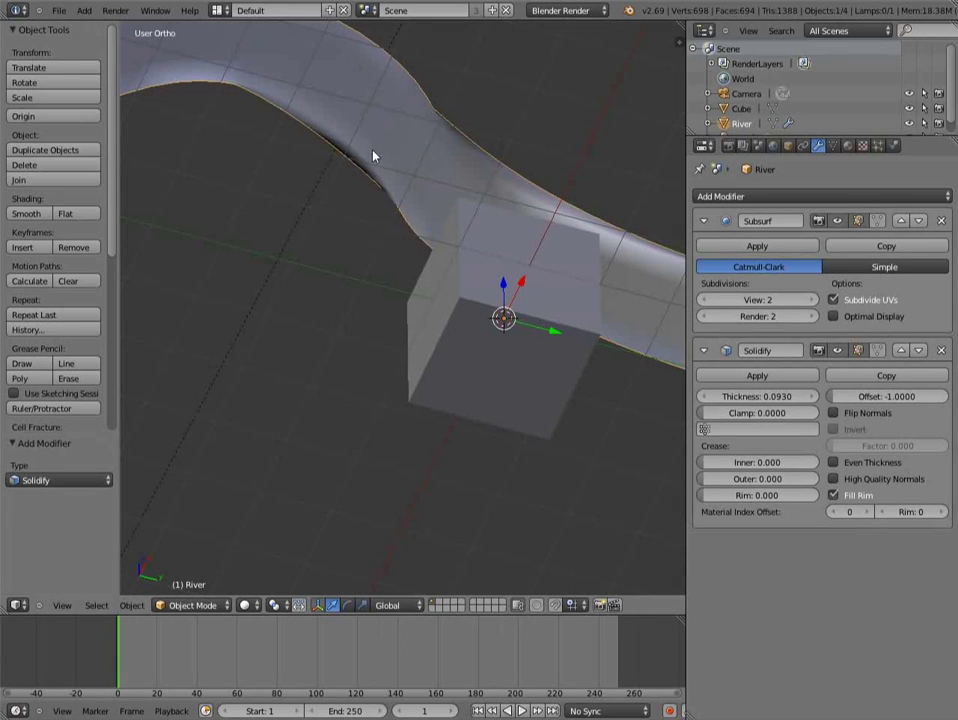
middle_click_drag(370, 221, 477, 434)
- Apply the river's rotation and scale
key("ctrl+a")
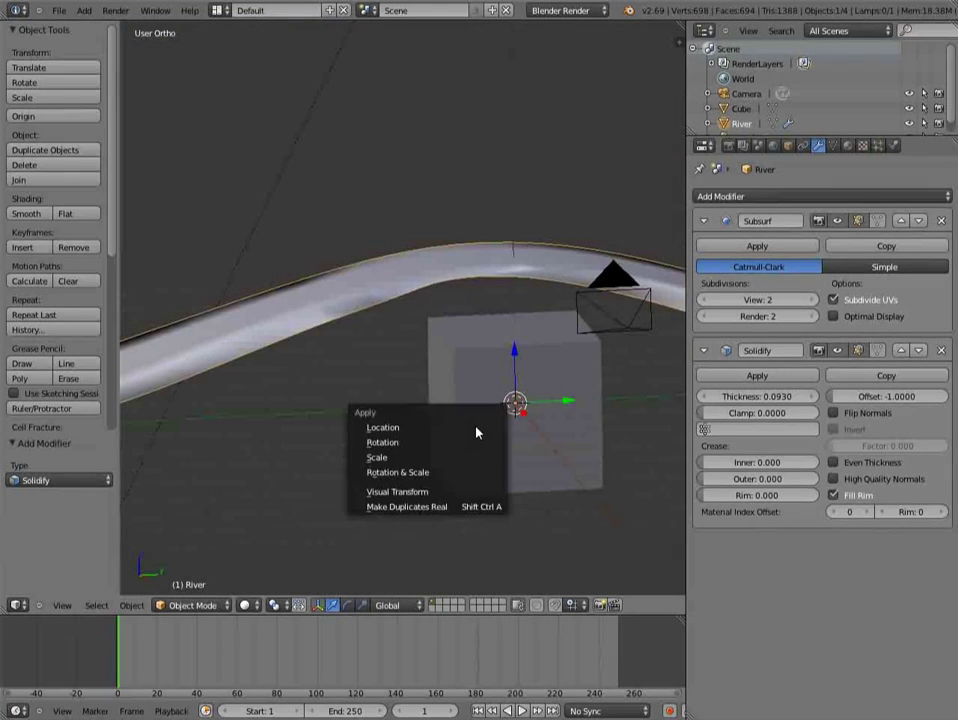
left_click(461, 481)
middle_click_drag(460, 479, 497, 430)
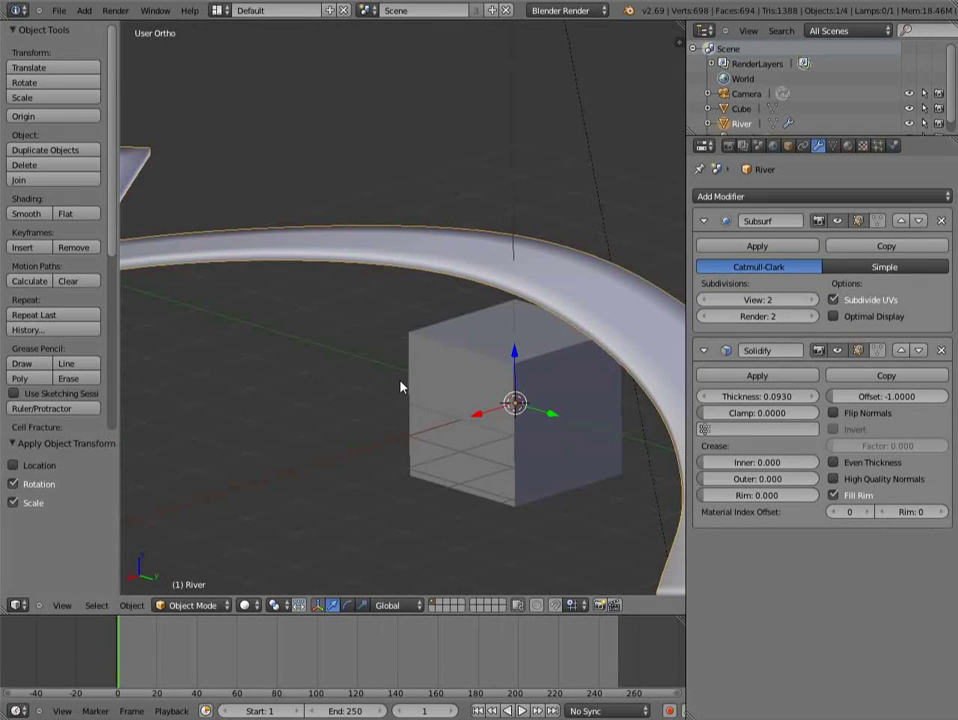
key("ctrl+a")
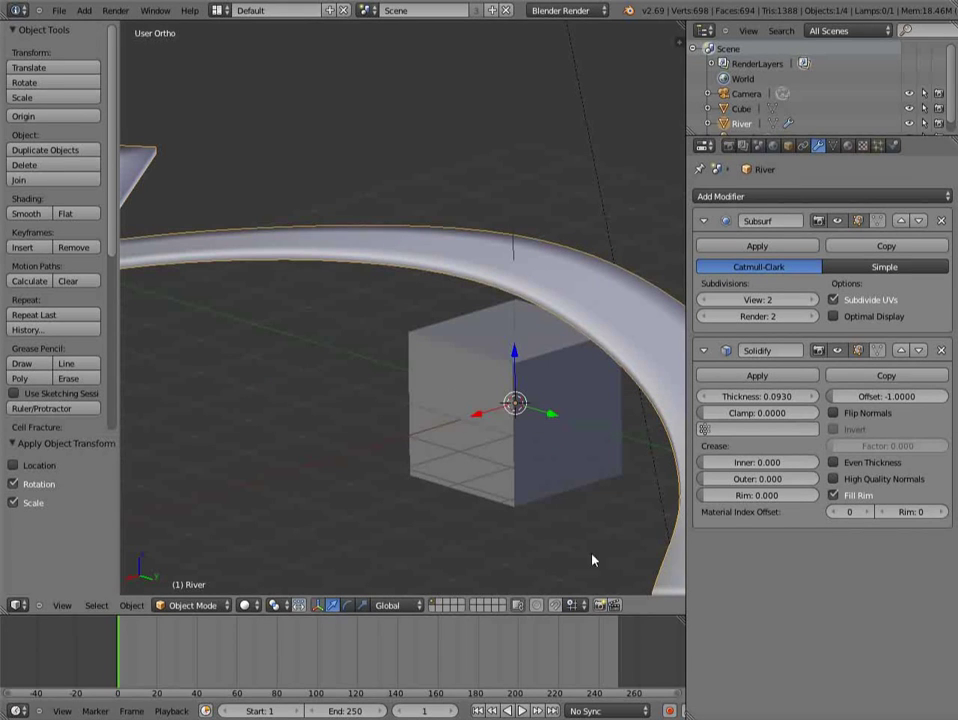
- Examine the river's transform values in the properties sidebar in both Object Mode and Edit Mode
key("n")
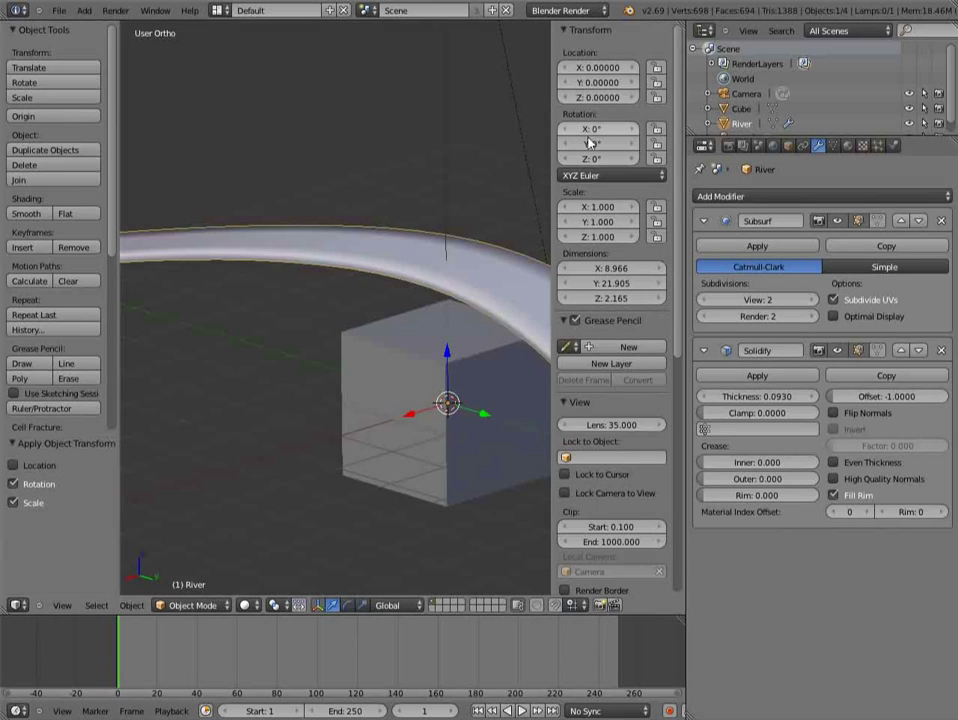
key("Tab")
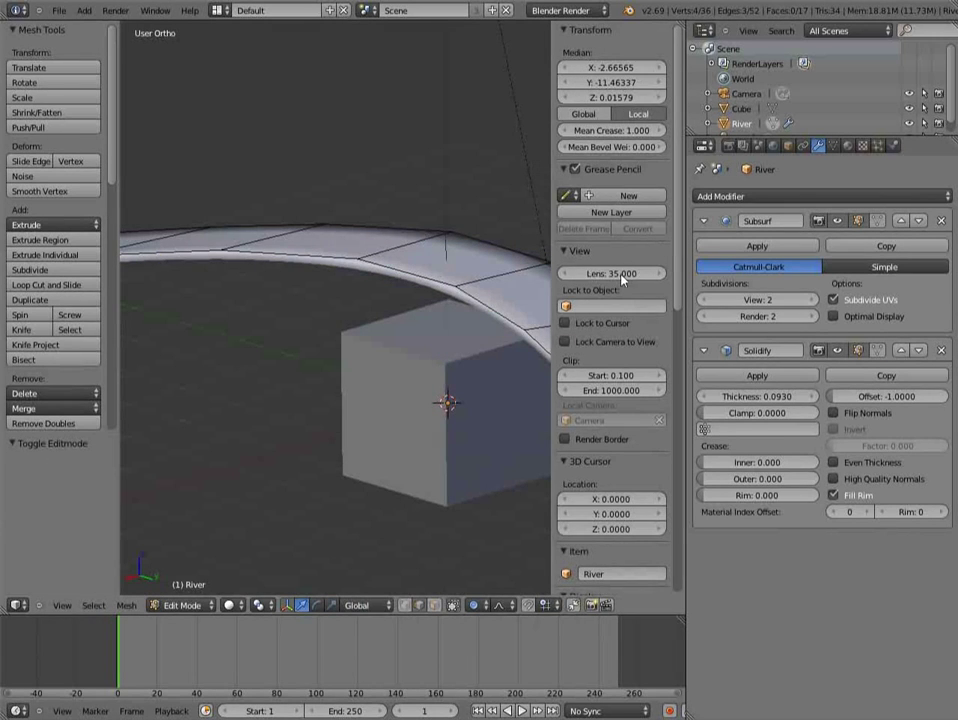
key("Tab")
key("n")
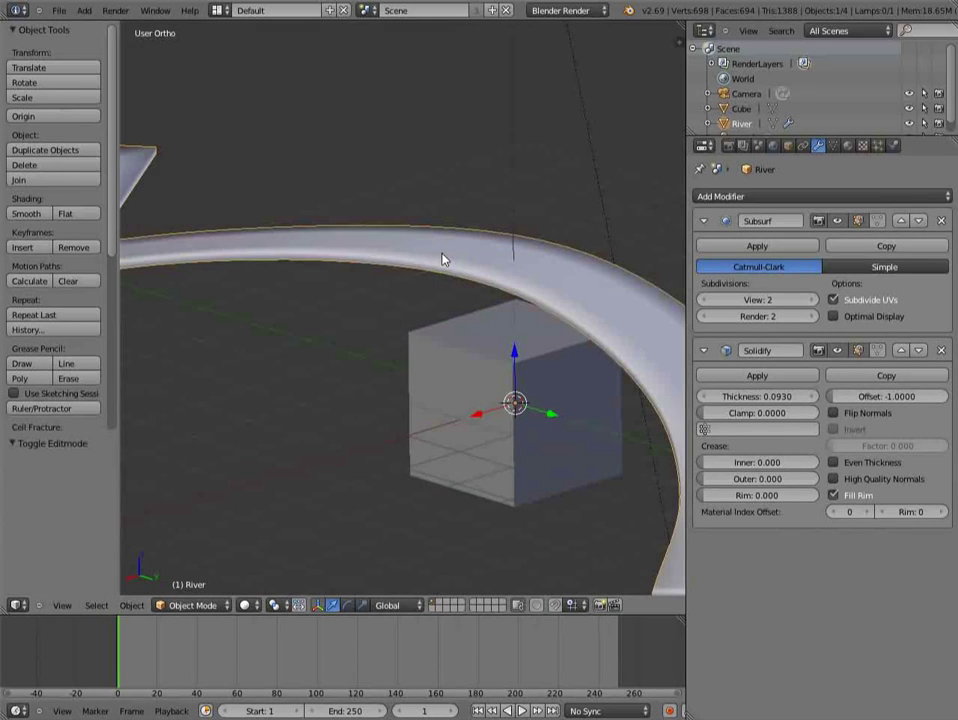
- Hide the tool shelf and put the river mesh in Edit Mode
key("t")
scroll(443, 260, "down", 3)
middle_click_drag(438, 274, 438, 360)
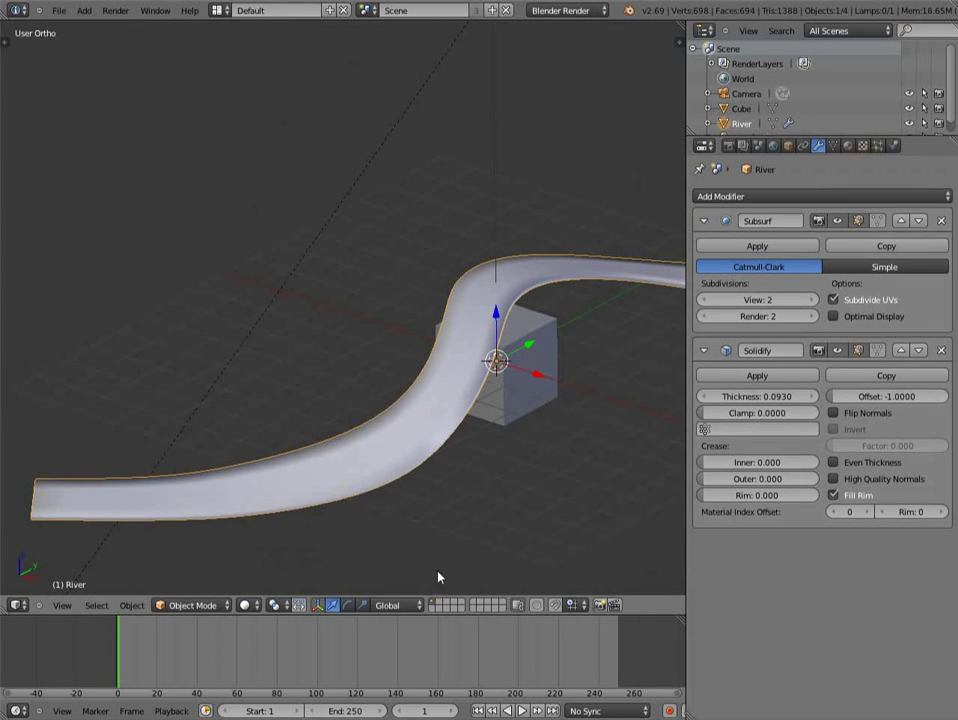
key("Tab")
key("Tab")
key("Tab")
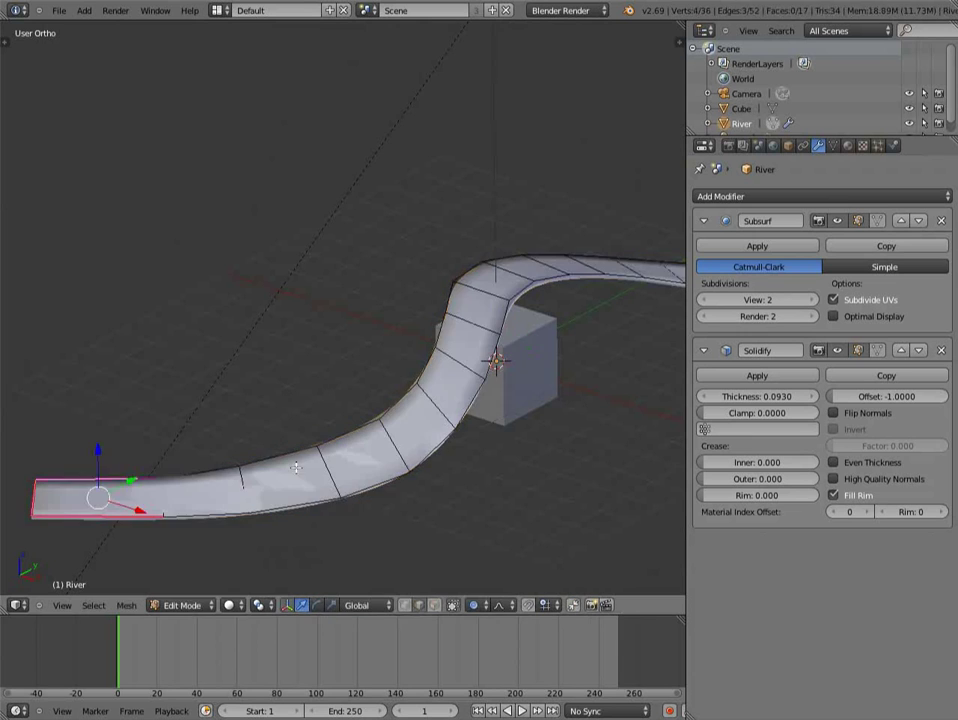
middle_click_drag(165, 485, 31, 503)
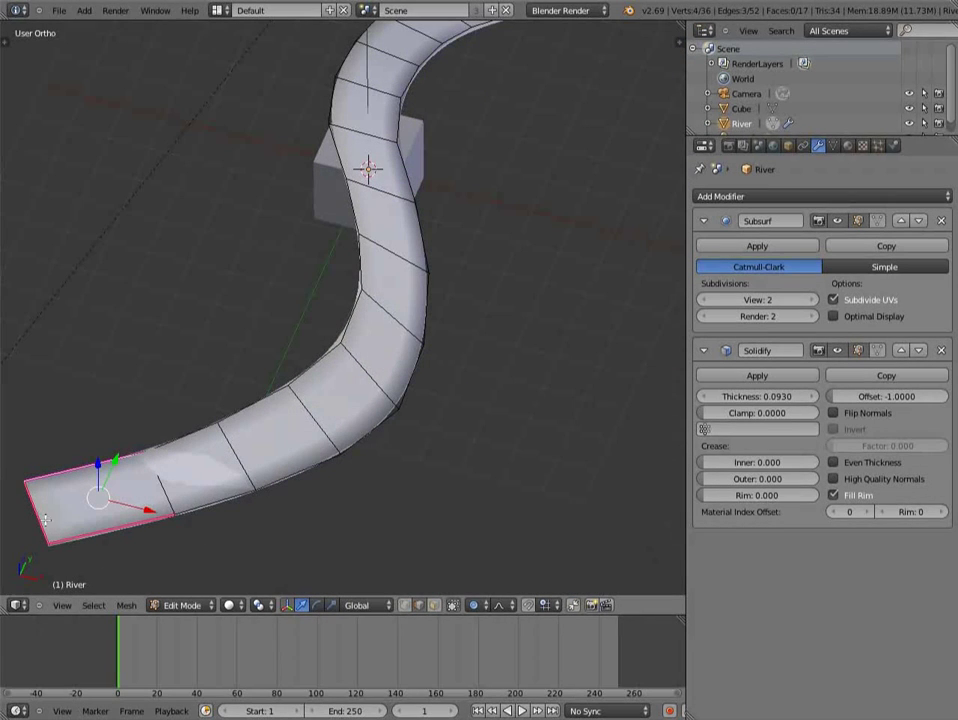
- Add two evenly spaced lengthwise loop cuts along the river mesh and return to Object Mode
key("ctrl+r")
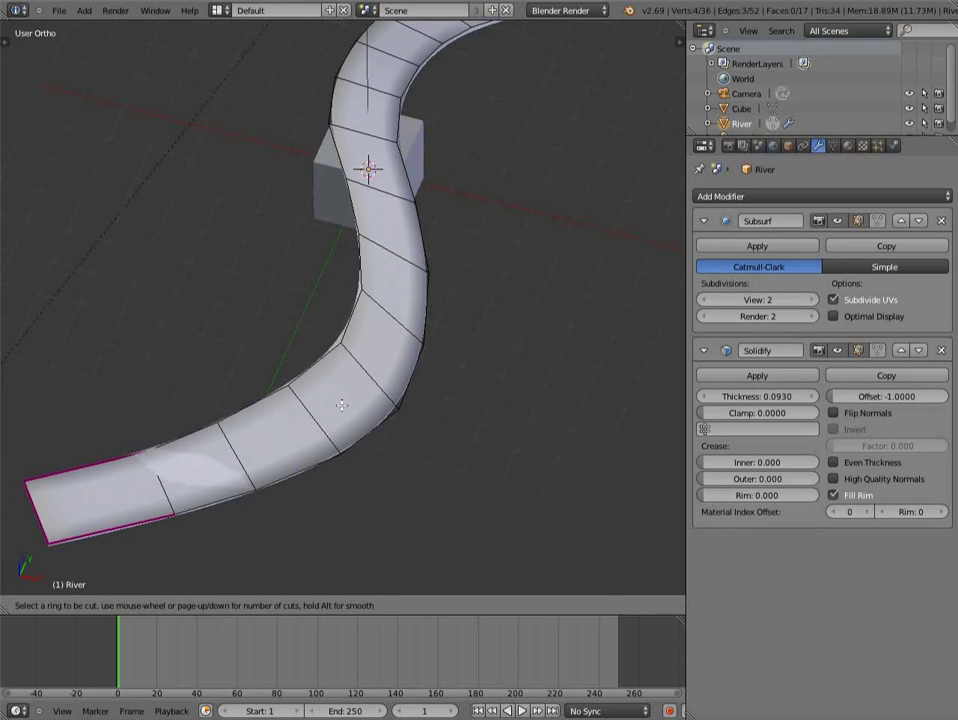
scroll(52, 506, "up", 1)
scroll(52, 506, "up", 1)
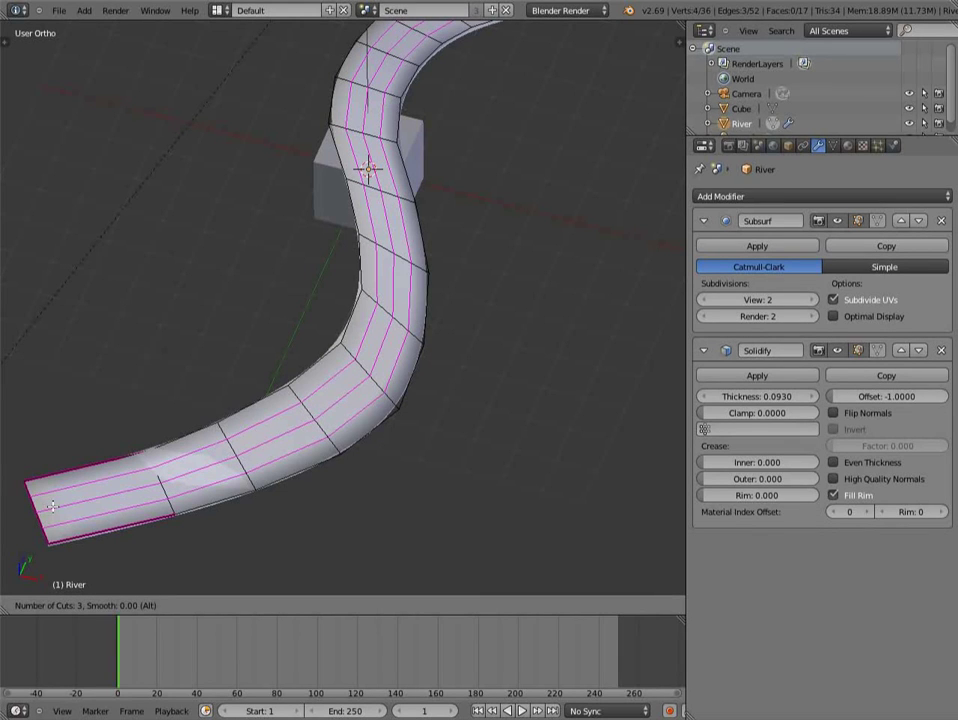
left_click(52, 506)
right_click(52, 506)
key("g")
key("g")
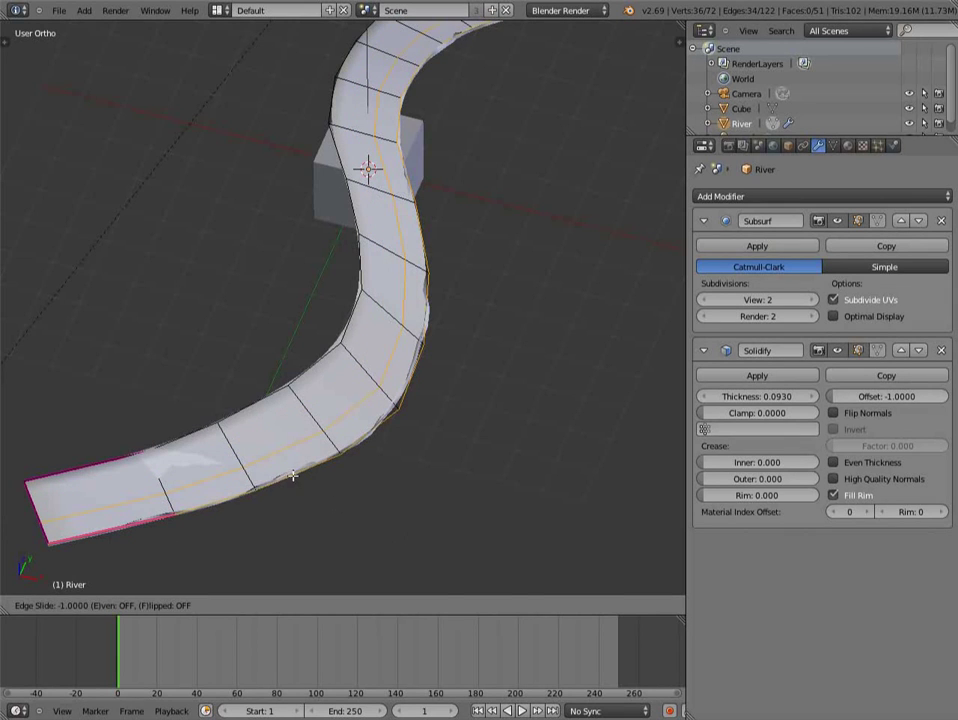
right_click(250, 455)
key("Tab")
- Switch the viewport to Rendered shading with the river seen from a low side angle
middle_click_drag(511, 537, 233, 396)
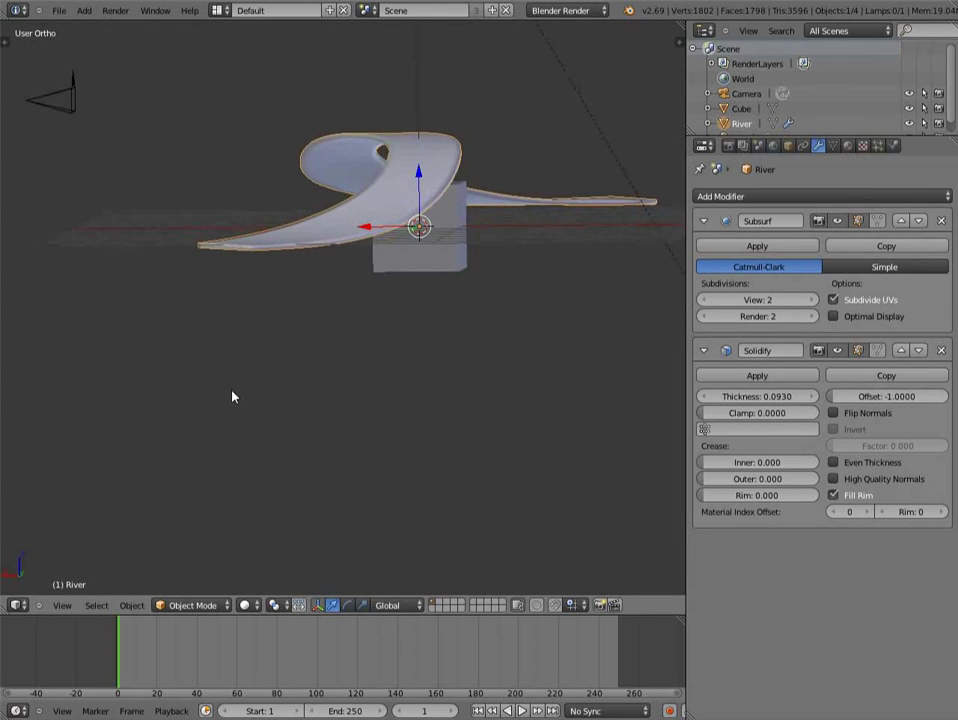
middle_click_drag(94, 460, 372, 412)
left_click(66, 12)
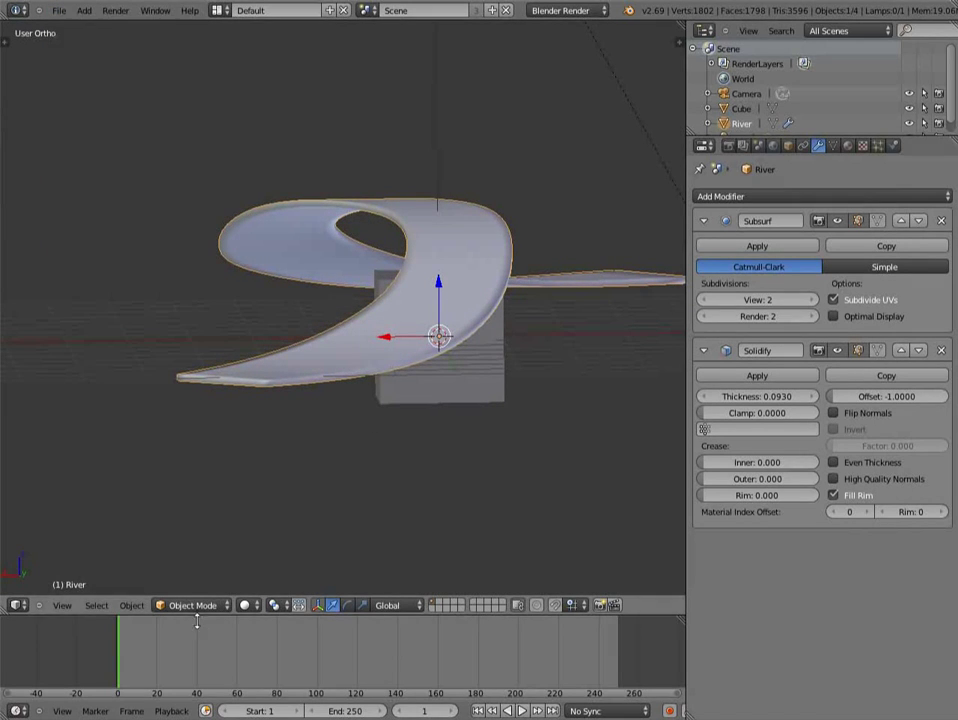
left_click(246, 605)
left_click(270, 525)
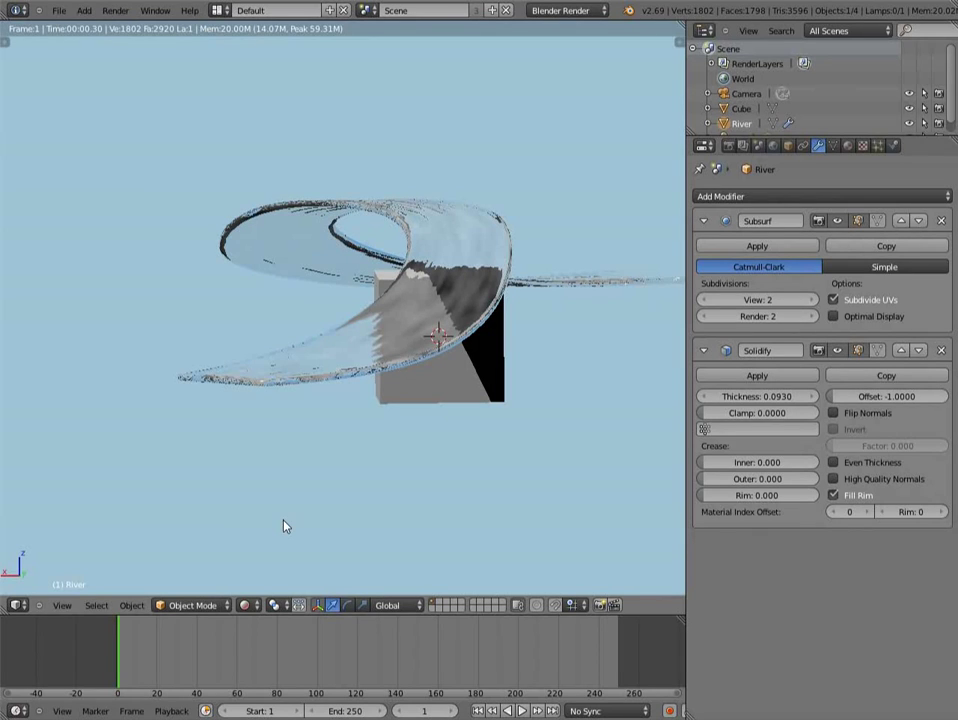
left_click(246, 605)
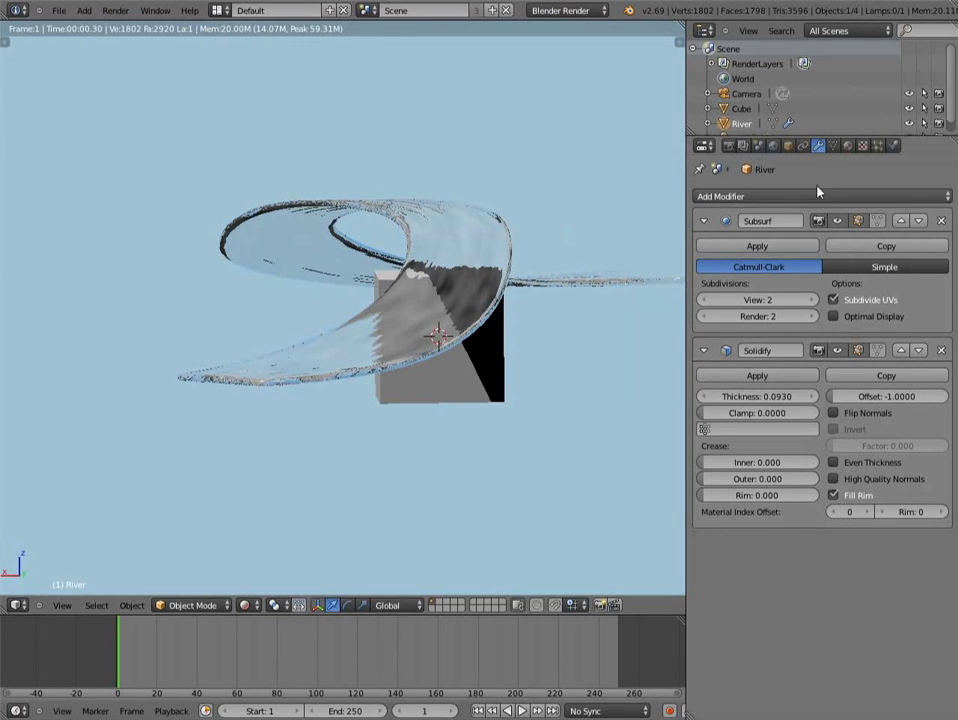
- Turn off the viewport display of the river's Subsurf and Solidify modifiers
left_click(849, 146)
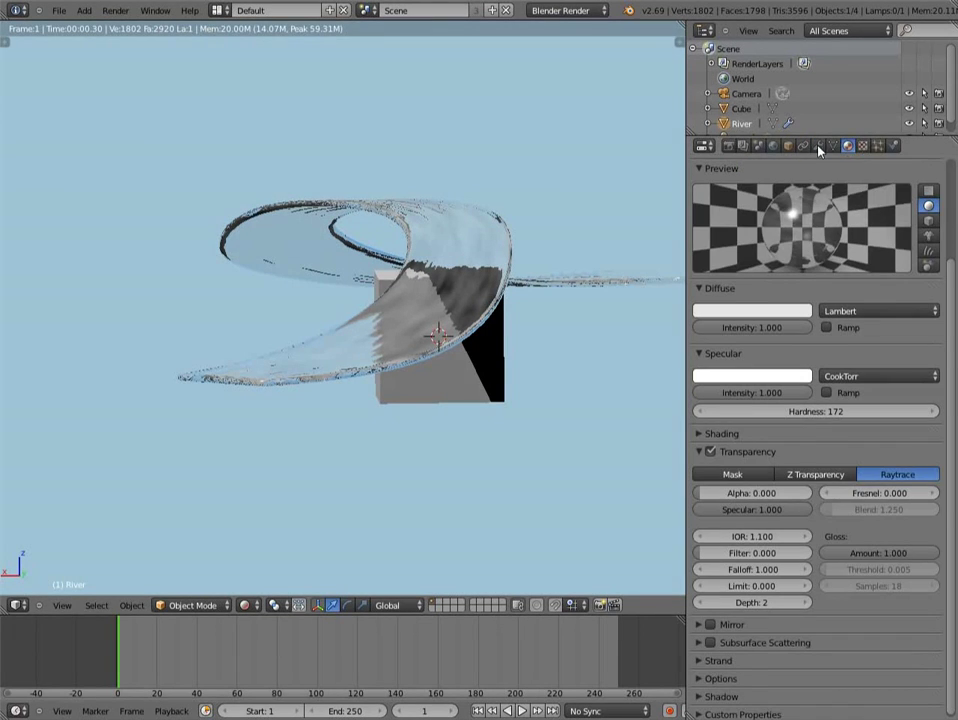
left_click(818, 146)
left_click(836, 351)
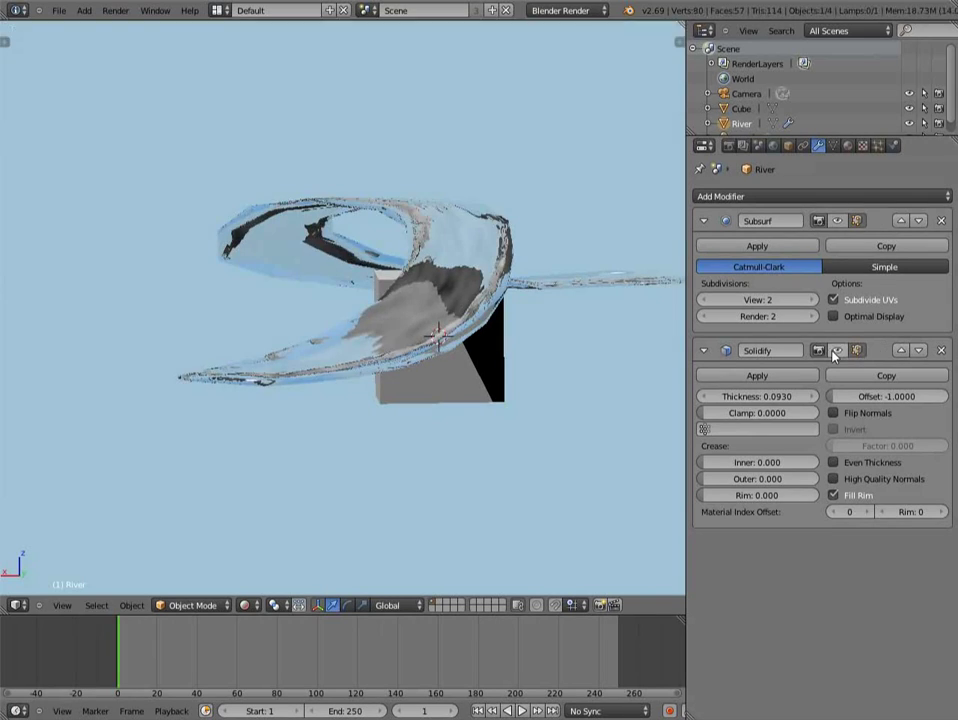
- Bring up the mapping settings of the river material's River motion.000 cloud texture
left_click(849, 146)
left_click(863, 146)
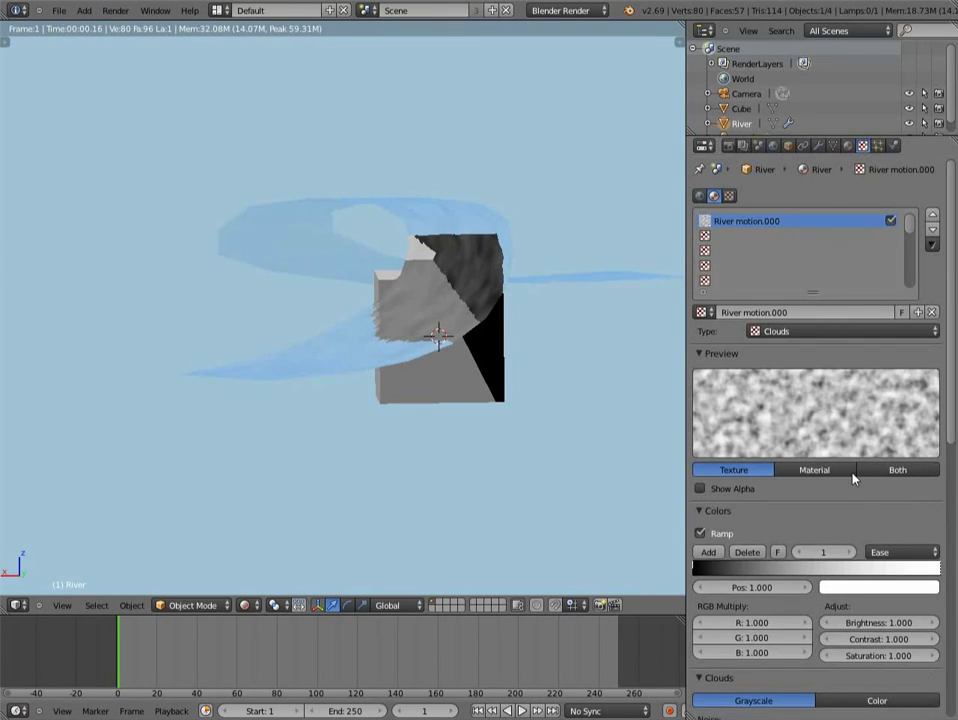
scroll(830, 483, "down", 3)
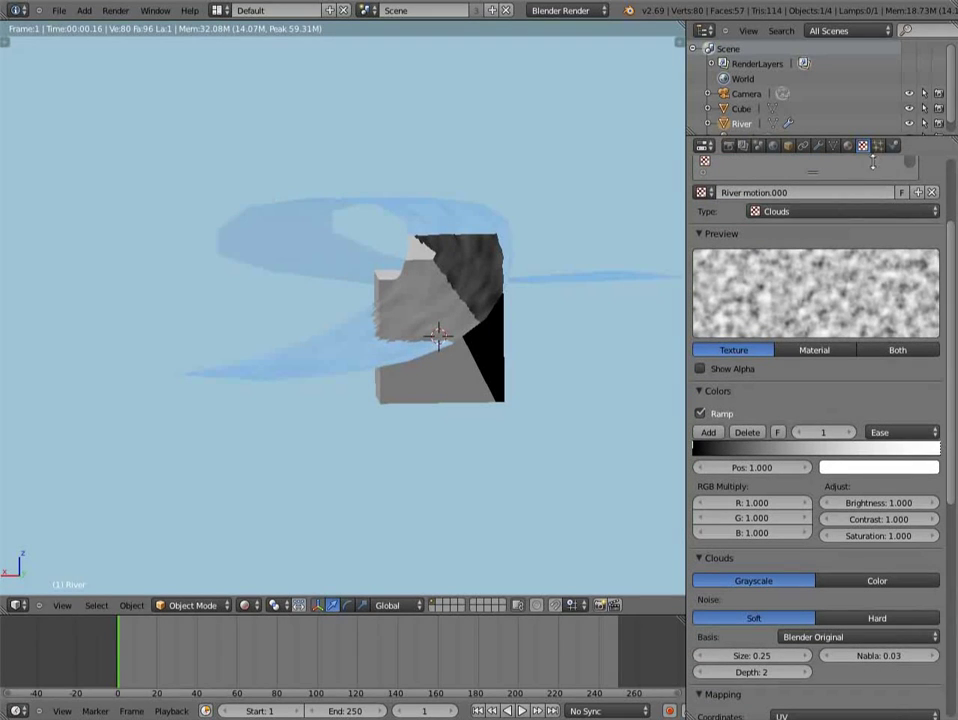
scroll(823, 539, "down", 7)
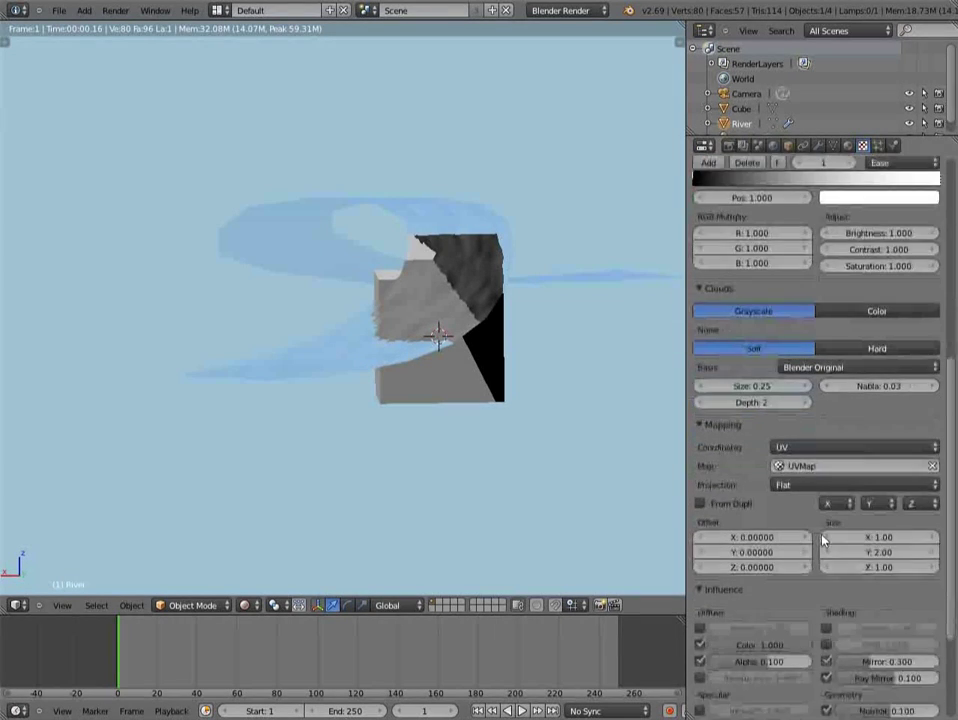
scroll(822, 540, "down", 4)
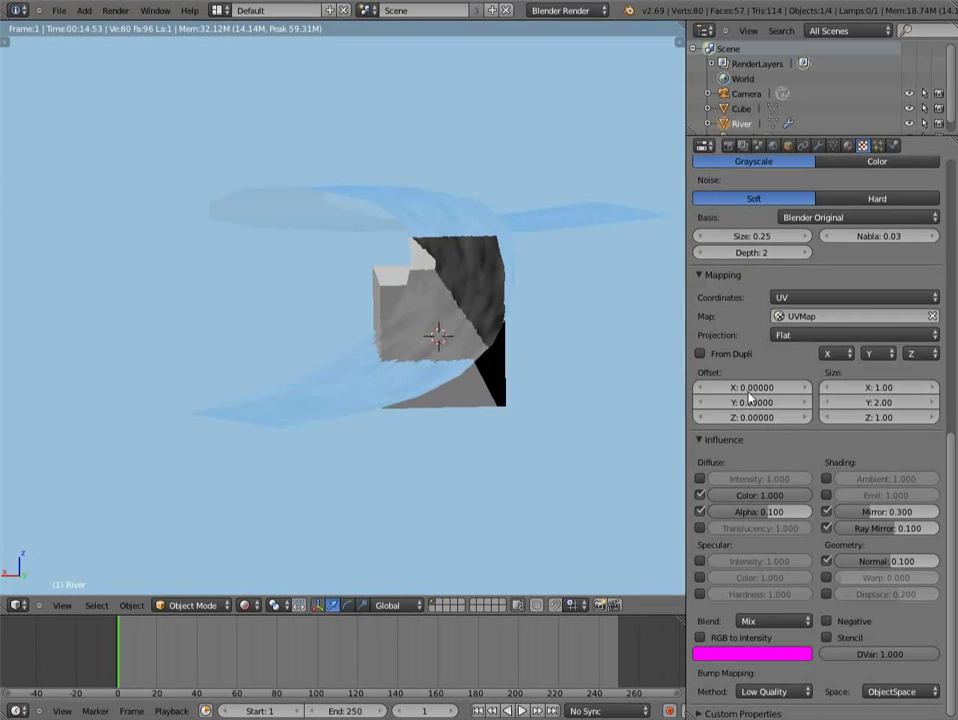
- Try out different Y mapping offsets for the cloud texture, such as about 0.32, to test its movement along the river
mouse_move(751, 396)
left_mouse_down()
mouse_move(805, 396)
mouse_move(755, 393)
left_mouse_up()
key("BackSpace")
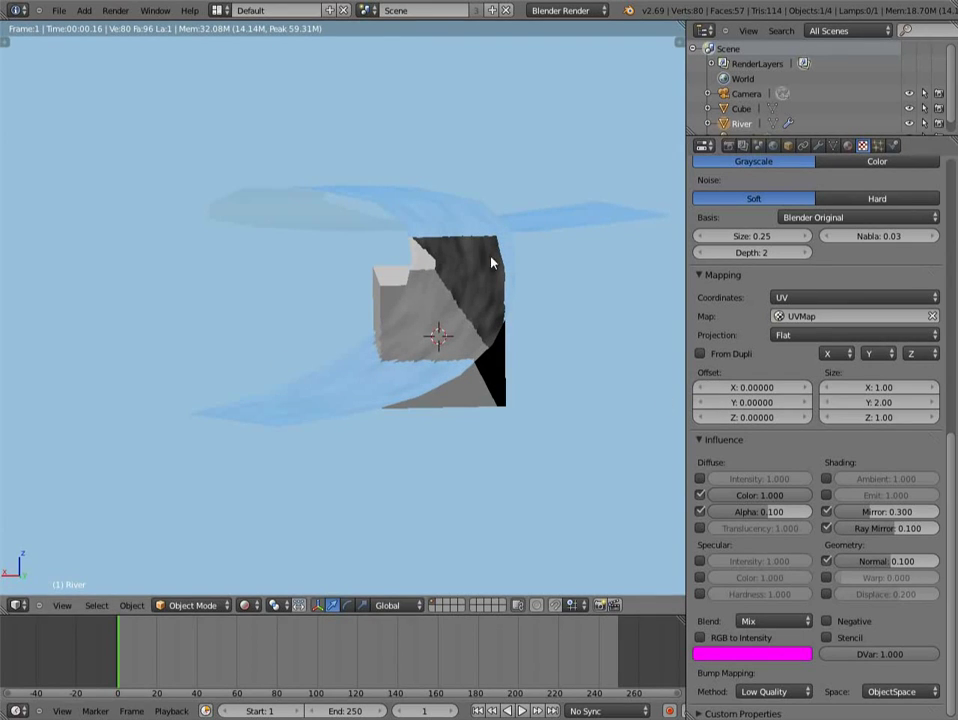
left_click_drag(771, 406, 811, 400)
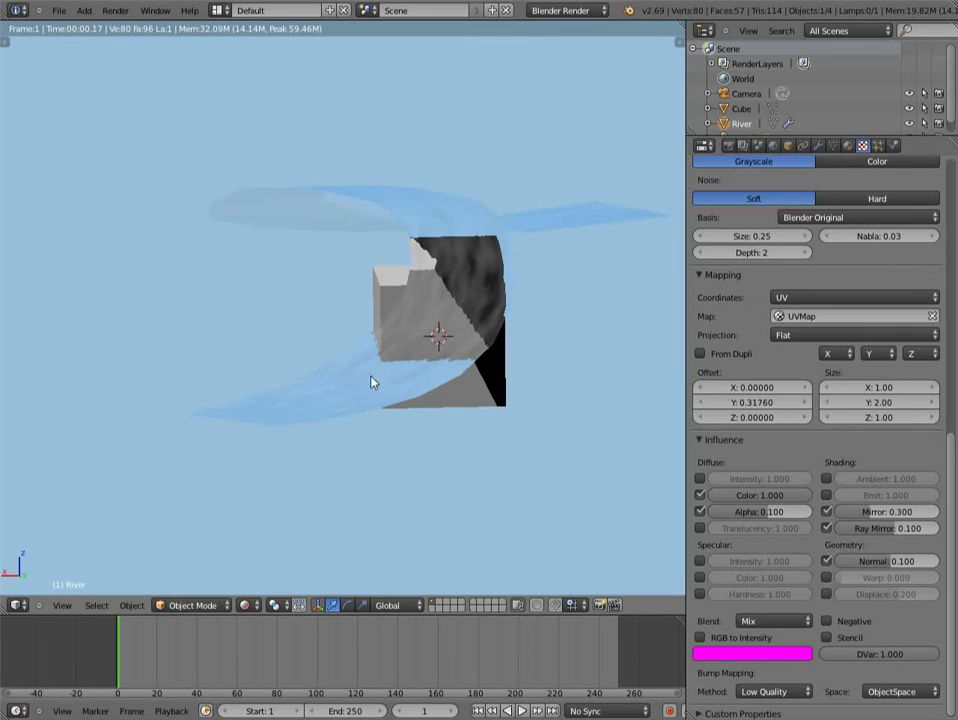
mouse_move(759, 402)
left_mouse_down()
mouse_move(738, 404)
mouse_move(746, 404)
left_mouse_up()
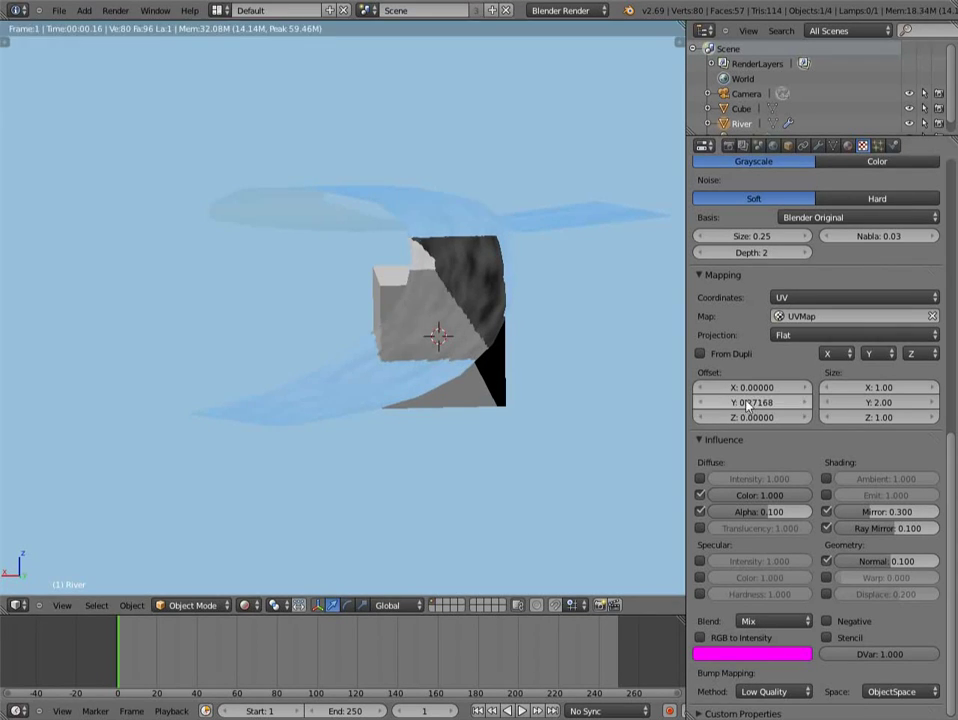
- Set the cloud texture's Y mapping offset to 0 and insert a single keyframe for it at frame 1
left_click(746, 403)
type("0")
key("Return")
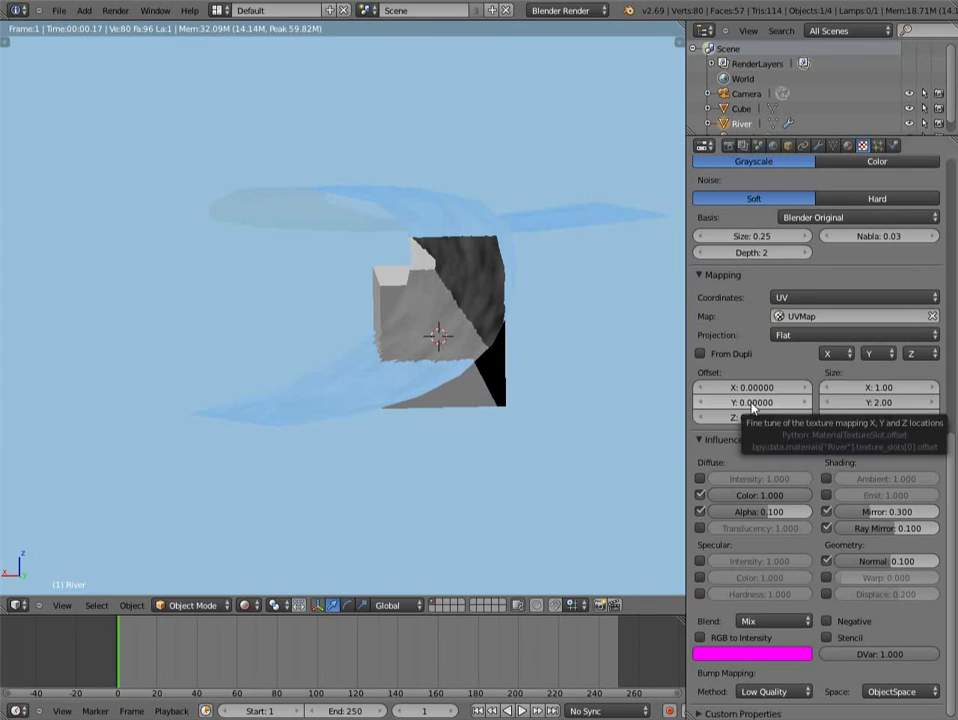
right_click(745, 404)
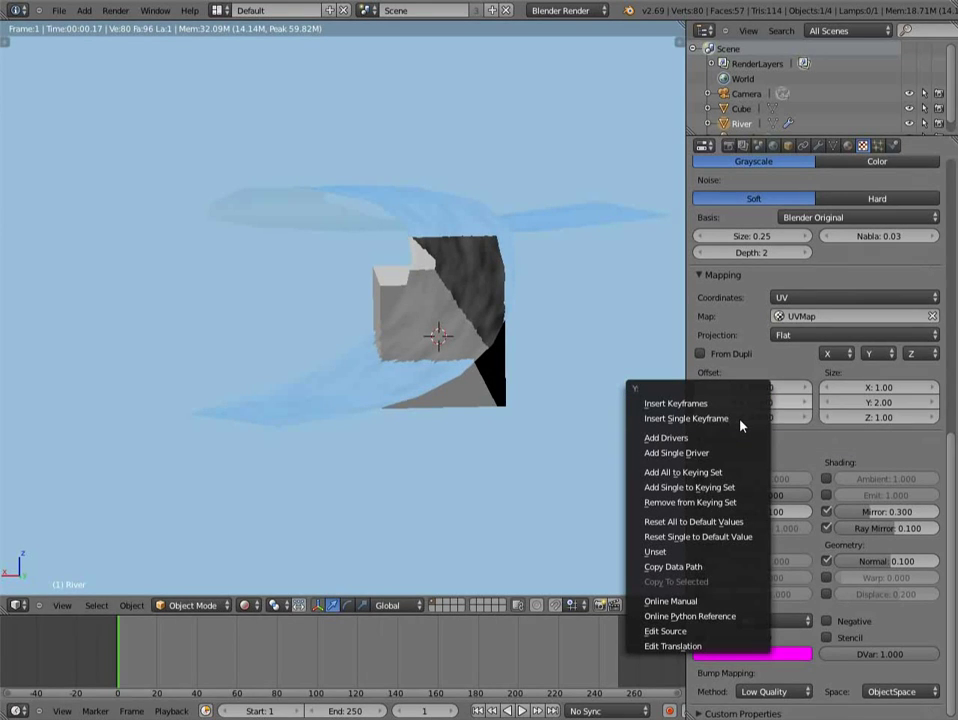
left_click(740, 420)
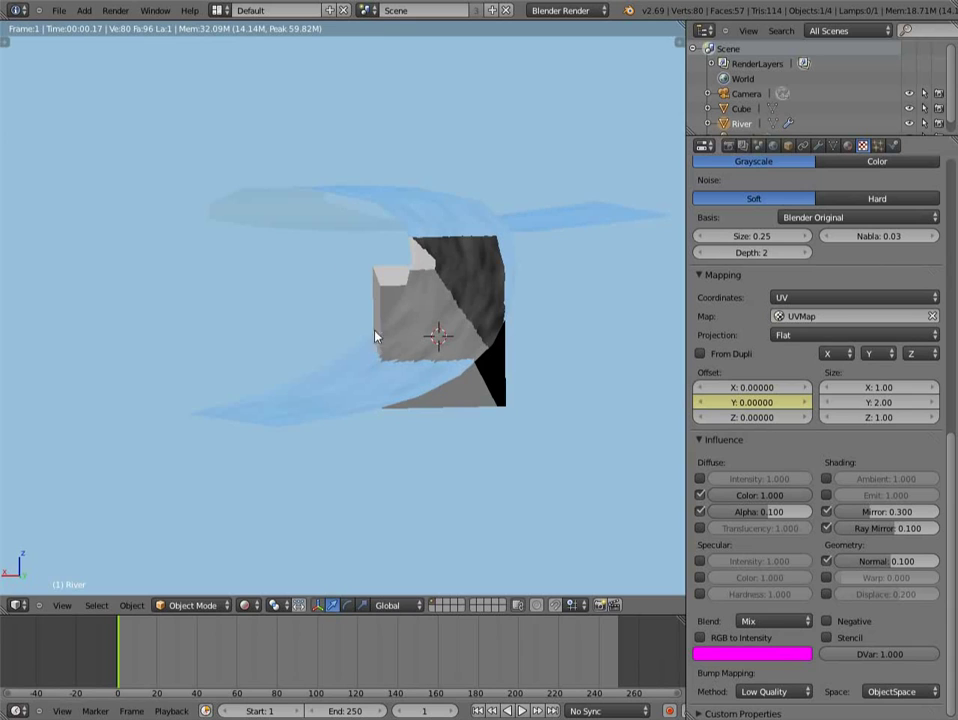
- Try shifting the cloud texture's Z mapping offset and return it to 0
left_click_drag(746, 417, 620, 426)
left_click(759, 419)
type("0")
key("Return")
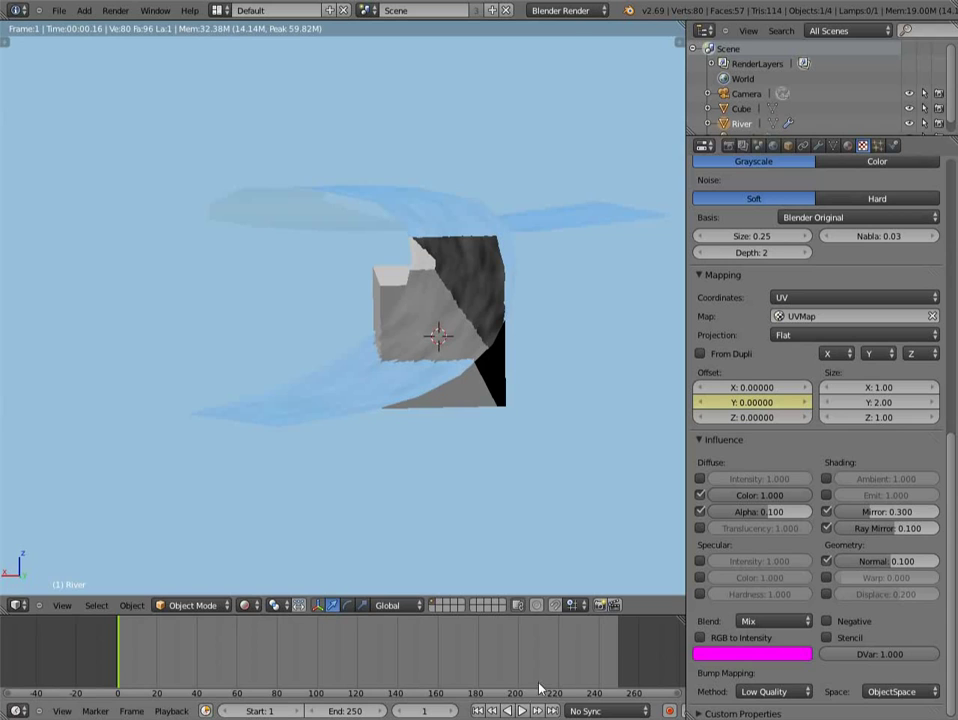
- At frame 249, set the cloud texture's Y mapping offset to 1 and insert a single keyframe for it
left_click(618, 651)
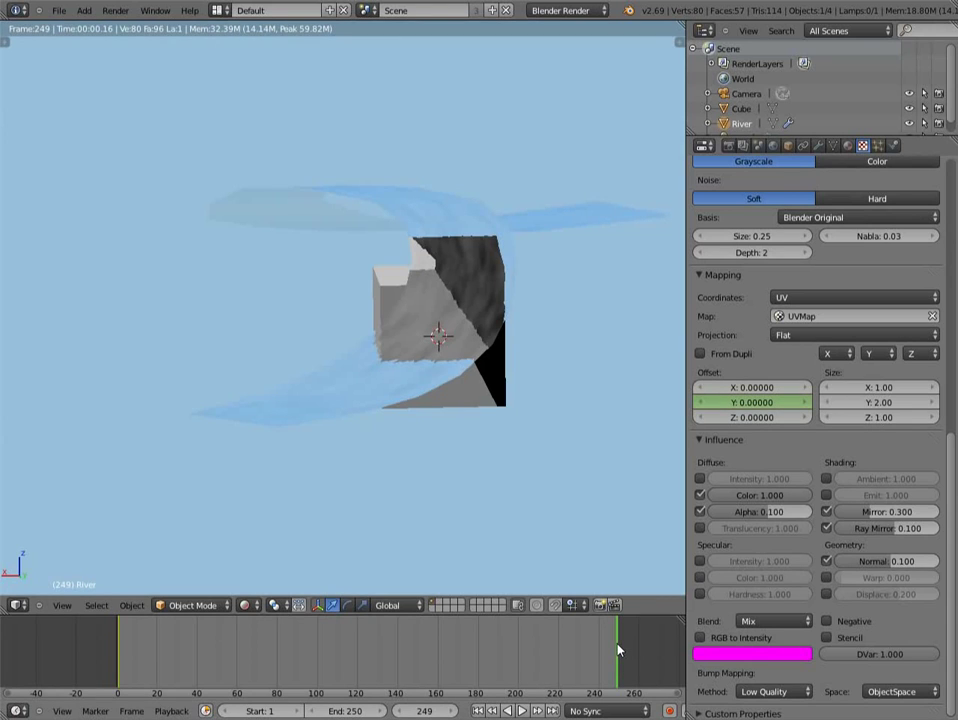
left_click(766, 402)
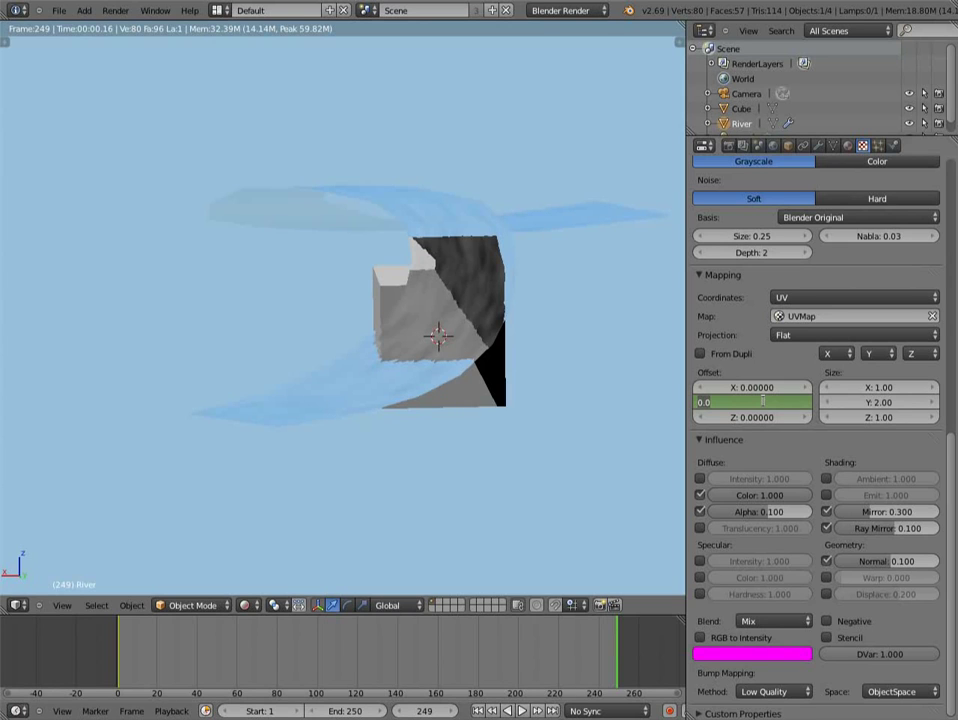
type("1")
key("Return")
right_click(765, 402)
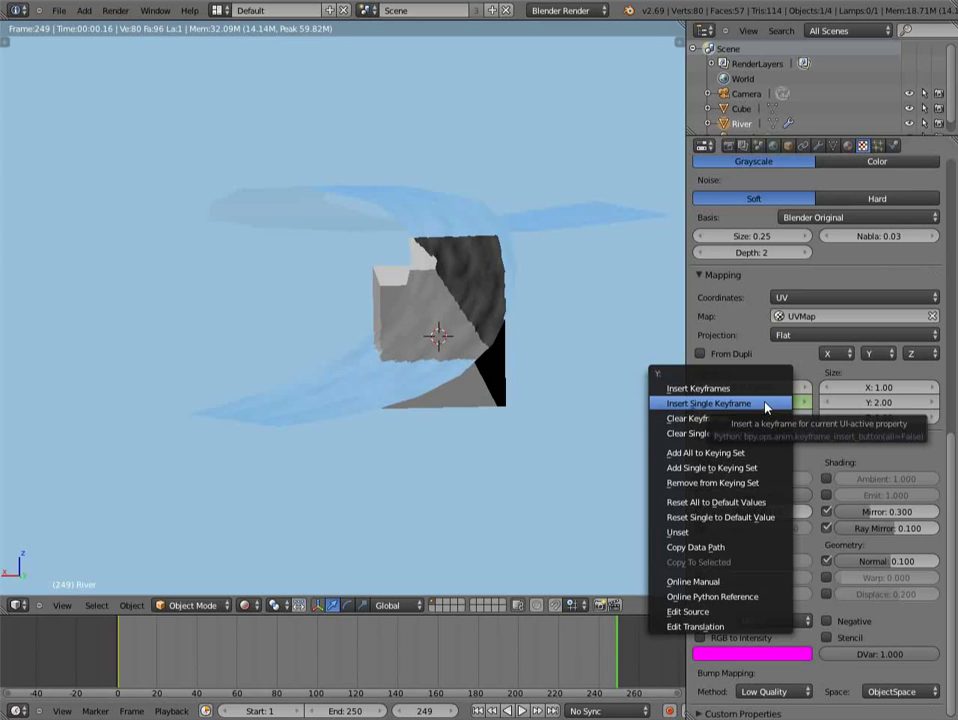
left_click(765, 403)
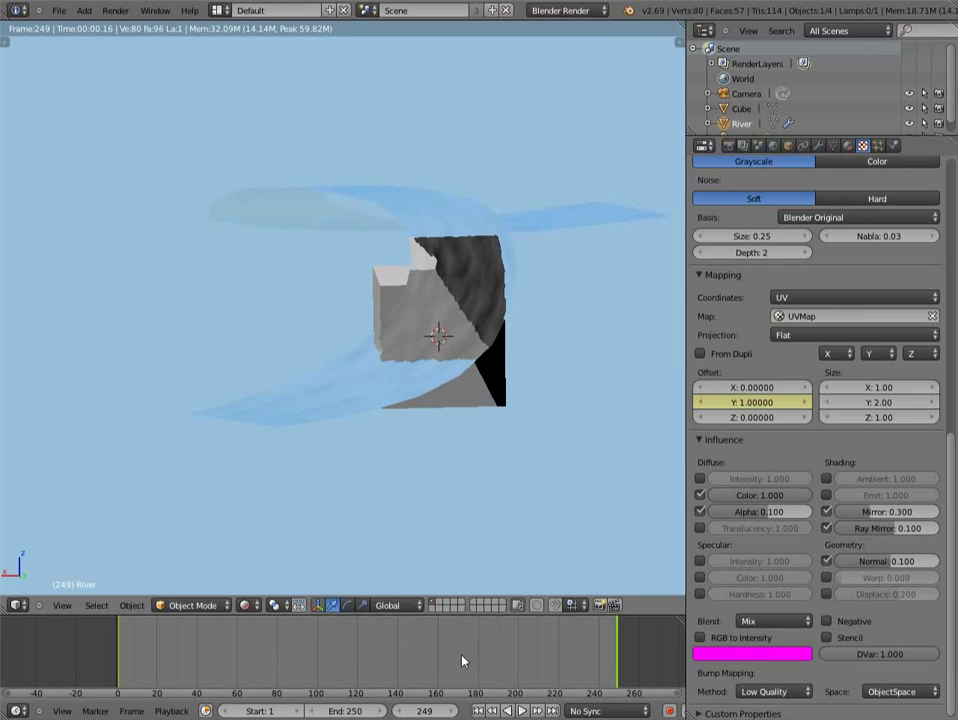
- In the Graph Editor, set the handle type of the Y offset curve's keyframes to Vector
left_click(16, 605)
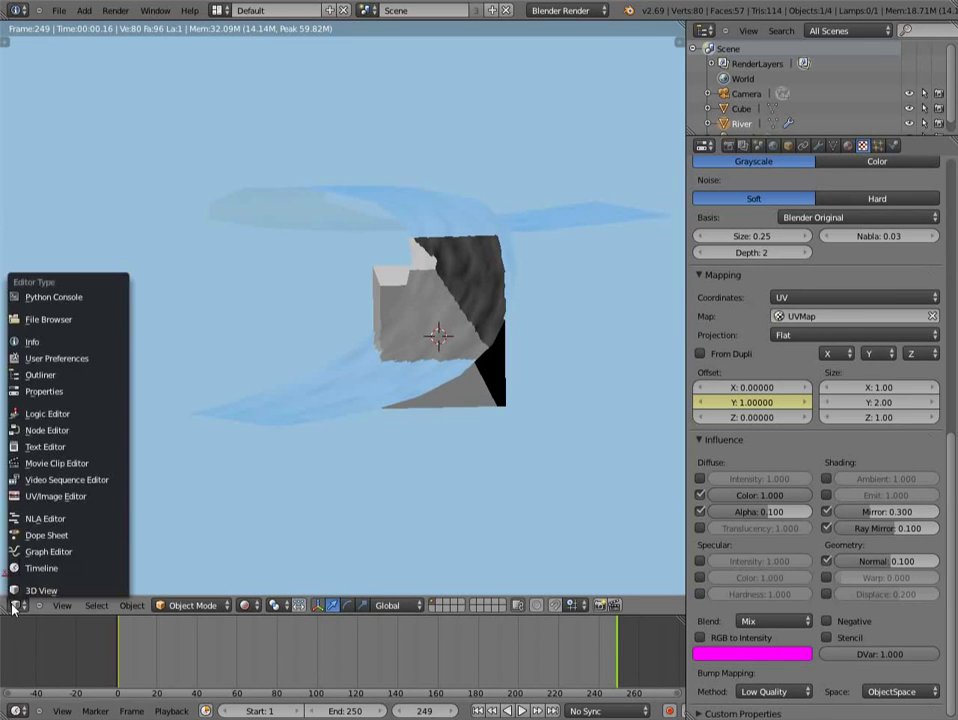
left_click(49, 557)
scroll(419, 338, "down", 3)
middle_click_drag(425, 344, 418, 403)
scroll(453, 388, "up", 5)
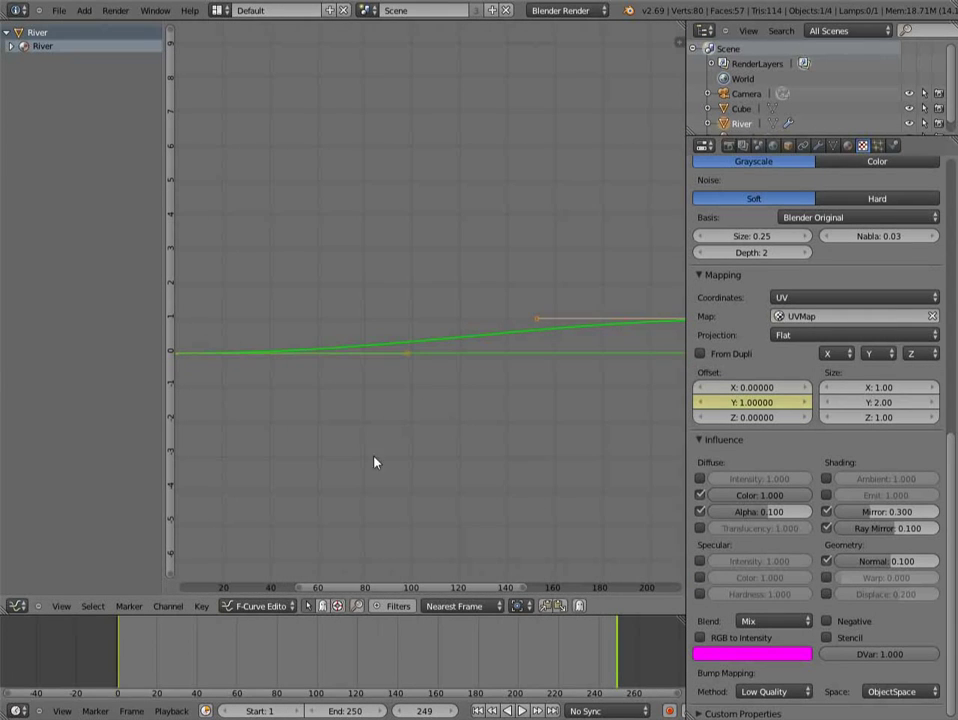
left_click_drag(521, 588, 734, 595)
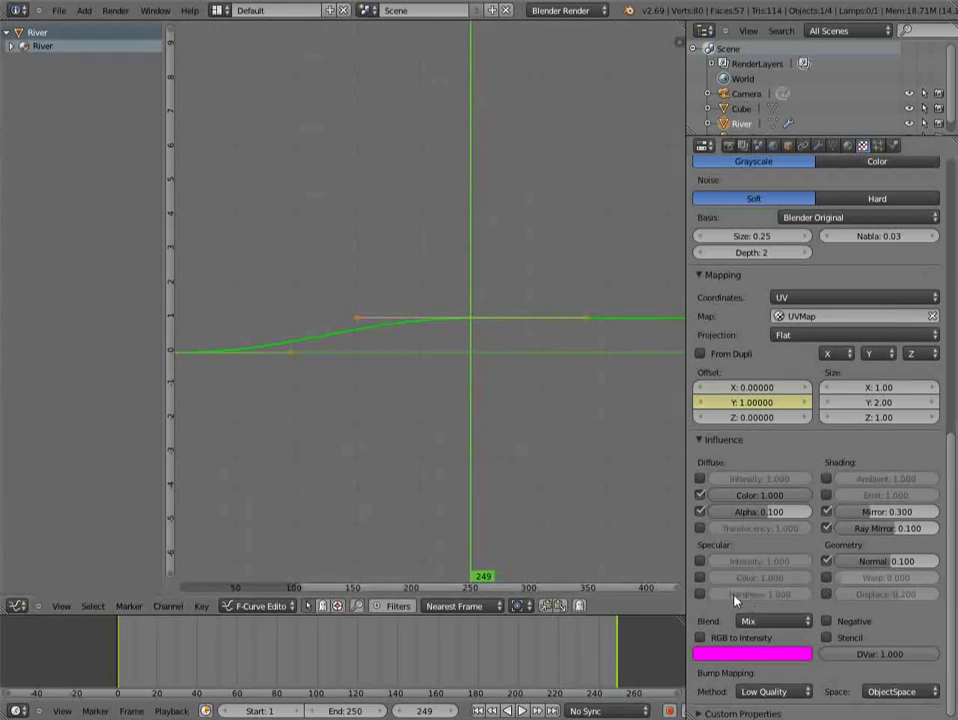
left_click_drag(296, 590, 2, 597)
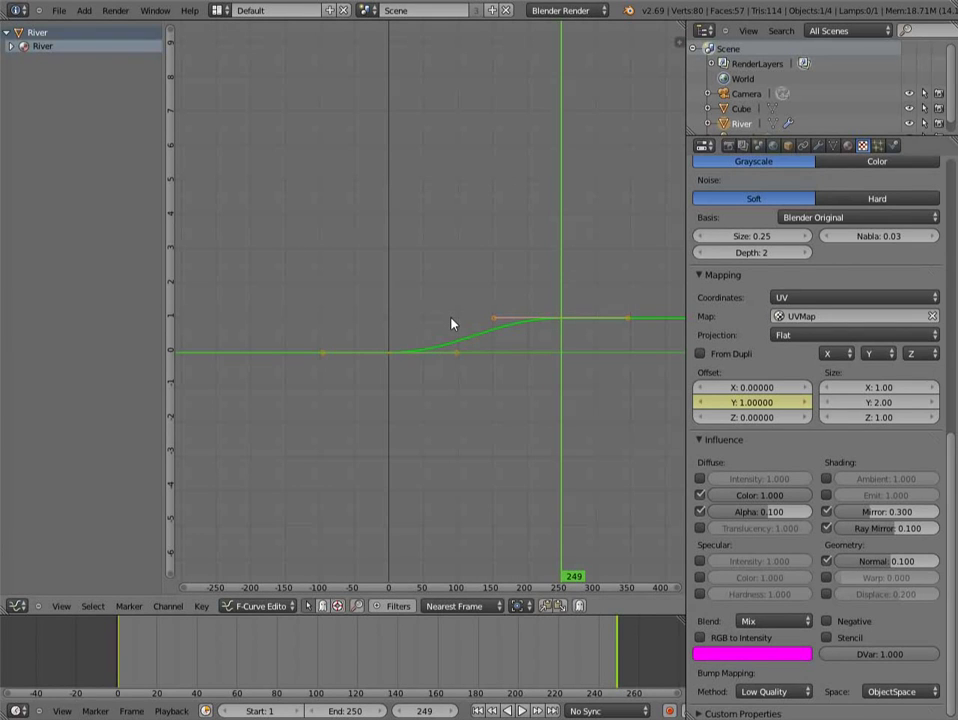
key("v")
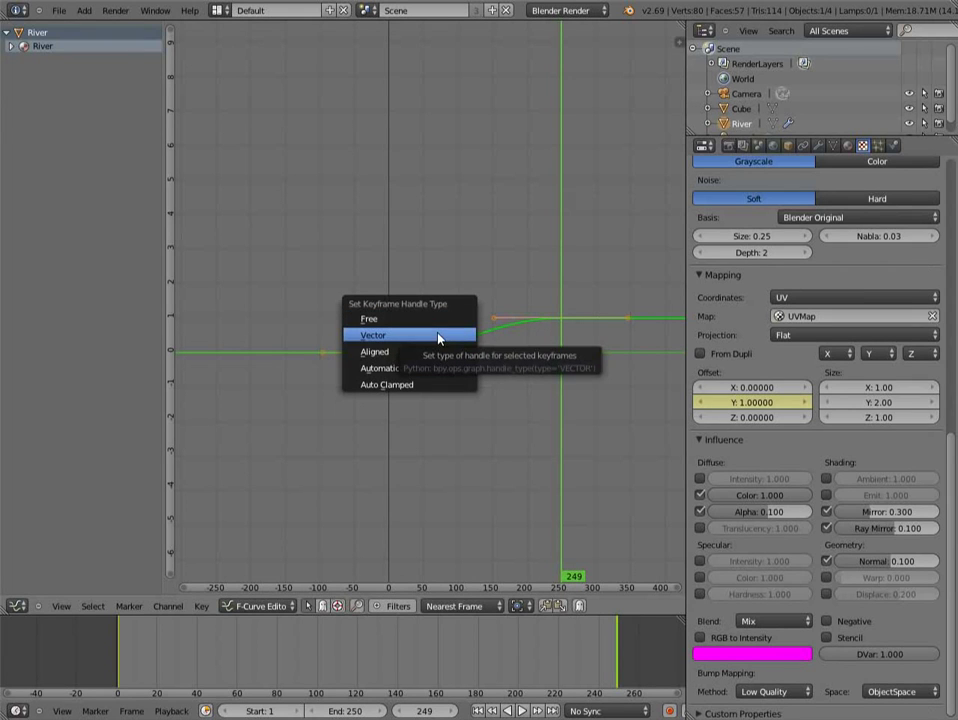
left_click(437, 338)
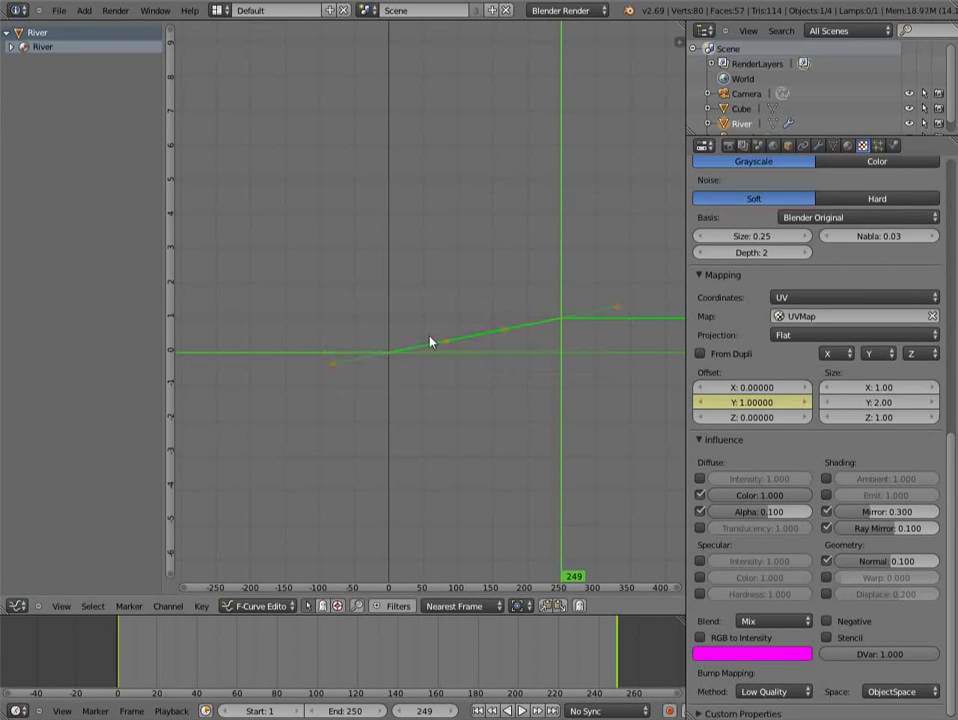
- Give the Y offset curve Linear Extrapolation and scrub past its last keyframe to frame 376
left_click(167, 606)
mouse_move(228, 459)
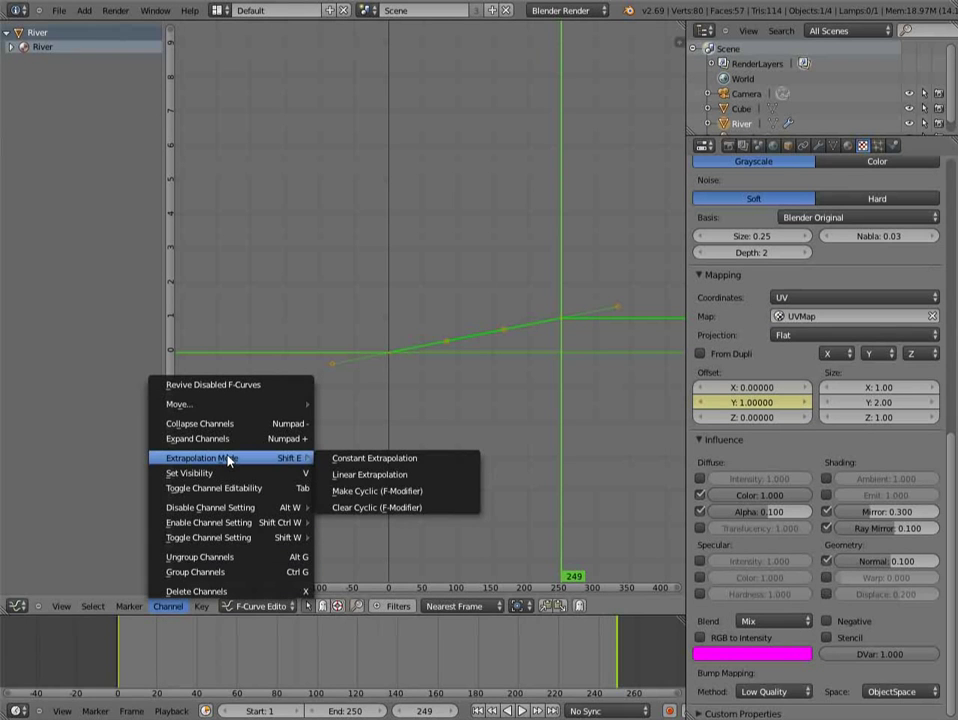
left_click(373, 476)
left_click_drag(347, 388, 643, 336)
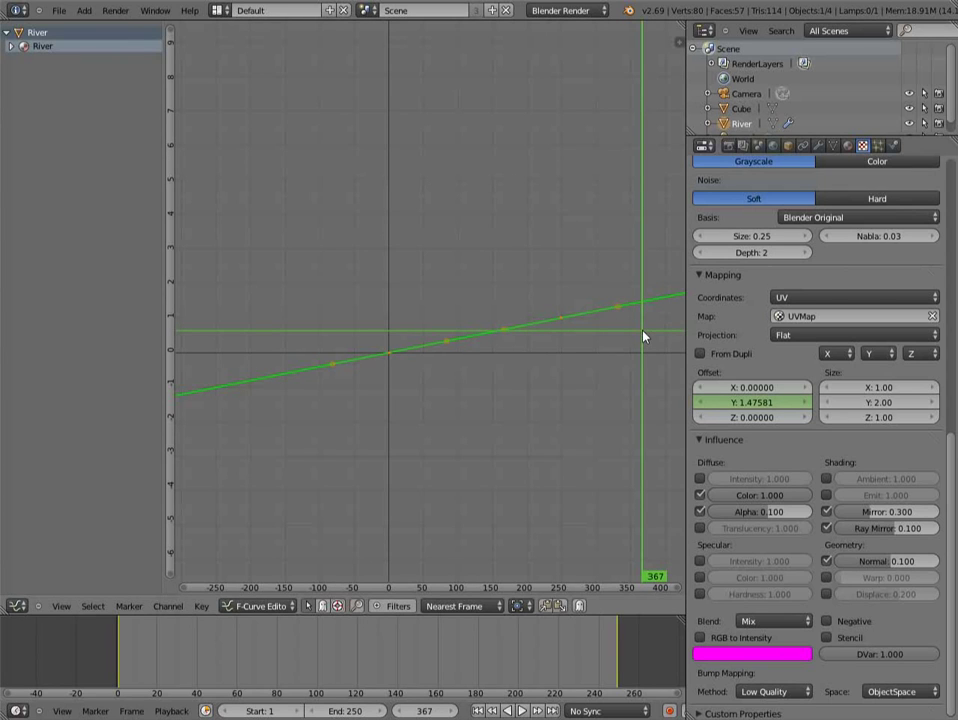
left_click_drag(430, 375, 649, 353)
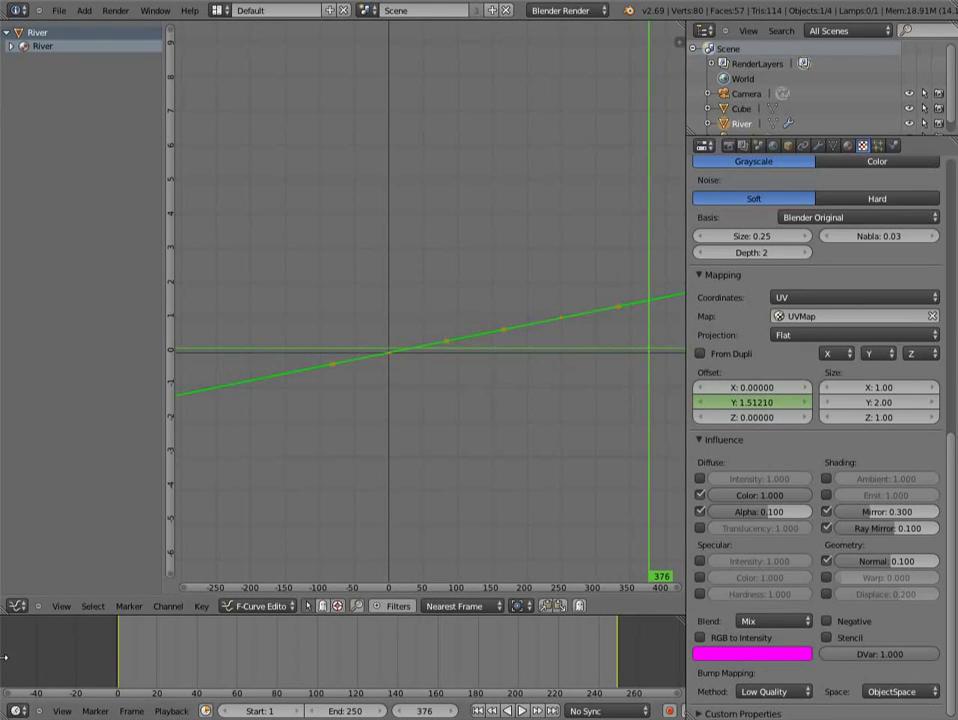
- Switch the Graph Editor area back to the 3D View and go to frame 117
left_click(15, 606)
left_click(52, 594)
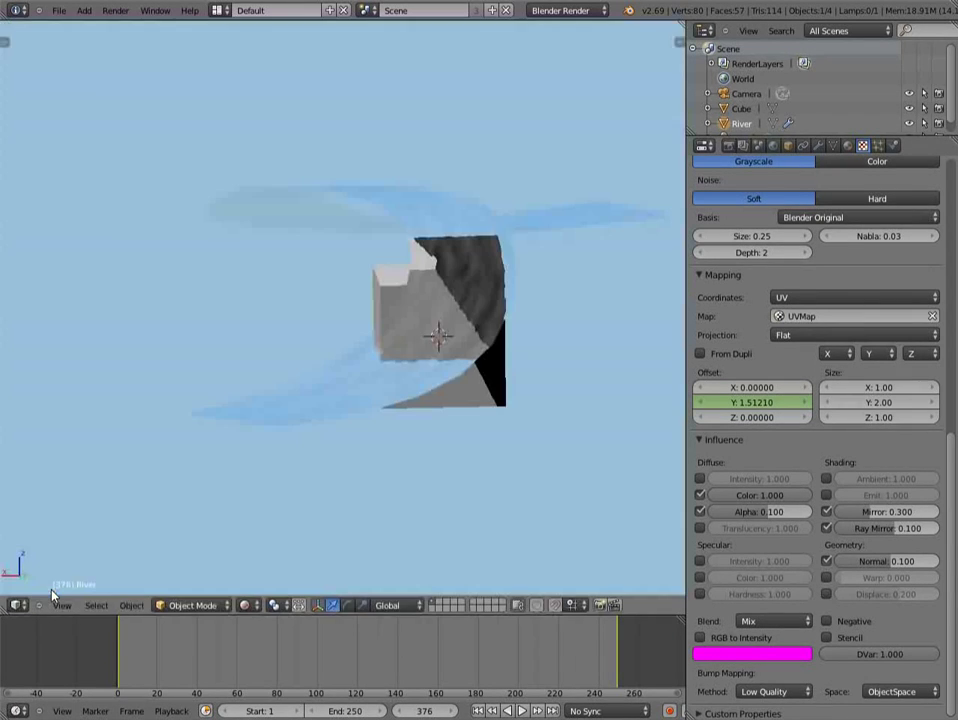
left_click(352, 657)
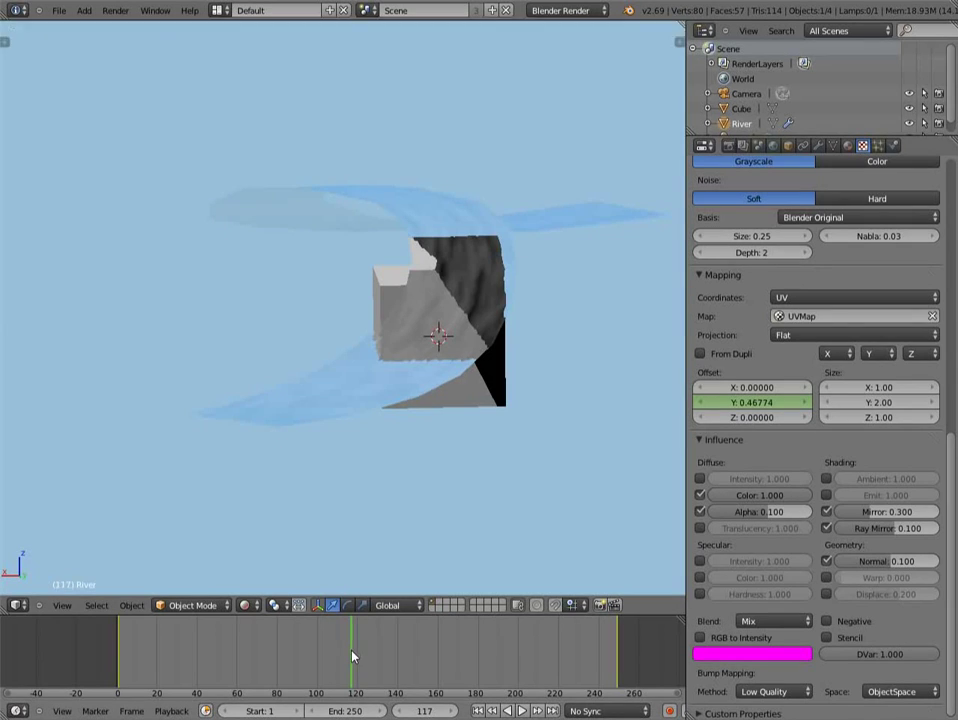
- Play the animation in the rendered viewport, stop at frame 161, and set the viewport shading to Solid
key("alt+a")
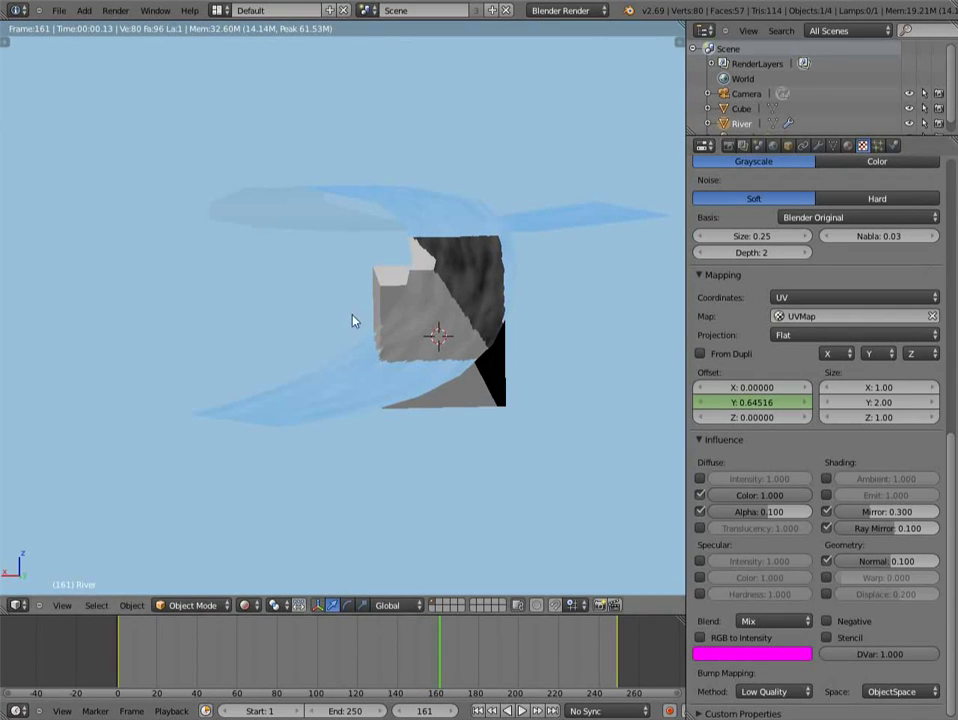
left_click(245, 606)
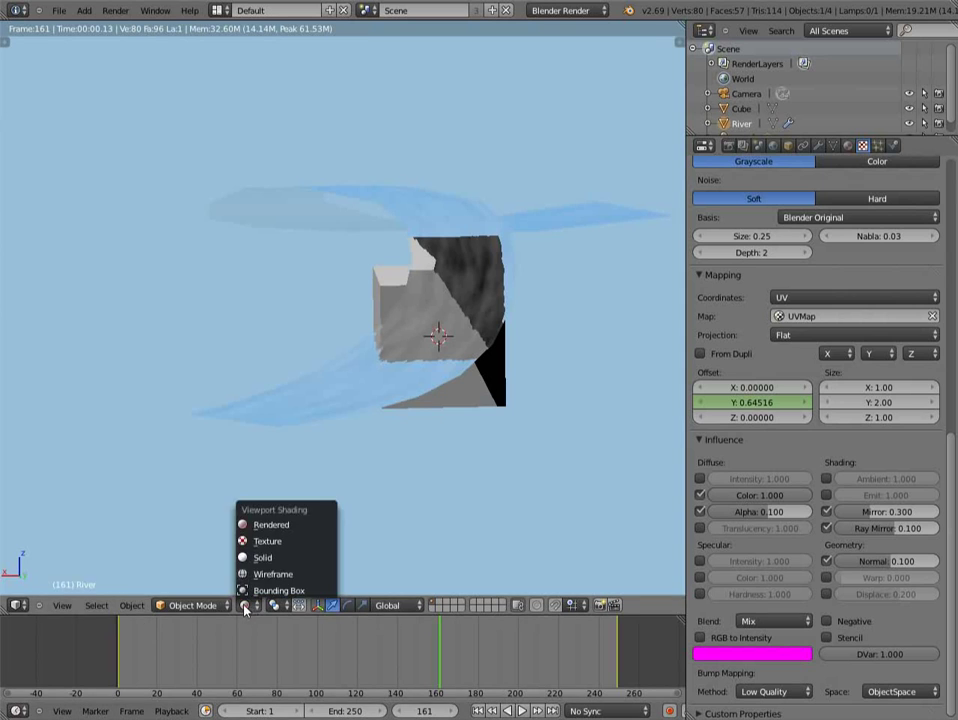
left_click(258, 557)
- Enable viewport display for the river's Subsurf and Solidify modifiers
left_click(817, 147)
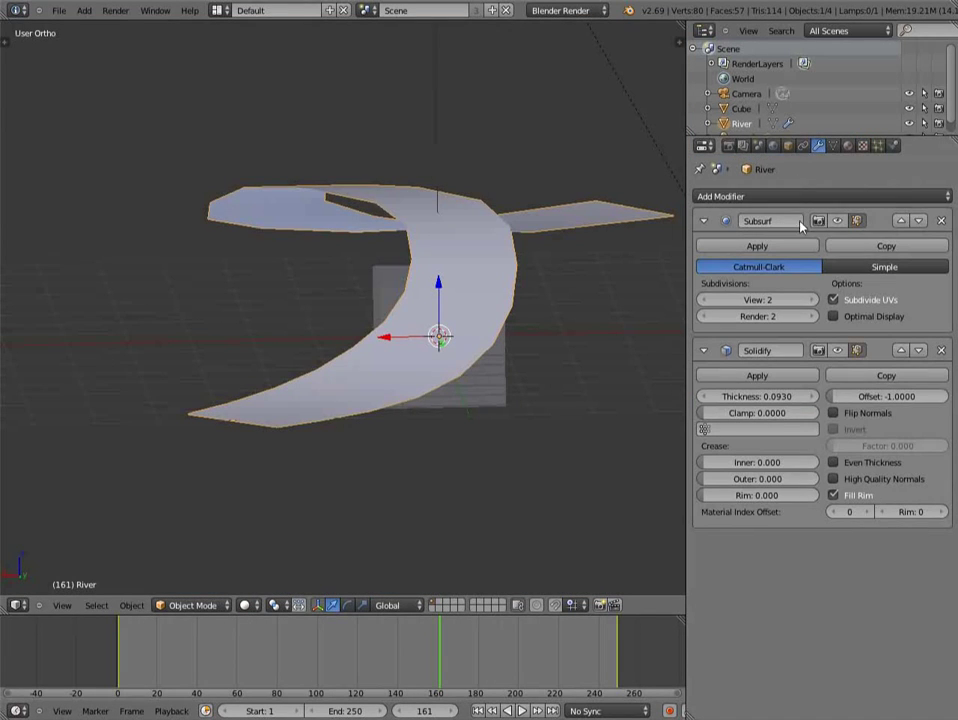
left_click(837, 220)
left_click(837, 350)
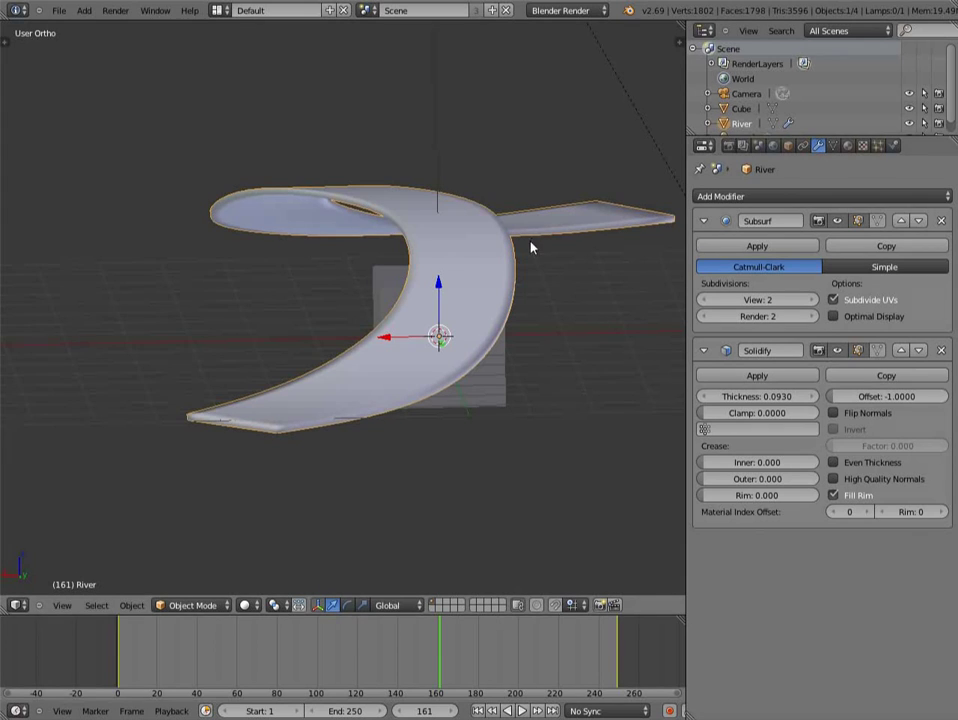
- Select the camera in camera view and split off a second 3D view showing the camera and river from outside
key("KP_0")
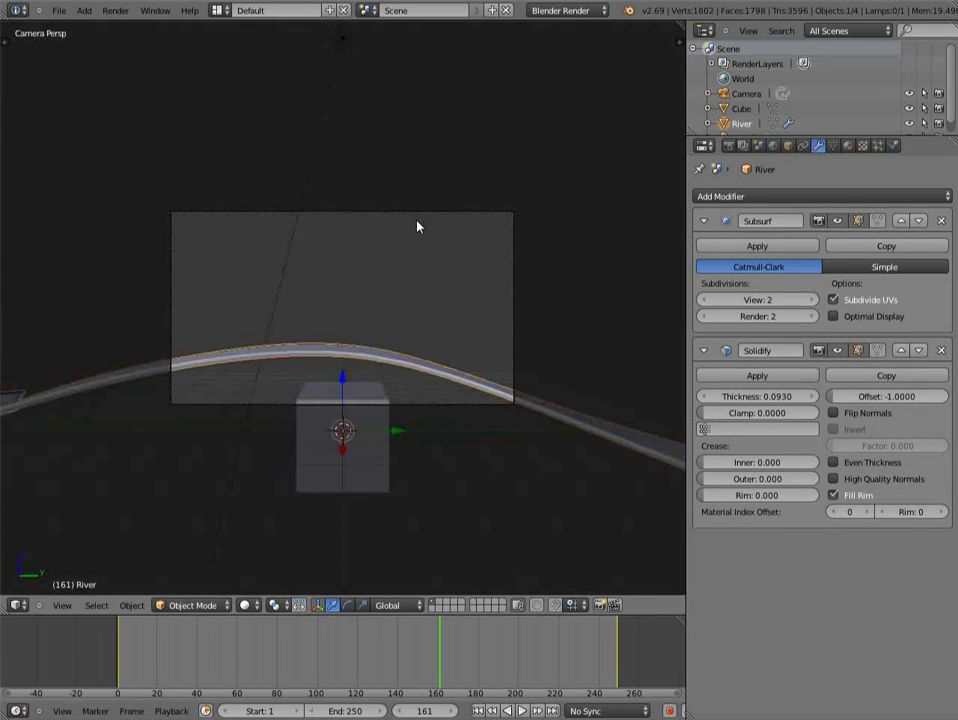
right_click(459, 213)
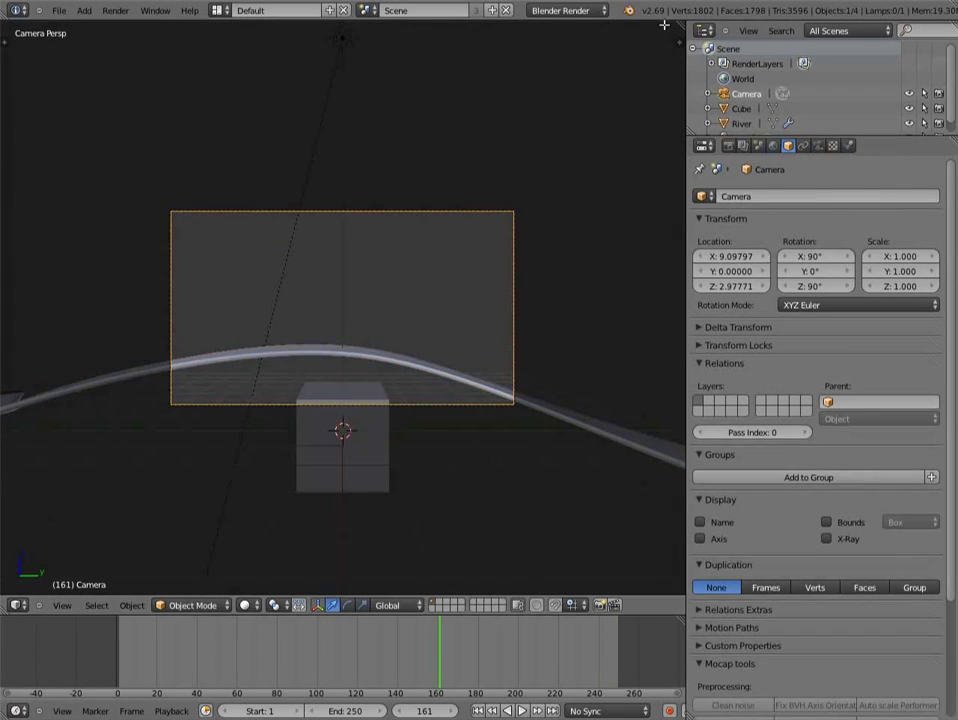
left_click_drag(673, 36, 318, 68)
key("KP_0")
middle_click_drag(541, 192, 400, 331)
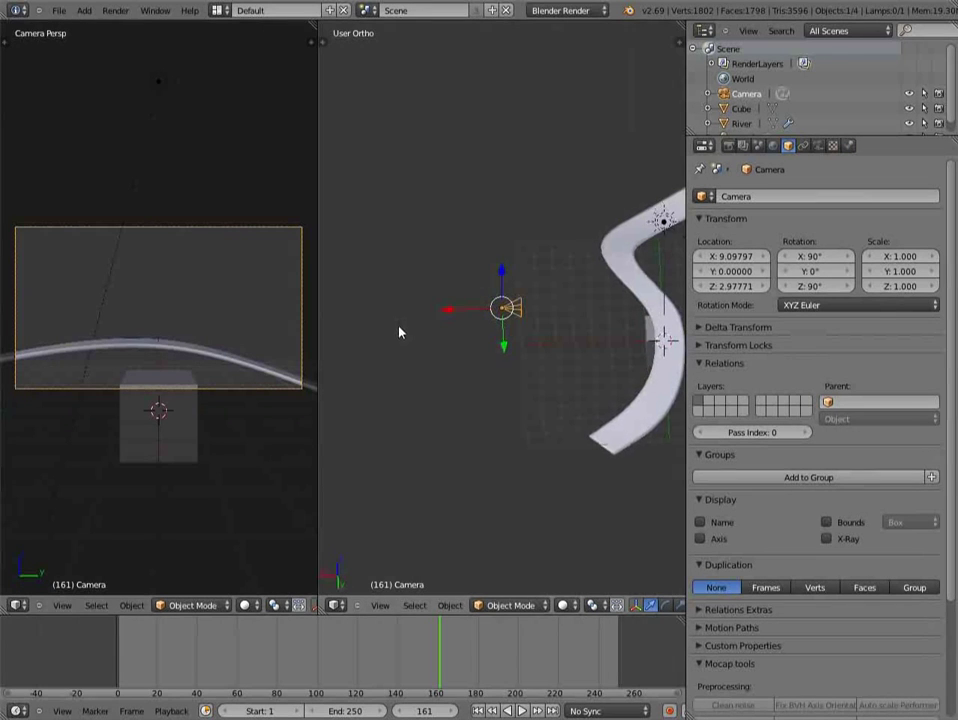
- Move the camera along X and Z to about X 2.36 and Z 2.12, close to the river
key("g")
key("x")
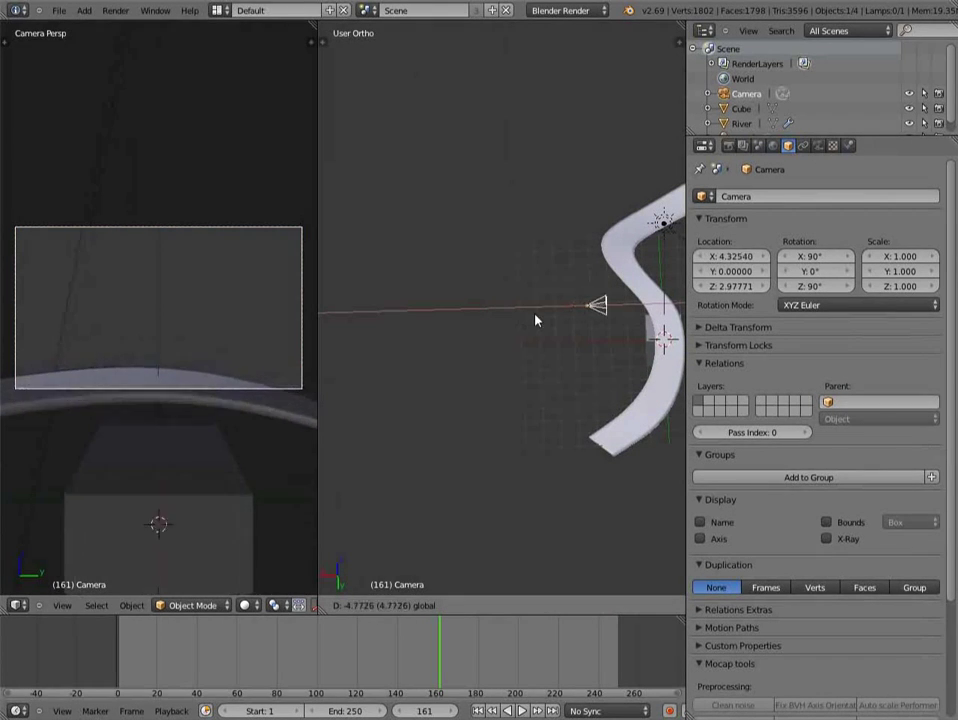
left_click(566, 318)
key("g")
key("z")
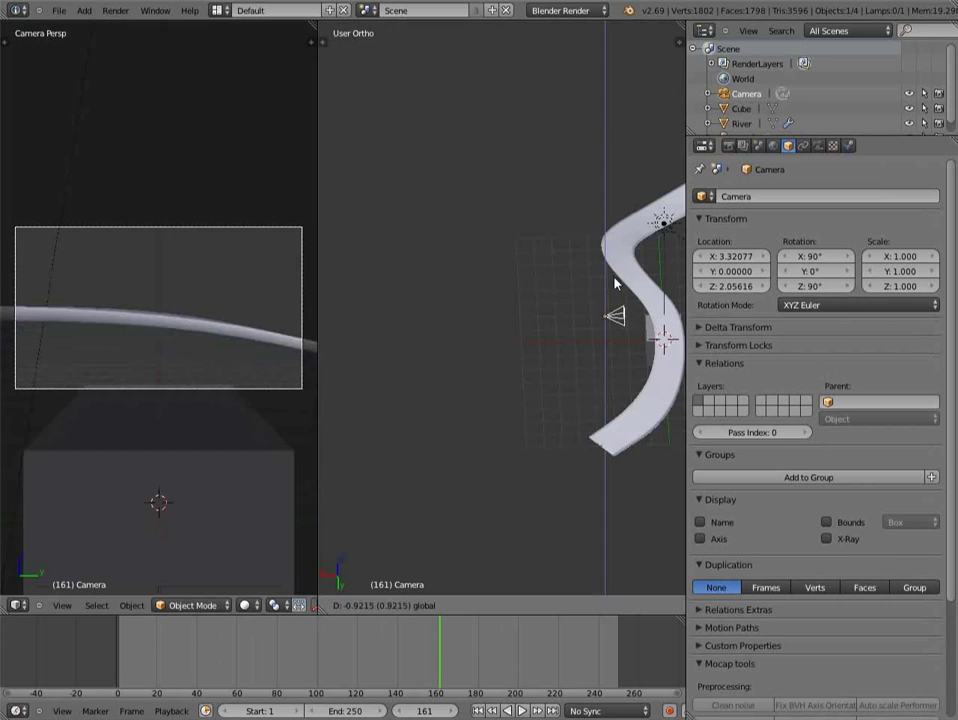
left_click(616, 282)
key("g")
key("x")
left_click(560, 316)
key("g")
key("z")
left_click(623, 292)
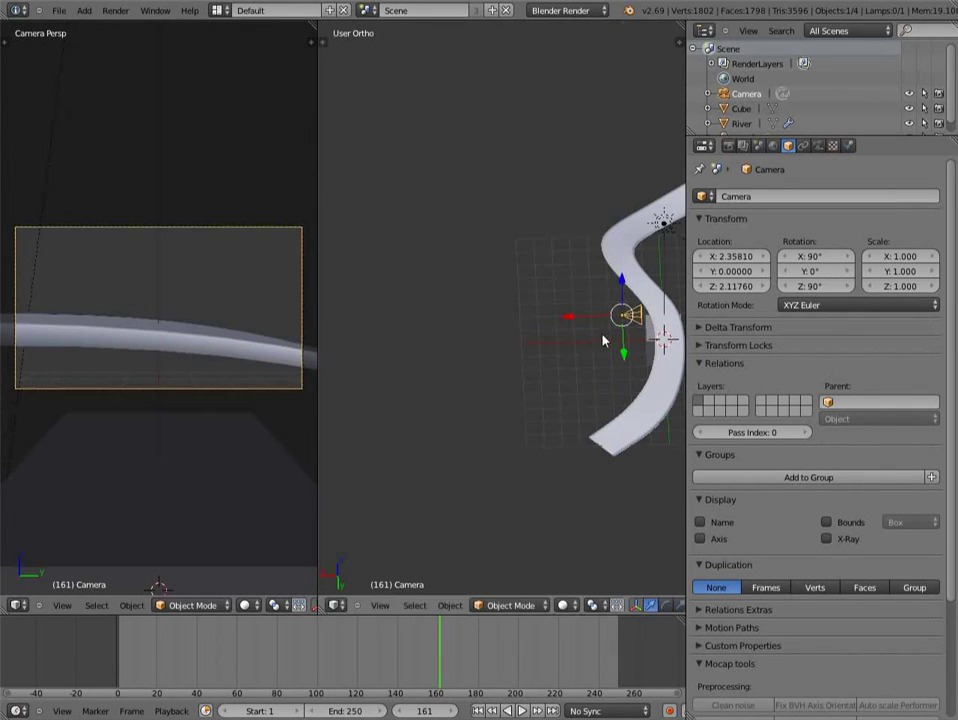
- Tilt the camera down about the global Y axis to an X rotation of about 56.3° and raise it to about Z 2.98
key("r")
key("y")
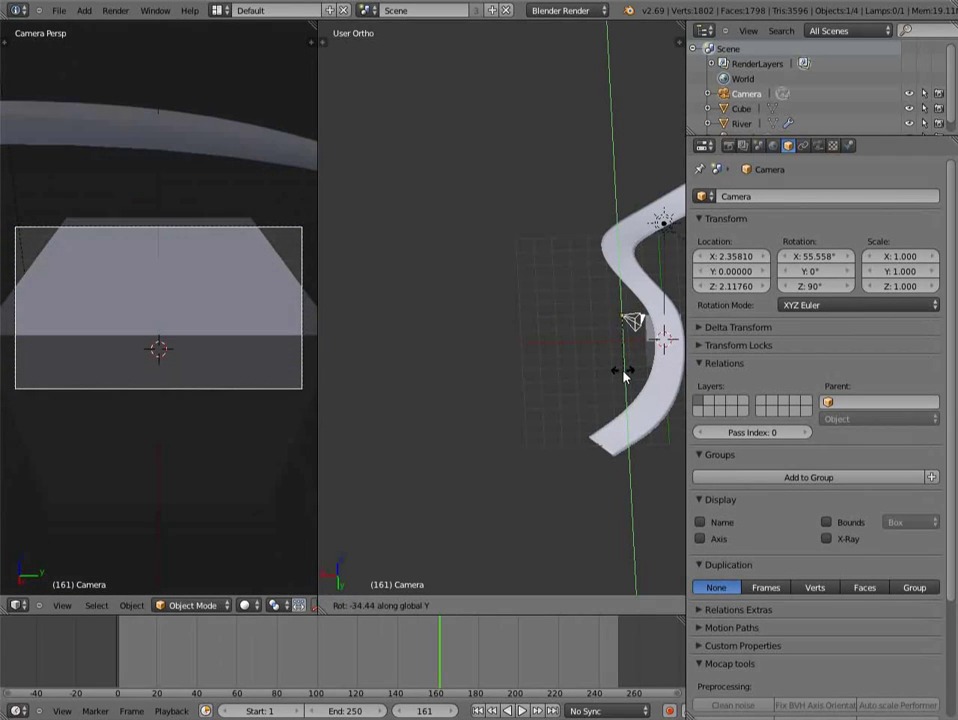
left_click(620, 373)
right_click(196, 328)
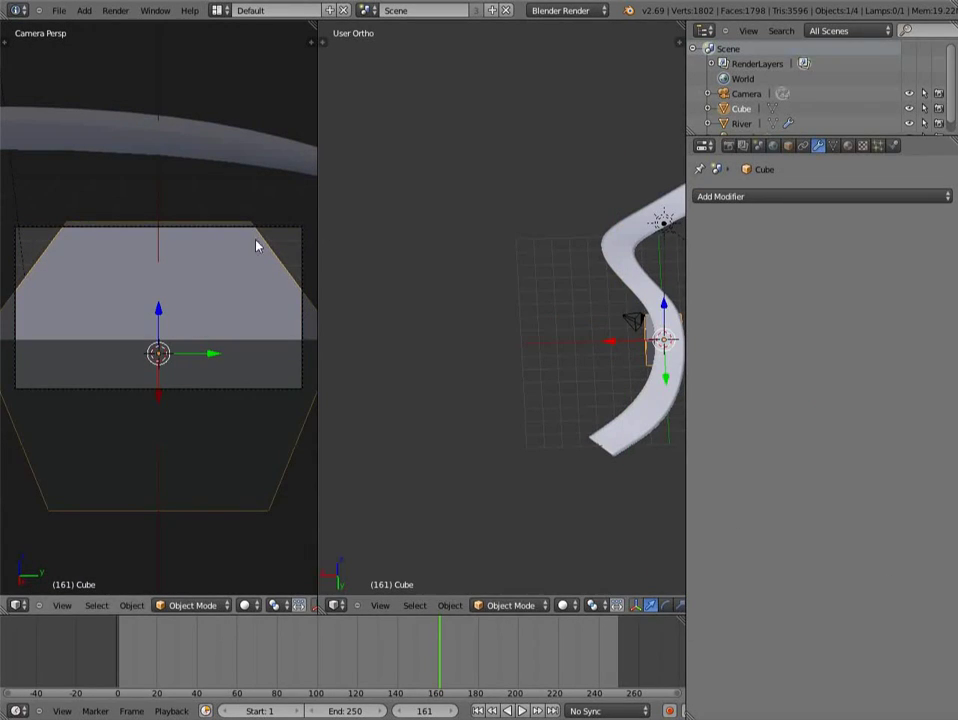
right_click(302, 233)
key("g")
key("z")
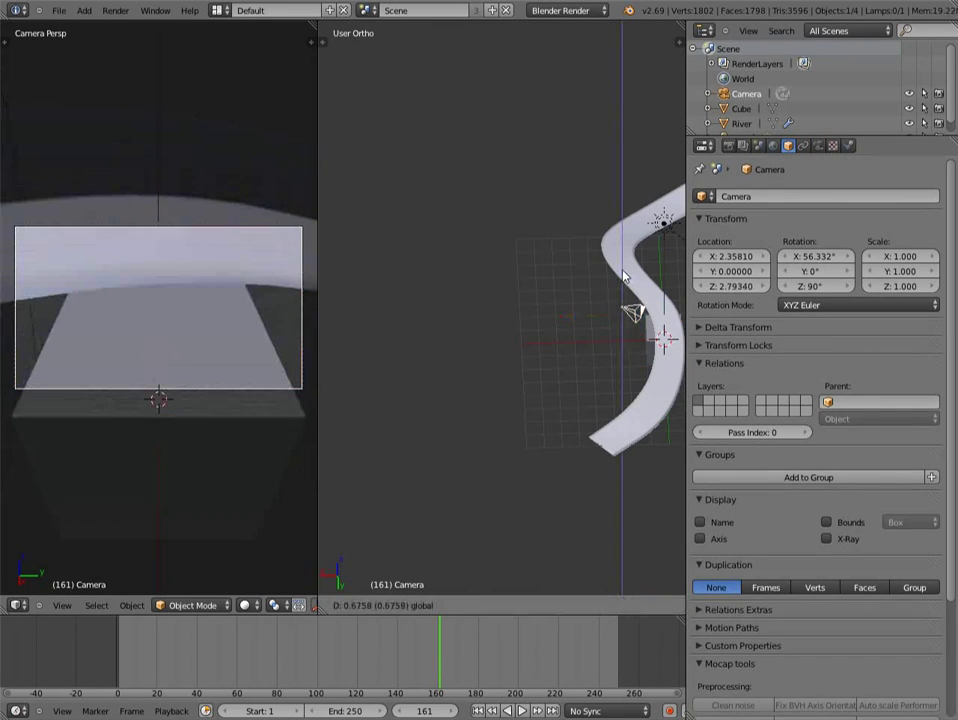
left_click(624, 268)
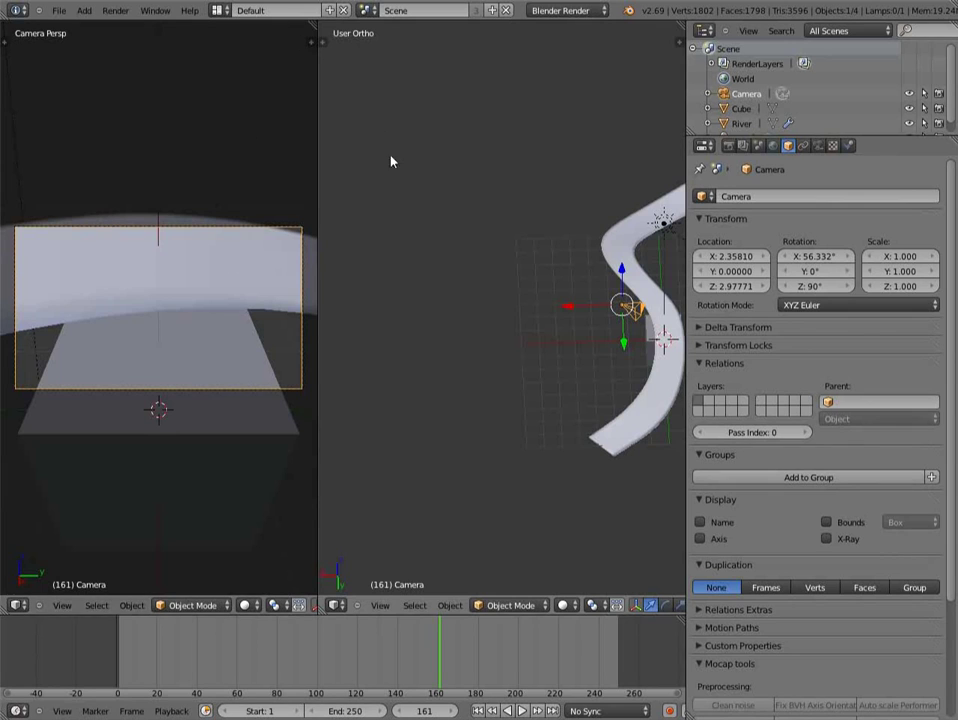
- Render frame 161 through the camera, examine the water up close, and merge the two areas into one camera view
key("F12")
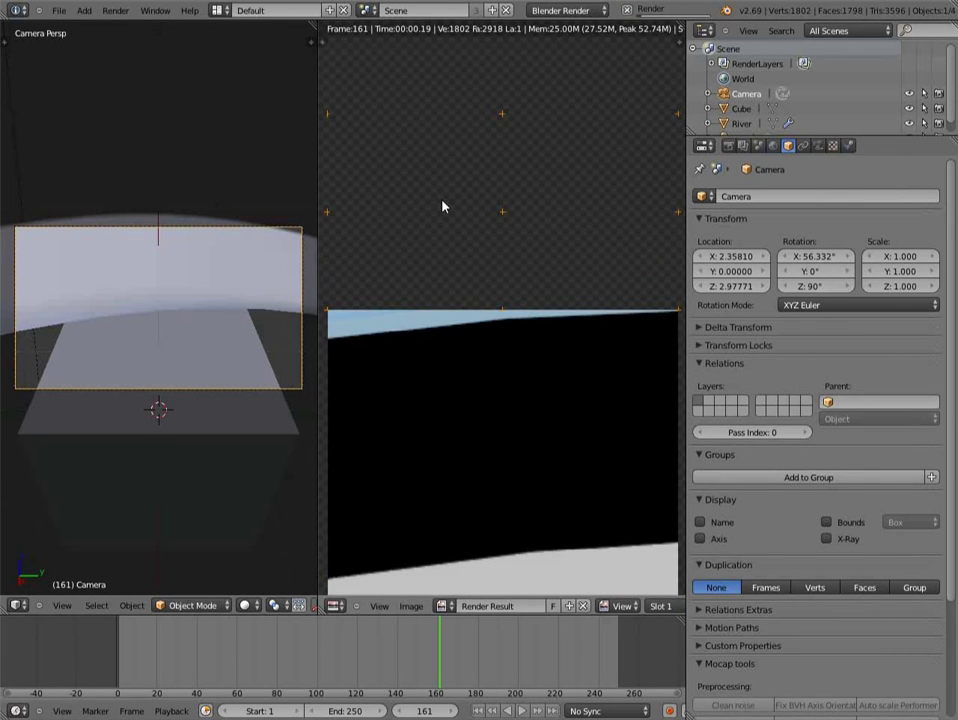
scroll(492, 237, "down", 3)
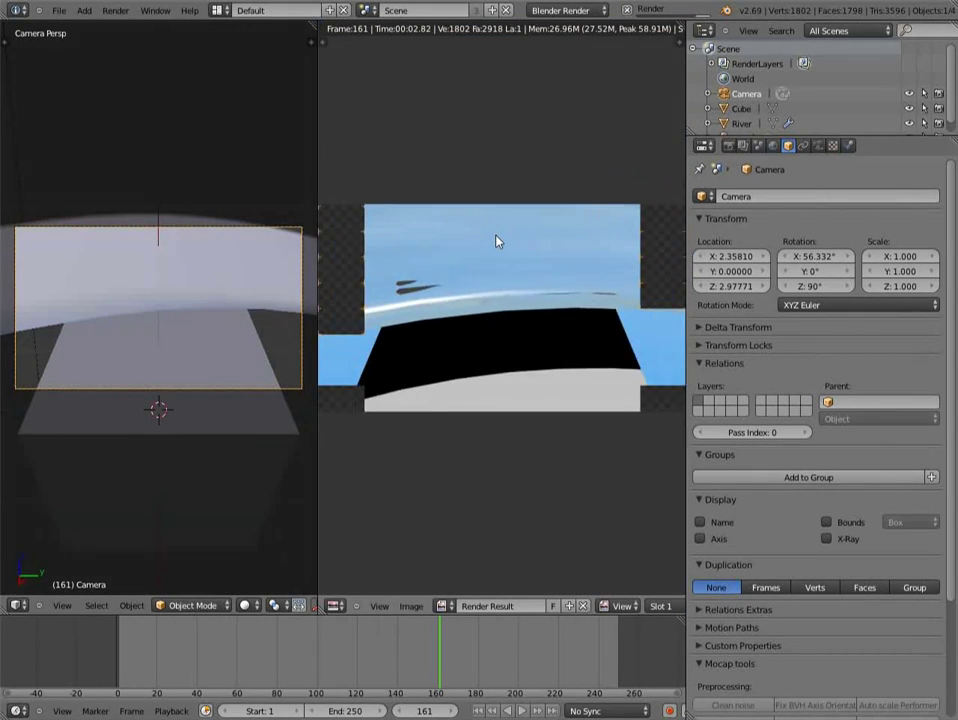
scroll(498, 242, "up", 3)
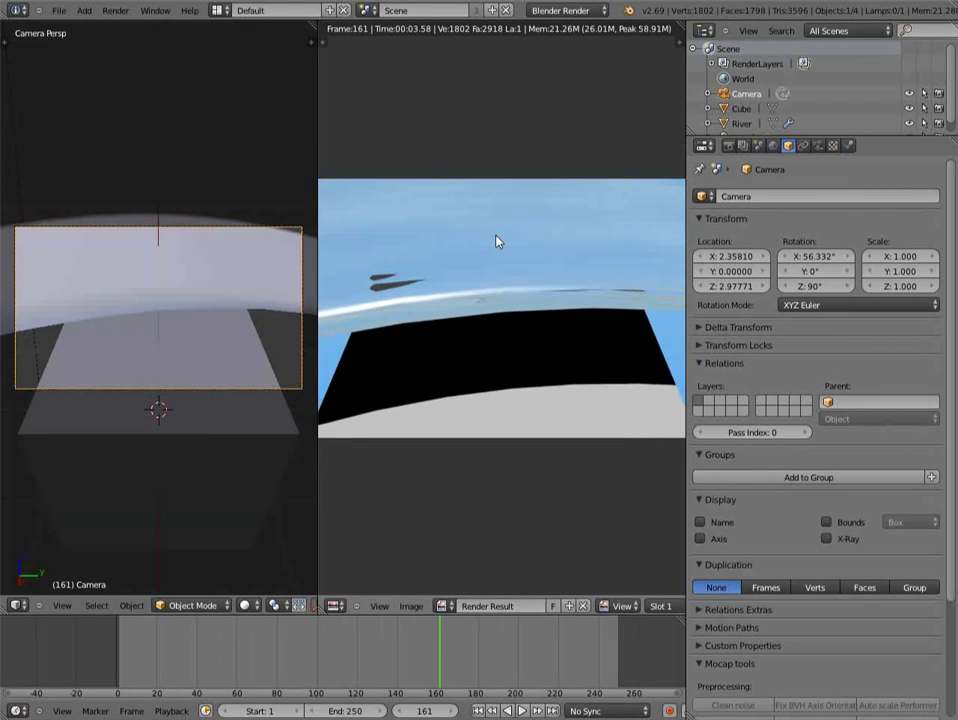
scroll(498, 242, "down", 1)
scroll(498, 247, "down", 2)
scroll(500, 251, "up", 3)
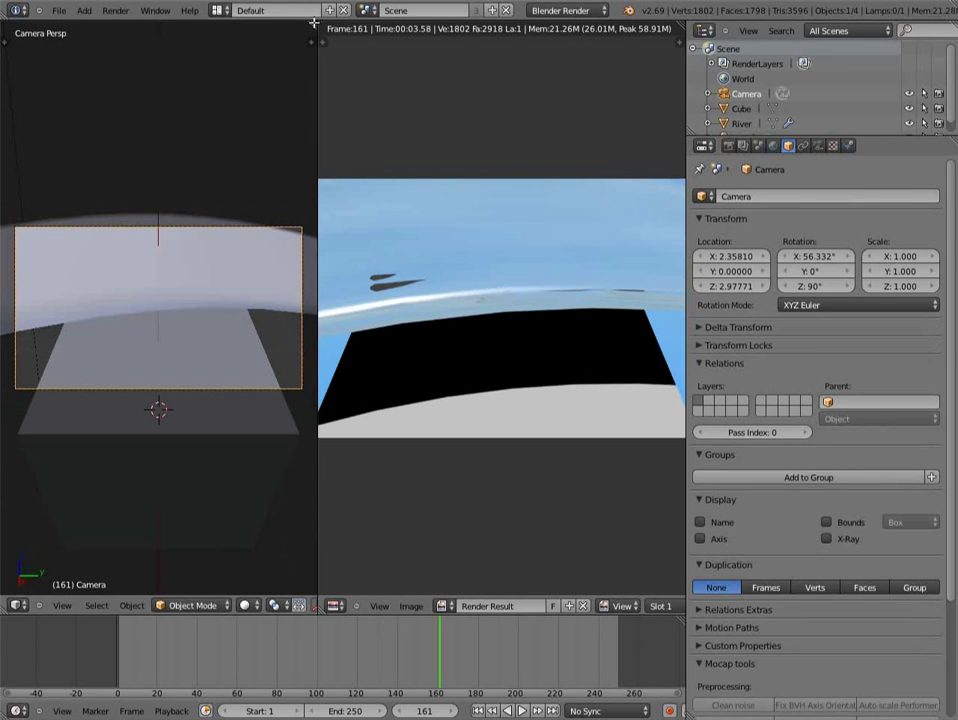
left_click_drag(314, 22, 346, 37)
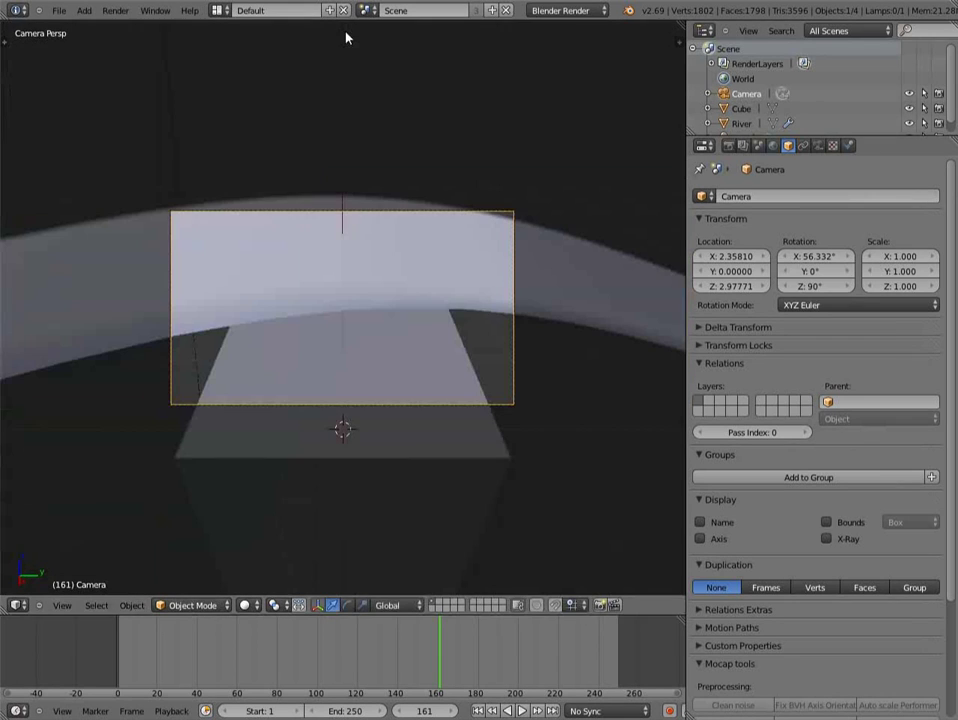
- Add a new texture named "River motion.001" in the second texture slot of the River material
right_click(405, 268)
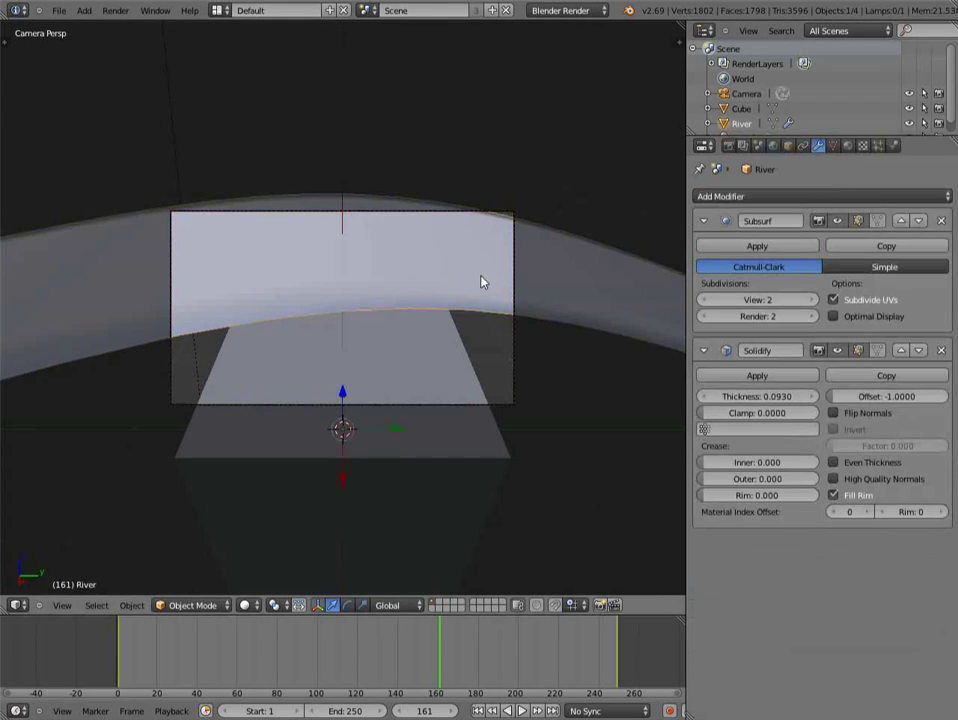
left_click(848, 146)
left_click(863, 146)
scroll(814, 360, "up", 10)
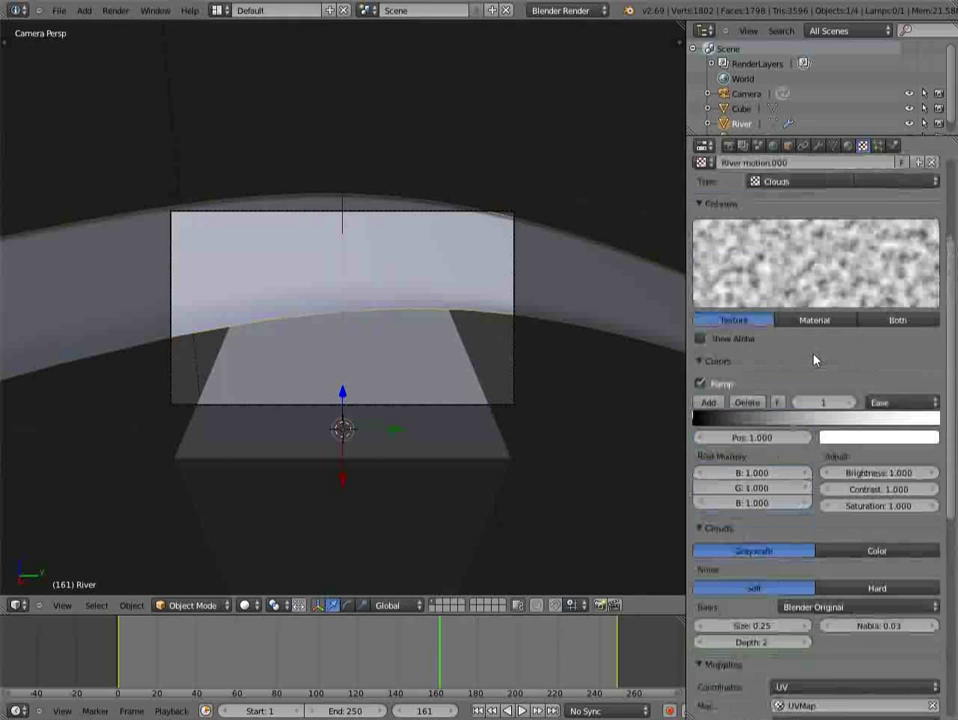
scroll(814, 360, "up", 5)
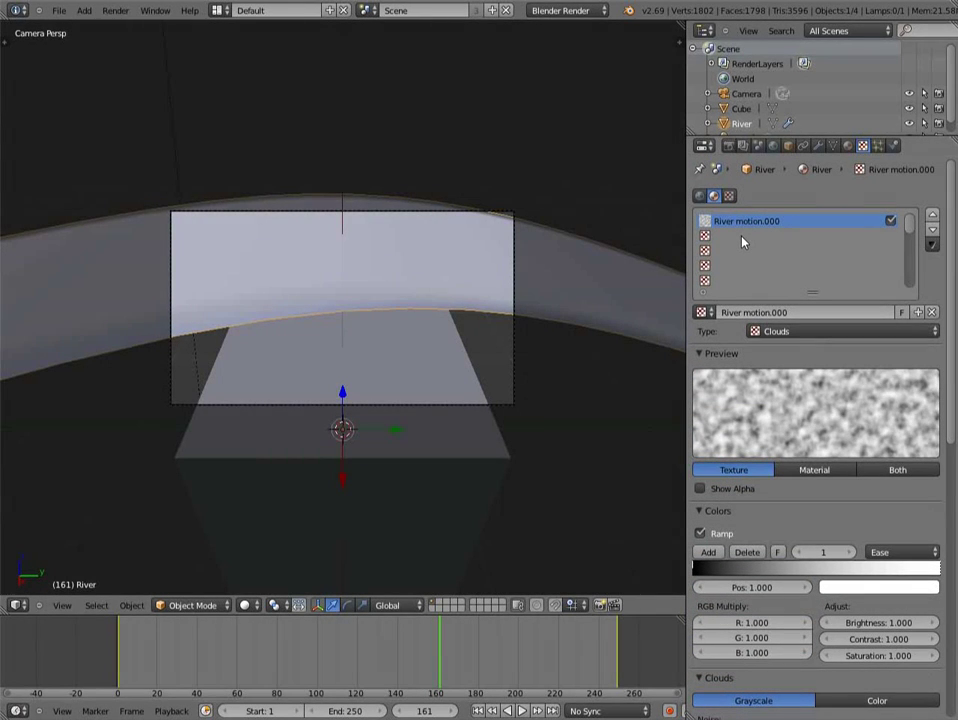
left_click(742, 239)
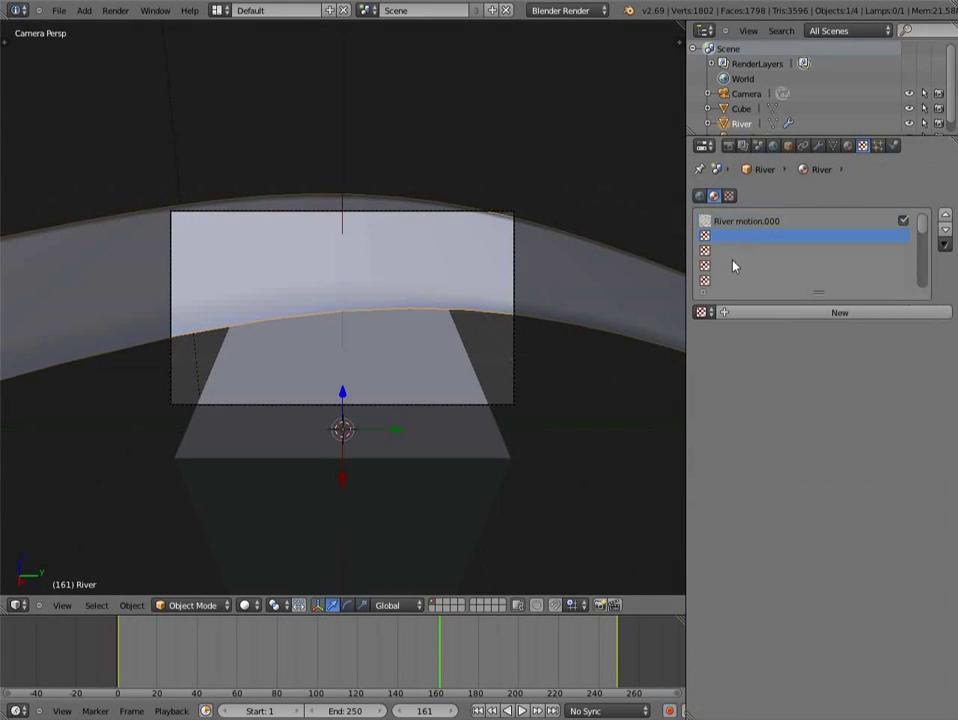
left_click(743, 313)
type("Rive")
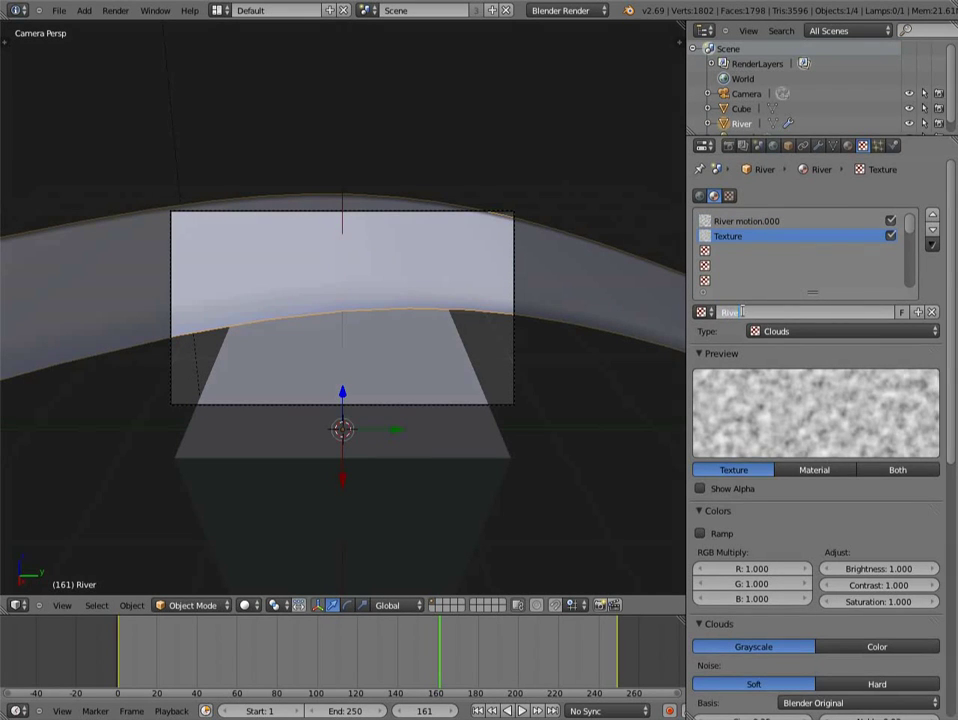
type("r motion.00")
type("1")
key("Return")
- Review the new texture's mapping and influence settings, and turn off Transparency on the River material
scroll(812, 365, "down", 2)
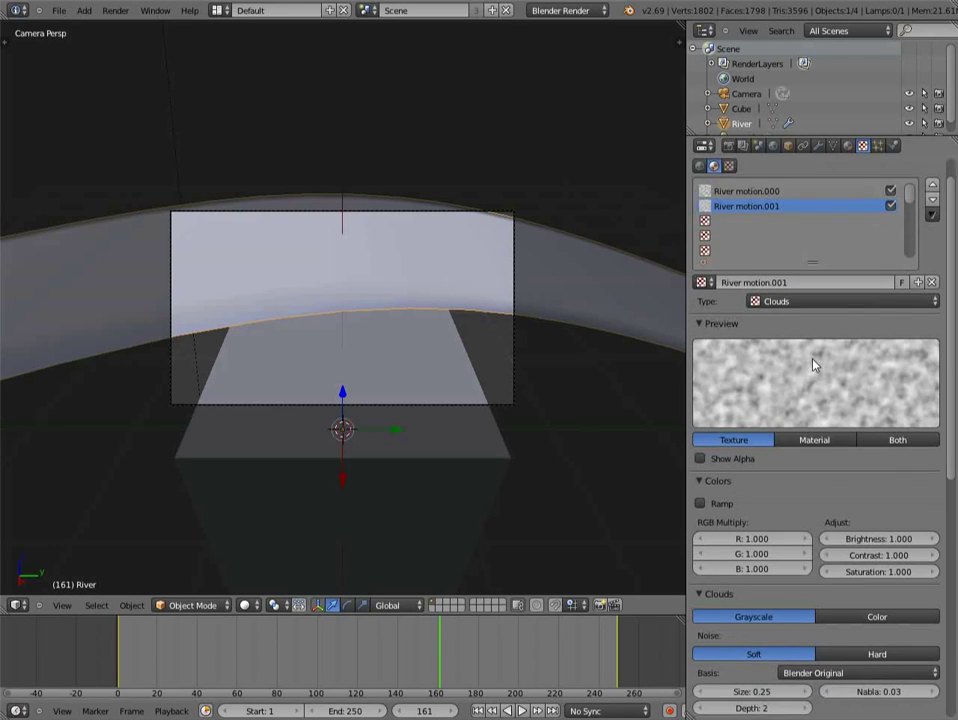
scroll(790, 480, "down", 8)
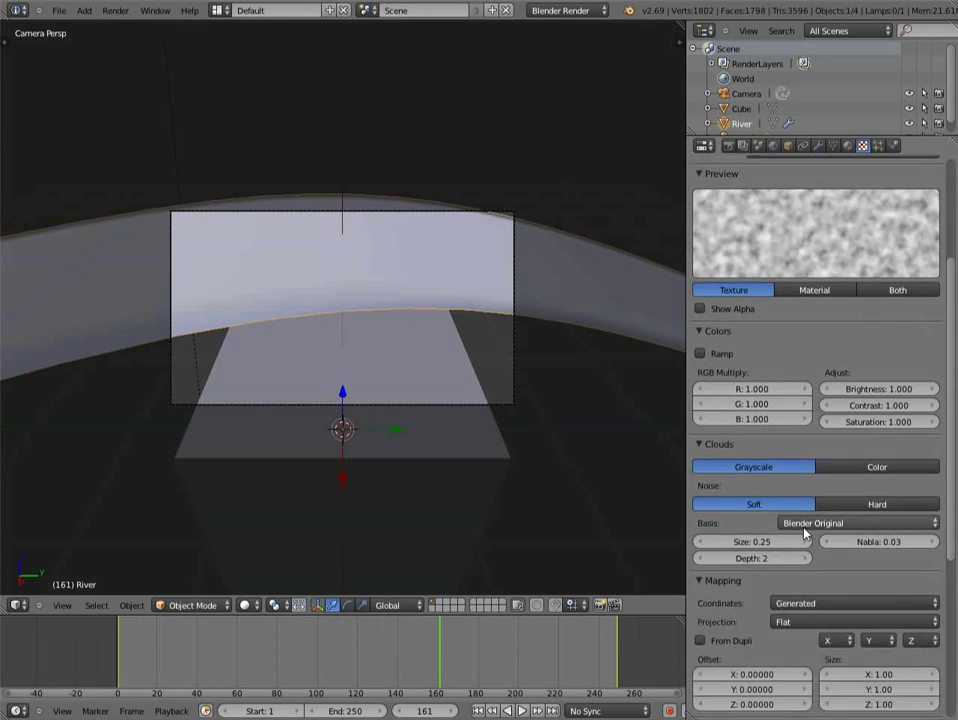
scroll(790, 530, "down", 2)
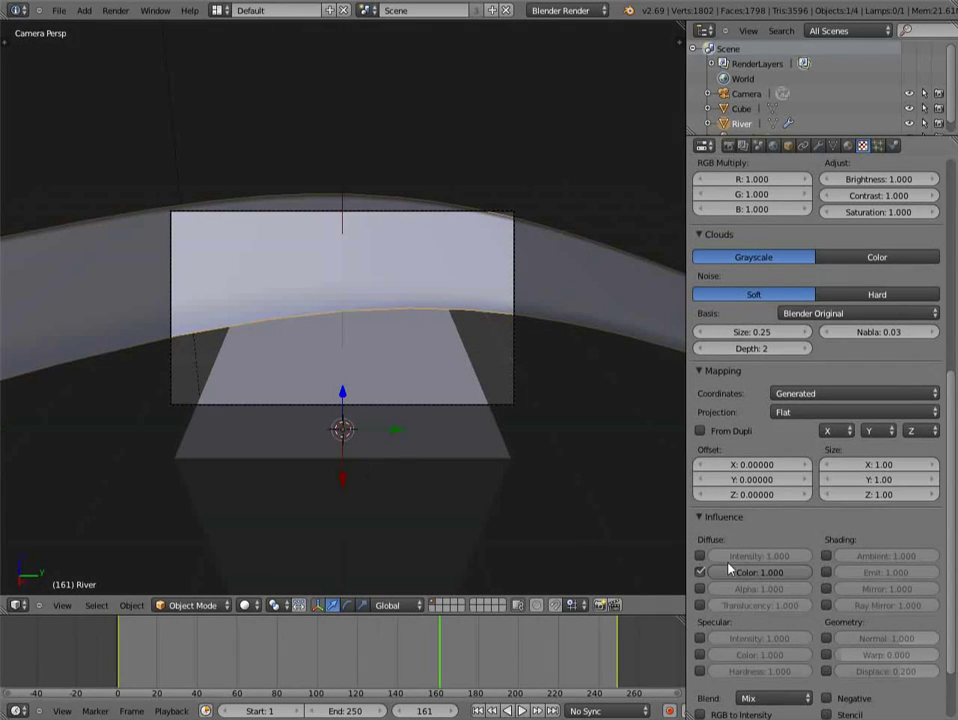
scroll(815, 481, "up", 11)
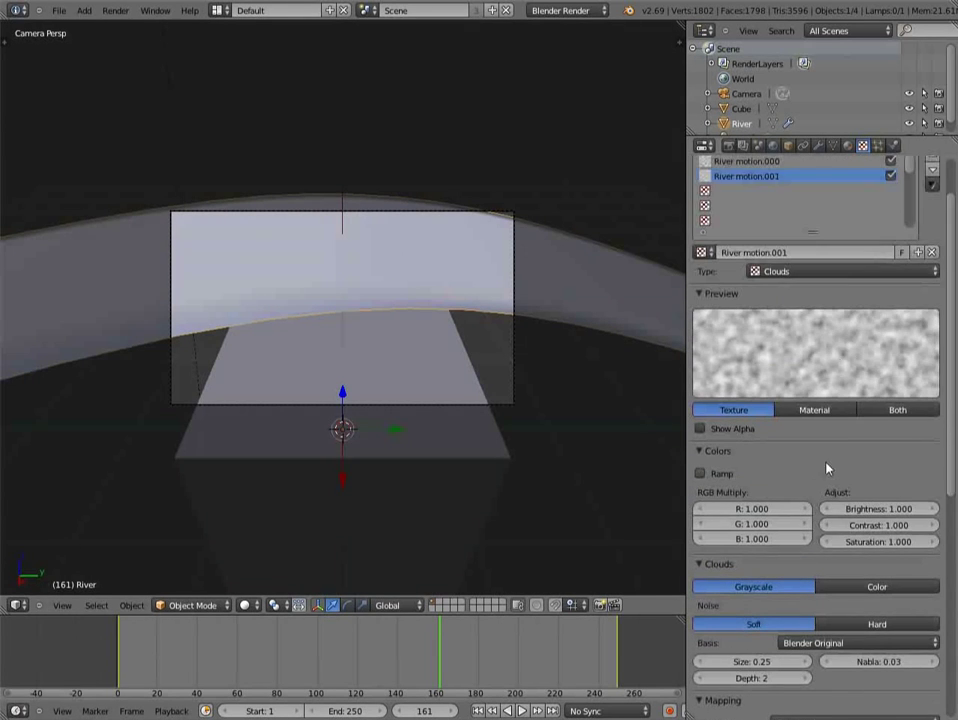
left_click(846, 146)
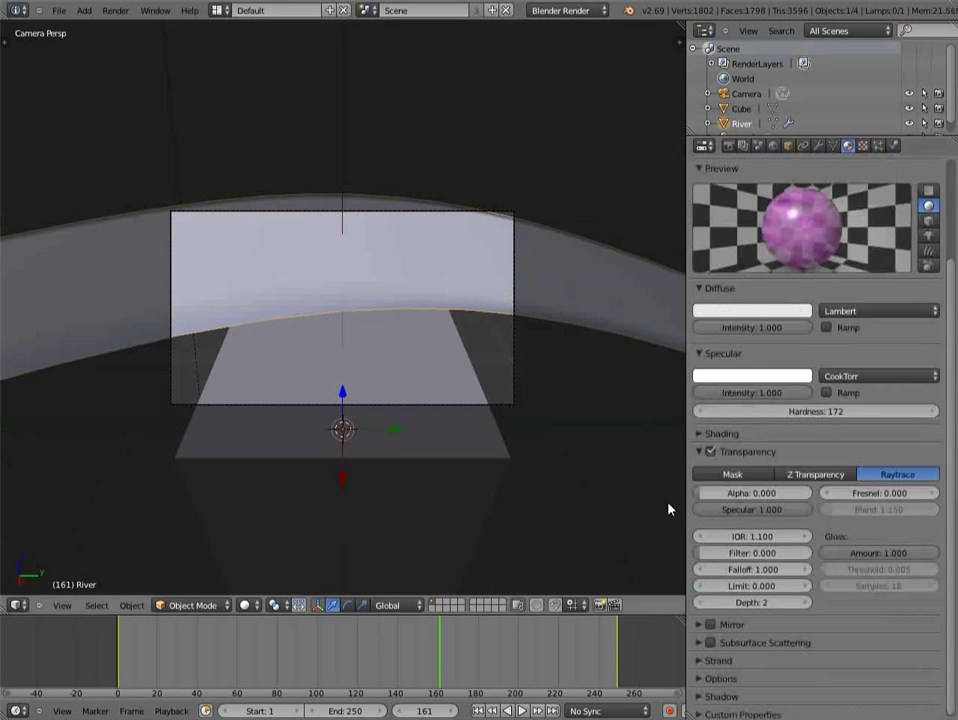
left_click(712, 453)
- Enable the color ramp on the River motion.001 texture and set its black stop's alpha to 1
left_click(863, 146)
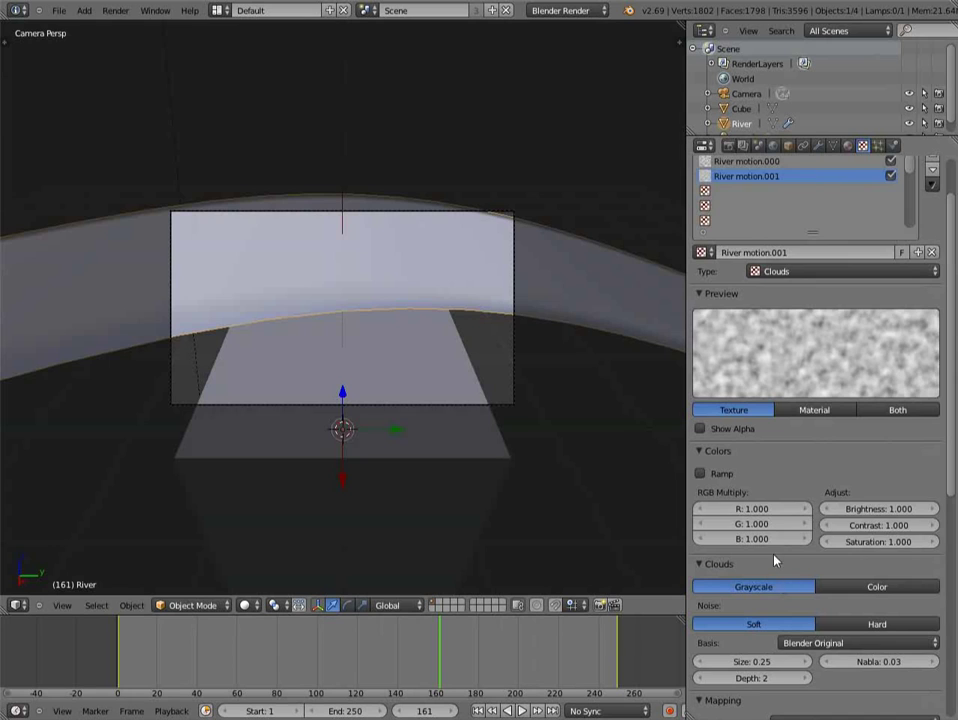
scroll(805, 540, "down", 4)
left_click(700, 263)
scroll(804, 428, "up", 4)
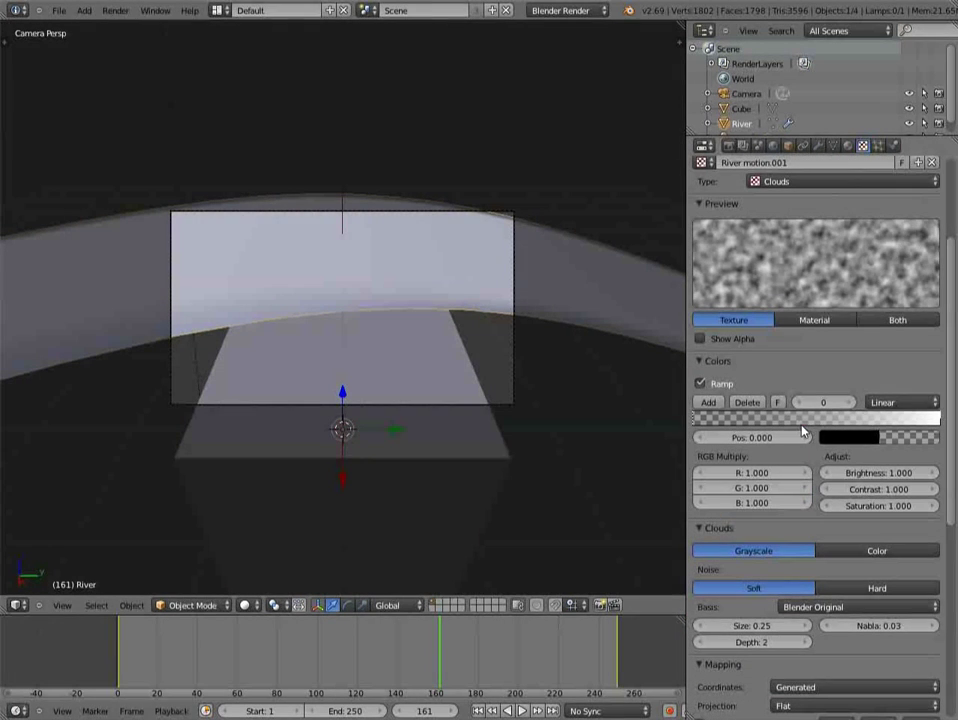
left_click(854, 438)
left_click_drag(838, 420, 932, 420)
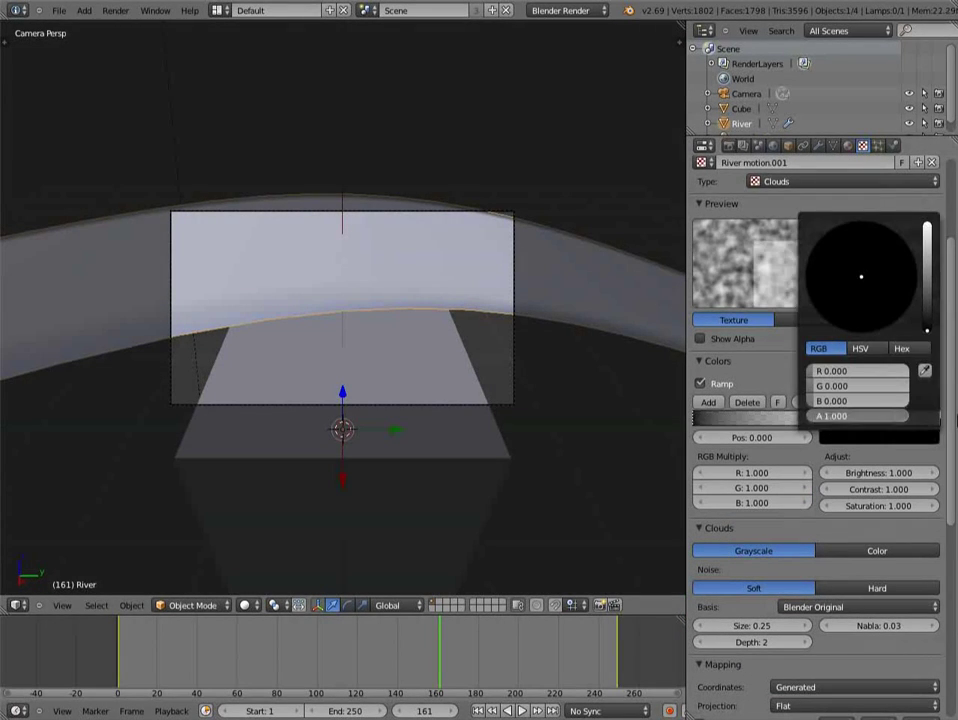
- Set the render resolution to 20% and the anti-aliasing samples to 5, and render frame 161
key("KP_5")
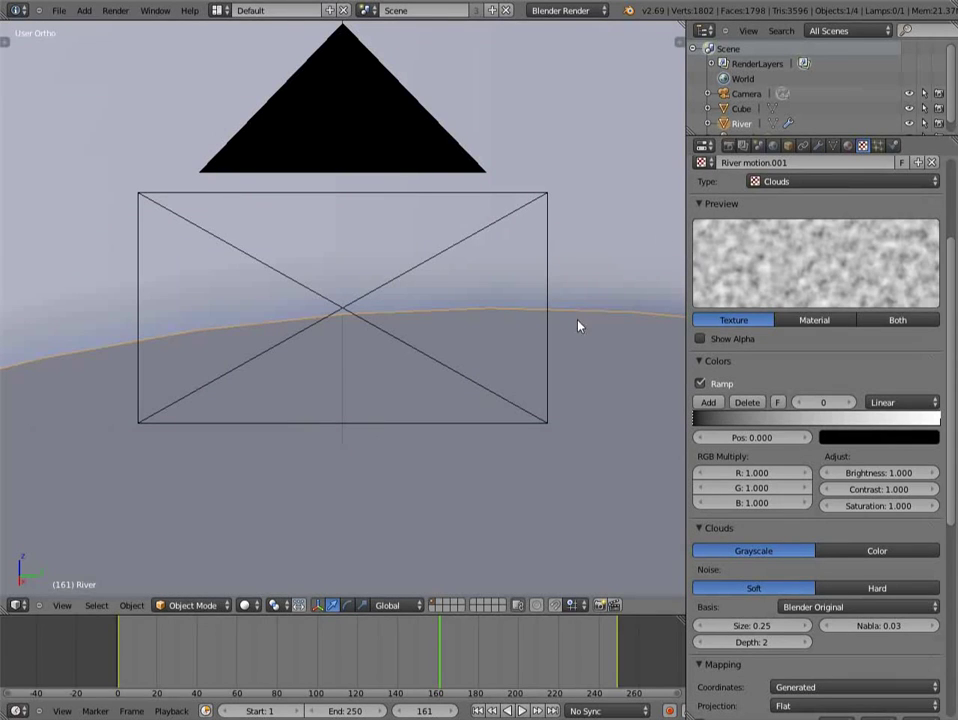
left_click(728, 145)
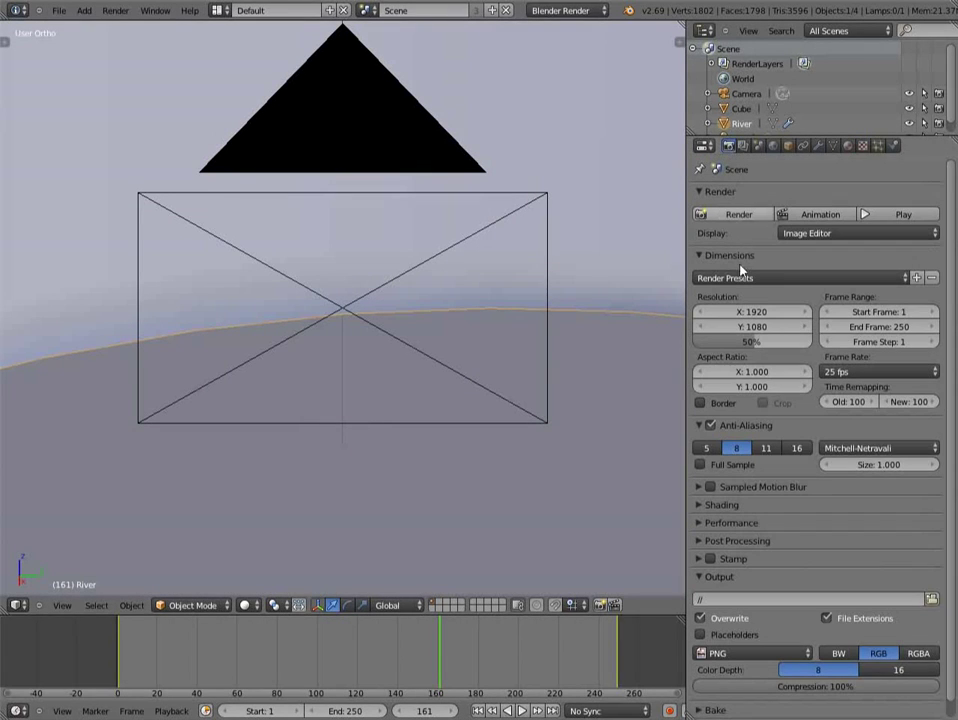
left_click(754, 340)
type("20")
key("Return")
left_click(708, 448)
key("F12")
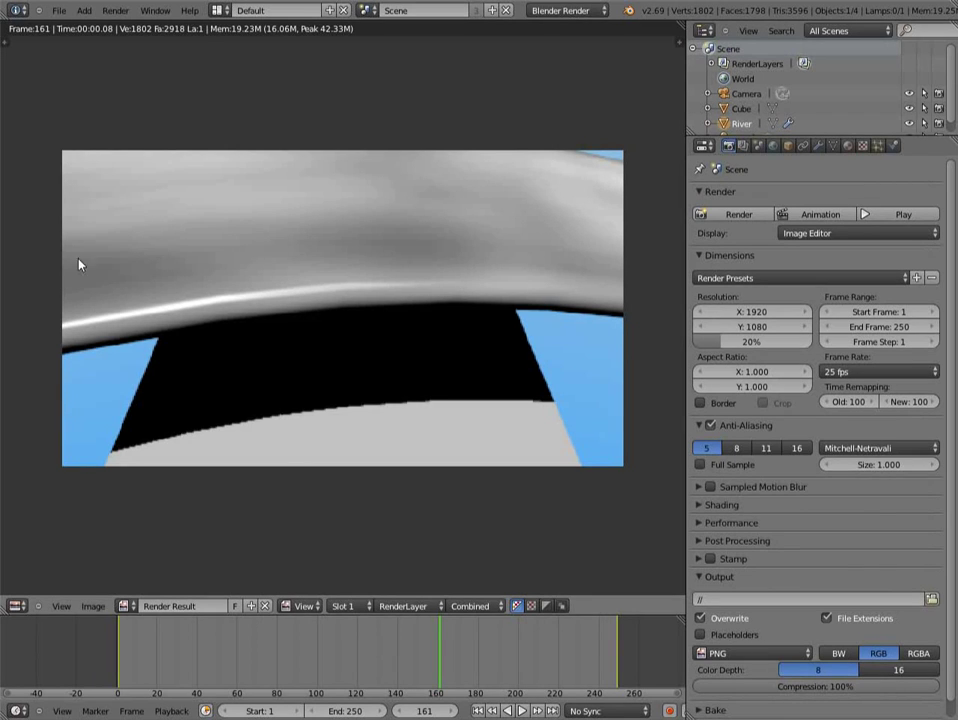
- Set the River motion.001 texture's mapping size to 2 on X, Y and Z, and render frame 161
left_click(849, 146)
left_click(863, 146)
scroll(868, 412, "down", 4)
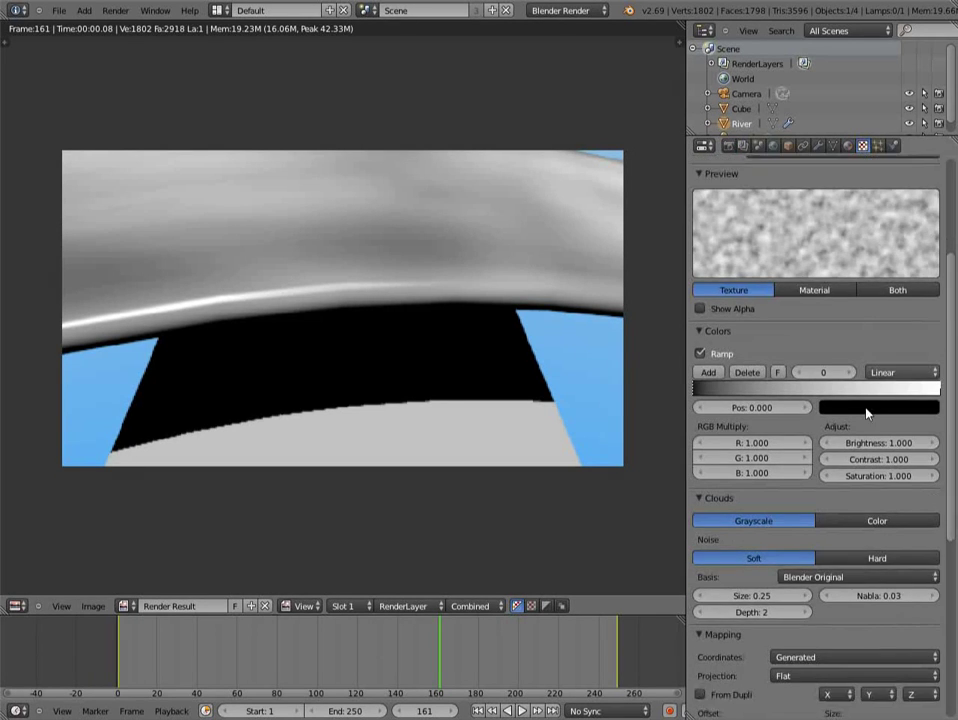
scroll(866, 412, "down", 5)
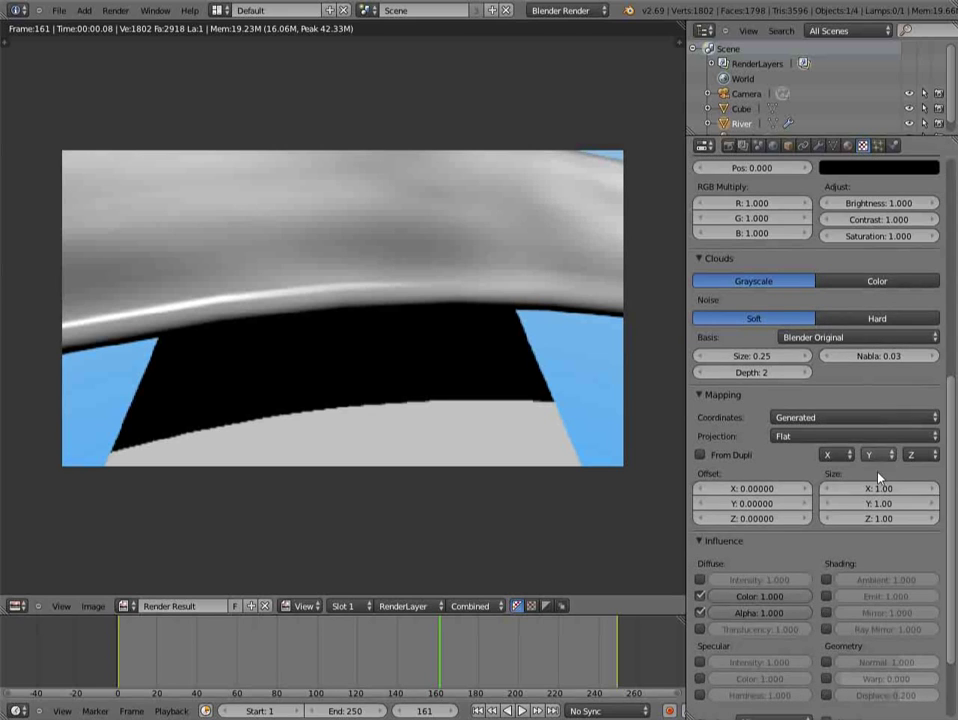
left_click(880, 489)
type("2")
key("Tab")
type("2")
key("Tab")
type("2")
key("Return")
key("F12")
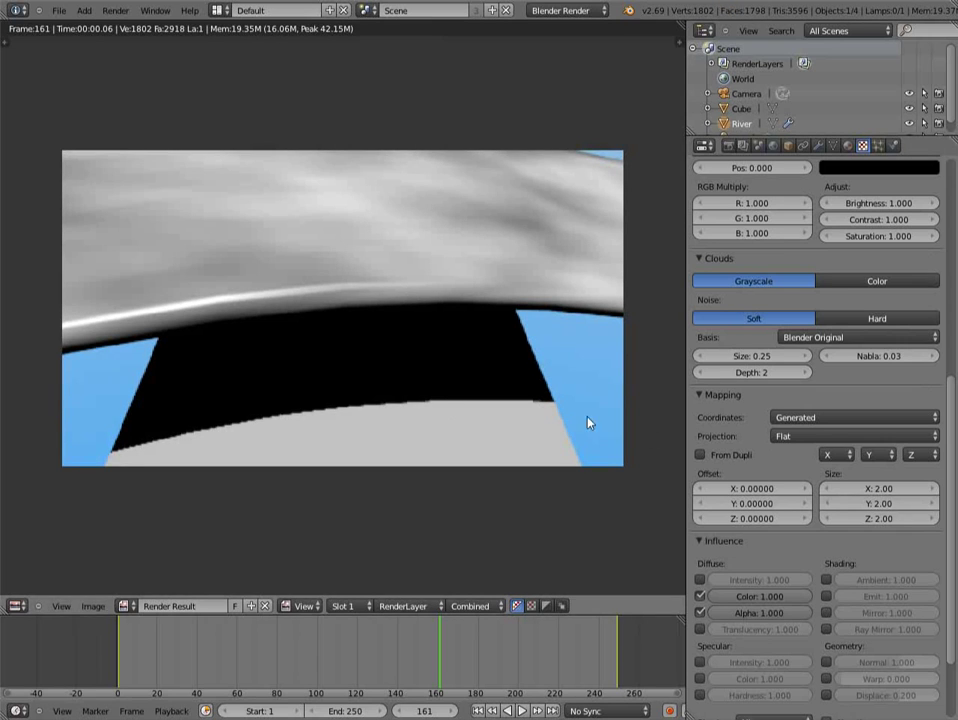
- Disable the texture's Alpha influence, enable its Normal influence, and render the frame again before returning to the 3D view
left_click(701, 614)
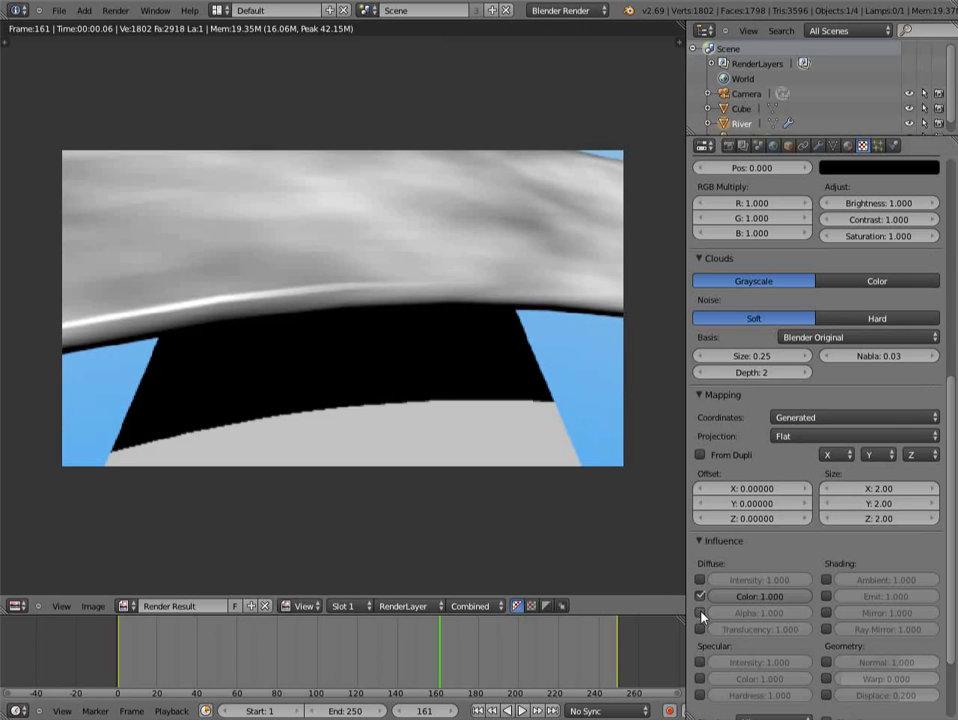
left_click(826, 662)
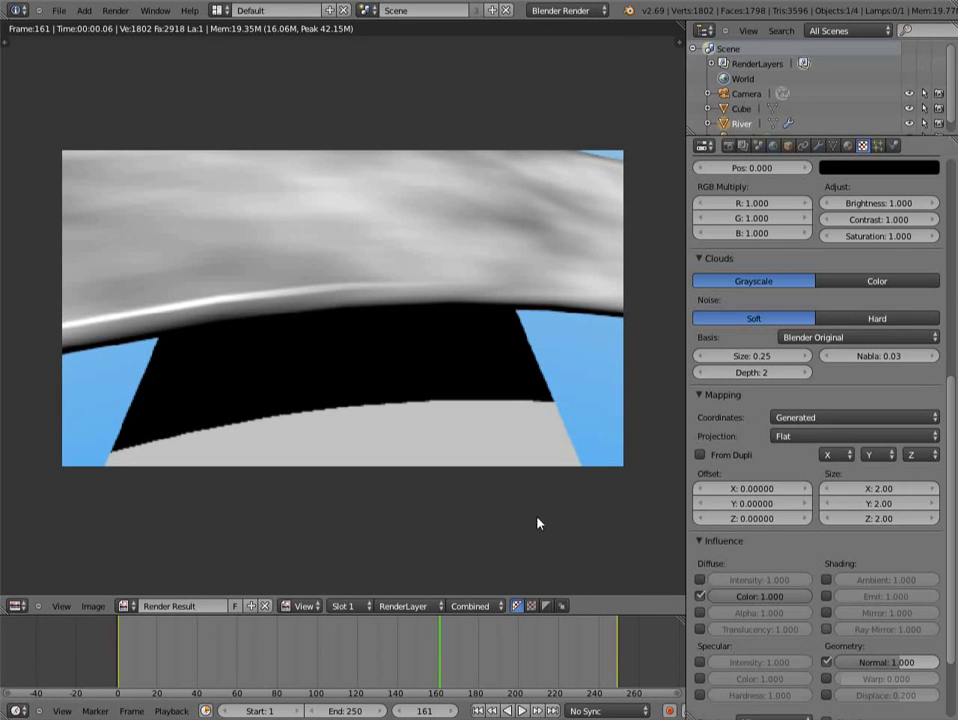
key("F12")
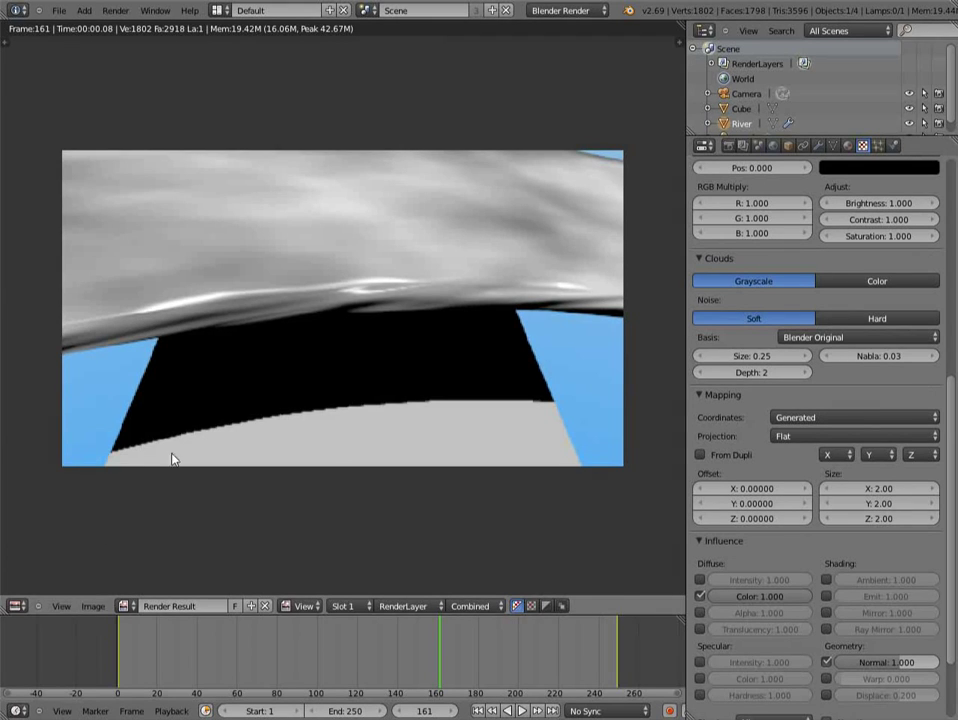
key("Escape")
- Examine the whole river's shape and axis directions from several angles, along with the texture's cloud and mapping settings
scroll(437, 377, "down", 8)
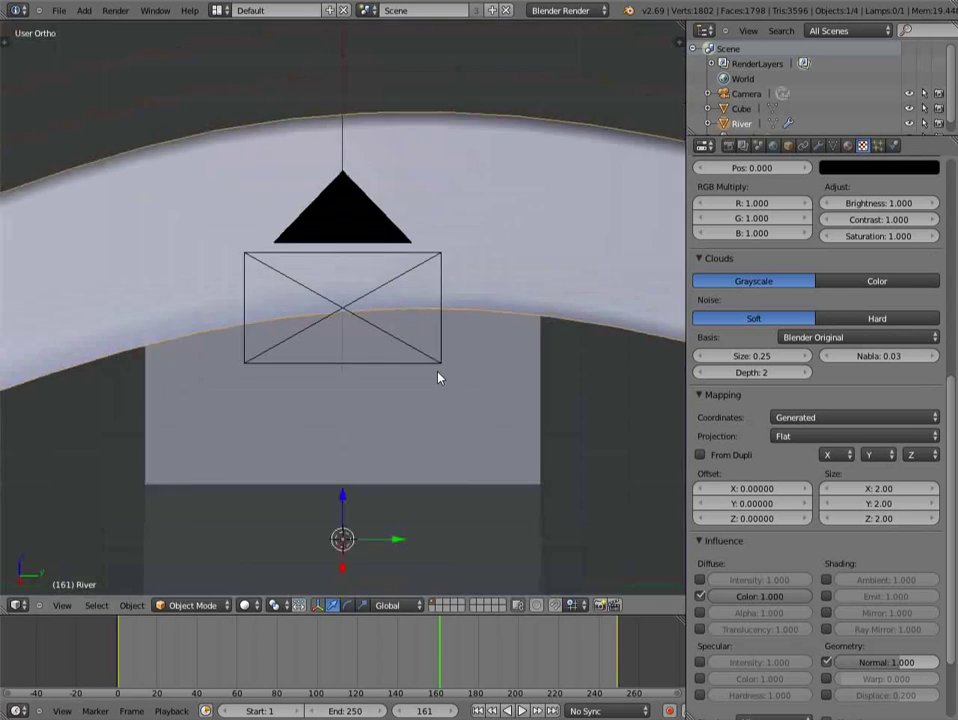
middle_click_drag(372, 330, 475, 346)
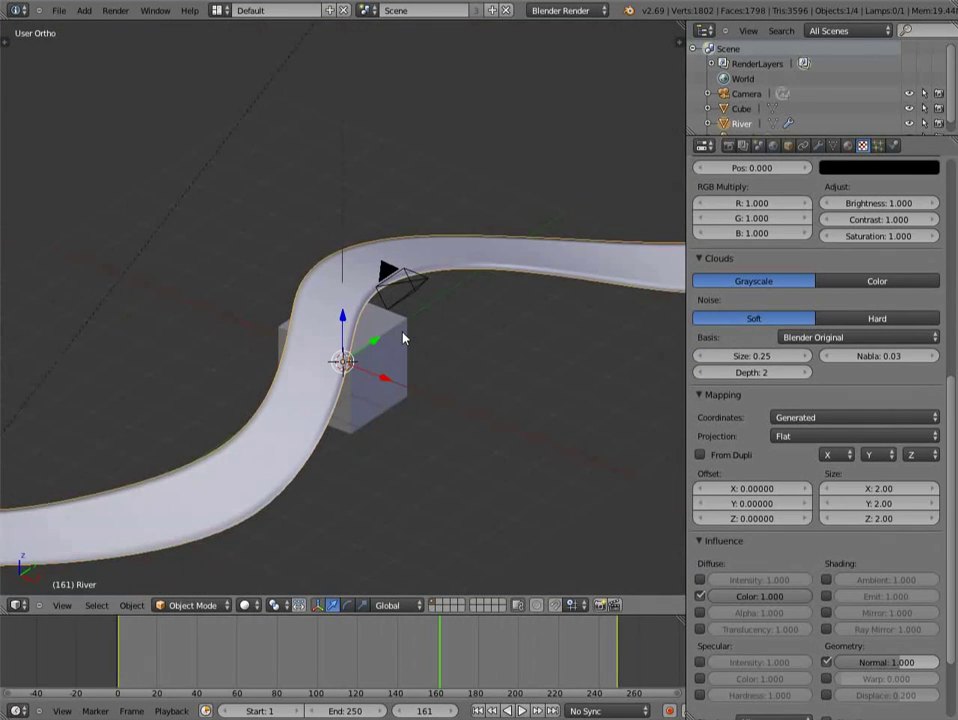
scroll(403, 338, "down", 3)
mouse_move(374, 381)
middle_mouse_down()
mouse_move(297, 327)
mouse_move(288, 300)
mouse_move(306, 387)
mouse_move(391, 400)
mouse_move(356, 403)
mouse_move(384, 360)
middle_mouse_up()
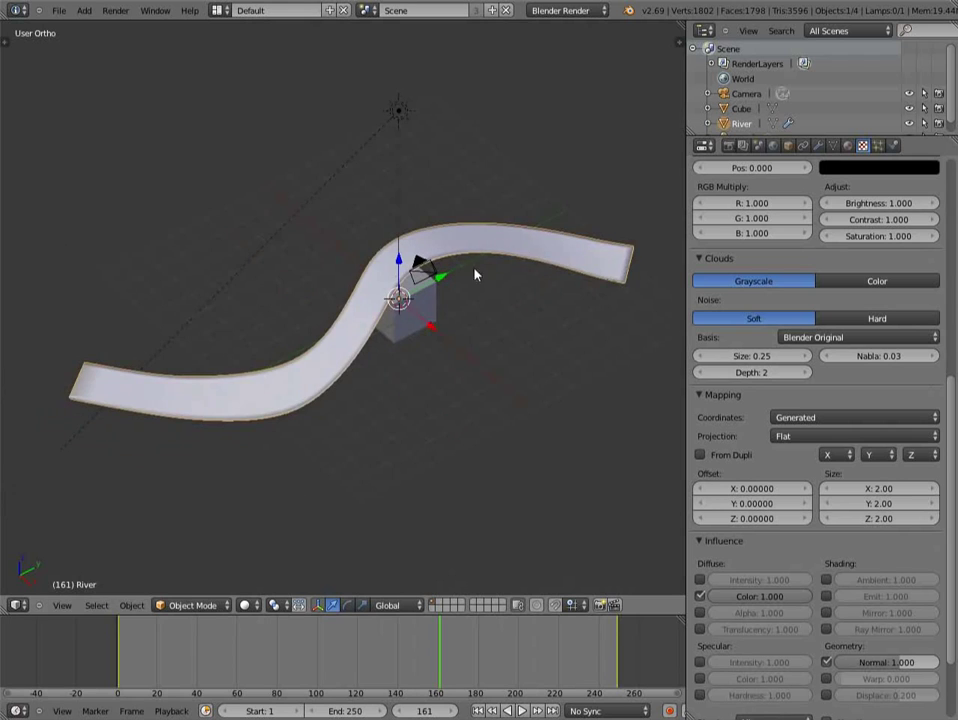
middle_click_drag(173, 450, 139, 443)
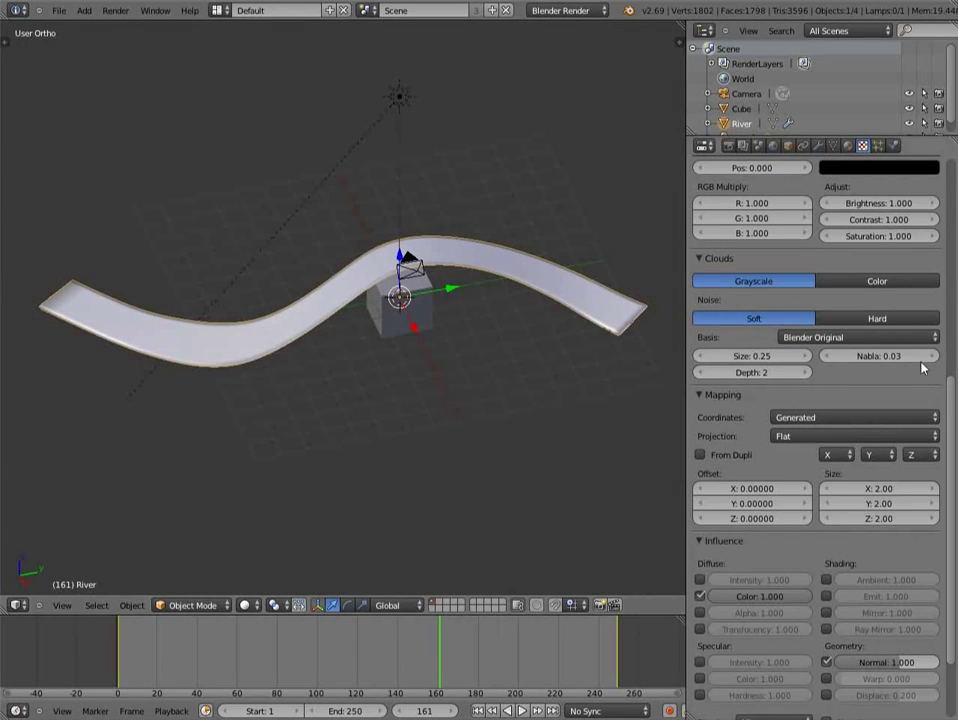
scroll(858, 371, "up", 1)
scroll(858, 371, "up", 2)
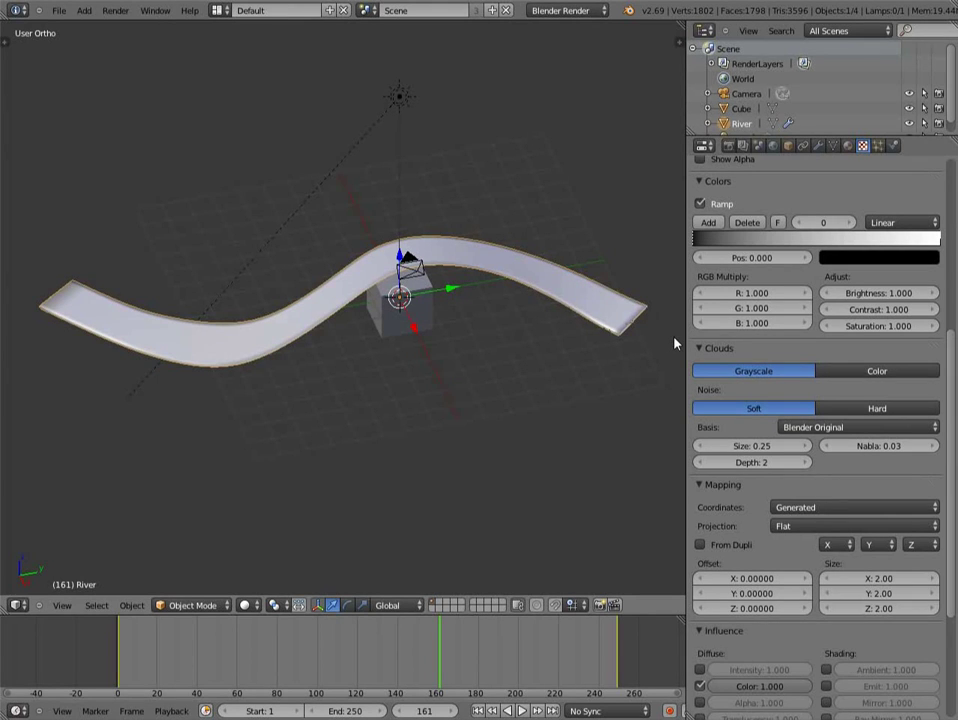
middle_click_drag(302, 236, 468, 312)
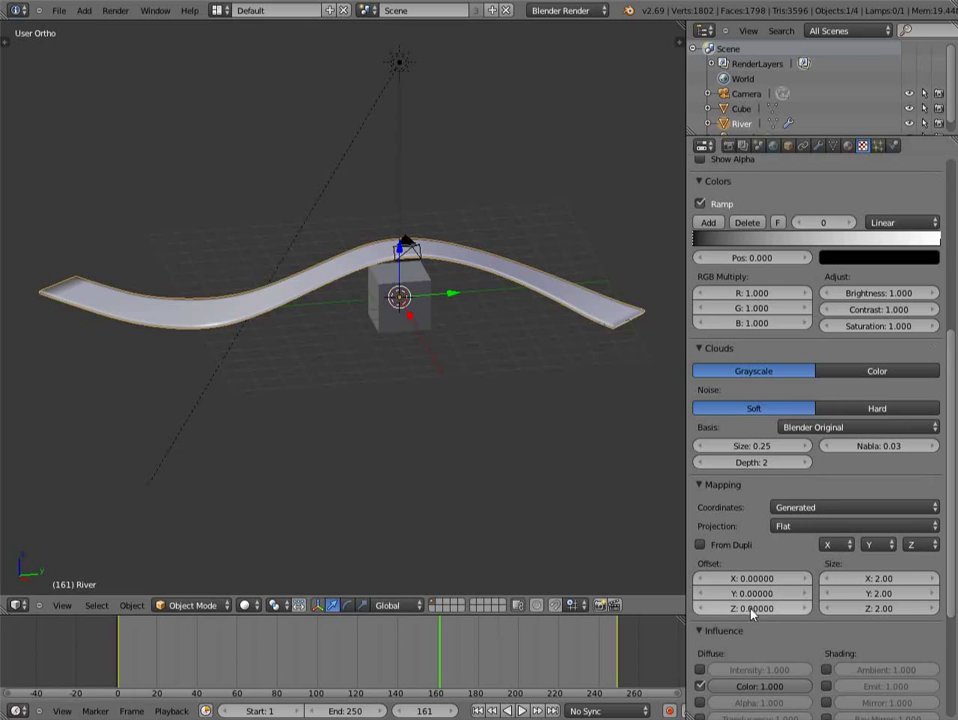
- Turn off the River's Subsurf modifier in the viewport and in edit mode
left_click(243, 605)
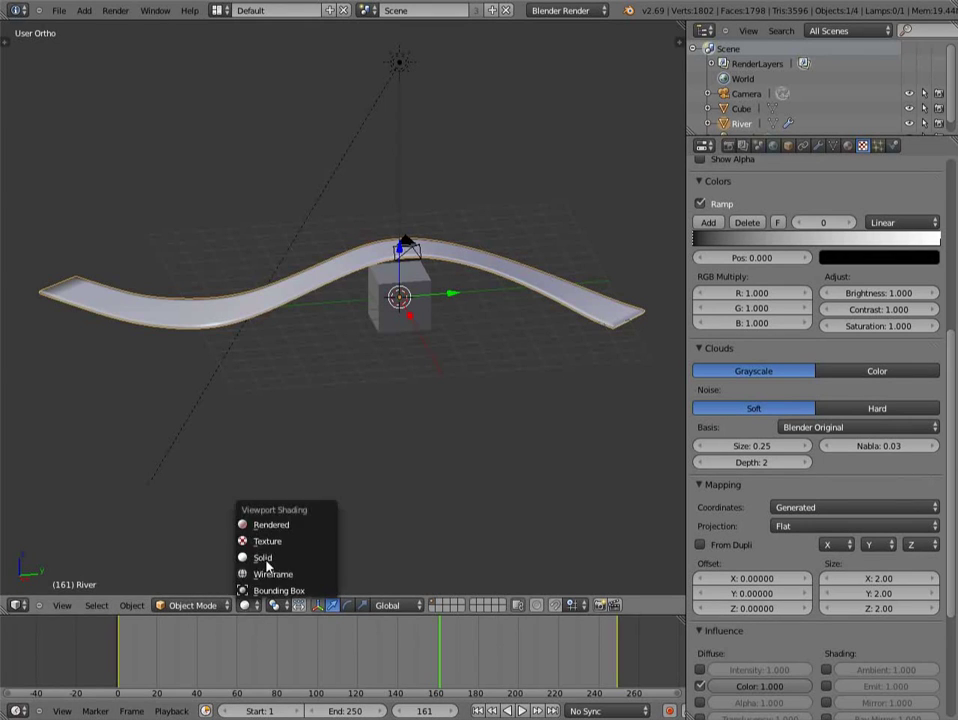
left_click(848, 146)
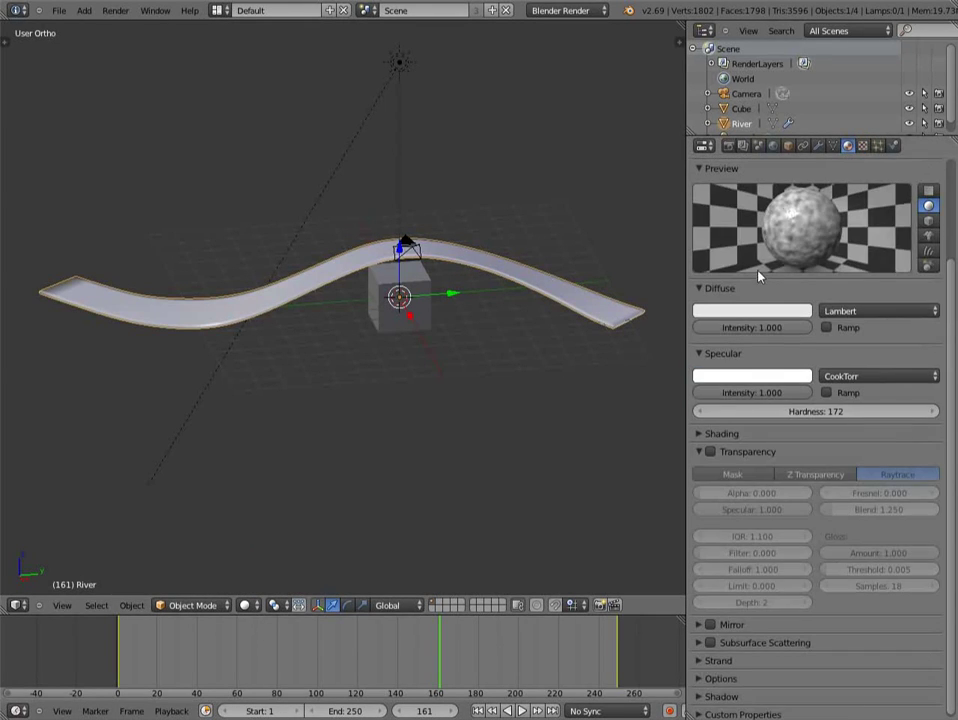
left_click(818, 146)
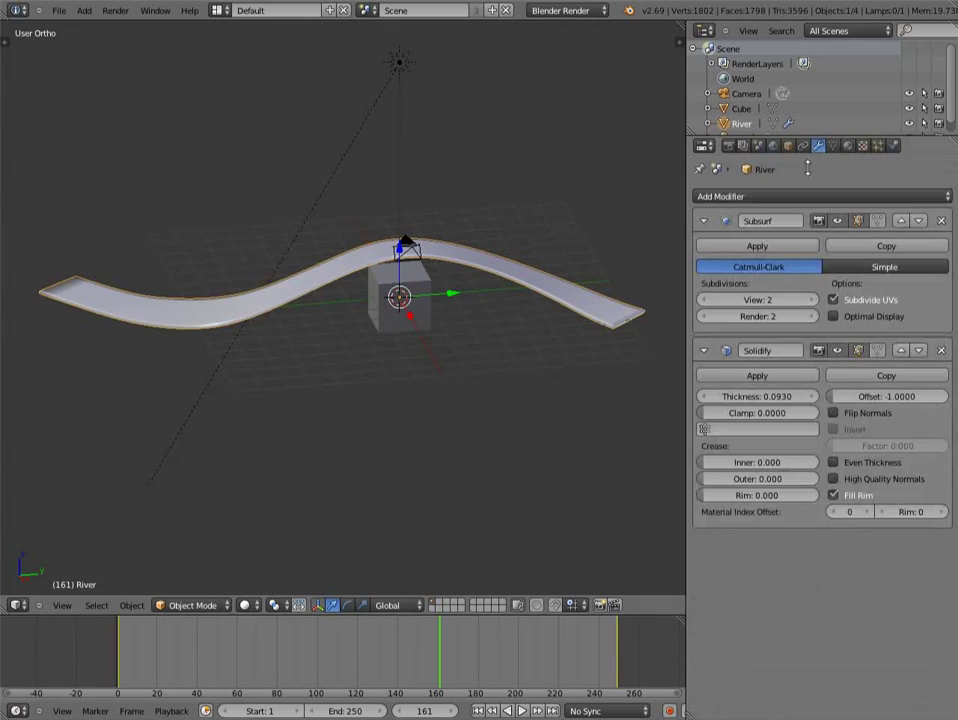
left_click(838, 222)
left_click(858, 222)
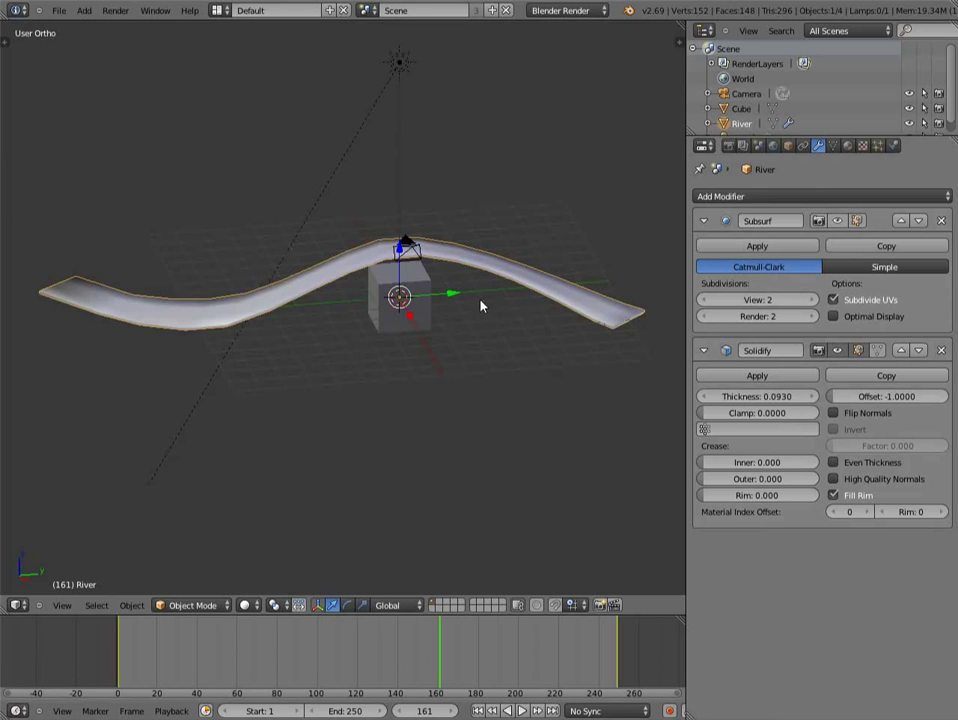
- Show the river bend above the cube close up with Rendered viewport shading
middle_click_drag(384, 250, 382, 344, "shift")
scroll(382, 347, "up", 5)
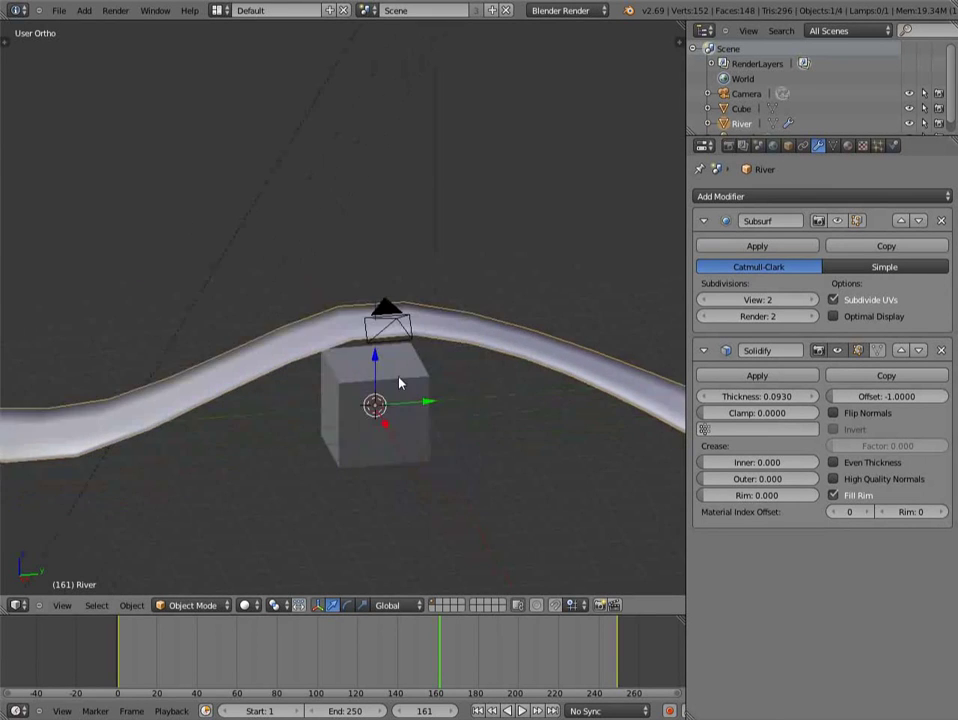
middle_click_drag(382, 397, 368, 440)
scroll(436, 459, "up", 4)
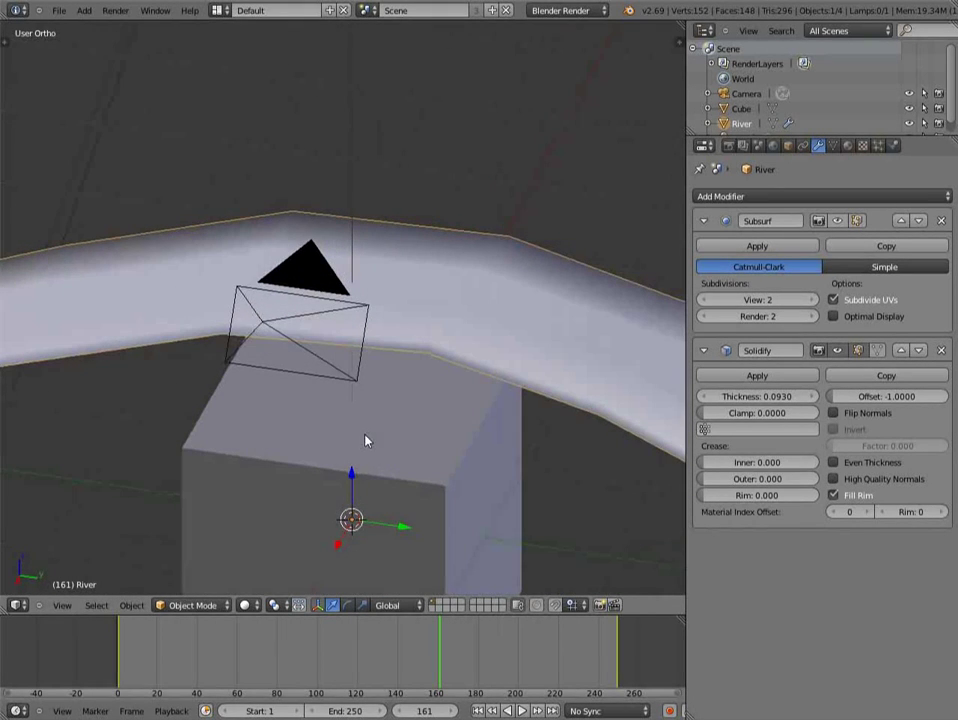
left_click(248, 605)
left_click(276, 524)
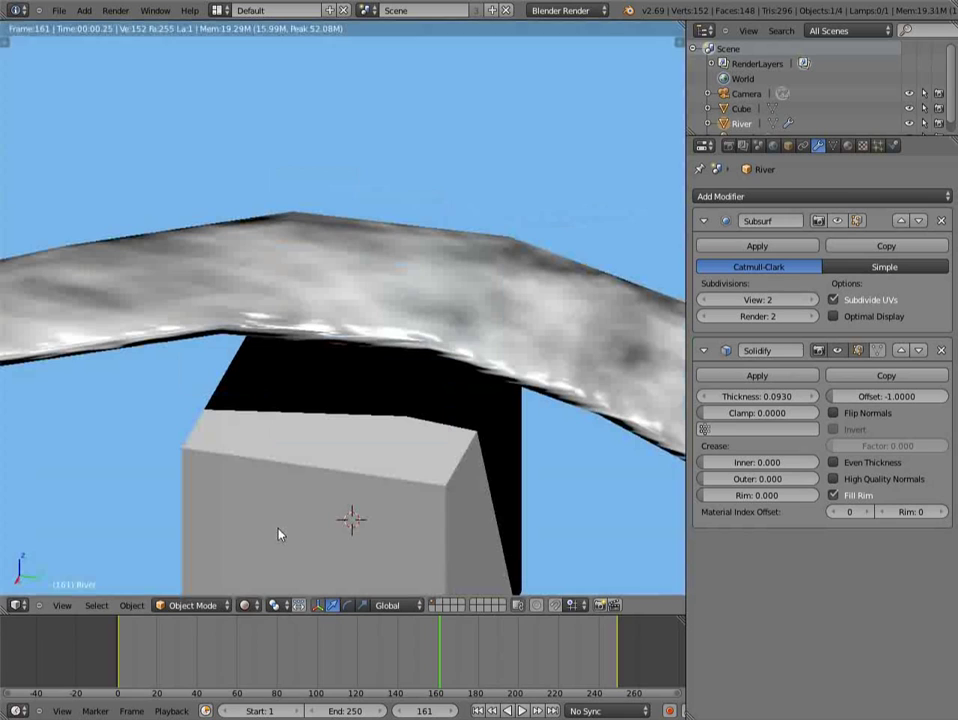
- Try a Z offset of about 0.06 on the River motion.001 texture, and set it back to 0
left_click(847, 146)
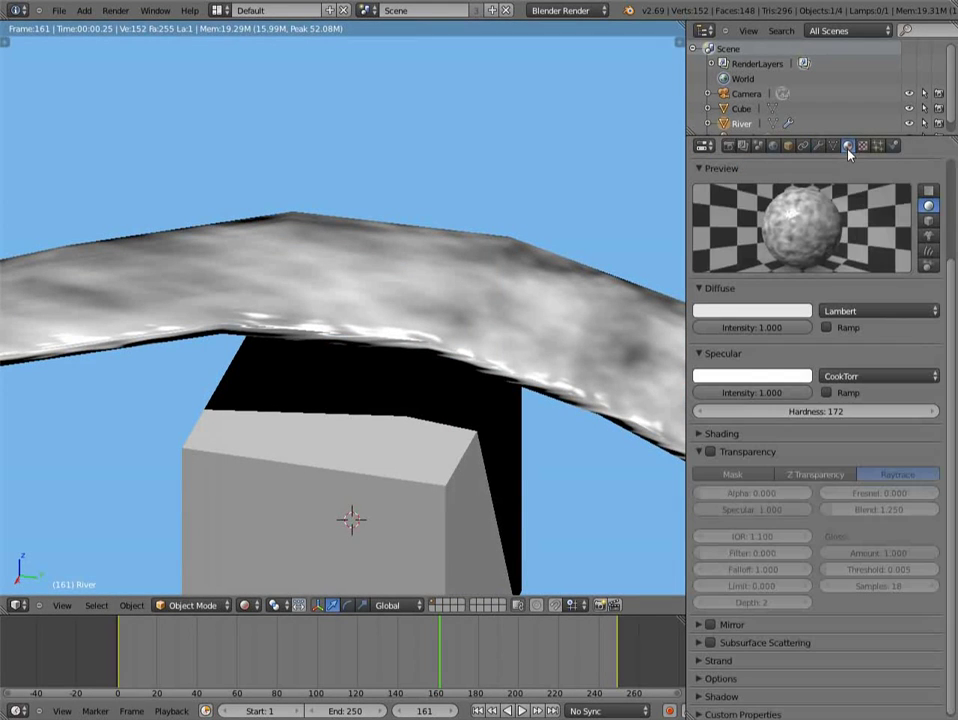
left_click(863, 146)
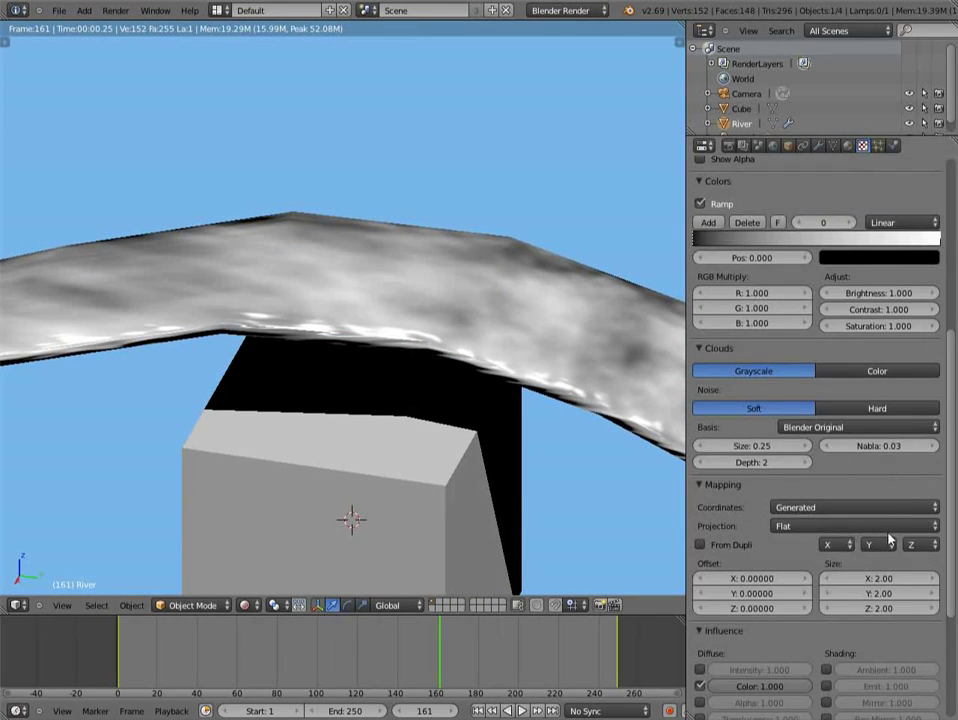
scroll(749, 493, "down", 5)
mouse_move(756, 429)
left_mouse_down()
mouse_move(757, 437)
mouse_move(742, 430)
mouse_move(759, 428)
mouse_move(738, 430)
mouse_move(783, 438)
mouse_move(763, 437)
left_mouse_up()
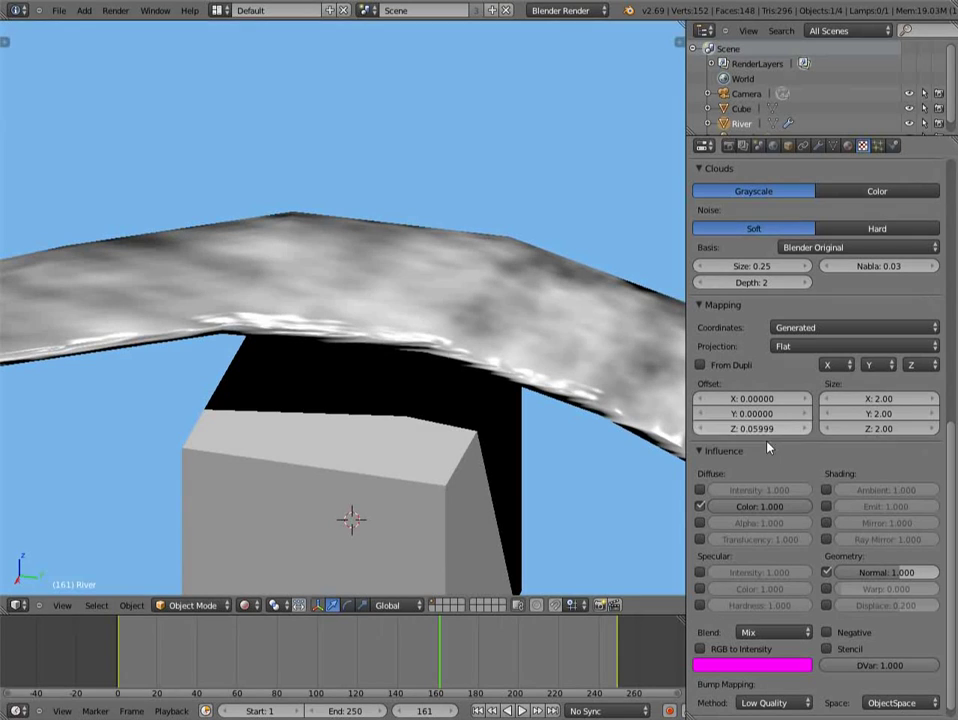
left_click(745, 428)
key("Return")
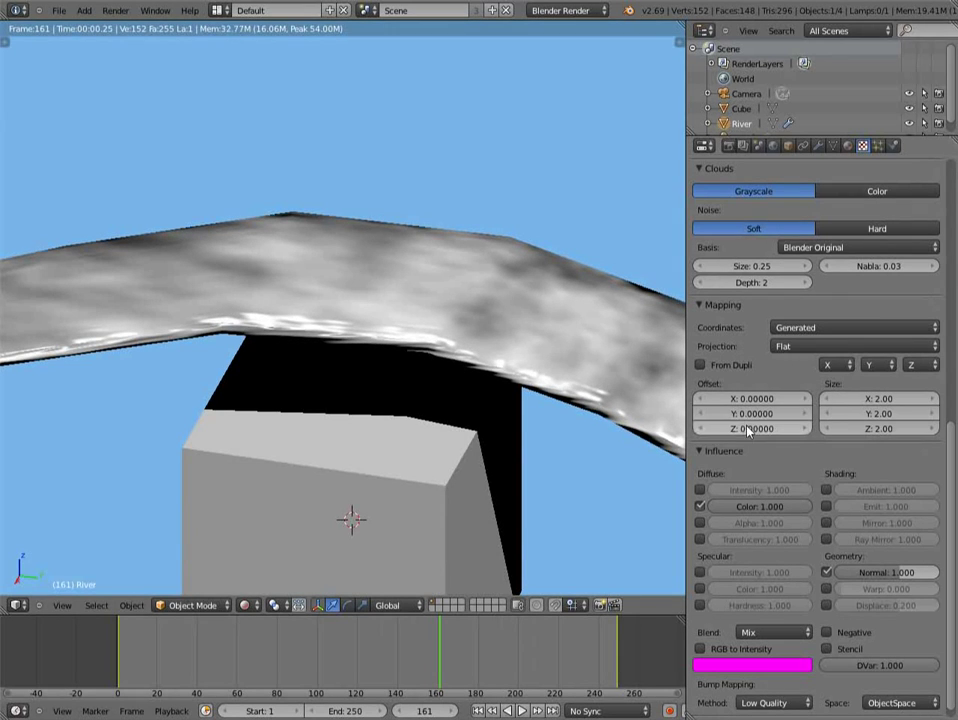
right_click(750, 428)
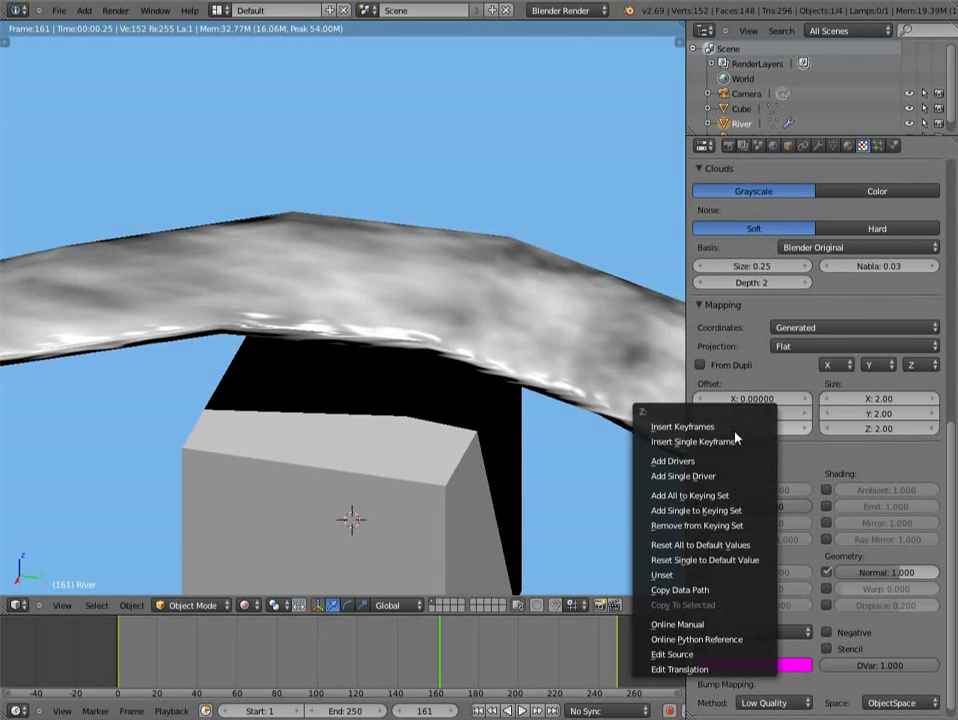
left_click(736, 441)
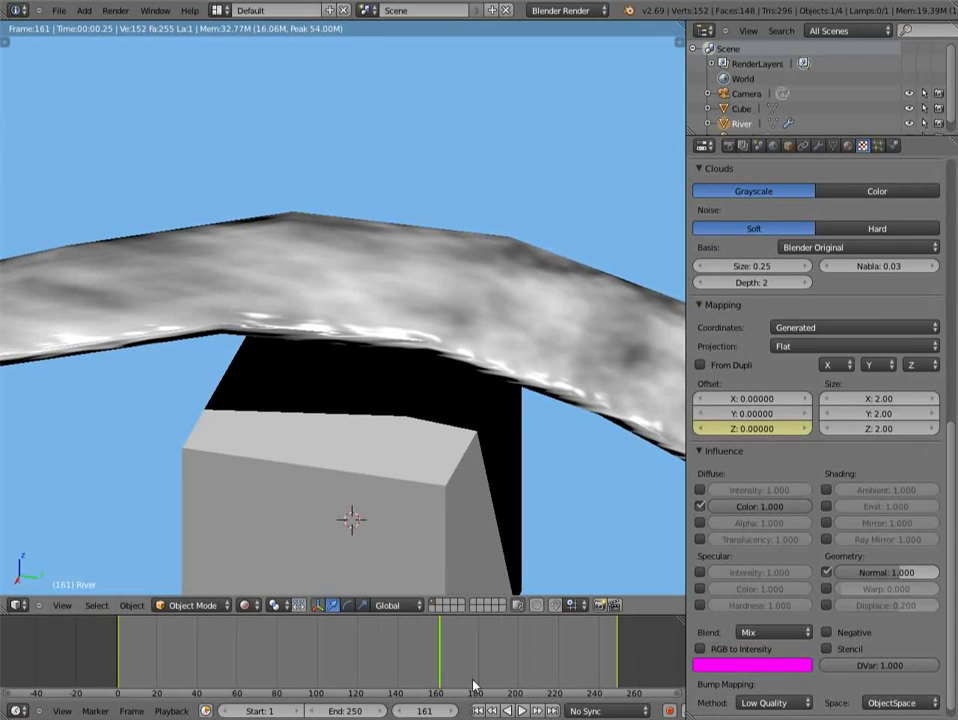
right_click(733, 430)
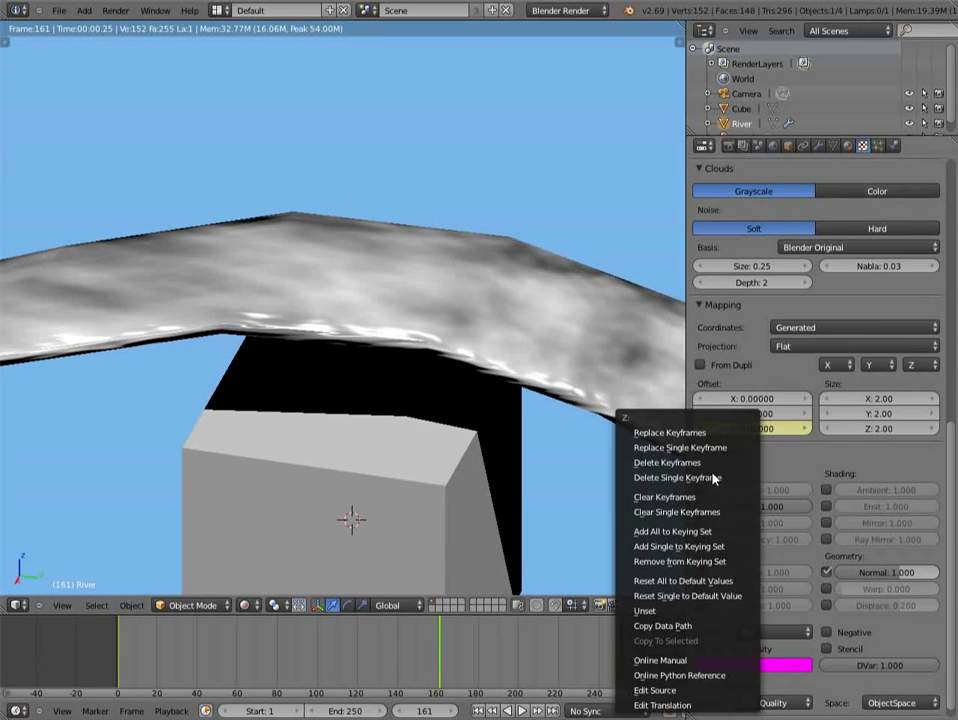
left_click(714, 479)
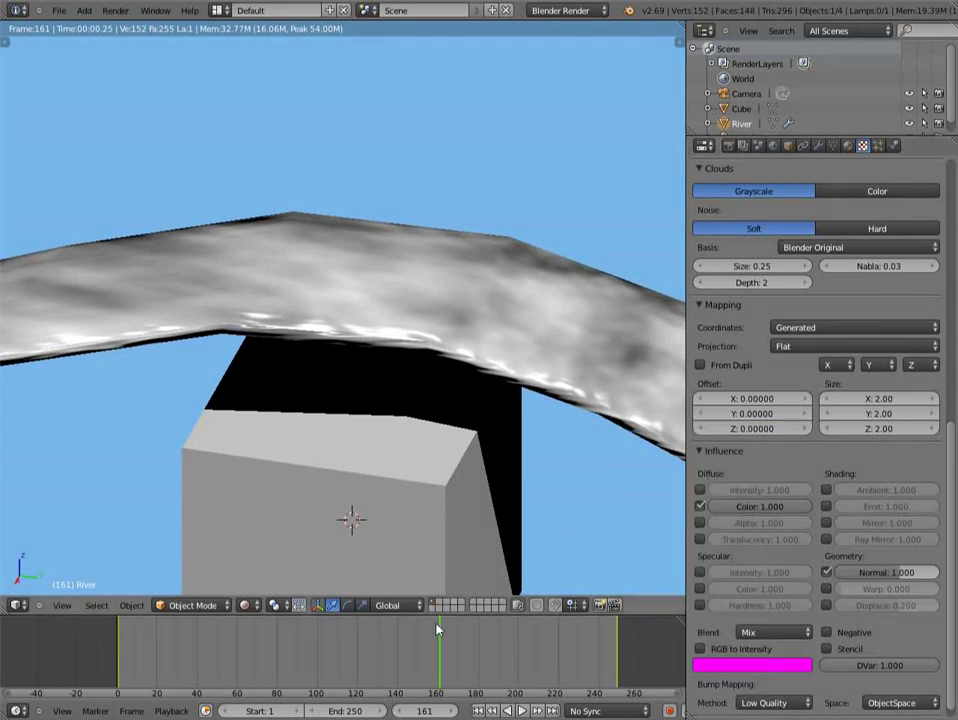
- Insert a single keyframe on the texture's Z offset of 0 at frame 1
left_click(118, 660)
right_click(735, 428)
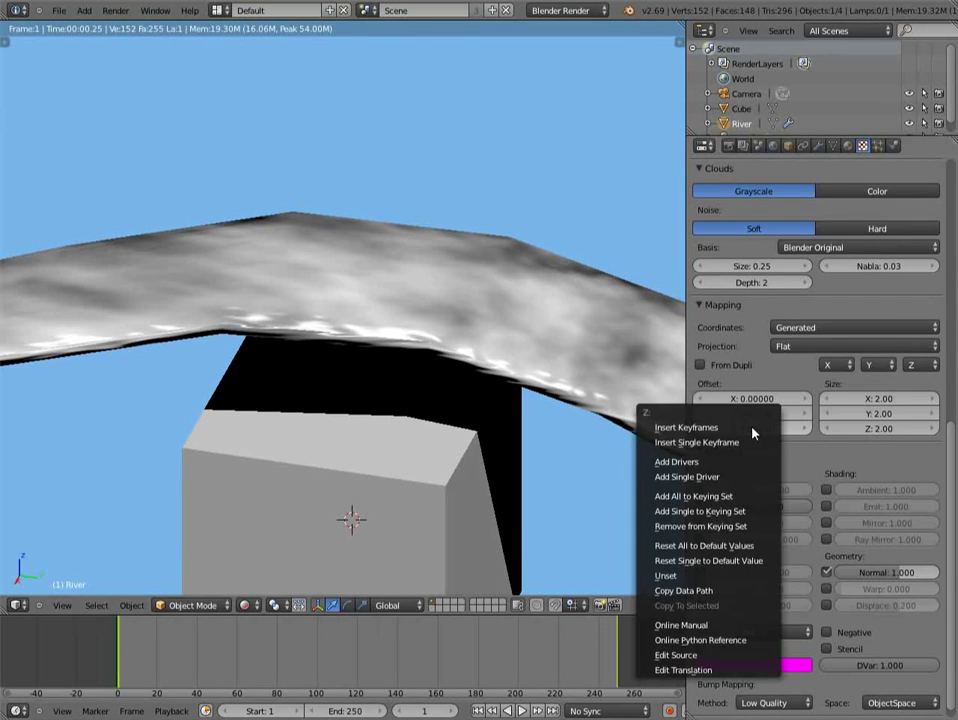
left_click(752, 447)
- Set the texture's Z offset to 1.5 at frame 249 and insert a single keyframe on it
left_click(612, 664)
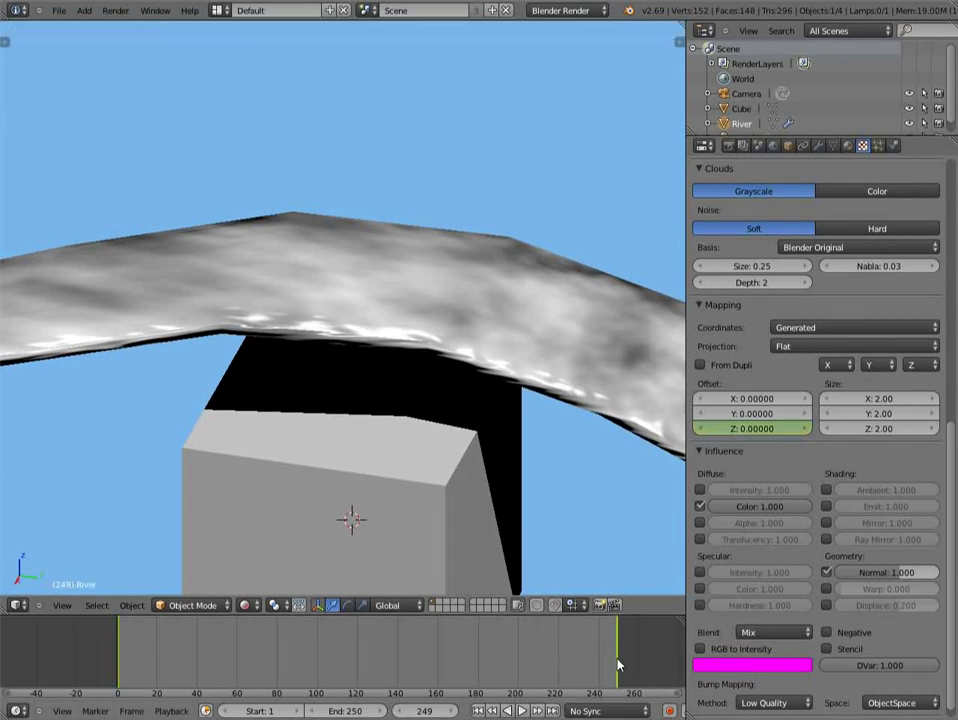
left_click(746, 428)
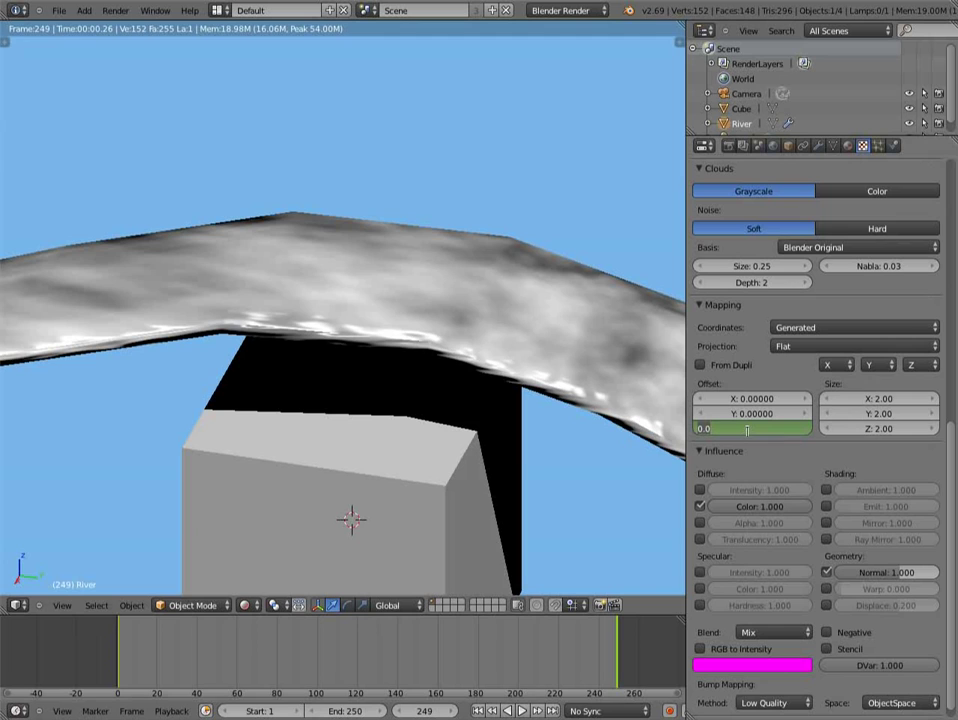
type("1.5")
key("Return")
right_click(748, 434)
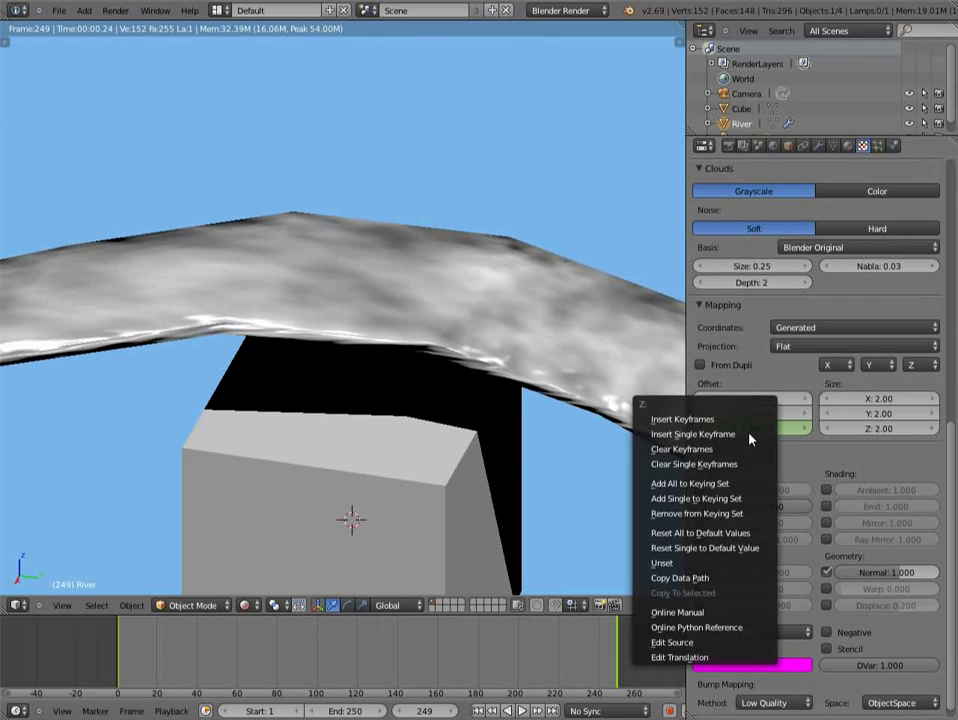
left_click(750, 436)
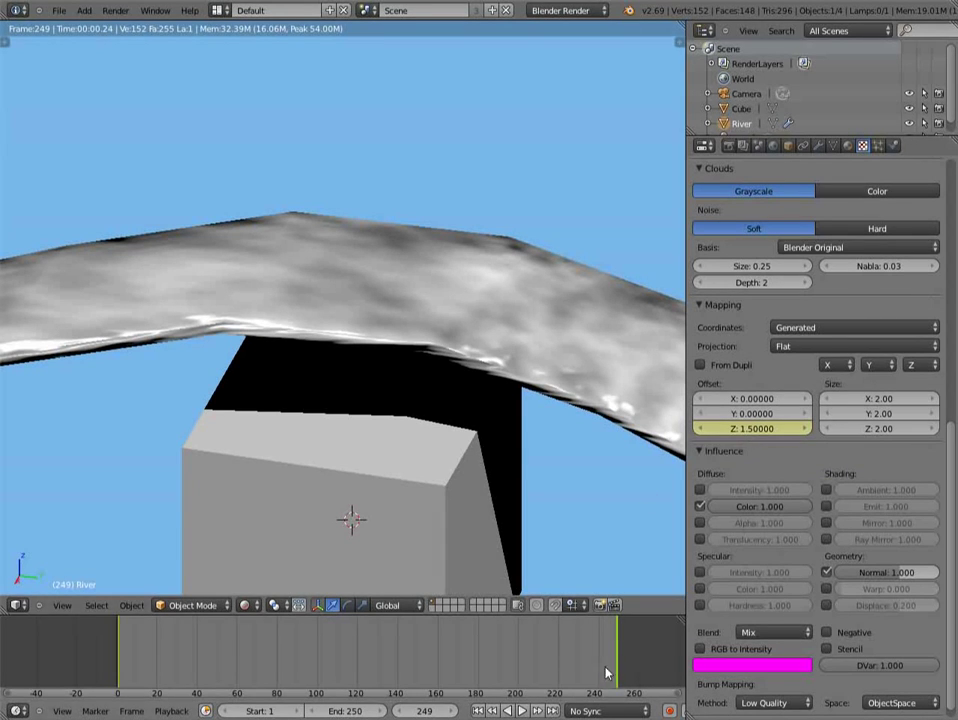
- Show the River's animation curves in the Graph Editor and set the handle type of the selected Z offset keyframes to Vector
left_click(16, 605)
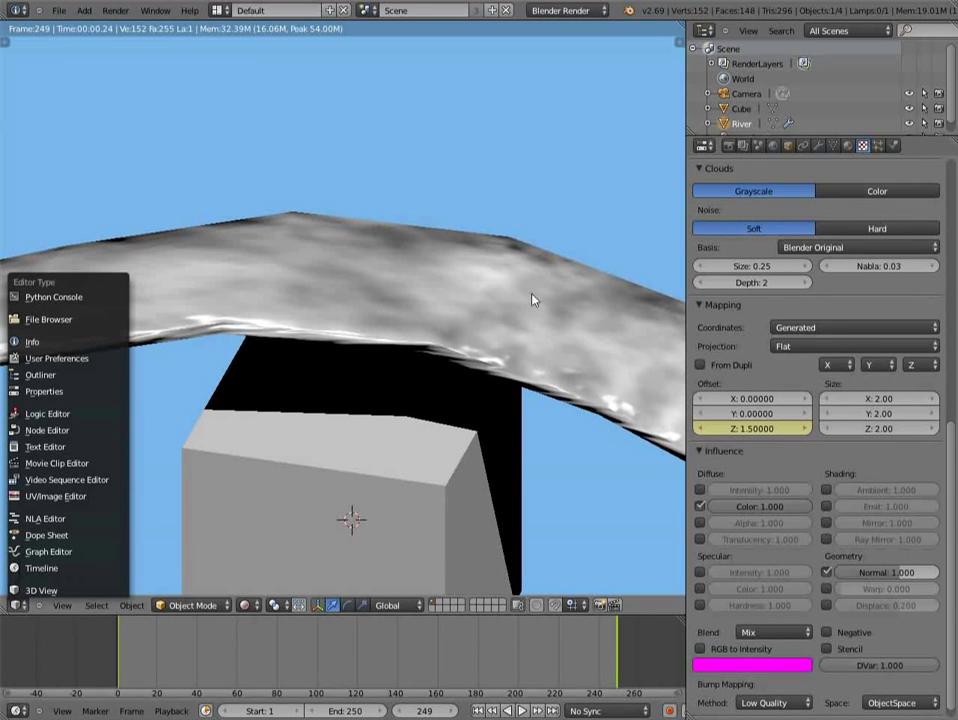
scroll(934, 410, "up", 6)
scroll(919, 406, "down", 4)
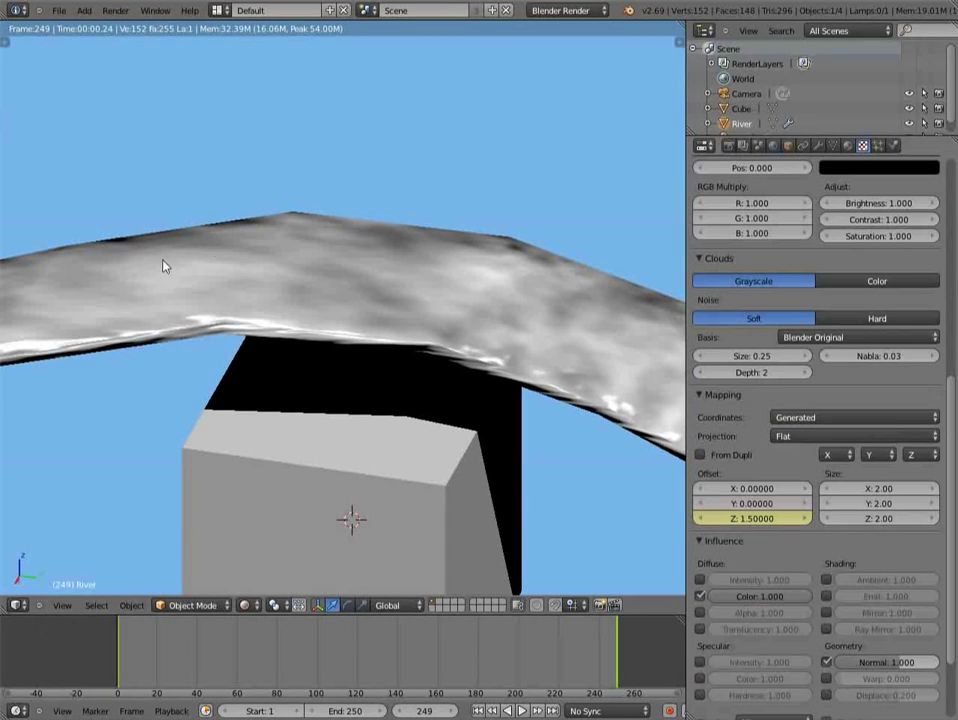
left_click(16, 605)
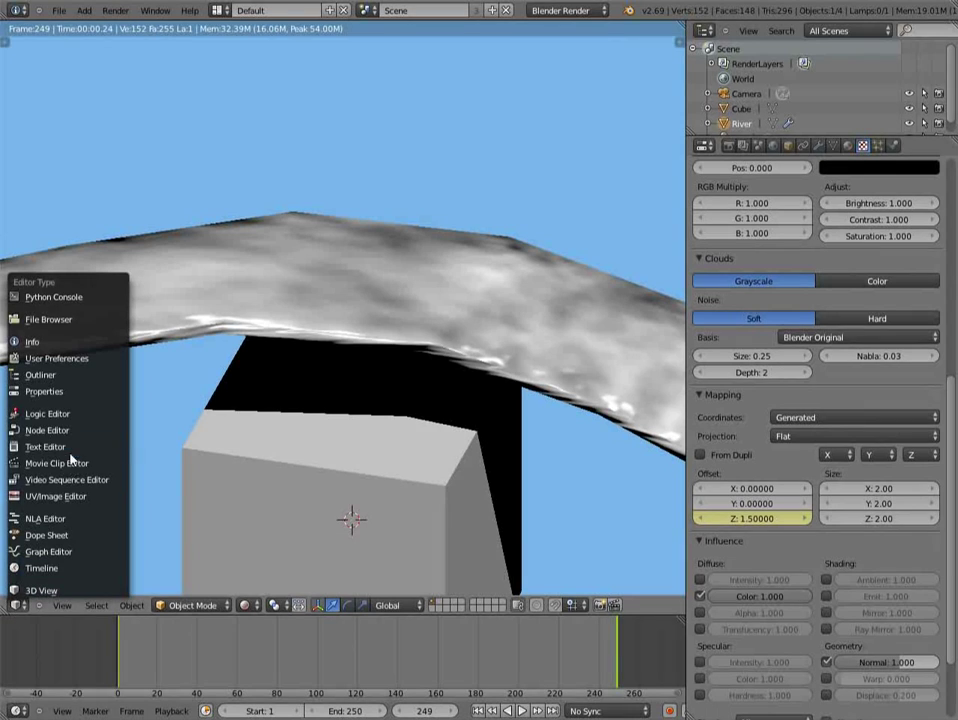
left_click(50, 551)
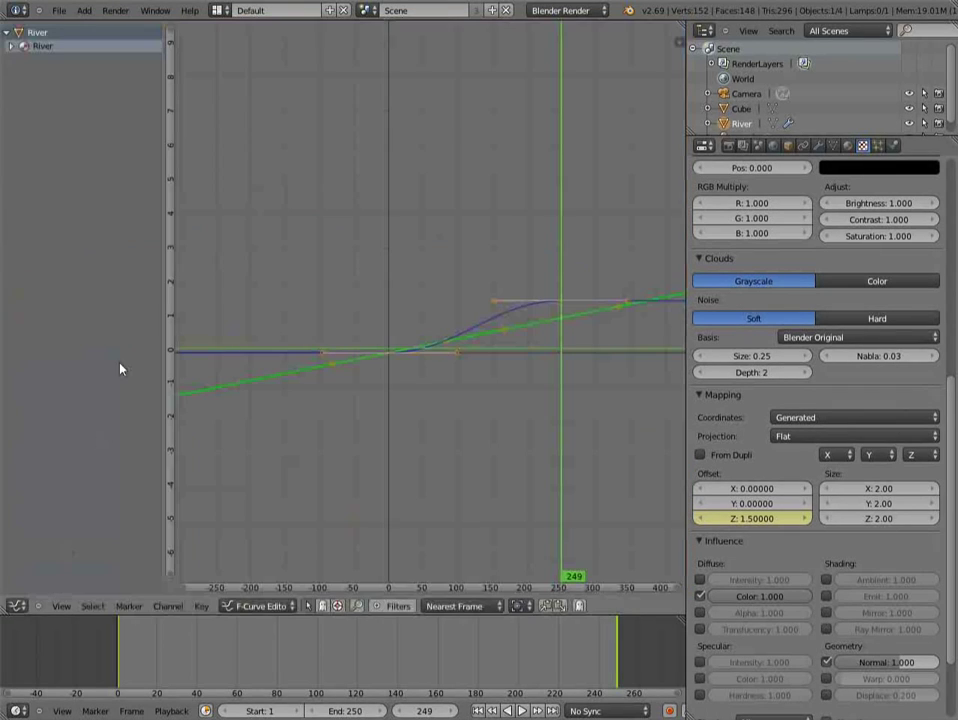
key("v")
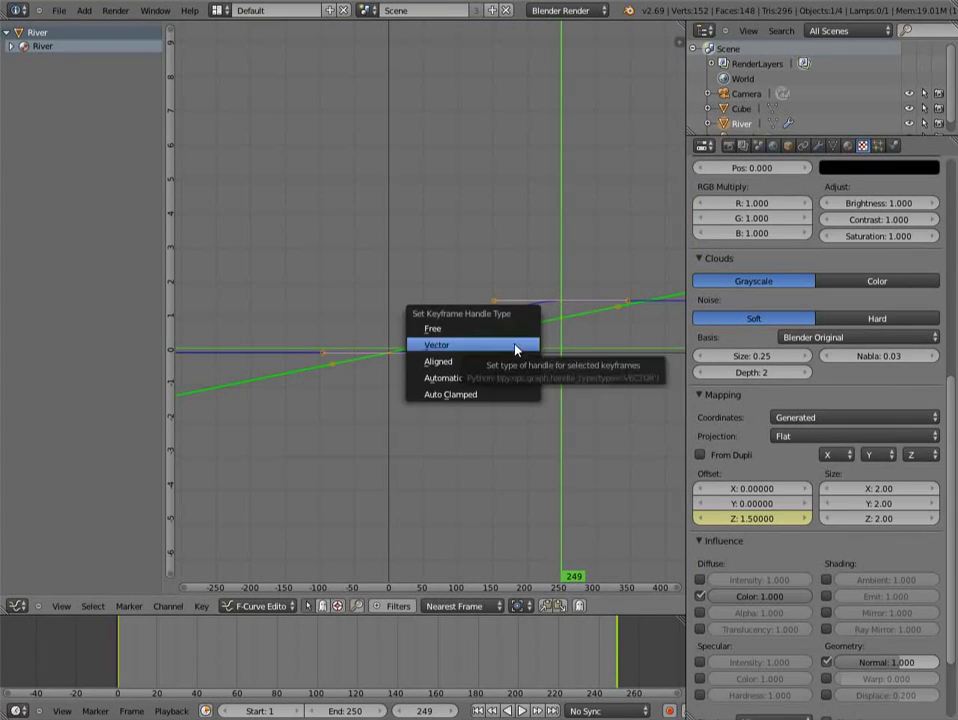
left_click(515, 345)
- Apply Linear Extrapolation to the Z offset curve and return to the 3D View
left_click(168, 606)
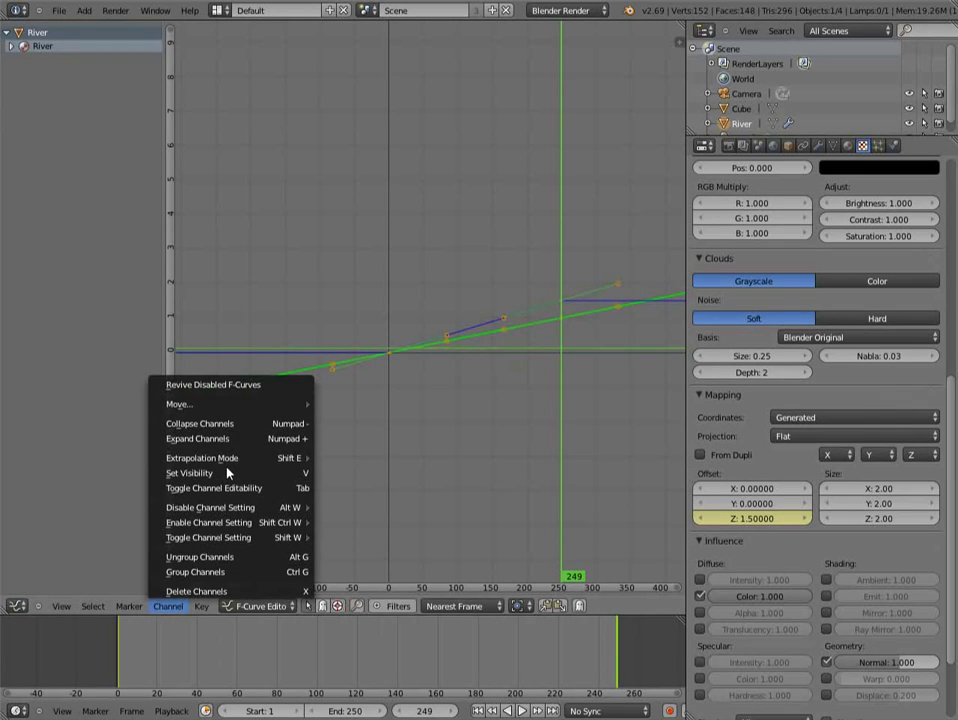
mouse_move(230, 458)
left_click(369, 476)
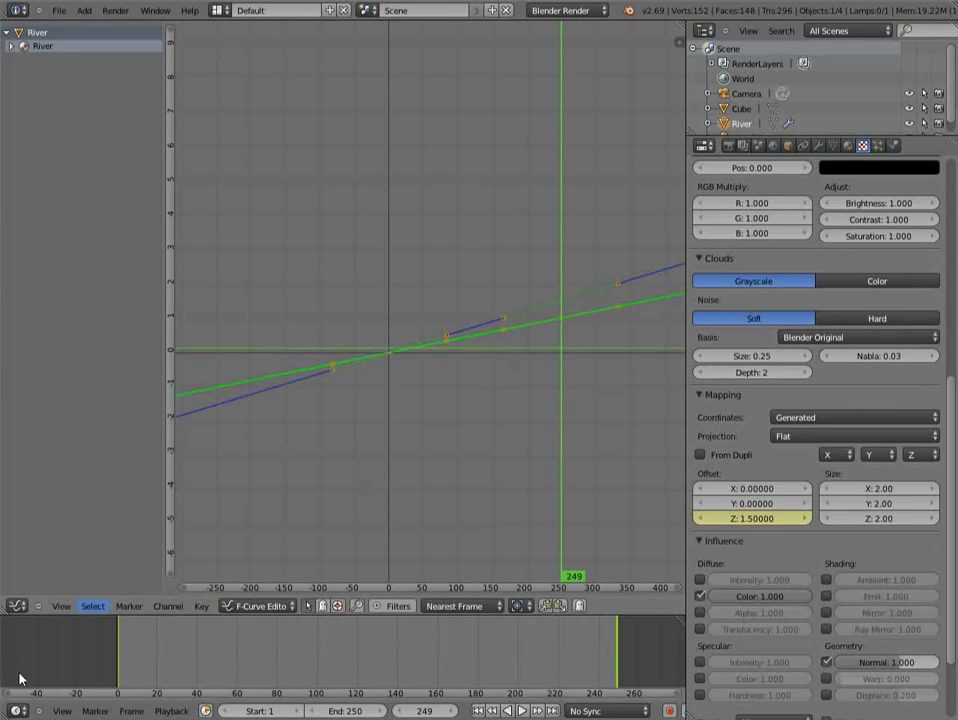
left_click(16, 608)
left_click(30, 592)
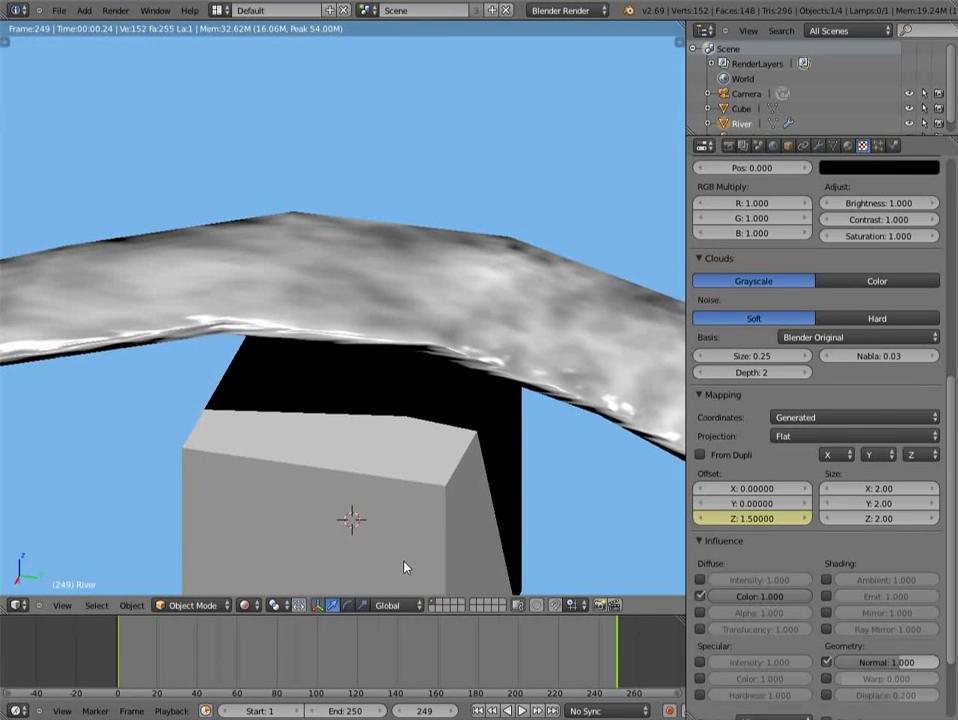
- Preview the river at frame 141 and turn off the diffuse Color influence of the River motion.001 texture
left_click(352, 648)
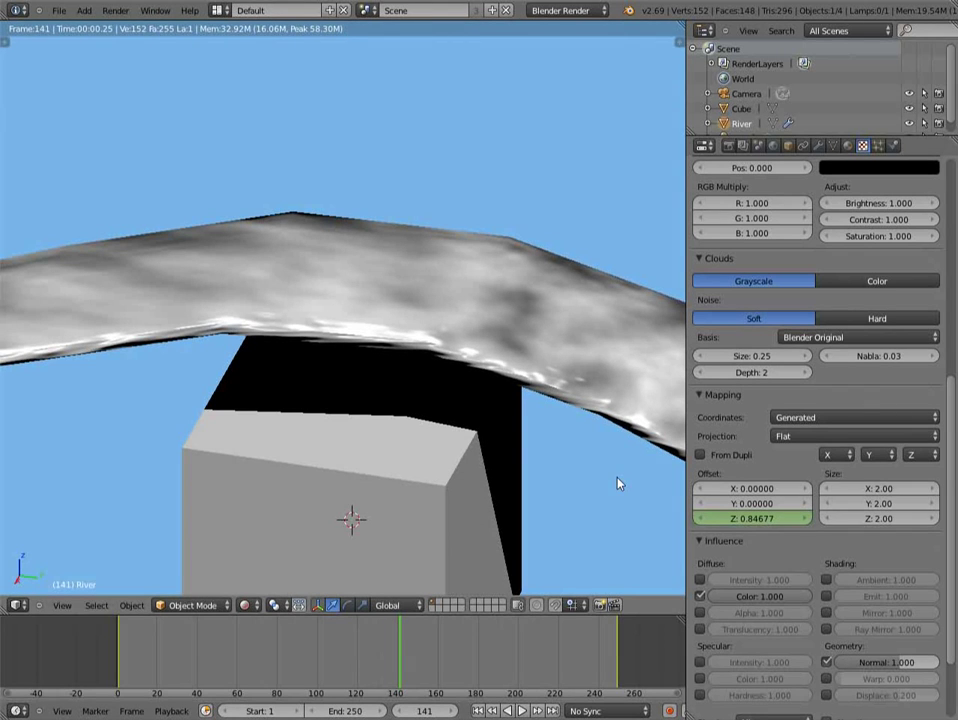
scroll(776, 470, "down", 3)
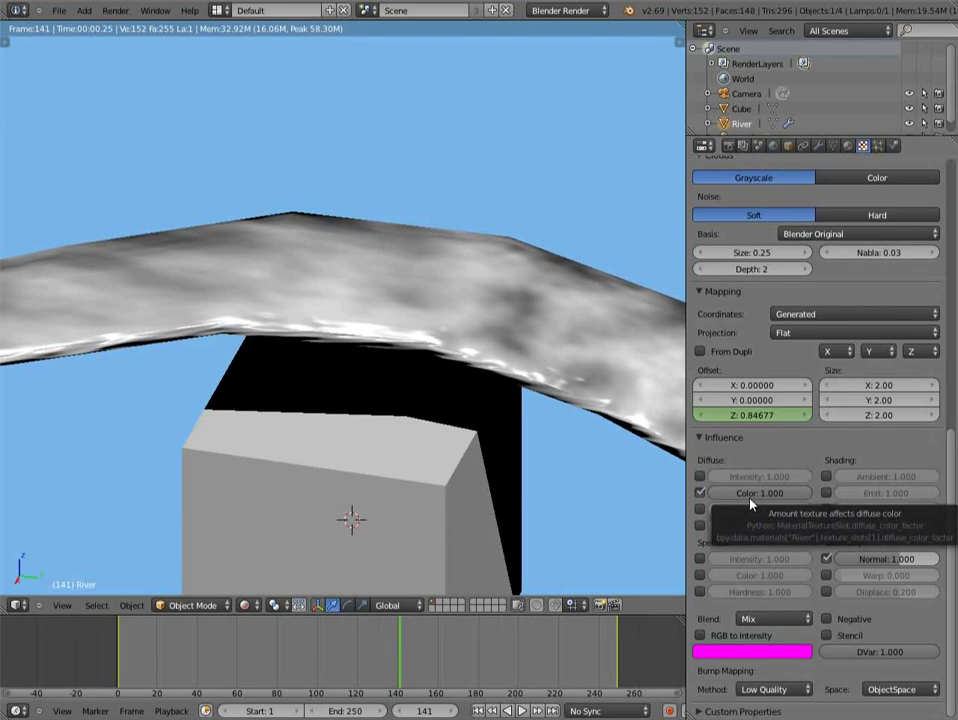
left_click(701, 494)
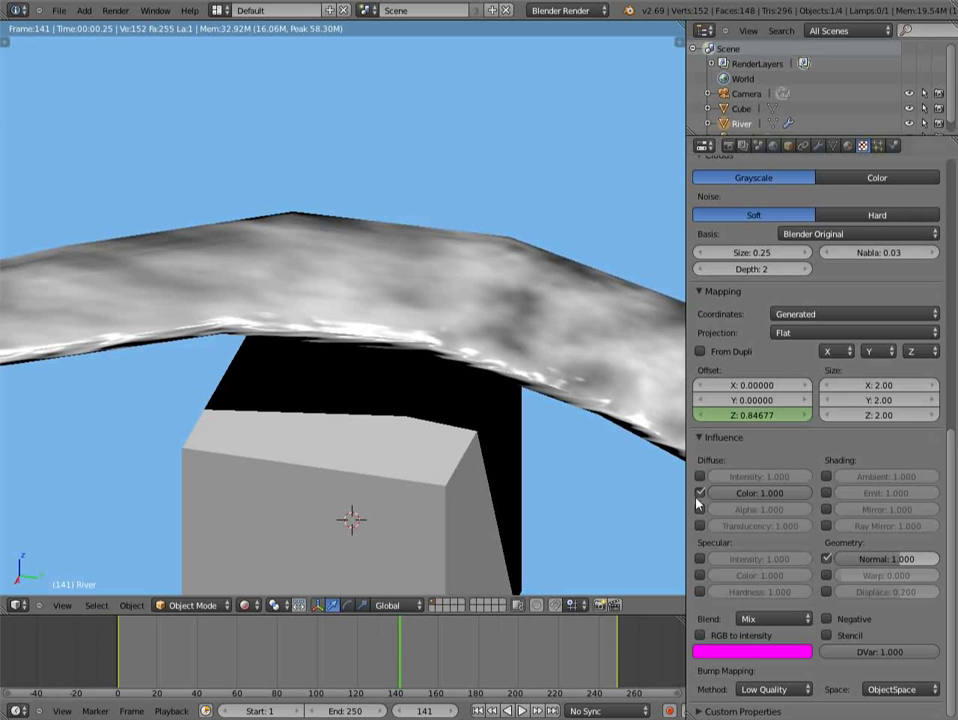
left_click(701, 494)
scroll(800, 530, "up", 15)
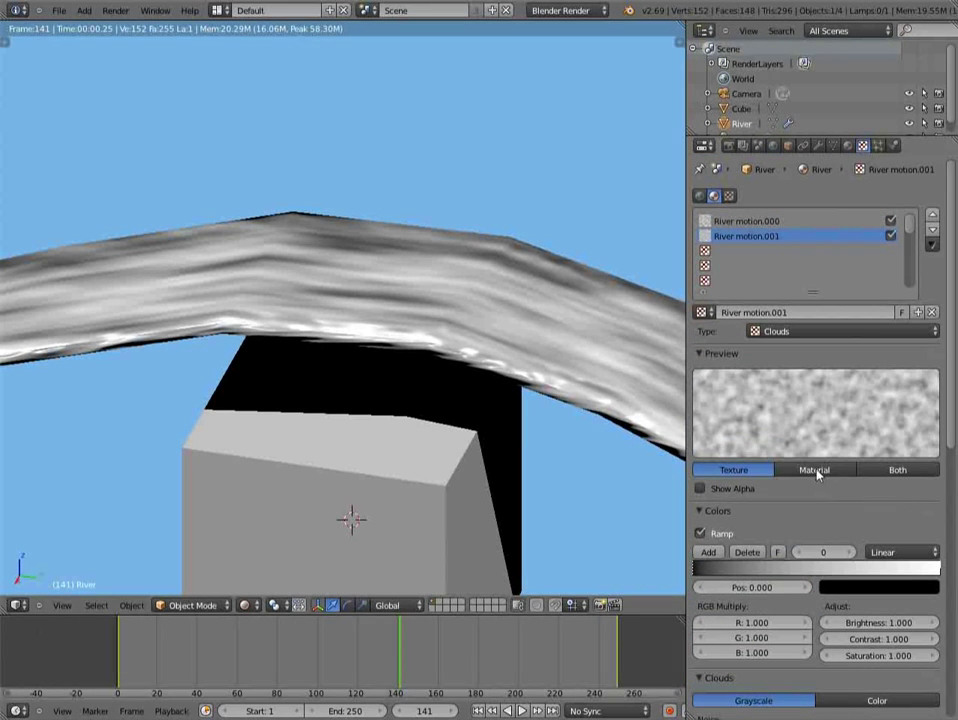
- Assign the River motion.000 texture to the third texture slot and make it a single-user copy
left_click(757, 251)
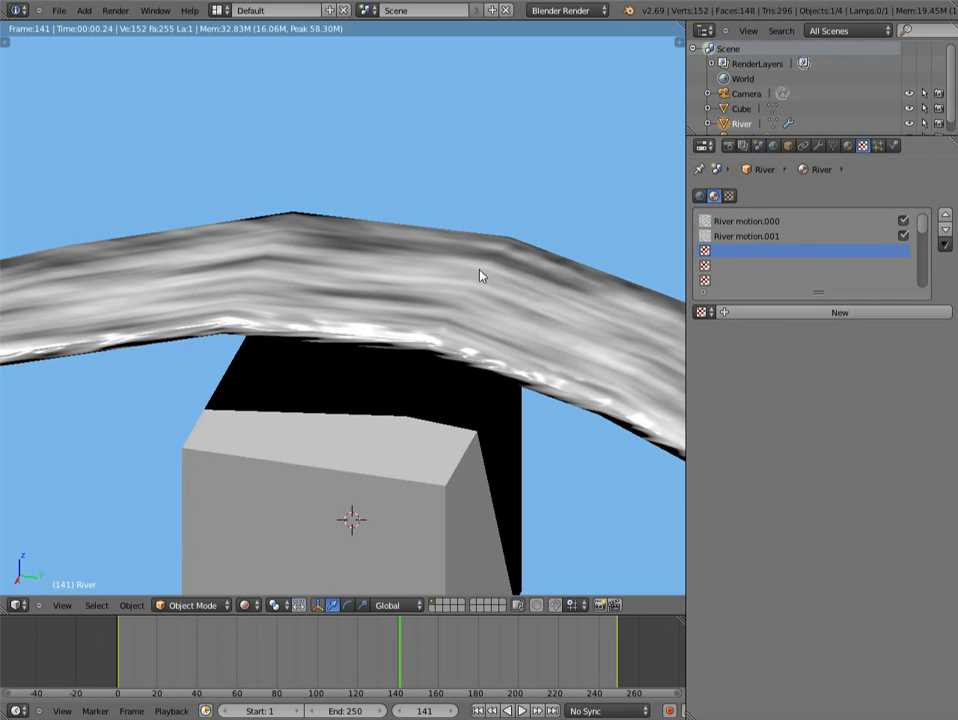
left_click(704, 312)
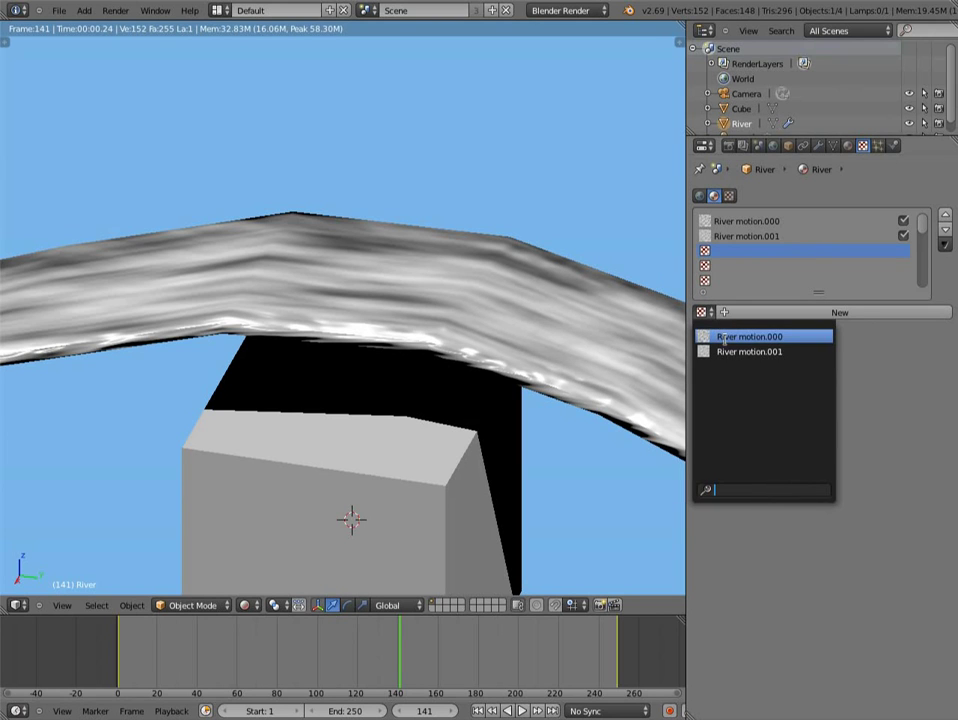
left_click(726, 338)
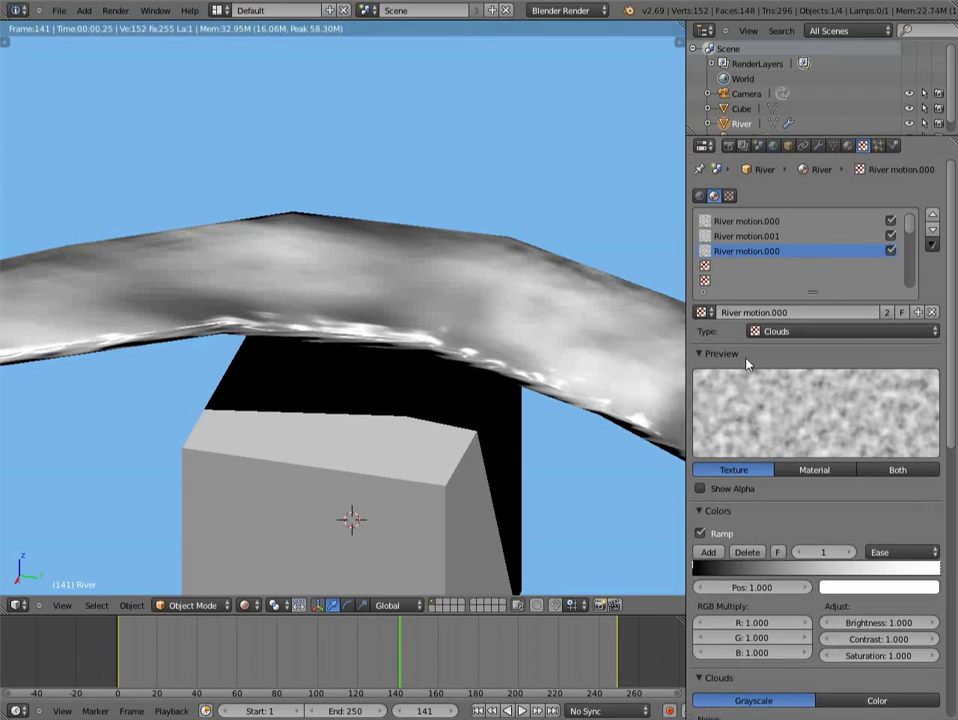
left_click(887, 314)
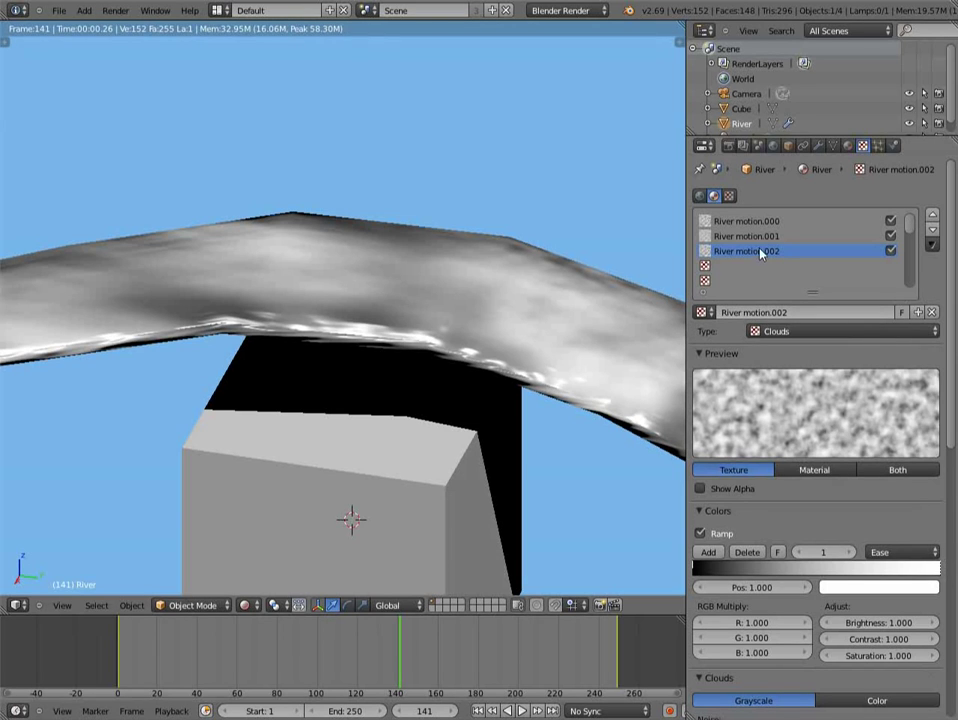
- Map the River motion.002 texture with UV coordinates using the UVMap
scroll(836, 512, "down", 10)
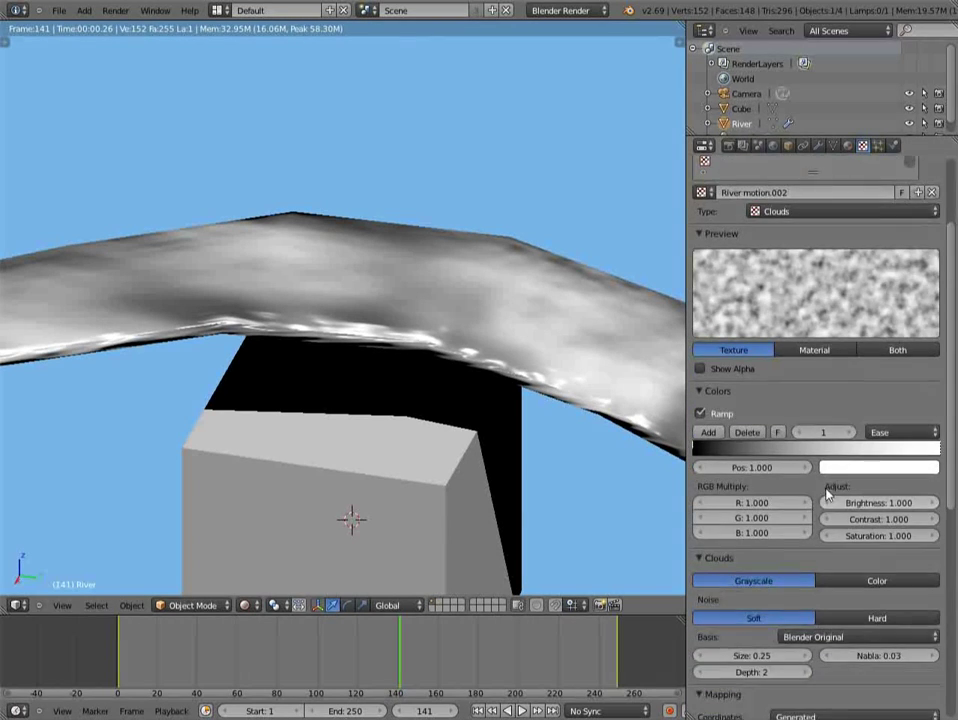
left_click(838, 481)
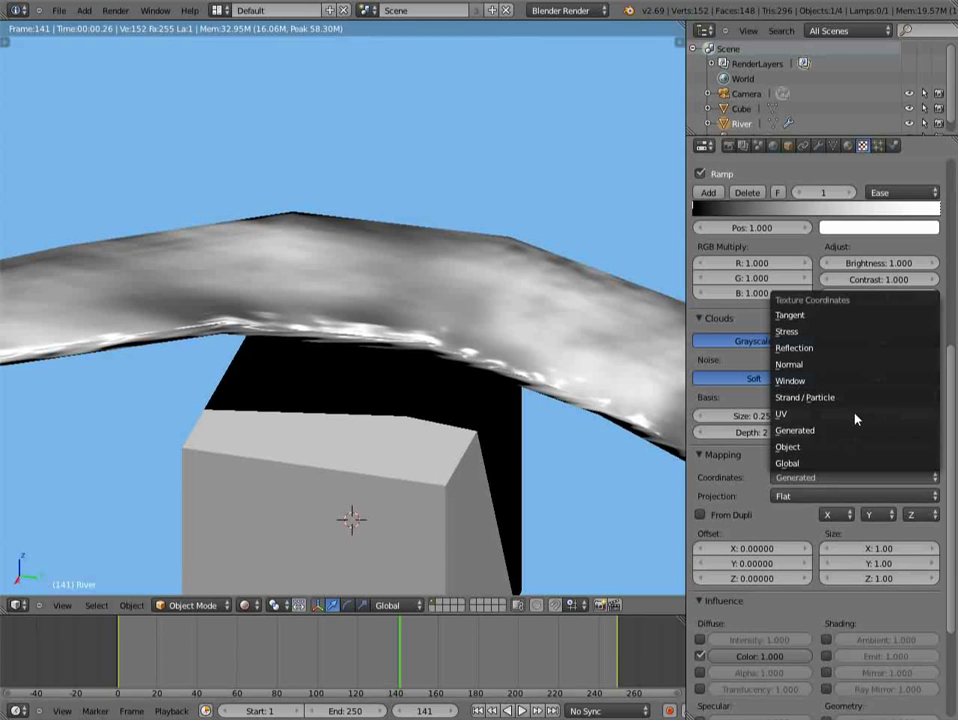
left_click(855, 415)
left_click(855, 496)
left_click(855, 515)
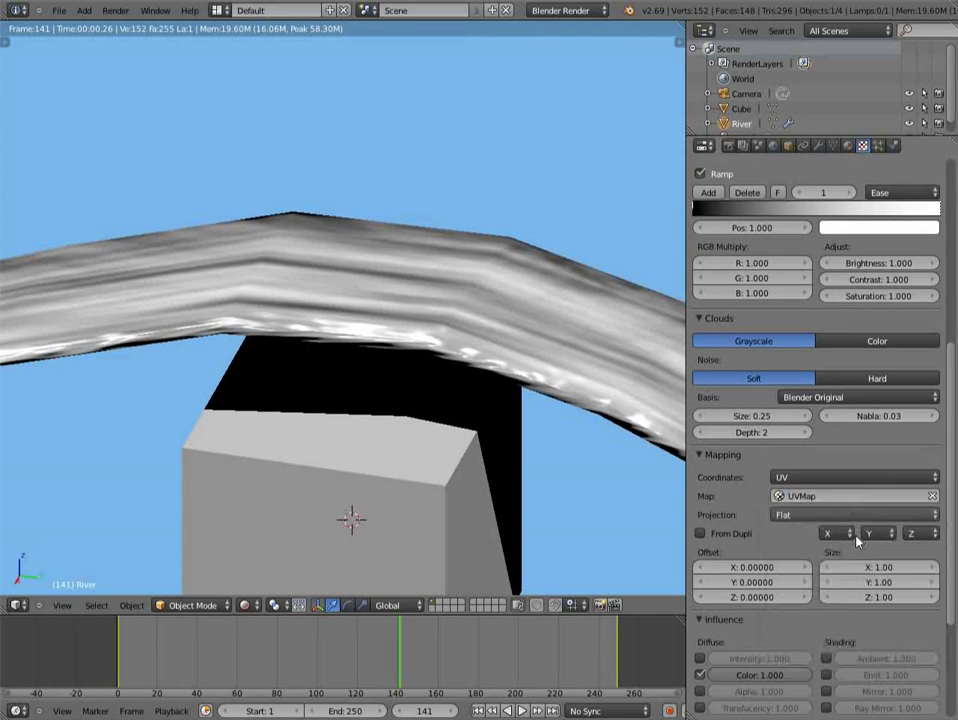
- Insert a single keyframe on River motion.002's Y offset of 0 at frame 1, and shift its X offset to about -2.55
scroll(855, 540, "up", 5)
scroll(855, 535, "up", 3)
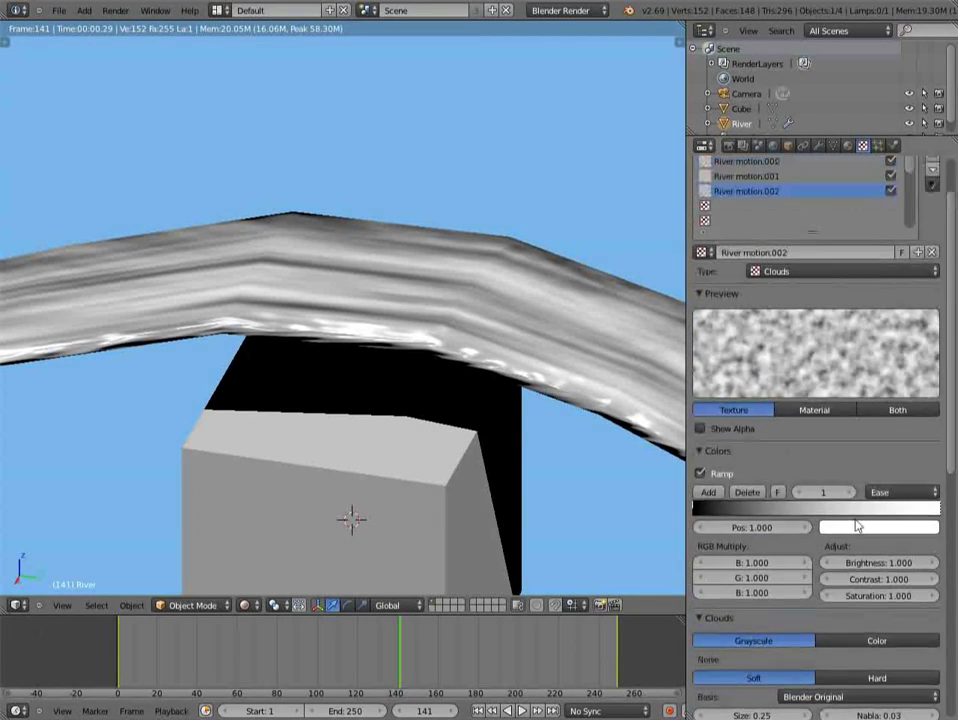
scroll(855, 525, "up", 2)
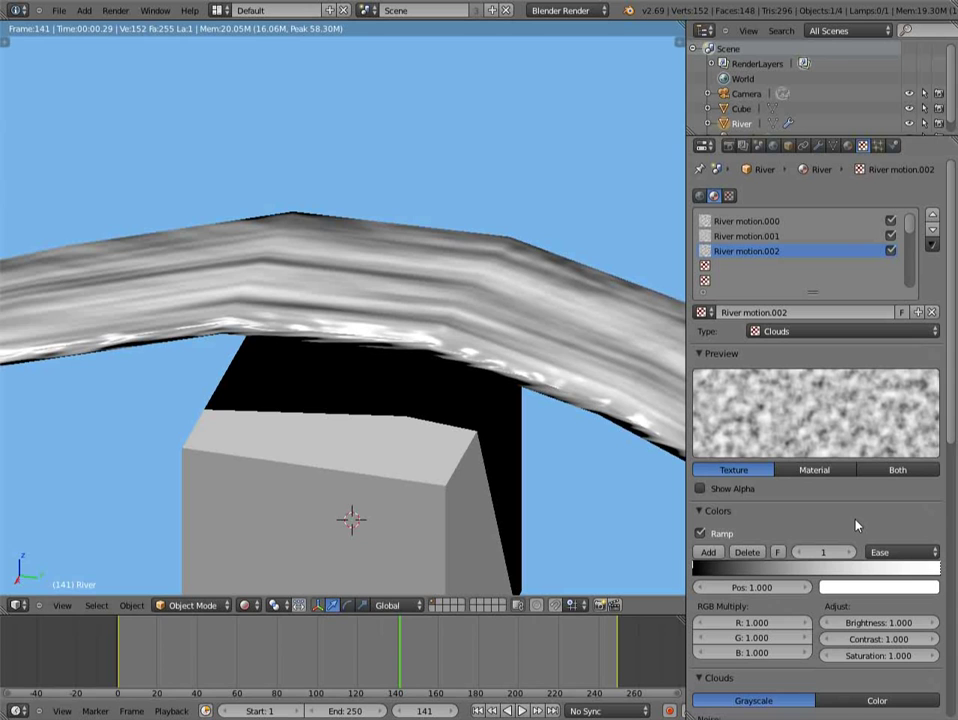
scroll(860, 512, "down", 10)
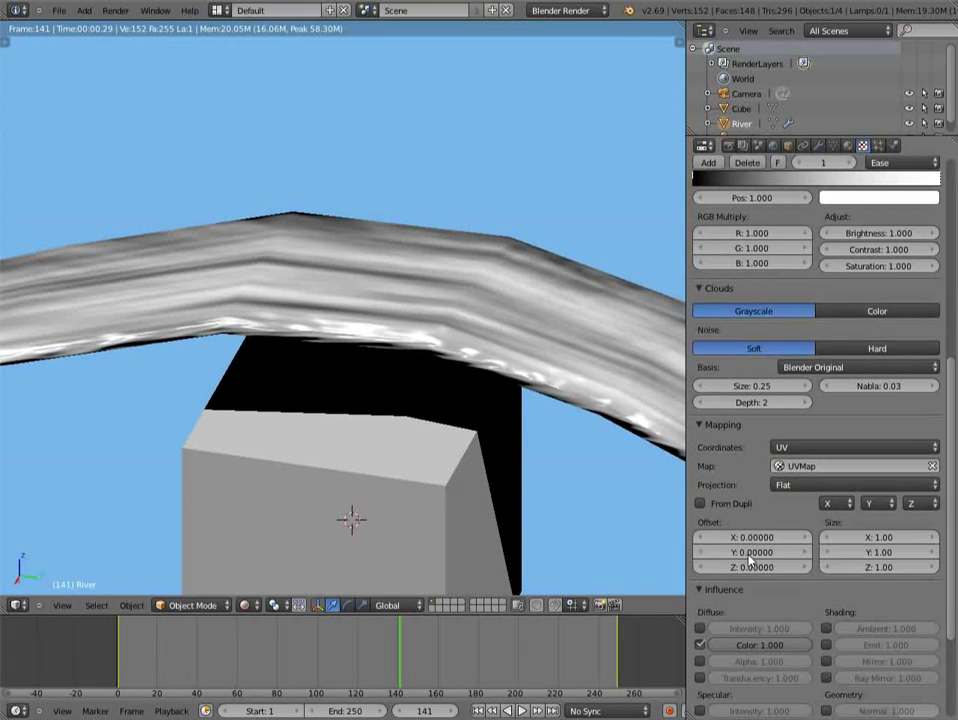
left_click(119, 648)
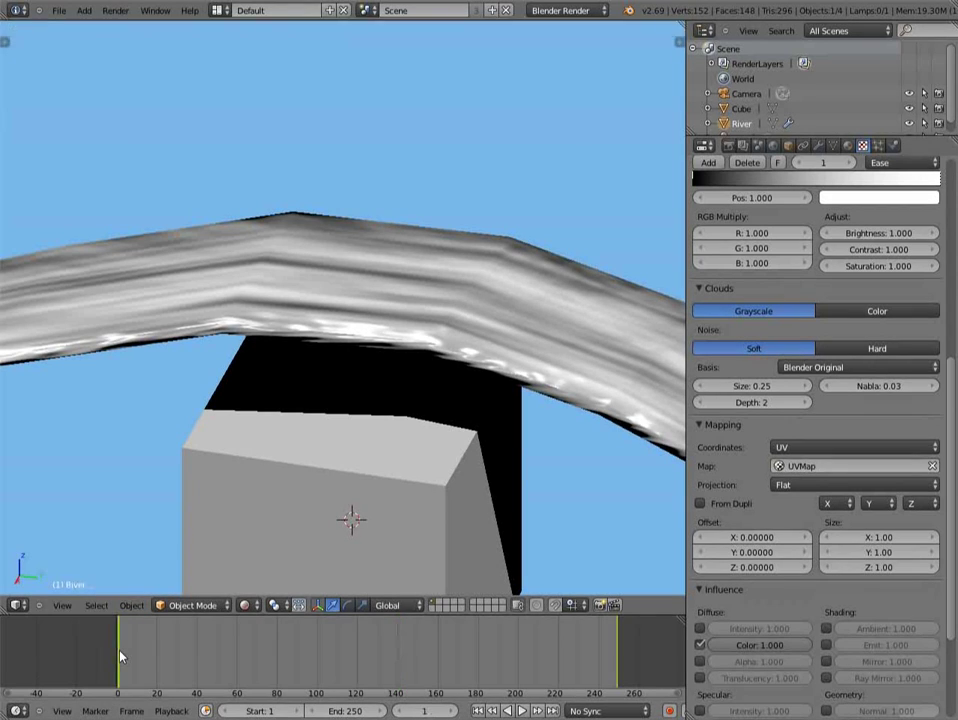
right_click(759, 553)
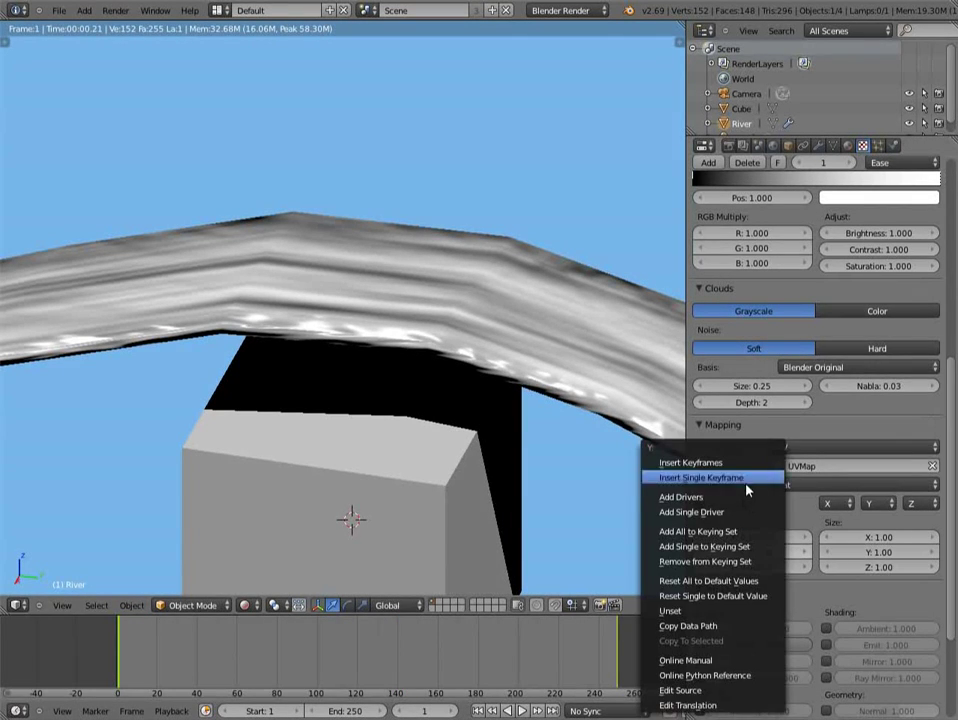
left_click(747, 480)
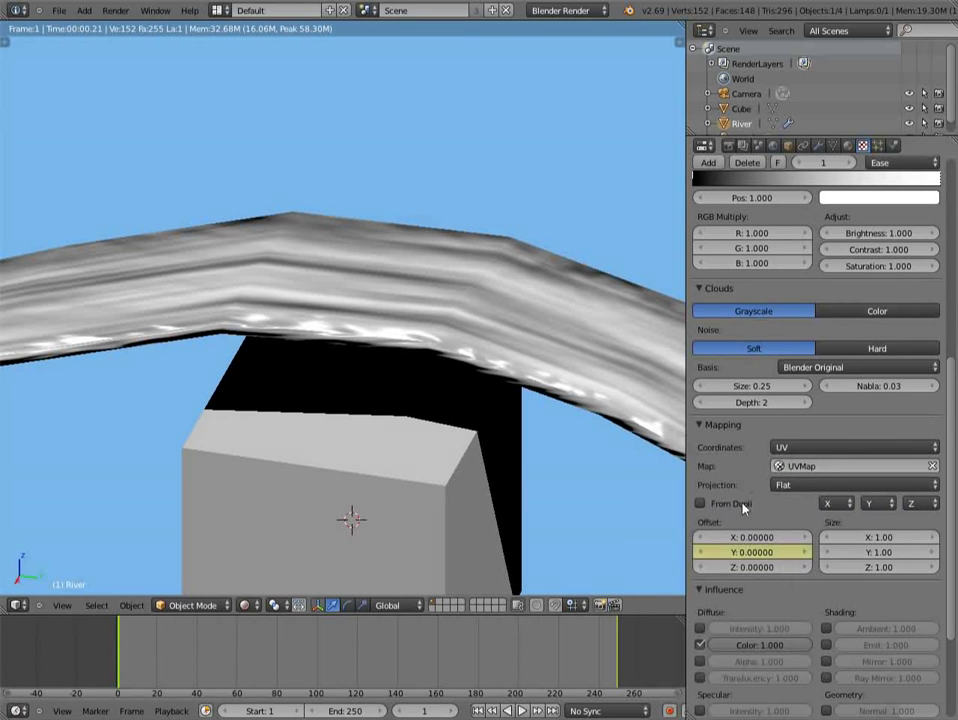
left_click_drag(757, 538, 597, 545)
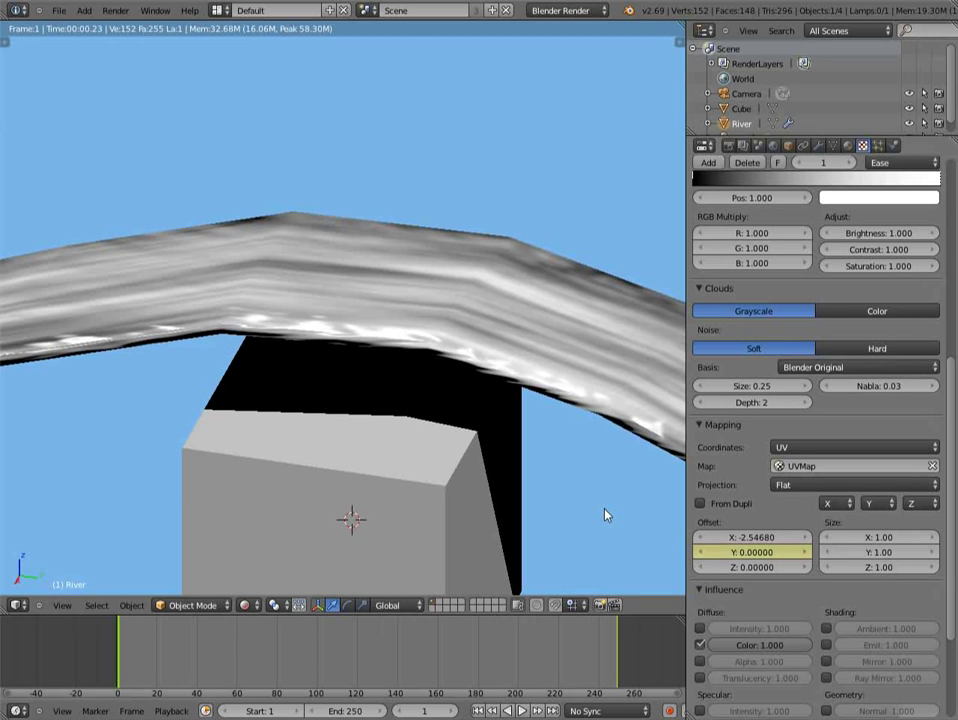
- Set River motion.002's Y offset to 1.8 at frame 249 and insert a single keyframe on it
left_click(618, 660)
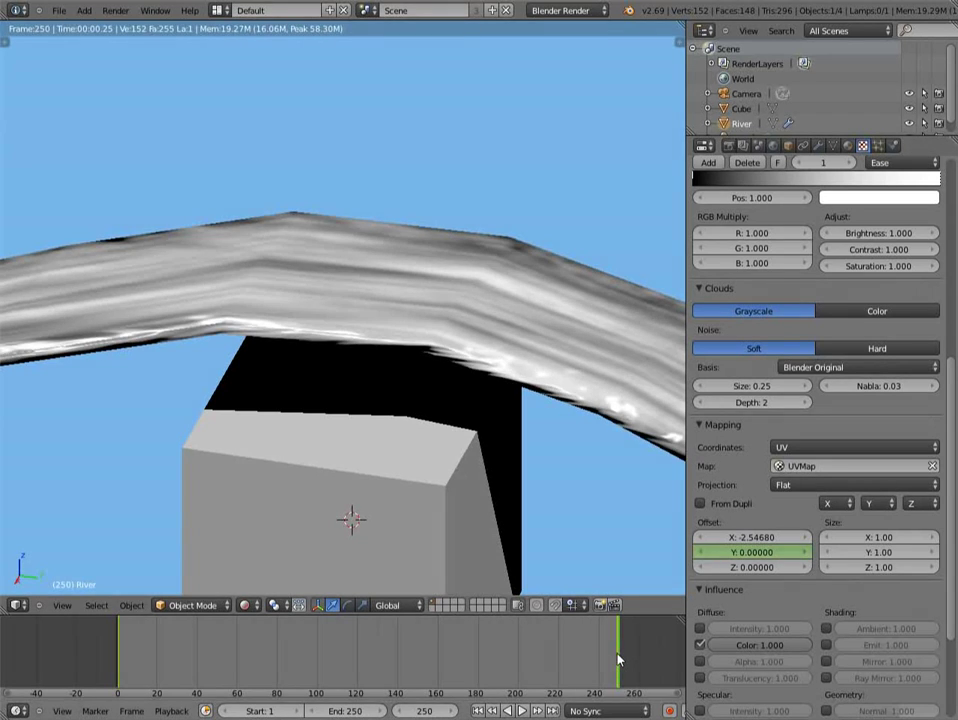
left_click_drag(618, 660, 616, 660)
left_click(759, 552)
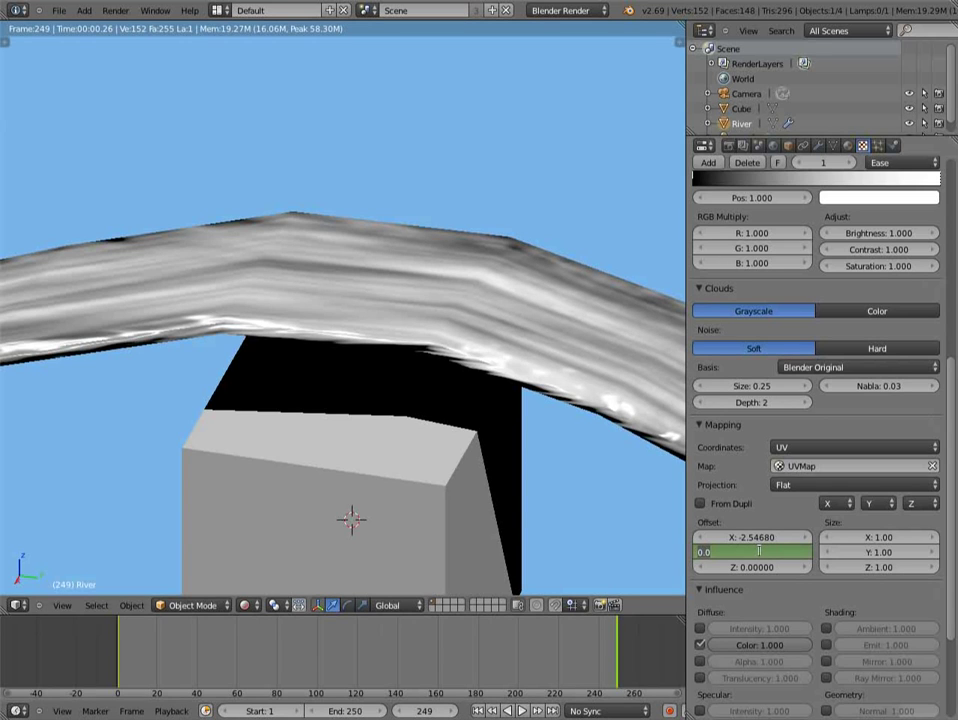
type("1")
key("Return")
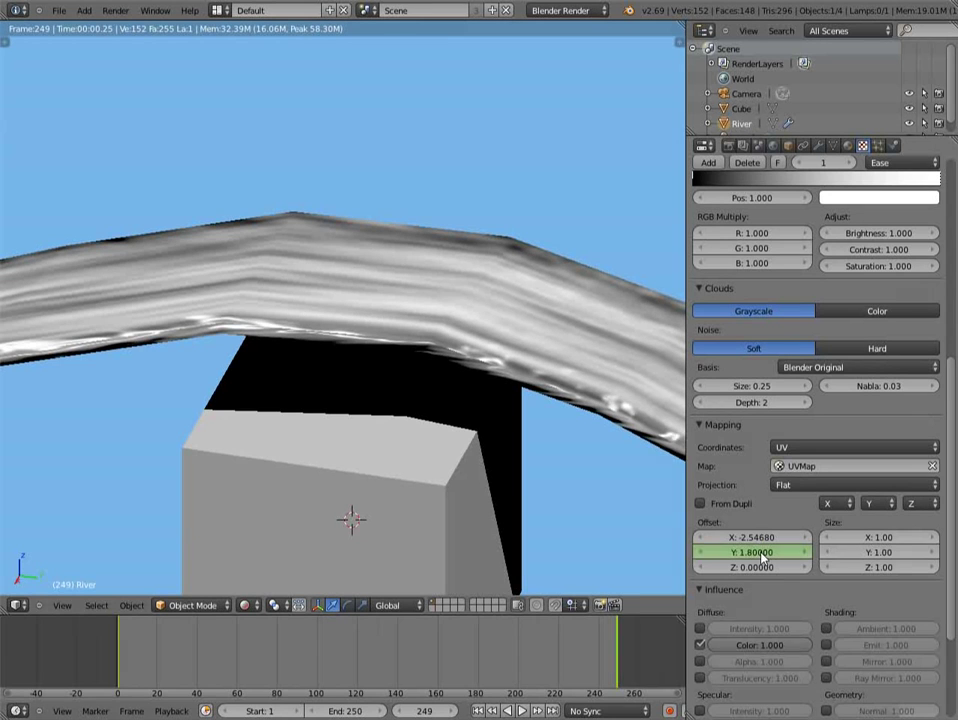
right_click(760, 552)
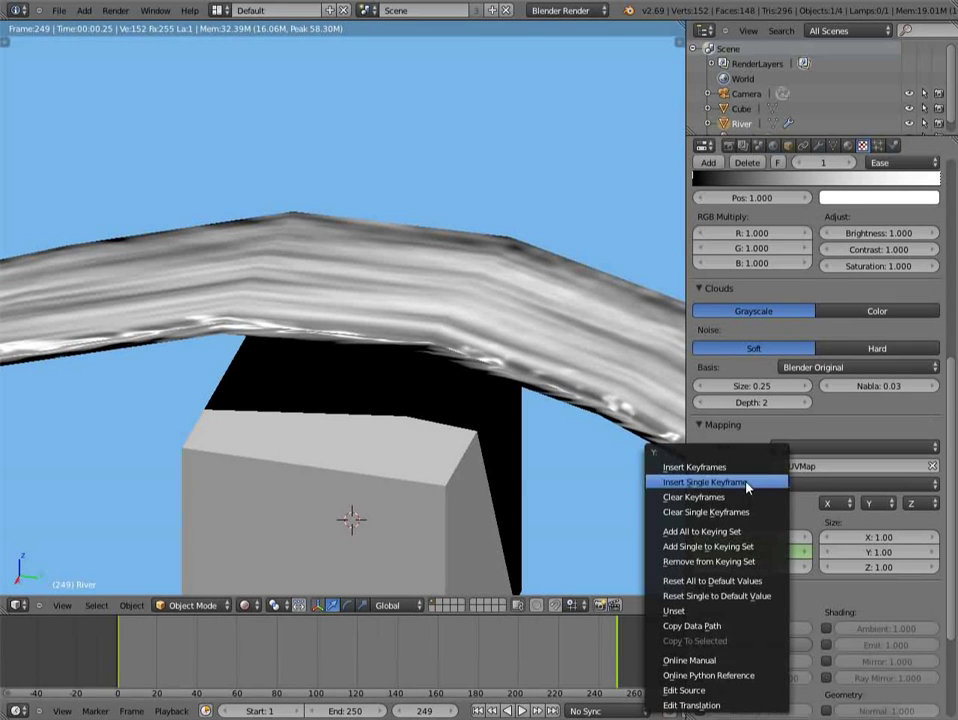
left_click(715, 482)
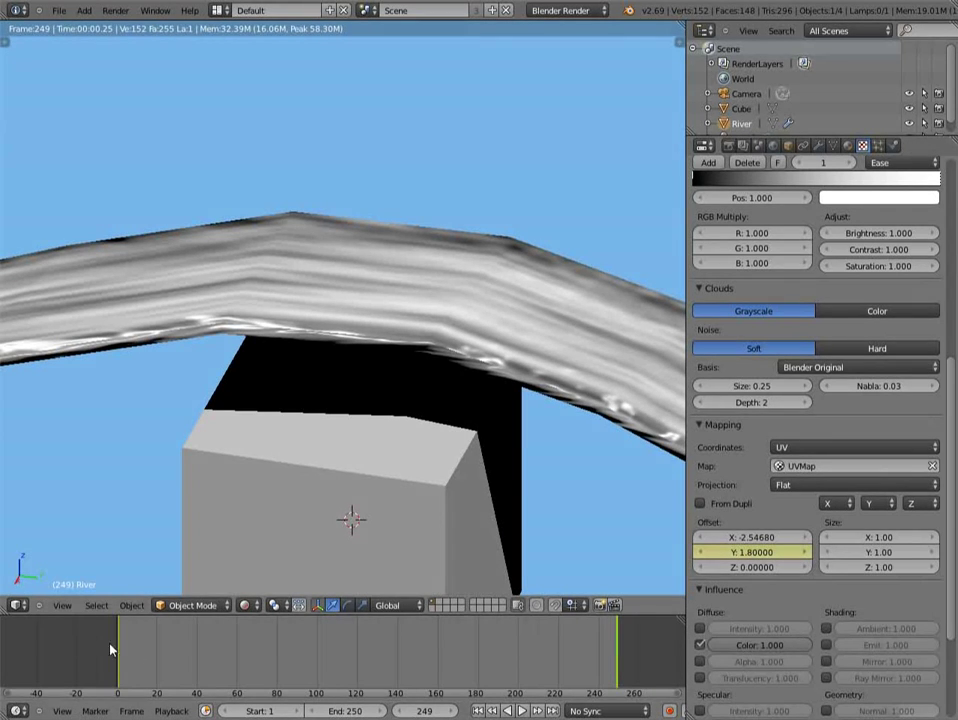
- Show the animation curves in the Graph Editor and set the Y offset keyframes' handle type to Vector
left_click(17, 605)
left_click(42, 552)
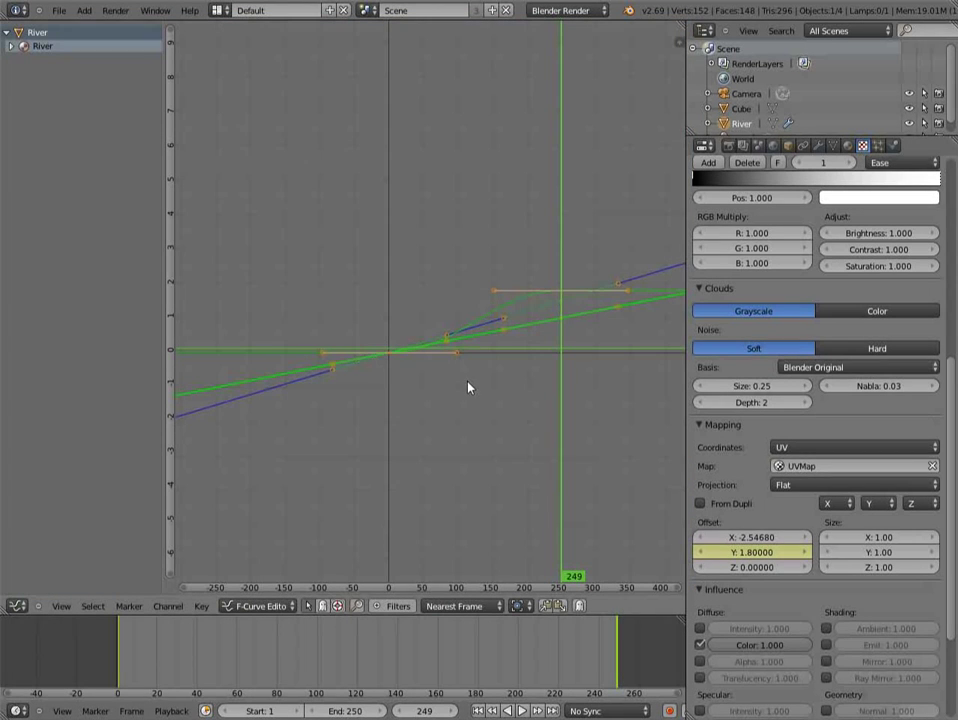
key("v")
left_click(390, 385)
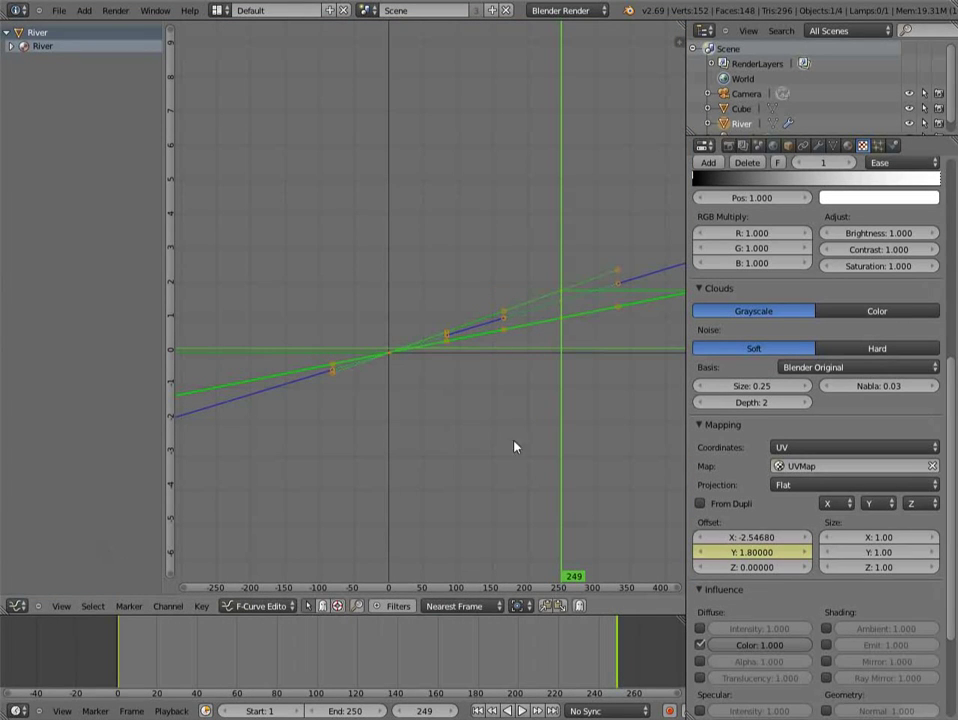
- Select all keyframes, apply Linear Extrapolation to the curves, and return to the 3D View
key("a")
key("a")
left_click(168, 606)
mouse_move(229, 462)
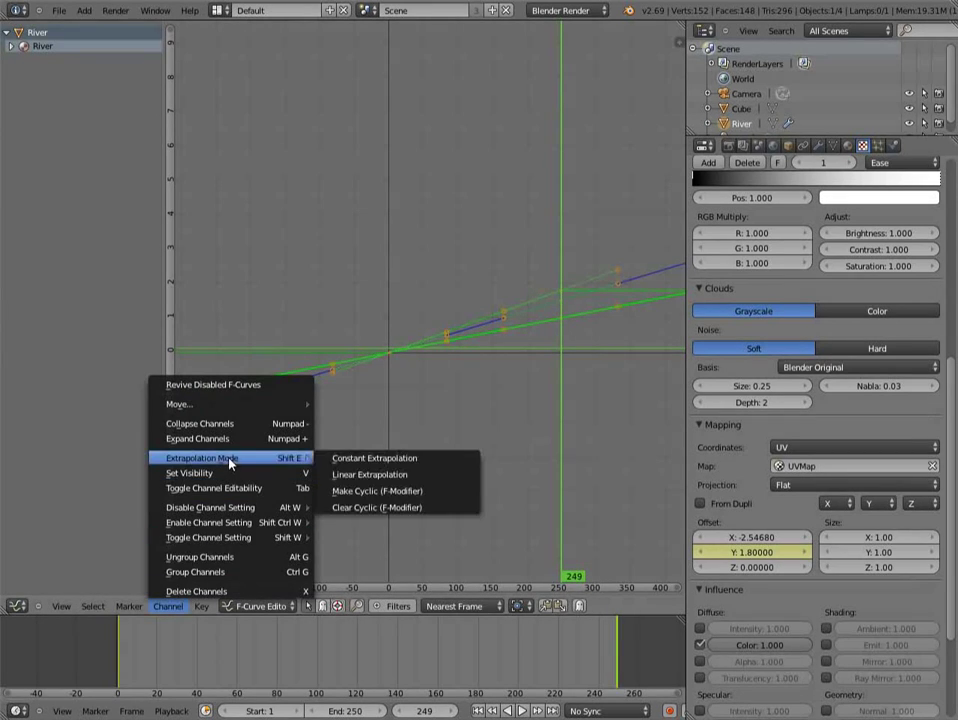
left_click(369, 474)
left_click(18, 606)
left_click(41, 592)
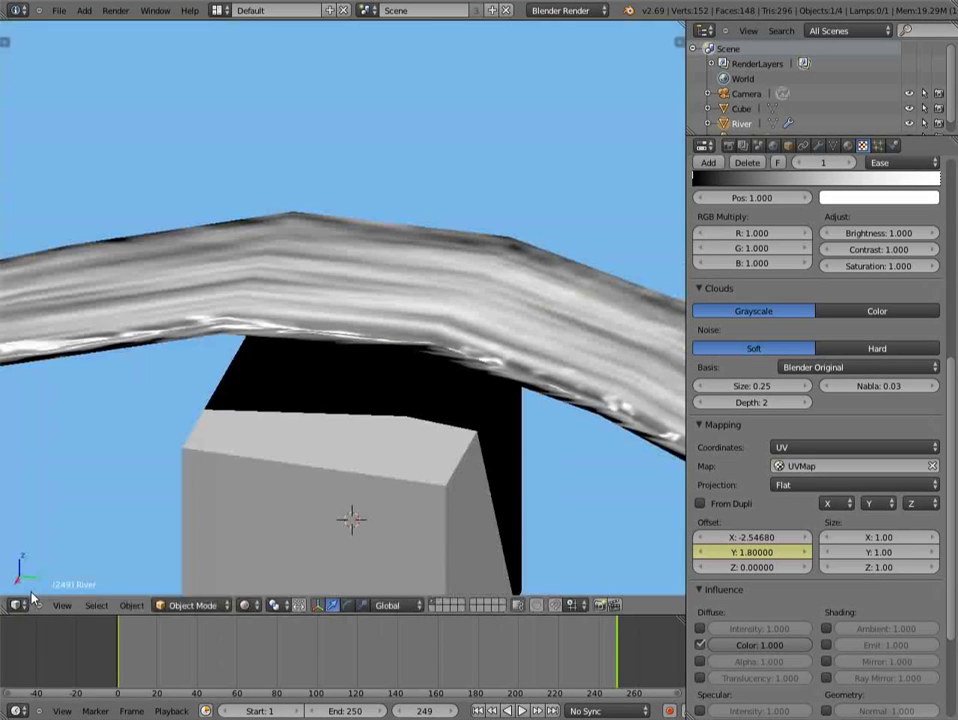
- Step through the animation from frame 115 to frame 190 in the rendered view to examine how the river texture flows
left_click(349, 659)
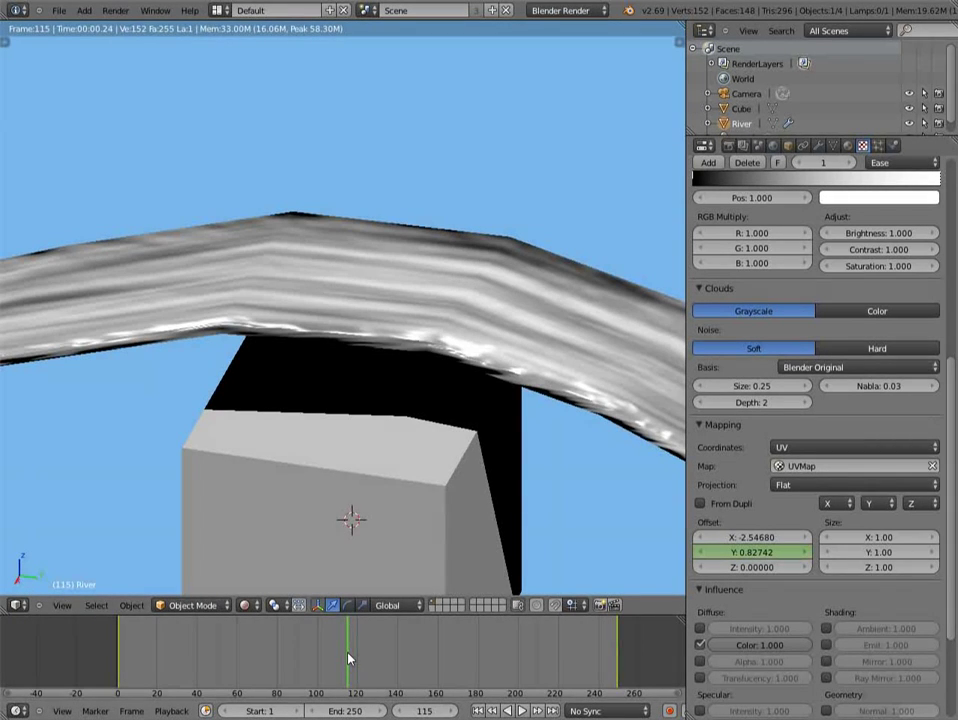
key("Right")
key("Right")
key("Right")
key("Right")
key("Right")
key("Right")
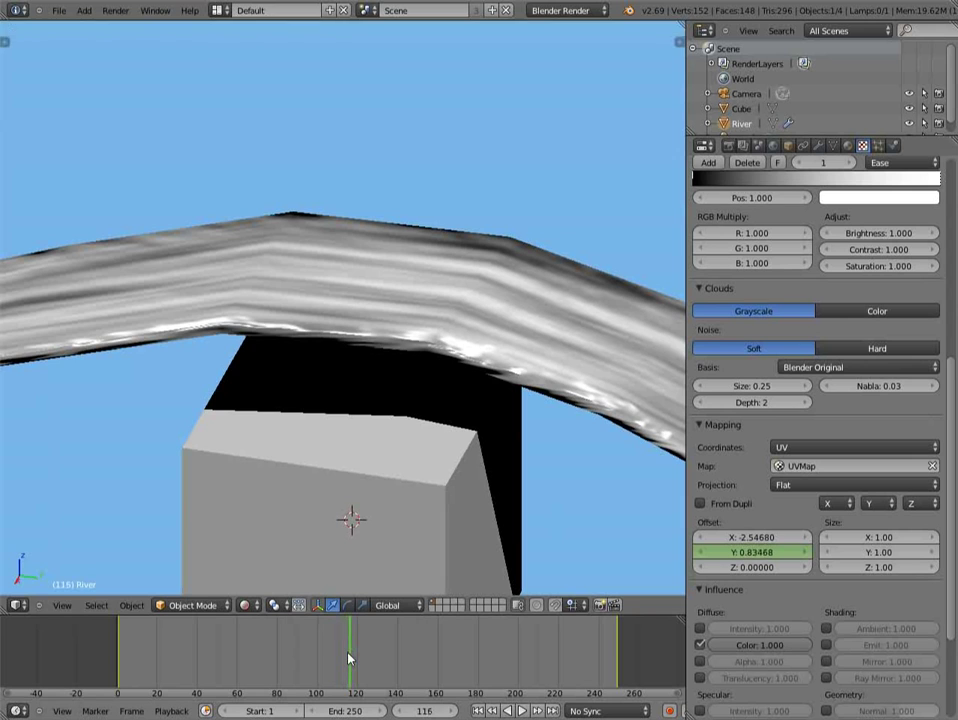
key("Right")
key("Right")
key("Right")
key("Right")
key("Right")
key("Right")
key("Right")
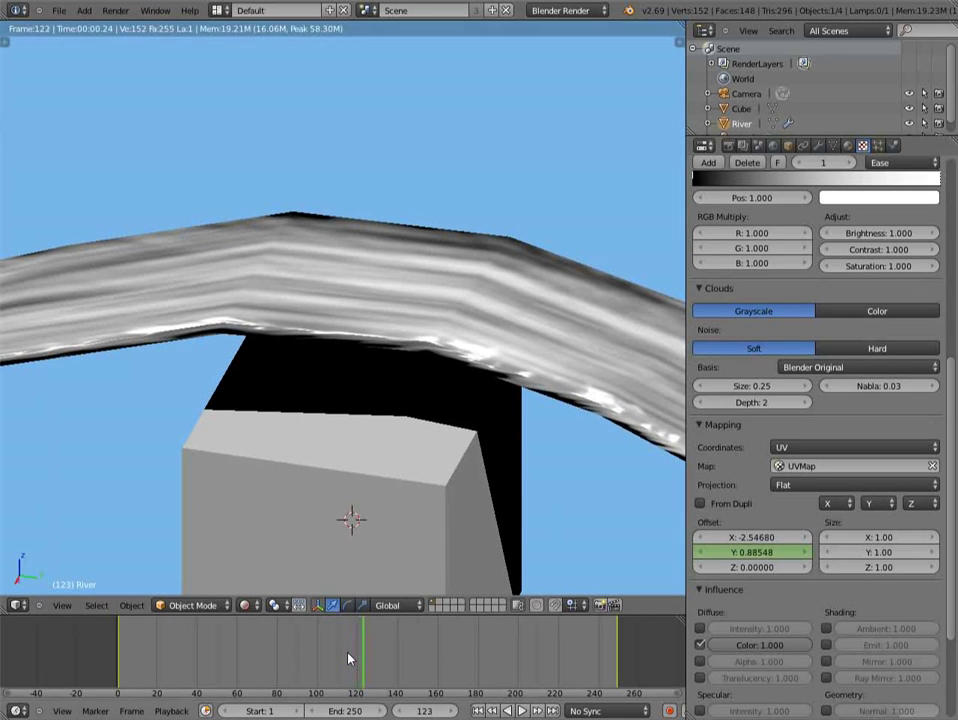
key("Right")
key("Right")
key("Right")
key("Right")
key("Right")
key("Right")
key("Right")
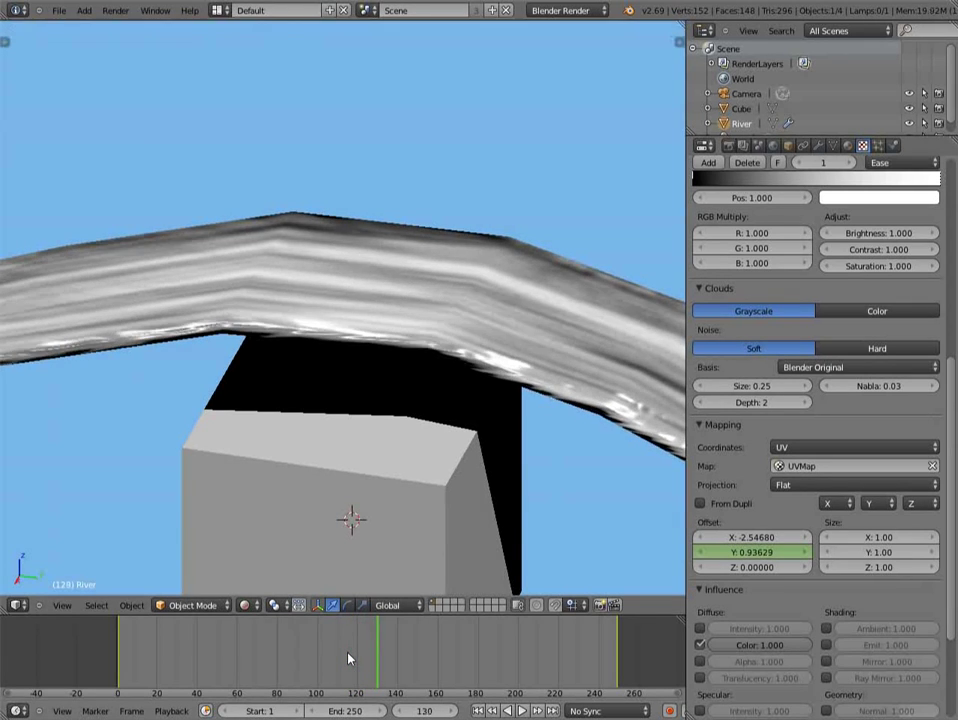
key("Right")
key("Right")
key("Right")
key("Right")
key("Right")
key("Right")
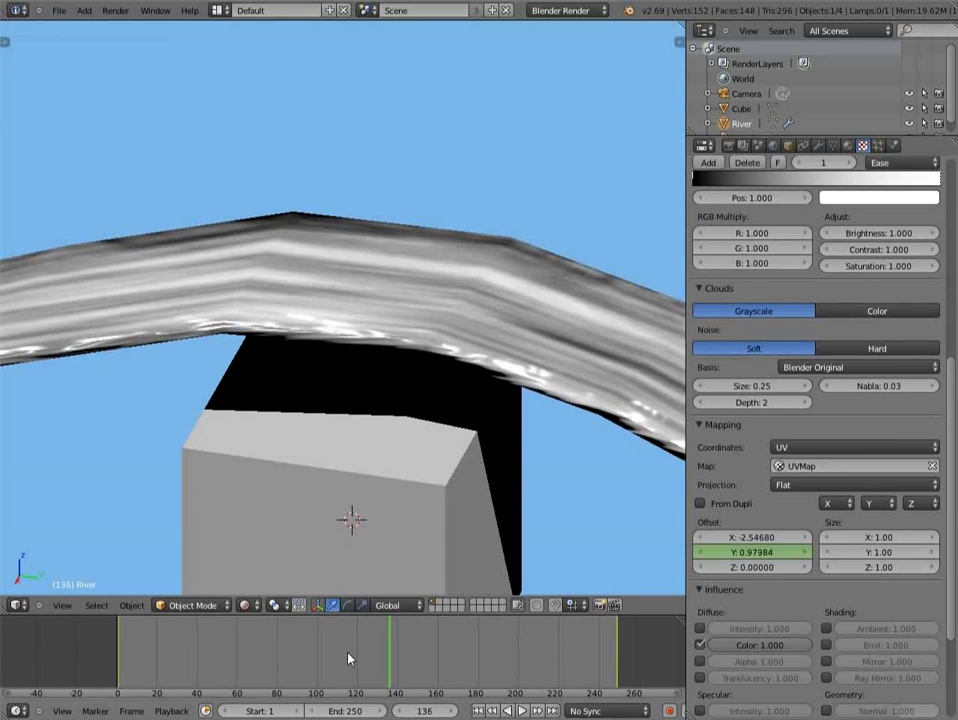
key("Right")
key("Right")
key("Right")
key("Right")
key("Right")
key("Right")
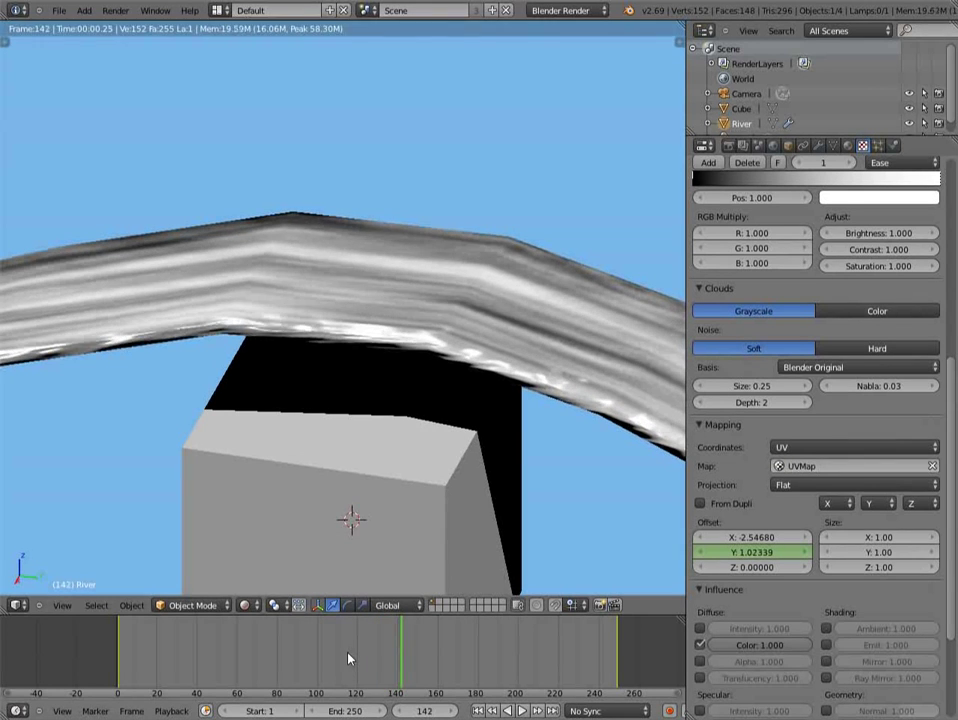
key("Right")
key("Right")
key("Right")
key("Right")
key("Right")
key("Right")
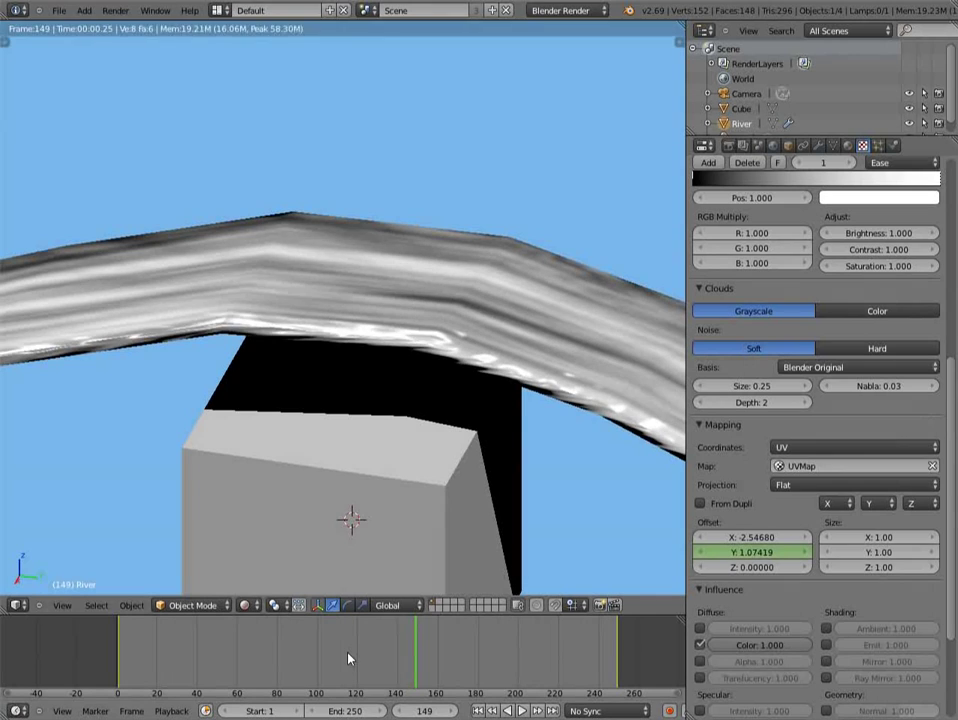
key("Right")
key("Right")
key("Right")
key("Right")
key("Right")
key("Right")
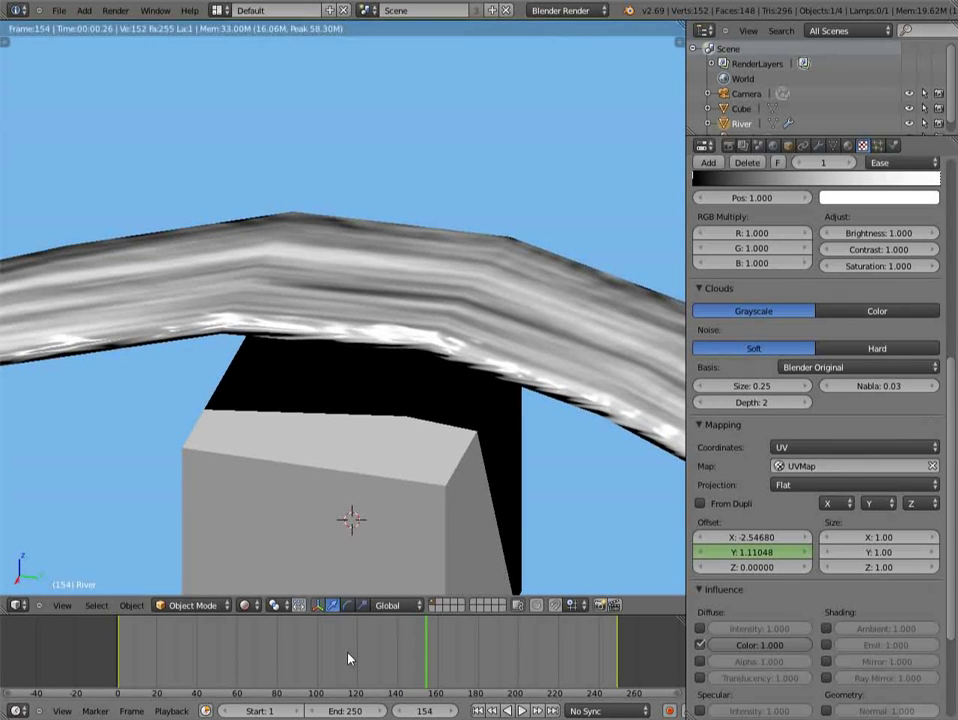
key("Right")
key("Right")
key("Right")
key("Right")
key("Right")
key("Right")
key("Right")
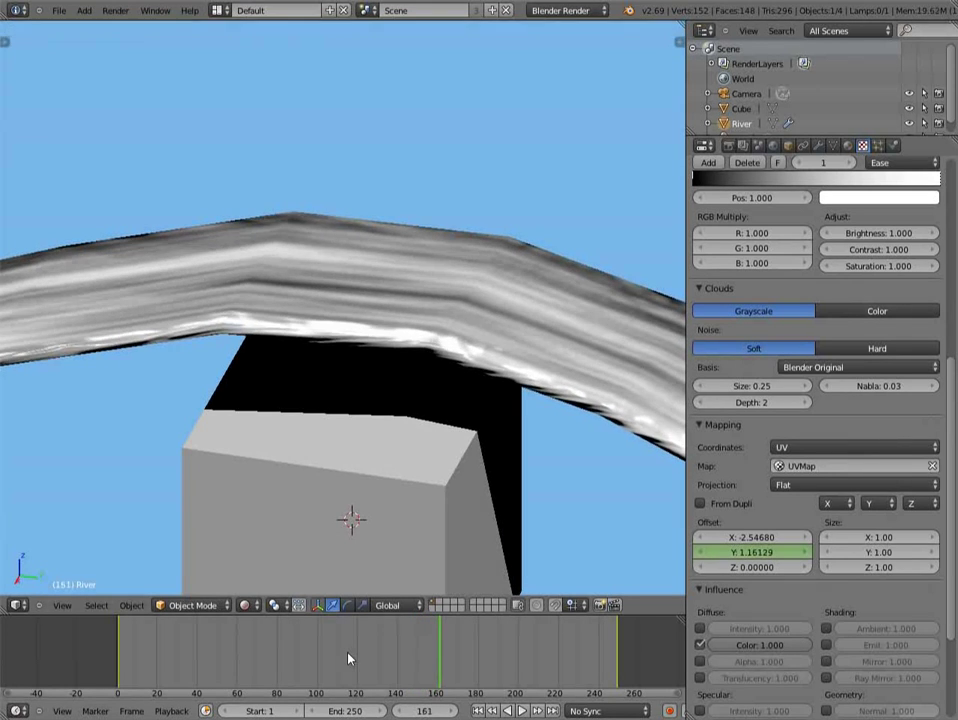
key("Right")
key("Right")
key("Right")
key("Right")
key("Right")
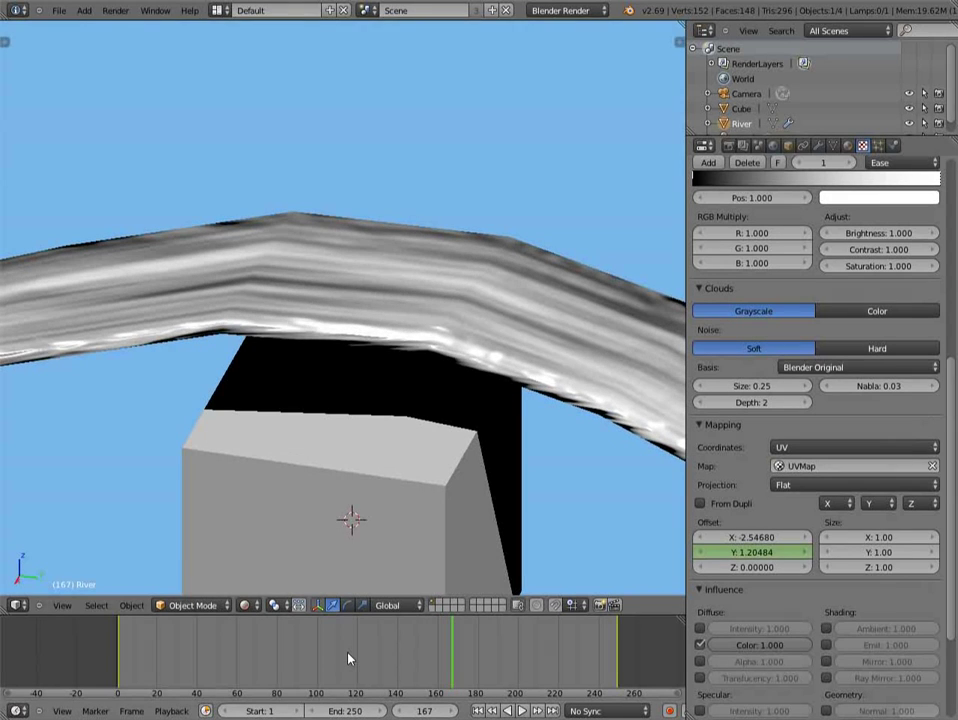
key("Right")
key("Right")
key("Right")
key("Right")
key("Right")
key("Right")
key("Right")
key("Right")
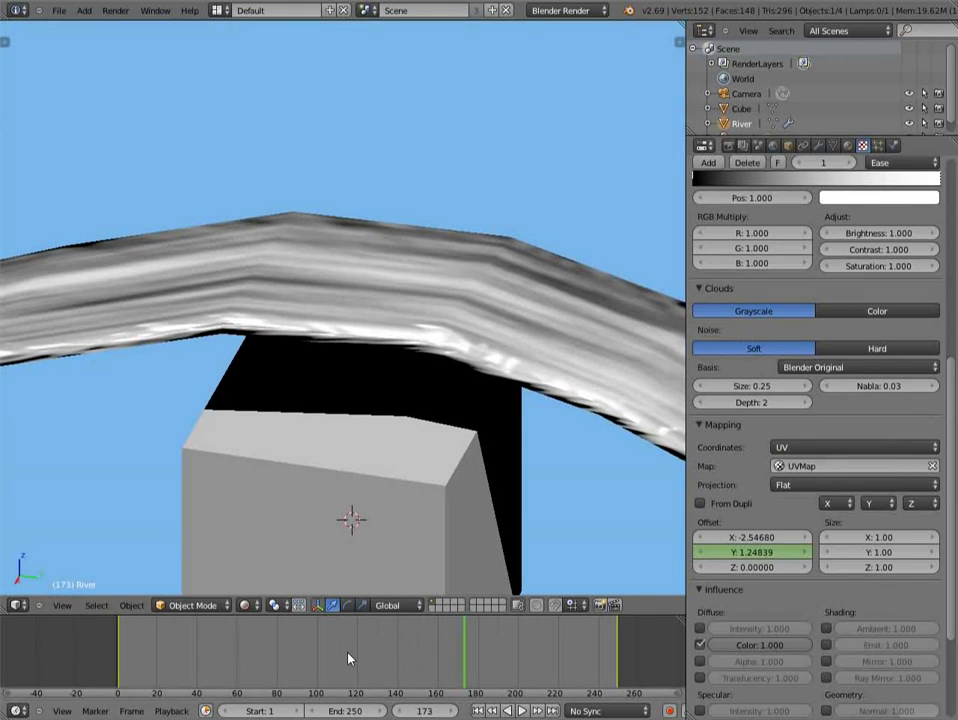
key("Right")
key("Right")
key("Right")
key("Right")
key("Right")
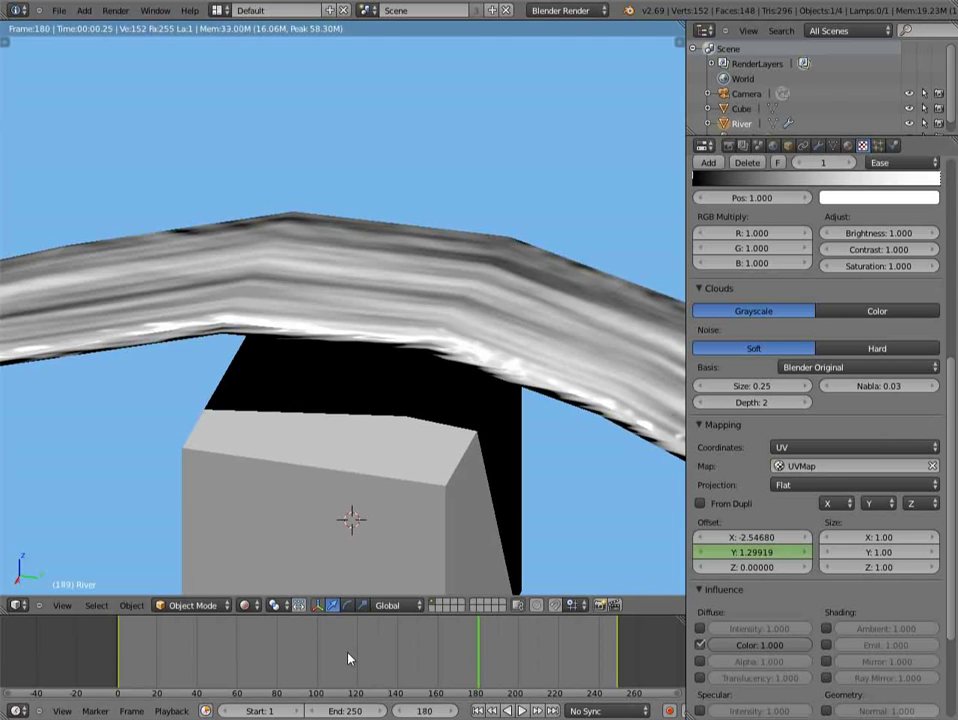
key("Right")
key("Right")
key("Right")
key("Right")
key("Right")
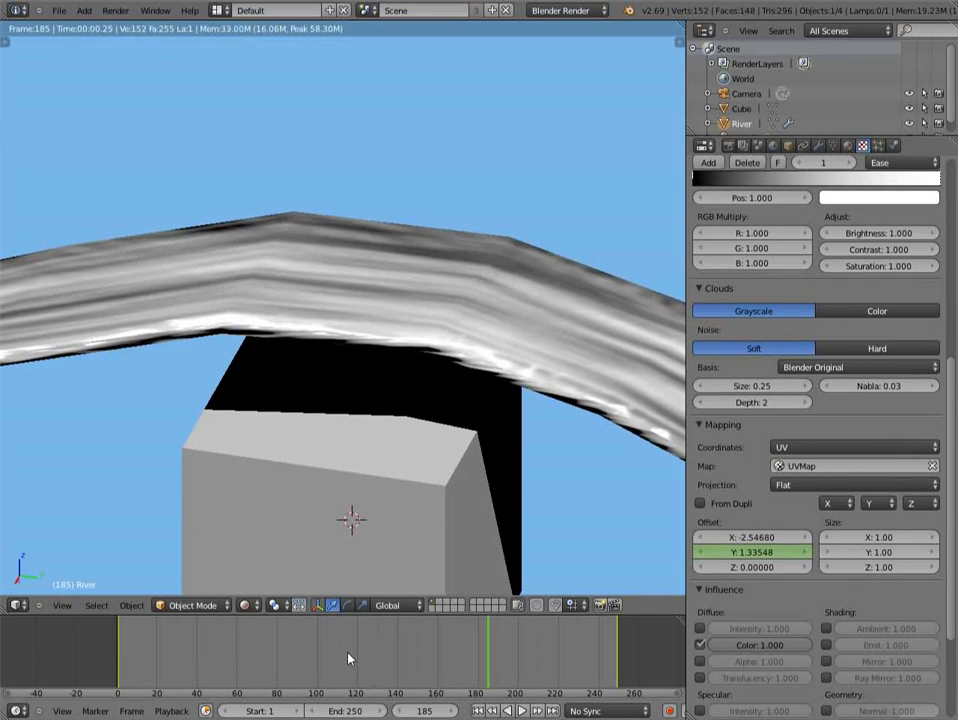
key("Right")
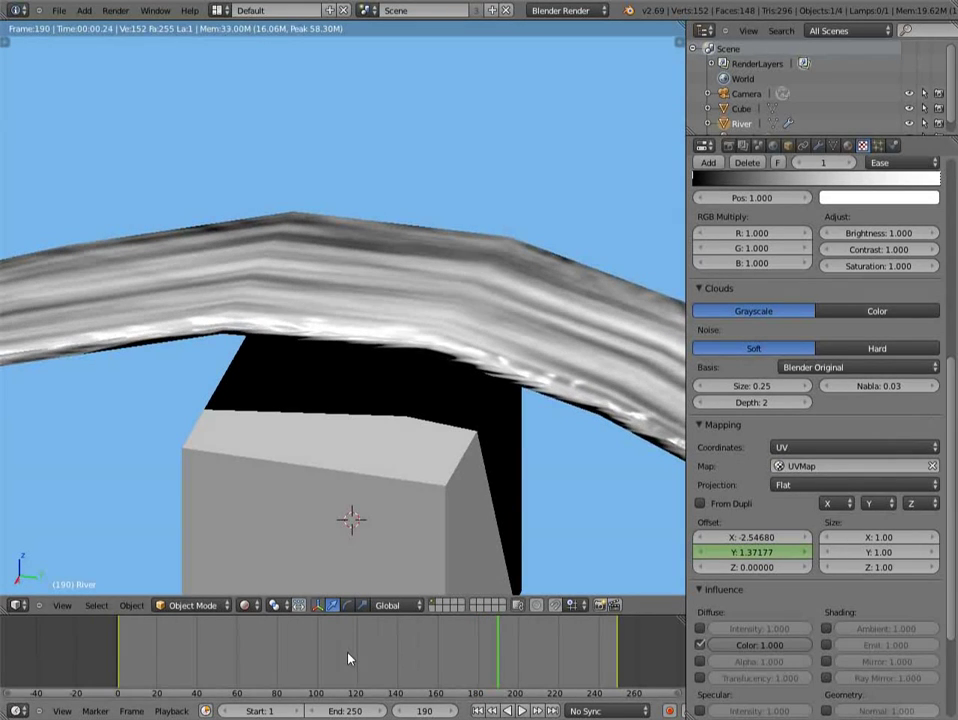
- Turn on viewport display of the River's Subsurf modifier
scroll(790, 395, "up", 4)
scroll(790, 395, "up", 6)
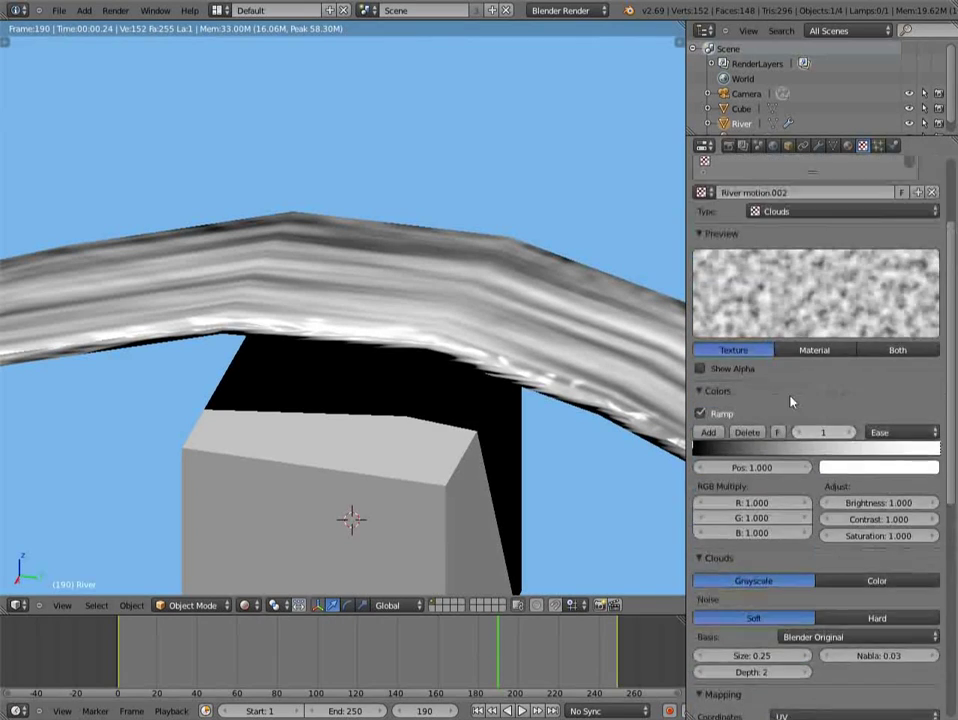
left_click(848, 146)
left_click(817, 146)
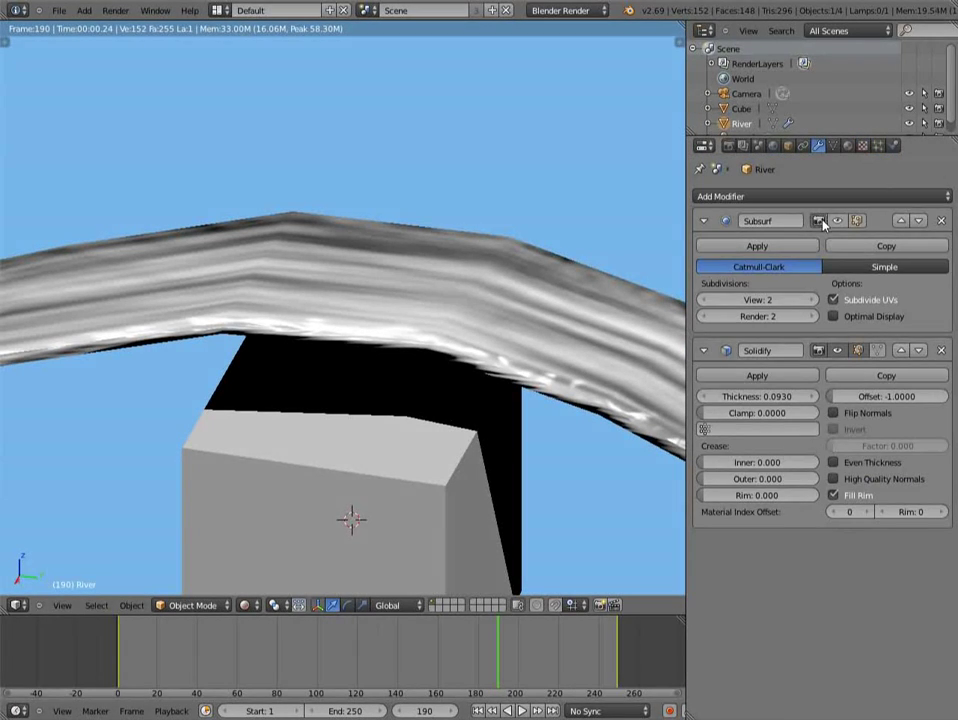
left_click(855, 221)
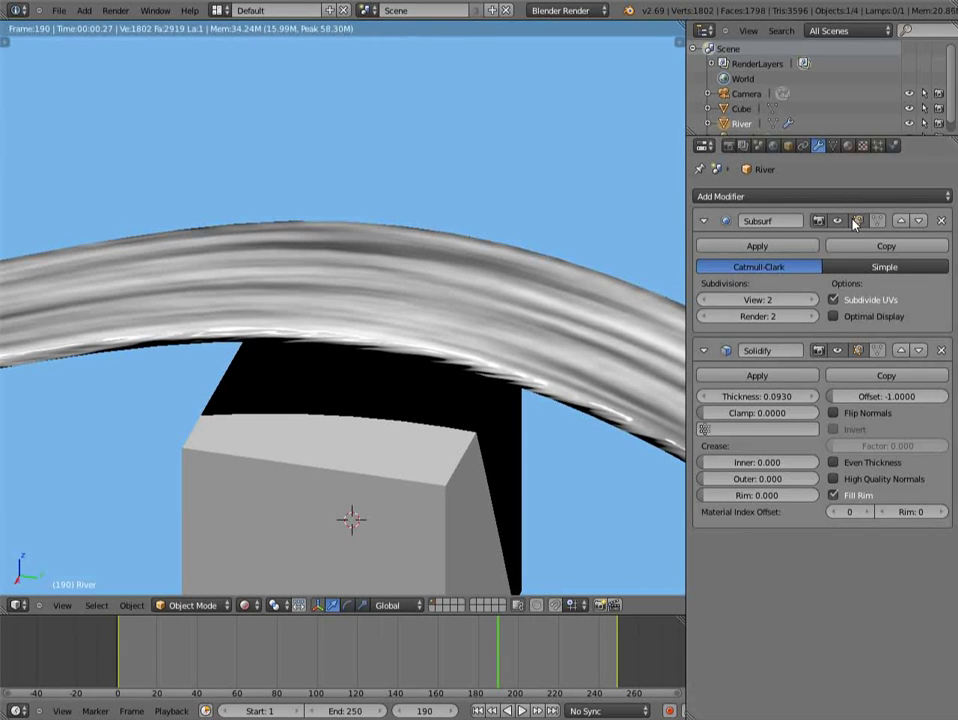
- Enable raytraced transparency on the River's material and check the moving water from another angle up to frame 213
left_click(59, 10)
left_click(849, 150)
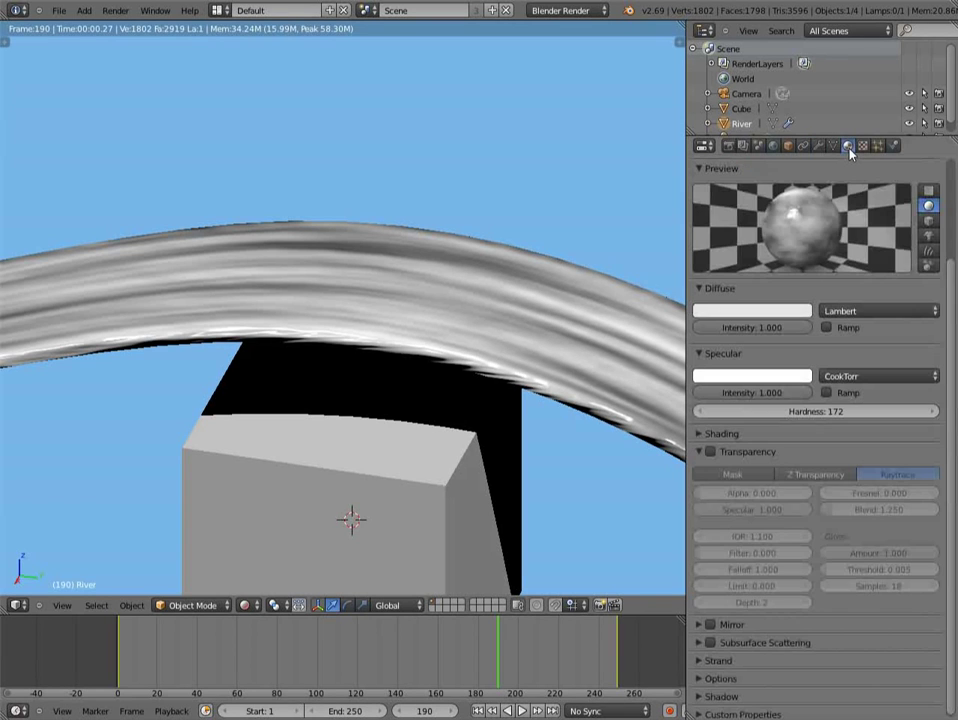
left_click(710, 452)
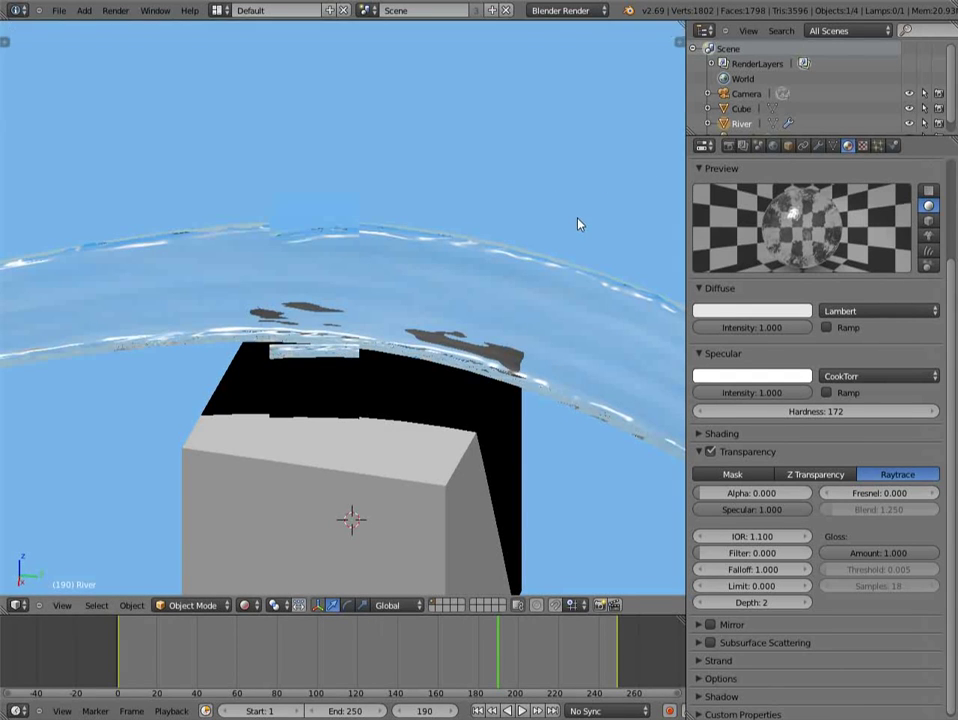
middle_click_drag(607, 257, 547, 278)
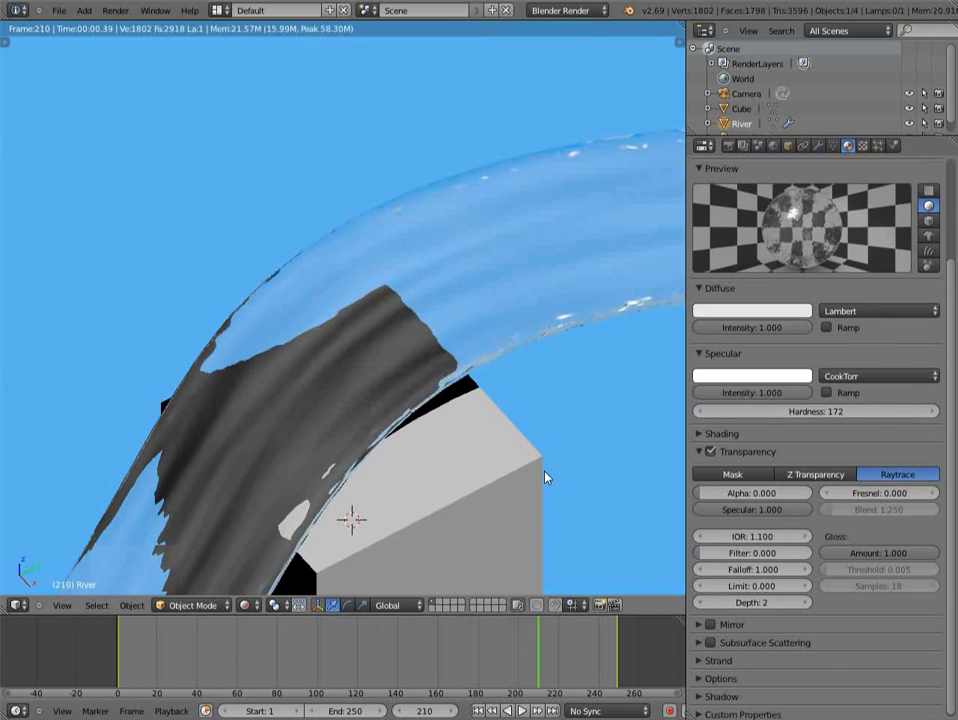
key("Right")
key("Right")
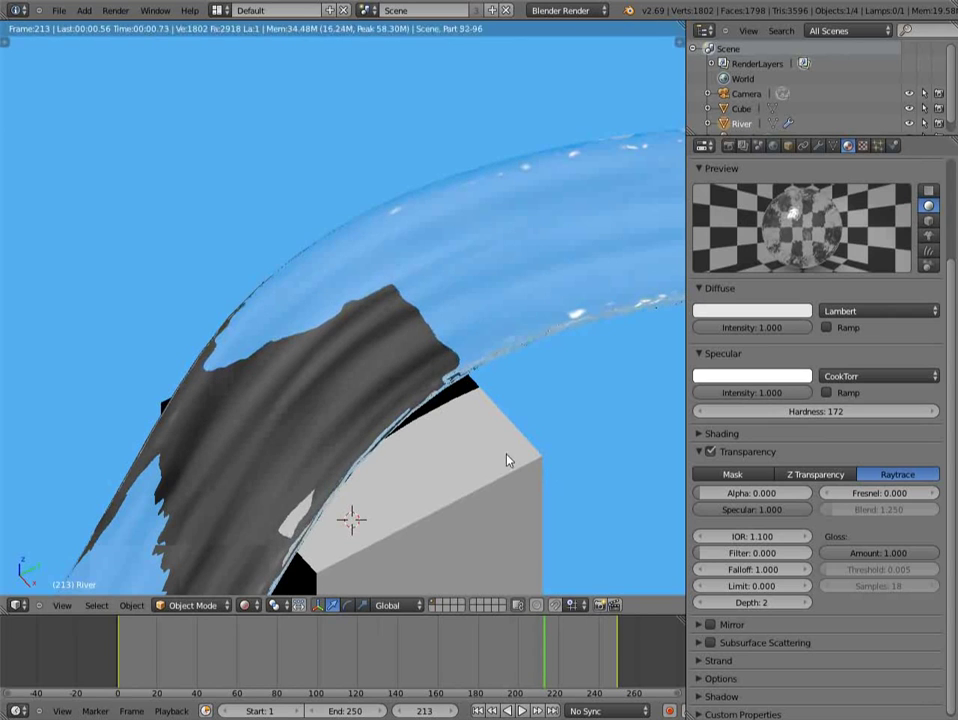
- Switch the viewport shading to Solid, with the whole river and the cube in view
scroll(507, 460, "down", 4)
left_click(245, 605)
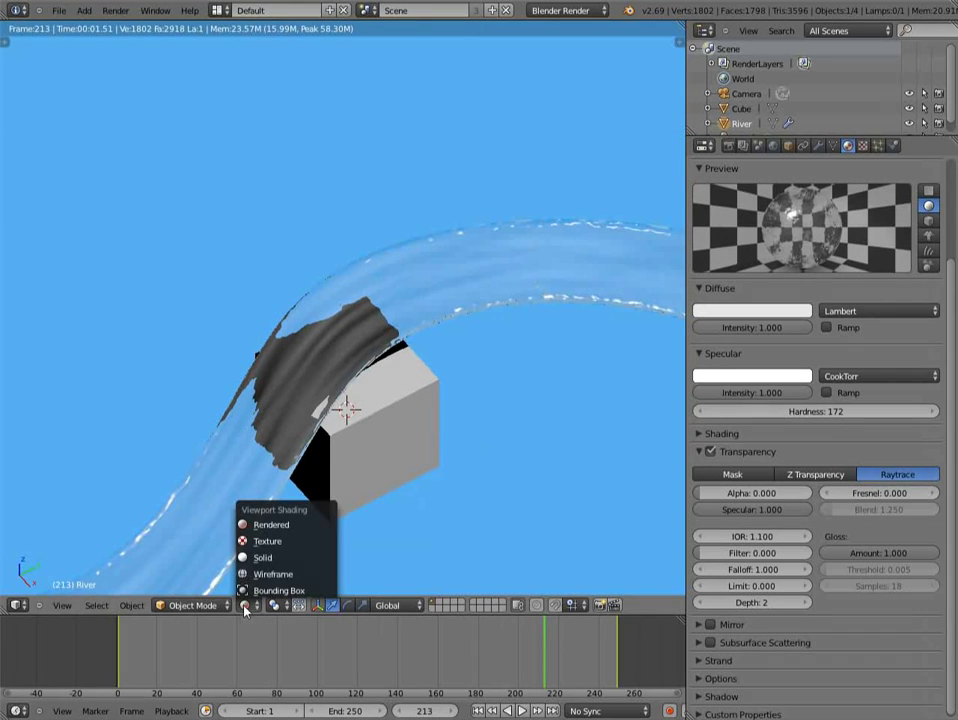
left_click(279, 558)
middle_click_drag(319, 552, 464, 346)
scroll(445, 387, "down", 4)
mouse_move(445, 387)
middle_mouse_down()
mouse_move(427, 343)
mouse_move(358, 333)
middle_mouse_up()
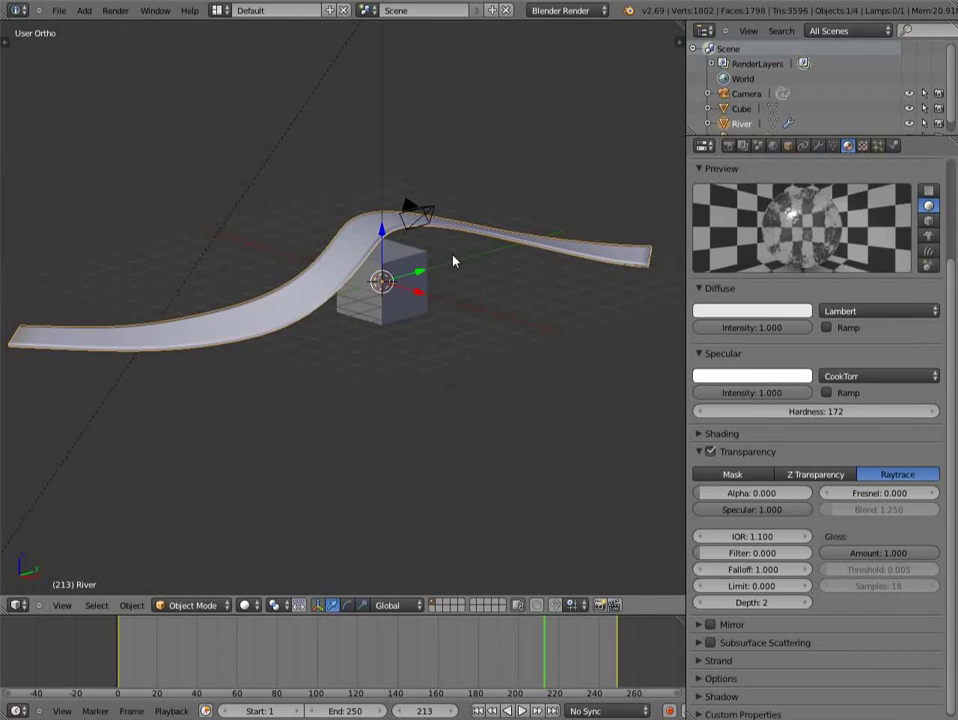
- Select the cube under the river and move it along the X axis until it stands clear beside the river
middle_click_drag(316, 246, 372, 288)
right_click(372, 288)
middle_click_drag(396, 364, 346, 393)
key("g")
key("x")
left_click(352, 302)
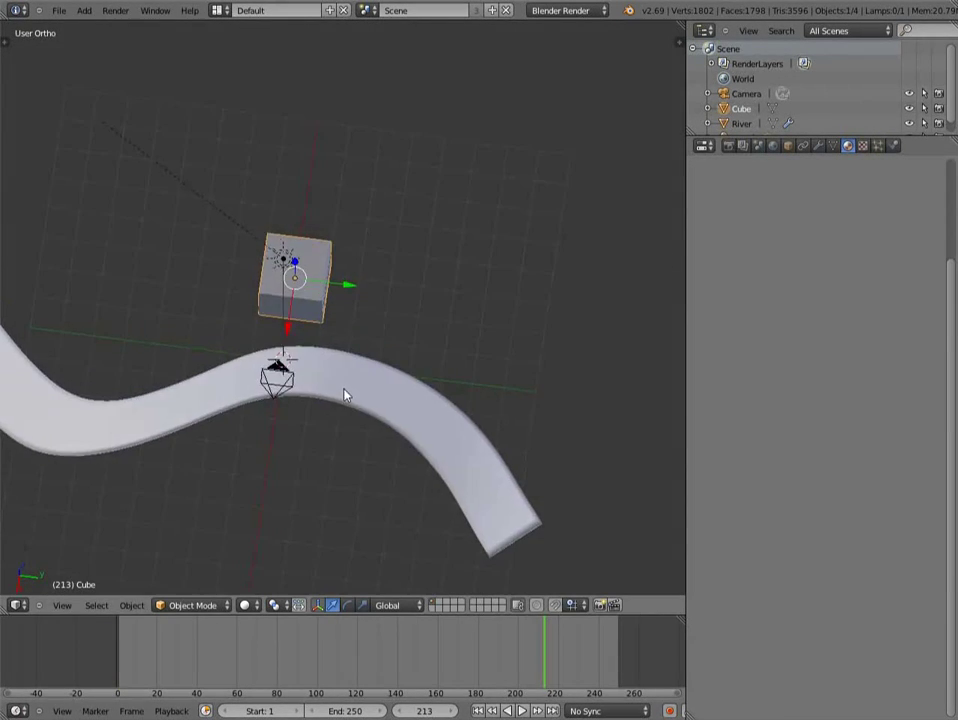
left_click(822, 147)
left_click(812, 197)
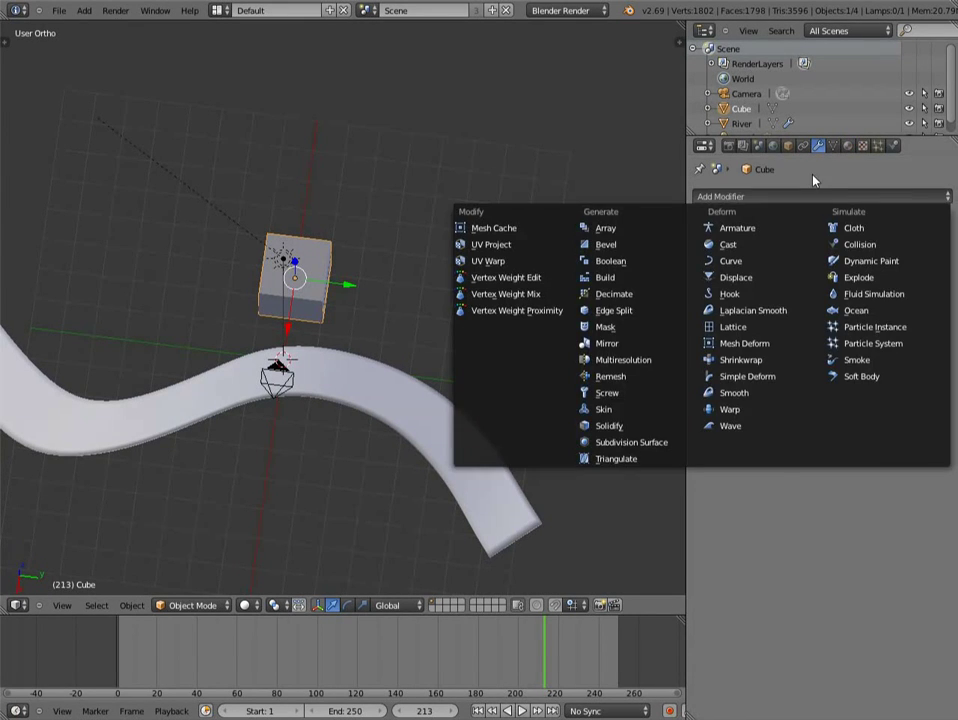
key("Escape")
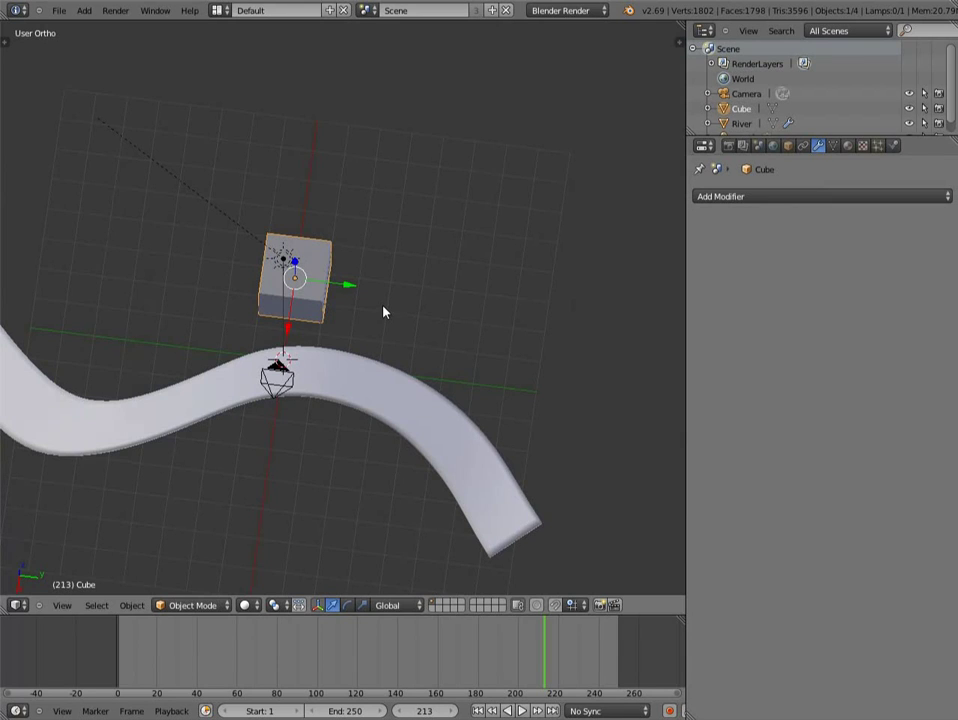
- Duplicate the cube and place the copy about 2.5 units away along the Y axis
key("shift+d")
key("y")
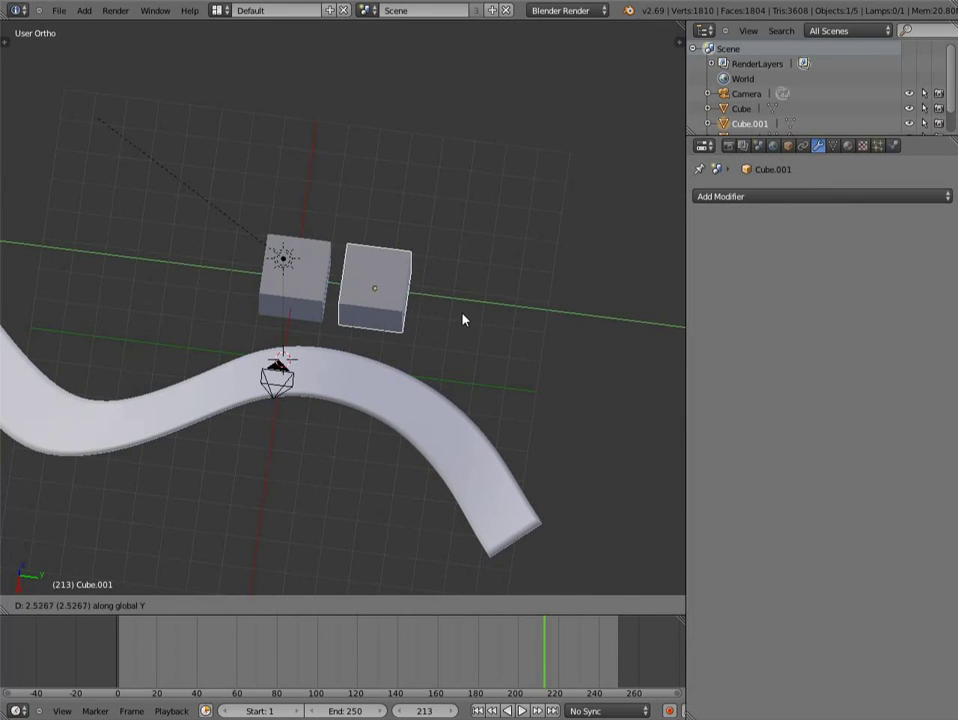
left_click(463, 320)
- Select both cubes and duplicate the pair along the negative Y axis, further along the river
right_click(325, 302, "shift")
middle_click_drag(449, 353, 357, 304)
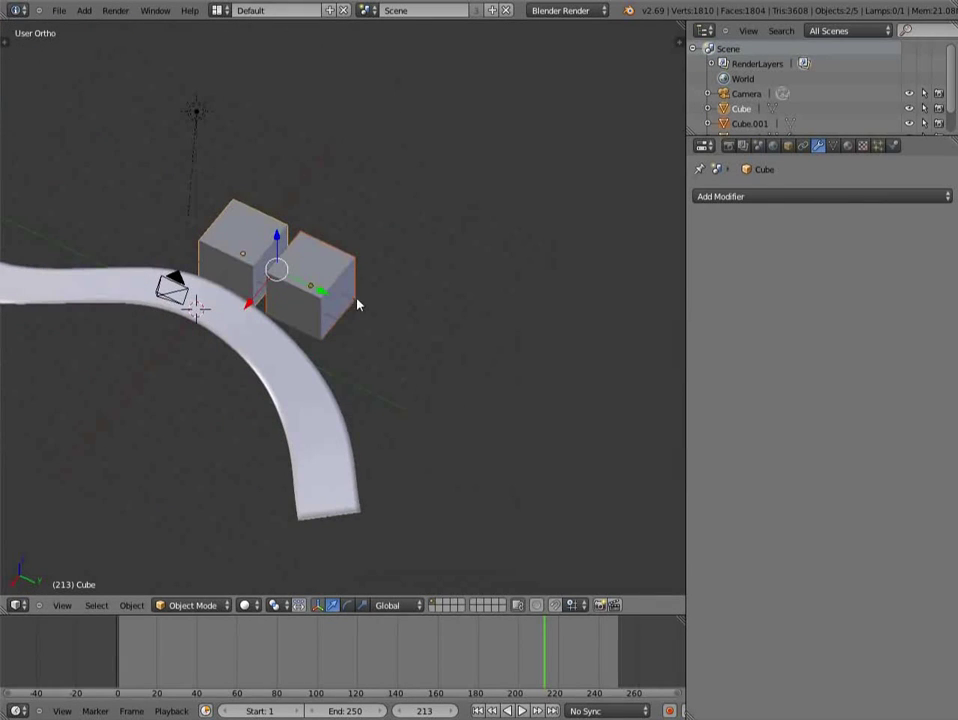
key("shift+d")
key("y")
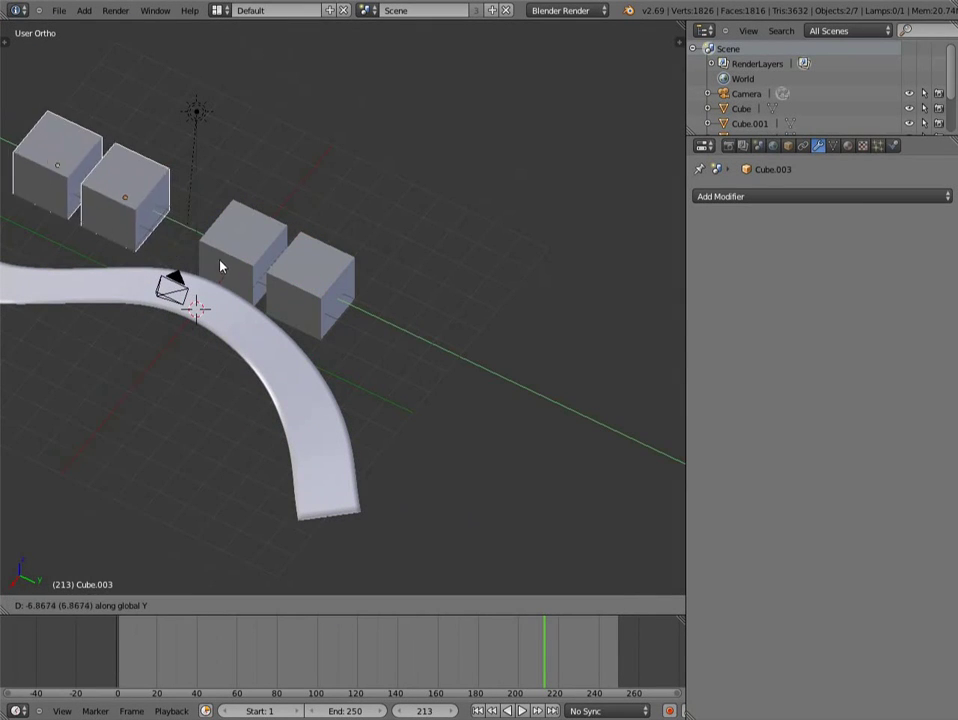
left_click(200, 255)
middle_click_drag(200, 255, 251, 302)
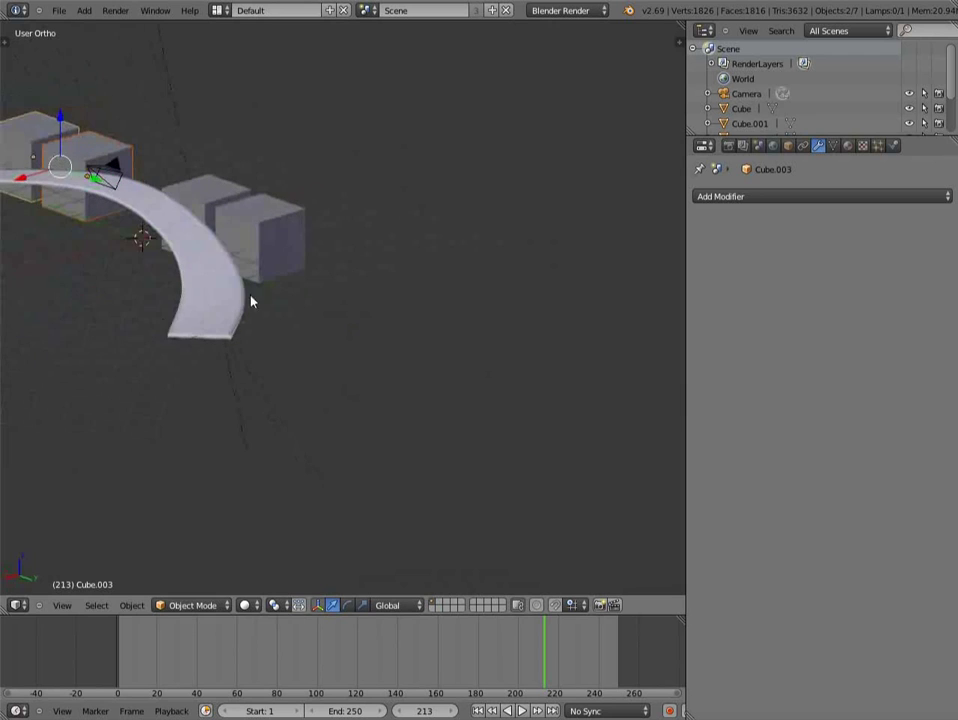
- Duplicate the original pair of cubes downward along Z and shift the copies along X toward the river's other side
right_click(294, 248)
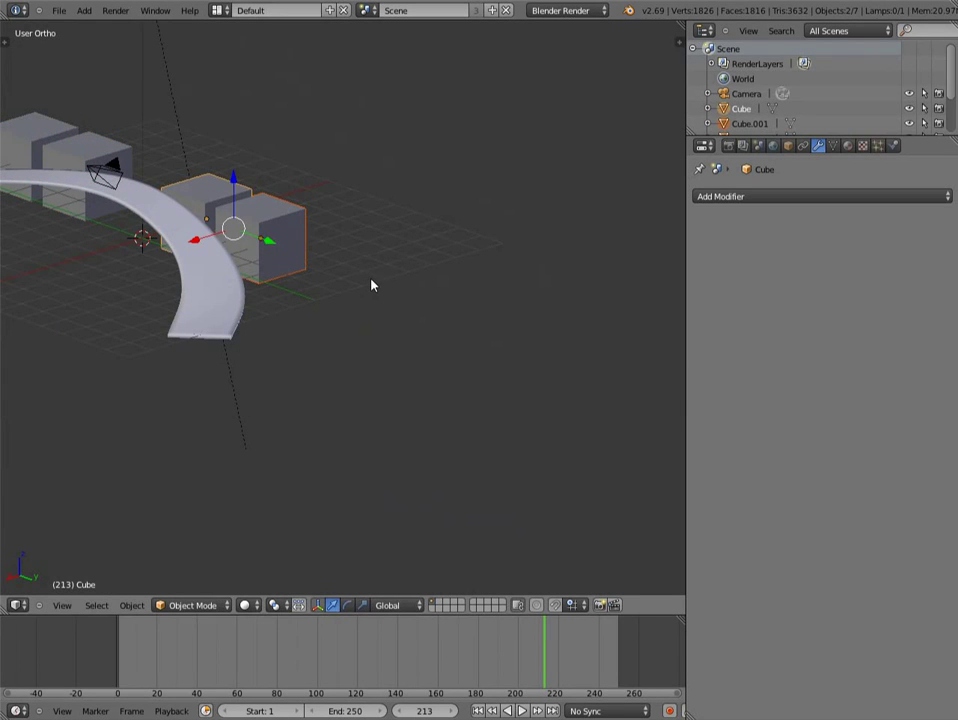
key("shift+d")
key("z")
left_click(362, 362)
middle_click_drag(362, 362, 250, 357)
key("g")
key("x")
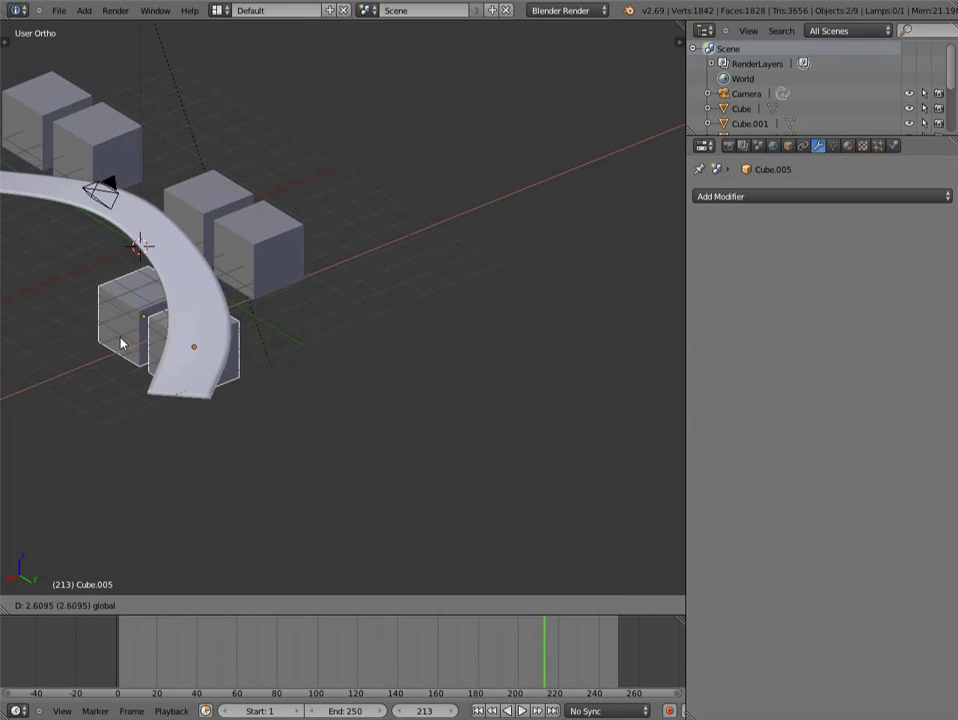
left_click(137, 338)
- Select three of the cubes beside the river and duplicate them
middle_click_drag(278, 338, 229, 421)
left_click(229, 421, "shift")
key("shift+d")
left_click(297, 410)
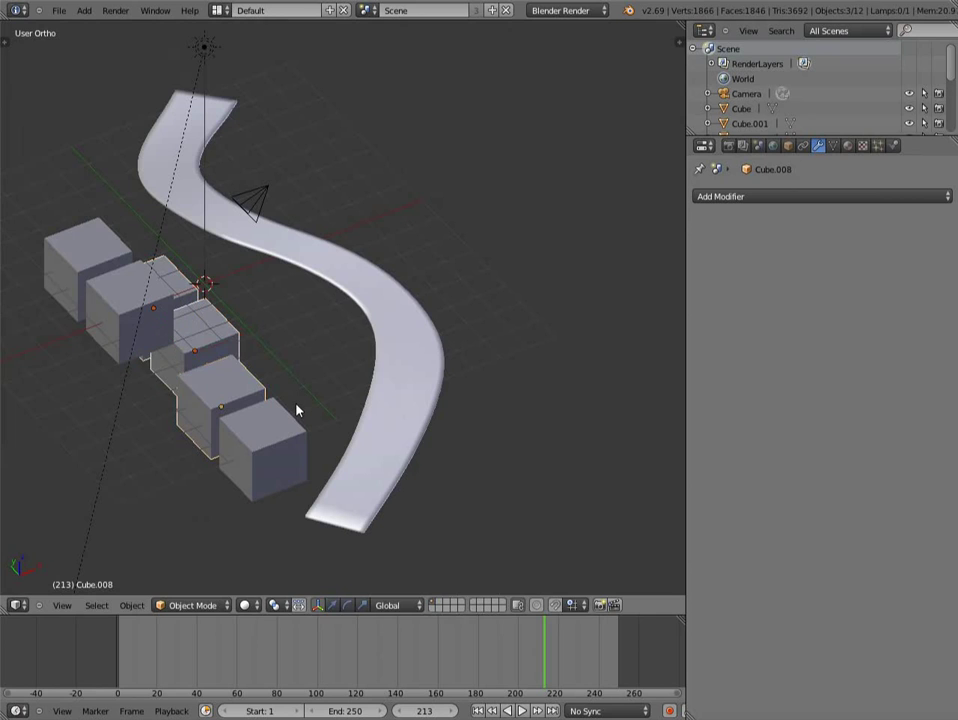
- Move the three duplicated cubes along X to the opposite side of the river and rotate them 90 degrees about Z
key("g")
key("x")
left_click(573, 312)
type("rz90")
key("Return")
middle_click_drag(483, 378, 376, 477)
left_click_drag(457, 208, 464, 207)
- Select the original cube and one cube across the river, and duplicate both upward along Z
middle_click_drag(450, 250, 352, 289)
right_click(350, 290)
right_click(102, 166, "shift")
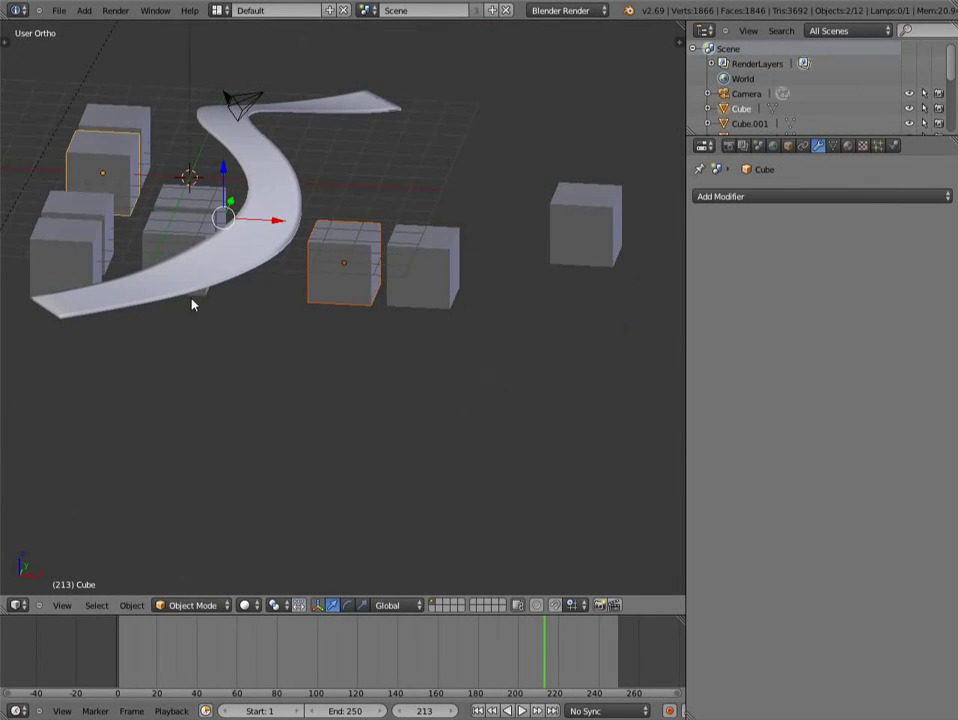
key("shift+d")
key("z")
left_click(201, 148)
- Select a single cube and reposition it among the cubes beside the river
middle_click_drag(580, 320, 520, 336)
right_click(508, 343)
left_click_drag(531, 270, 564, 353)
left_click(529, 355)
mouse_move(529, 355)
middle_mouse_down()
mouse_move(476, 349)
mouse_move(498, 365)
mouse_move(479, 387)
mouse_move(391, 440)
middle_mouse_up()
left_click_drag(530, 345, 533, 358)
- Duplicate the selected cube along the Y axis beside the river and lower the copy along Z
middle_click_drag(555, 488, 411, 461, "shift")
key("shift+d")
key("y")
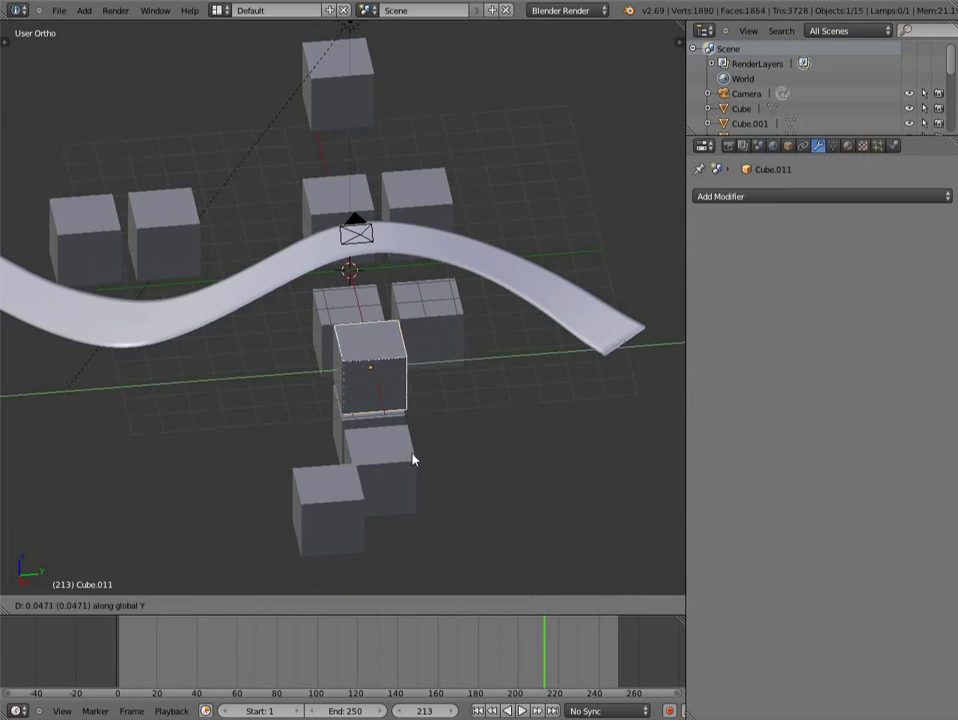
left_click(566, 454)
middle_click_drag(566, 454, 385, 500)
mouse_move(490, 368)
middle_mouse_down()
mouse_move(567, 419)
mouse_move(484, 376)
middle_mouse_up()
left_click_drag(539, 311, 537, 340)
middle_click_drag(530, 405, 558, 359)
left_click_drag(536, 336, 541, 374)
- Duplicate that cube along Y toward the opposite end of the river and fine-tune the copy's position along Y
middle_click_drag(573, 391, 419, 517)
key("shift+d")
key("y")
left_click(36, 454)
middle_click_drag(102, 457, 295, 420, "shift")
key("g")
key("y")
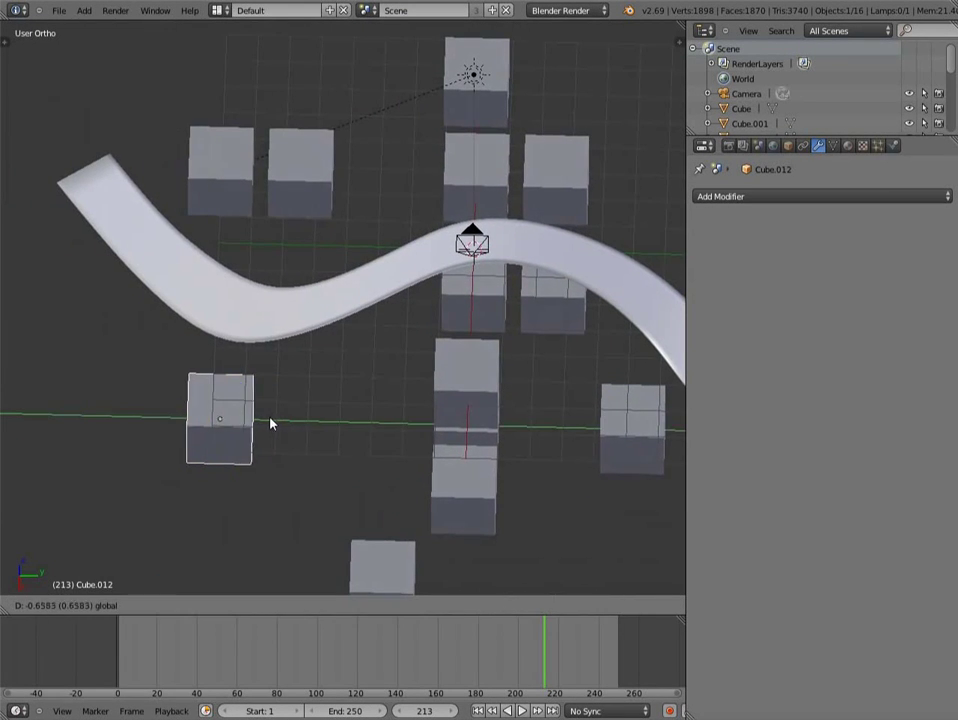
left_click(270, 421)
middle_click_drag(217, 410, 307, 363)
key("g")
key("y")
left_click(265, 419)
- Select eight of the cubes around the river and duplicate them in place
middle_click_drag(265, 419, 316, 505)
scroll(323, 449, "up", 2)
right_click(505, 464)
right_click(451, 415, "shift")
right_click(455, 345, "shift")
right_click(593, 484, "shift")
right_click(589, 368, "shift")
right_click(364, 355, "shift")
right_click(415, 288, "shift")
right_click(363, 198, "shift")
right_click(323, 222, "shift")
right_click(248, 149, "shift")
right_click(248, 152, "shift")
middle_click_drag(352, 262, 314, 262, "shift")
key("shift+d")
right_click(408, 352)
- Rotate the eight duplicated cubes 90 degrees about Z and 90 degrees about X
type("rz90")
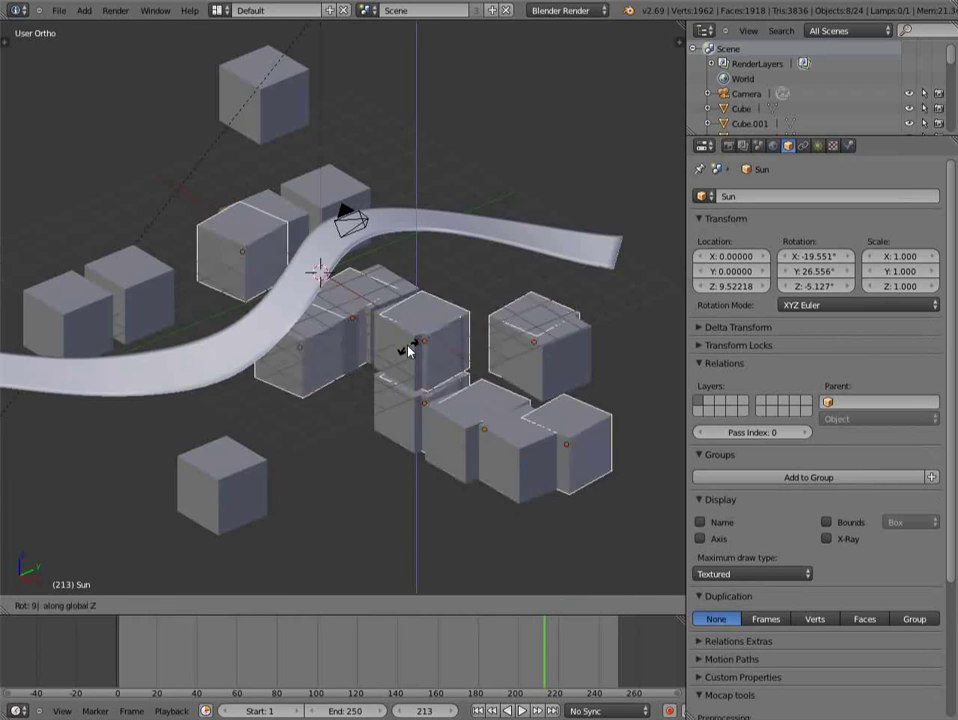
key("Return")
middle_click_drag(366, 412, 396, 387, "shift")
type("rx90")
key("Return")
- Move the rotated group of cubes to the far end of the river and adjust its position along Y
left_click_drag(351, 334, 540, 210)
middle_click_drag(540, 212, 327, 235)
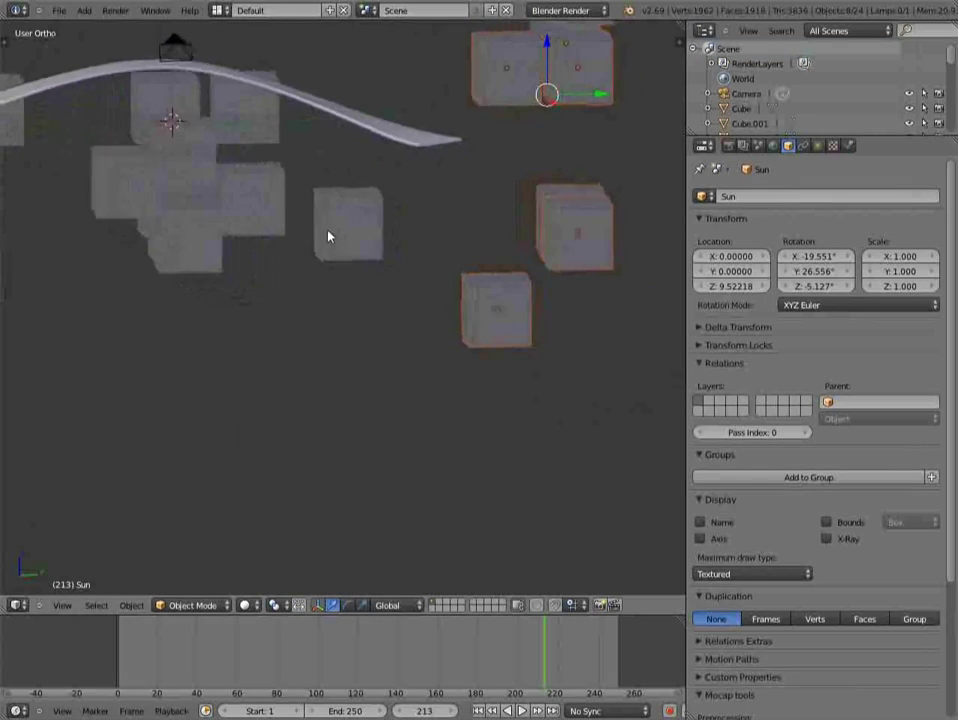
left_click_drag(600, 96, 528, 96)
middle_click_drag(528, 96, 483, 359)
- Select one of the upper duplicated cubes at the river's far end, shift it along Y and lower it along Z
right_click(479, 242)
key("g")
key("y")
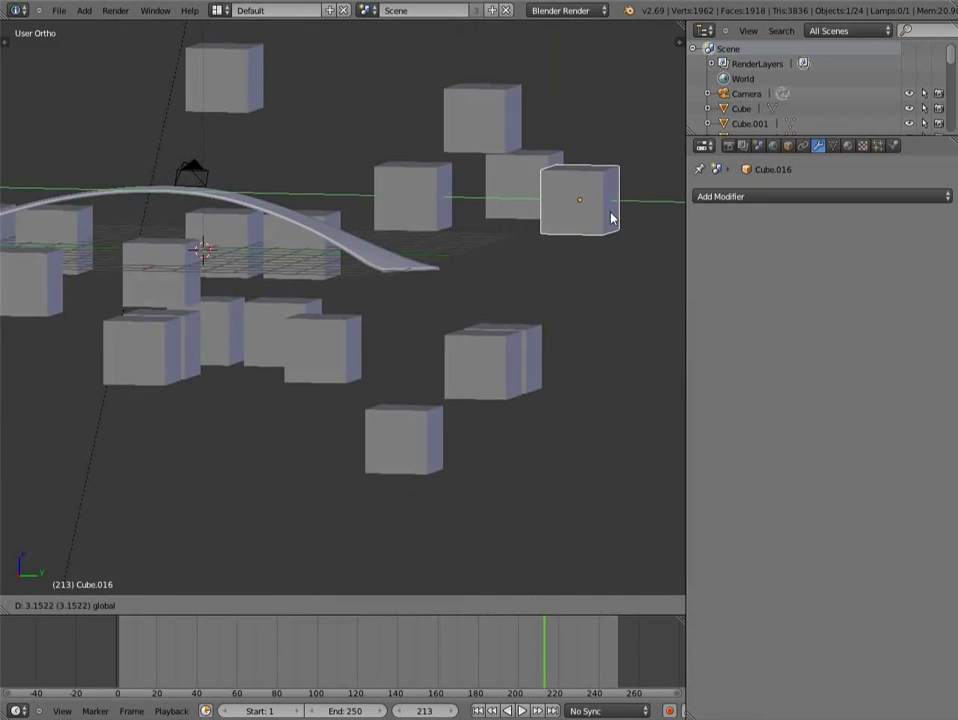
left_click(614, 216)
middle_click_drag(614, 216, 609, 182)
key("g")
key("z")
left_click(545, 295)
middle_click_drag(545, 295, 319, 447)
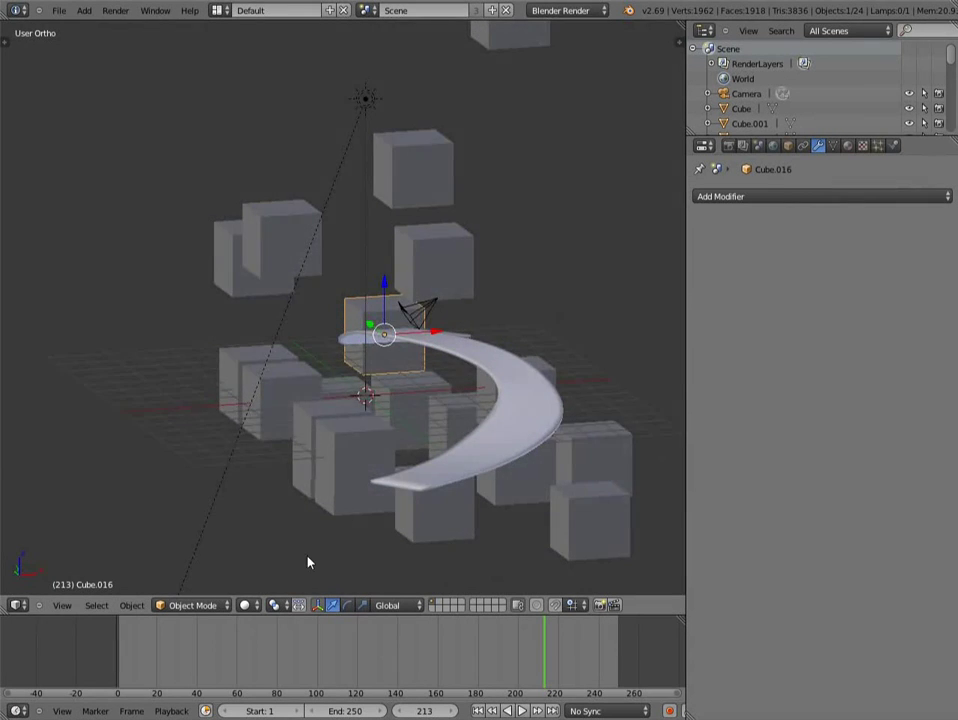
middle_click_drag(310, 562, 303, 551)
- Preview the river and cubes with Rendered viewport shading, then return the viewport to Solid shading
left_click(59, 10)
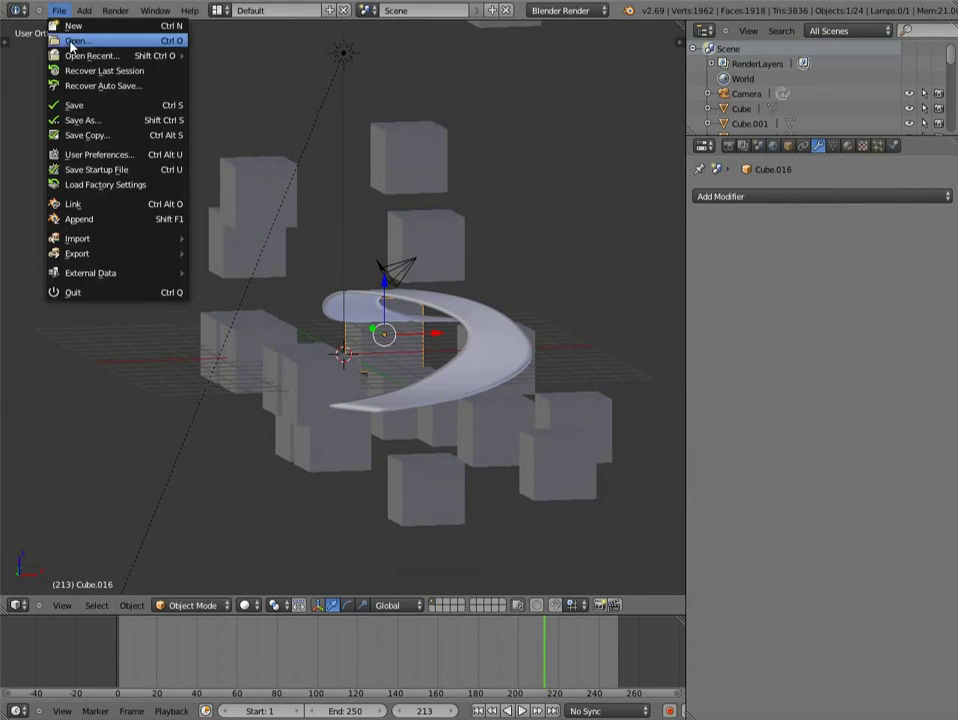
left_click(247, 605)
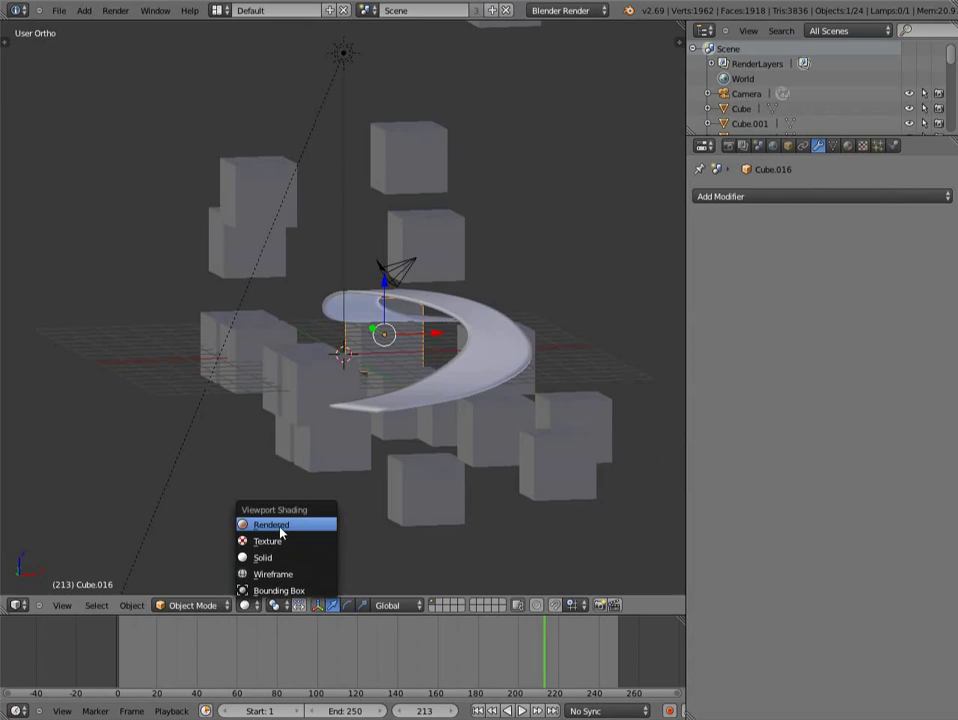
left_click(252, 524)
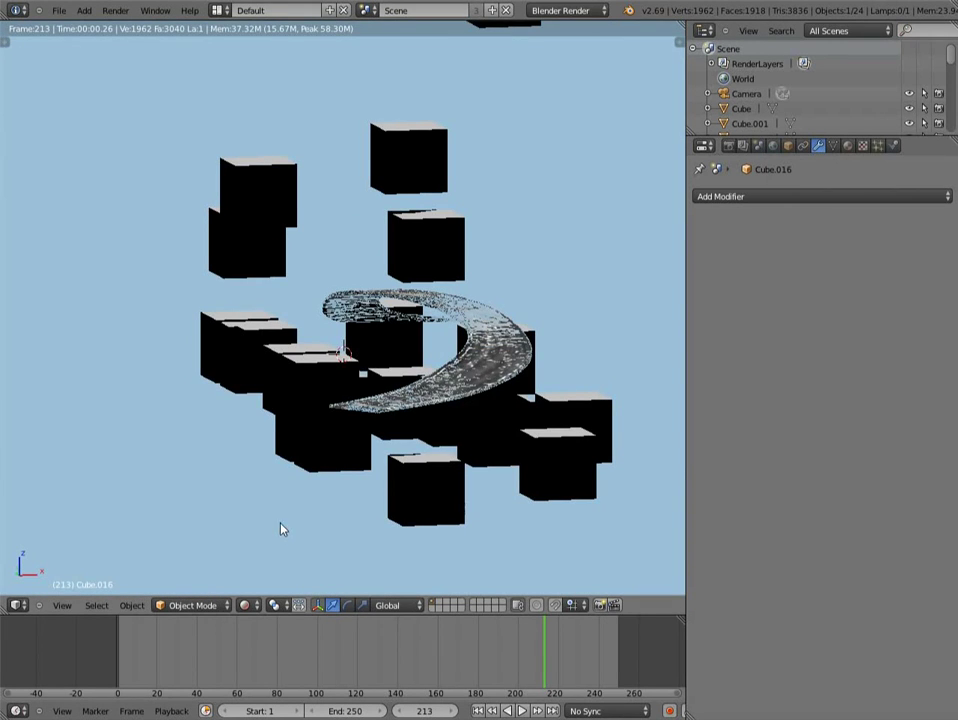
scroll(288, 524, "up", 2)
scroll(293, 527, "up", 3)
scroll(293, 527, "up", 1)
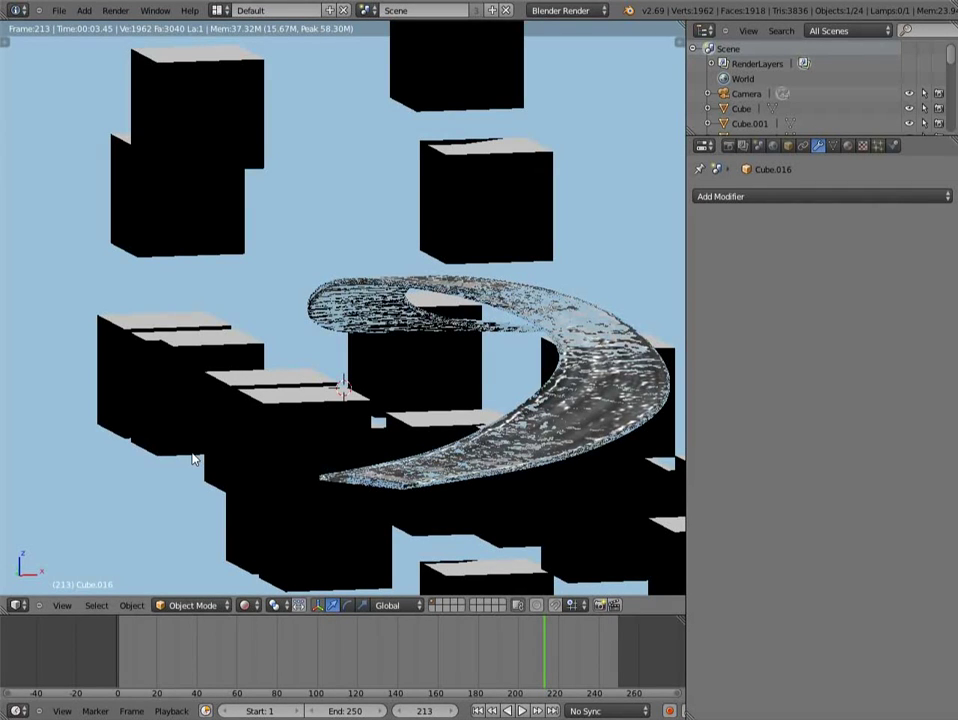
left_click(247, 605)
left_click(290, 559)
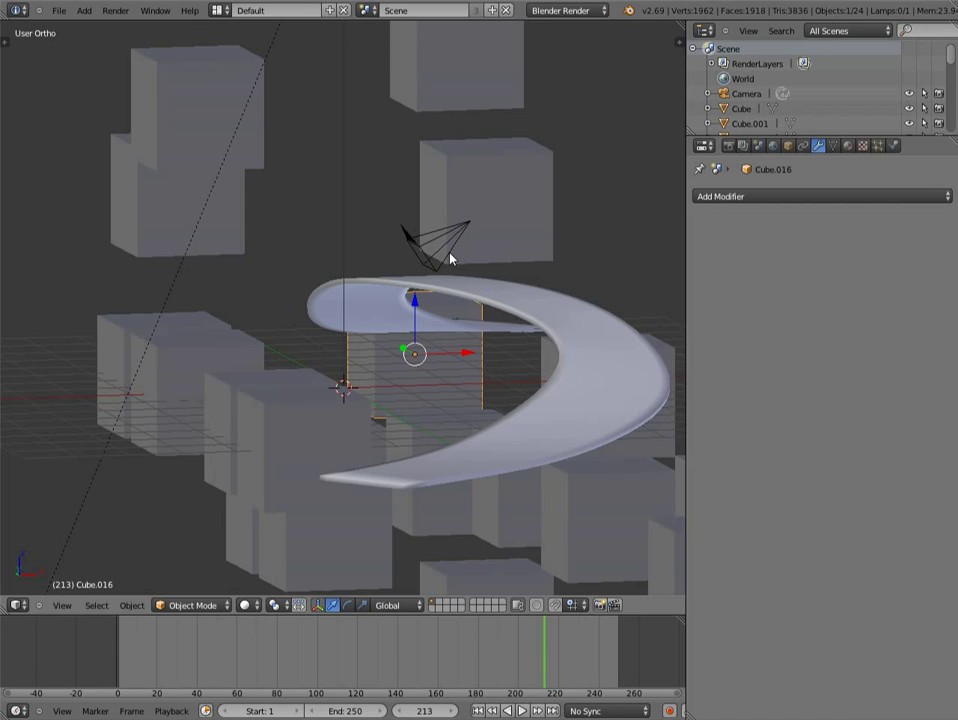
- Switch to the camera view and split the 3D viewport, orbiting the second view to an overview of the scene
key("KP_0")
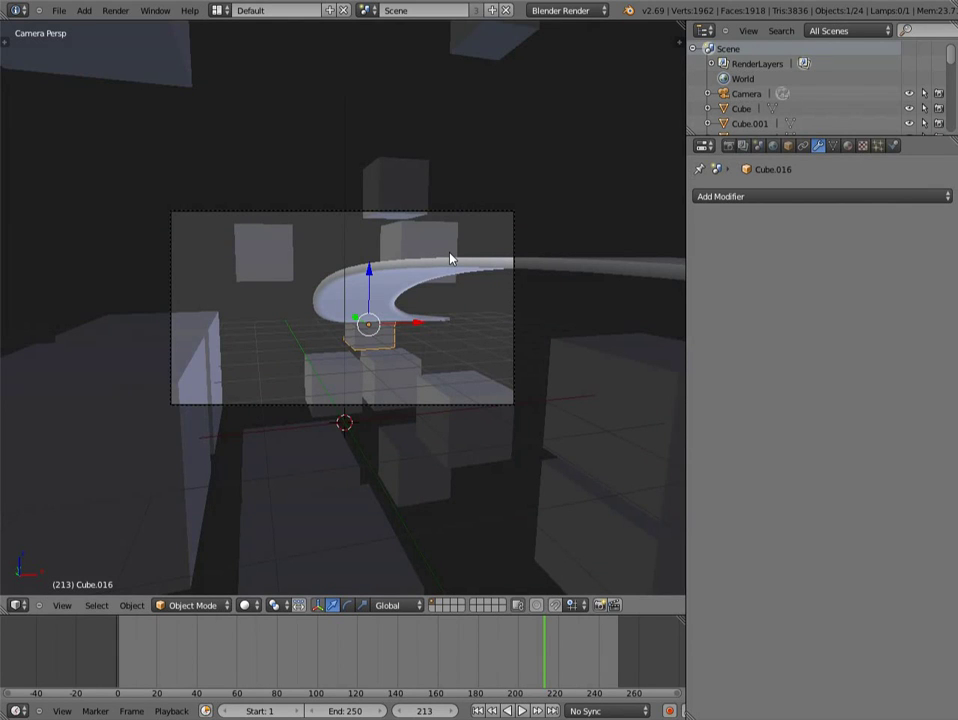
scroll(450, 268, "up", 3)
scroll(450, 280, "down", 3)
left_click_drag(679, 26, 428, 34)
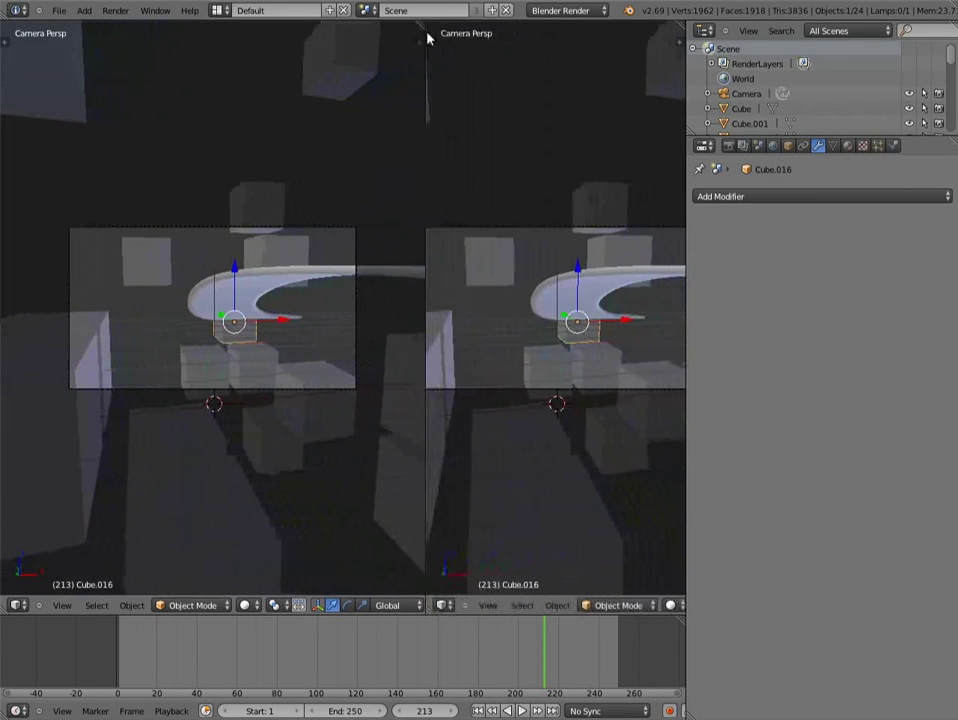
scroll(569, 239, "down", 5)
middle_click_drag(560, 300, 588, 325)
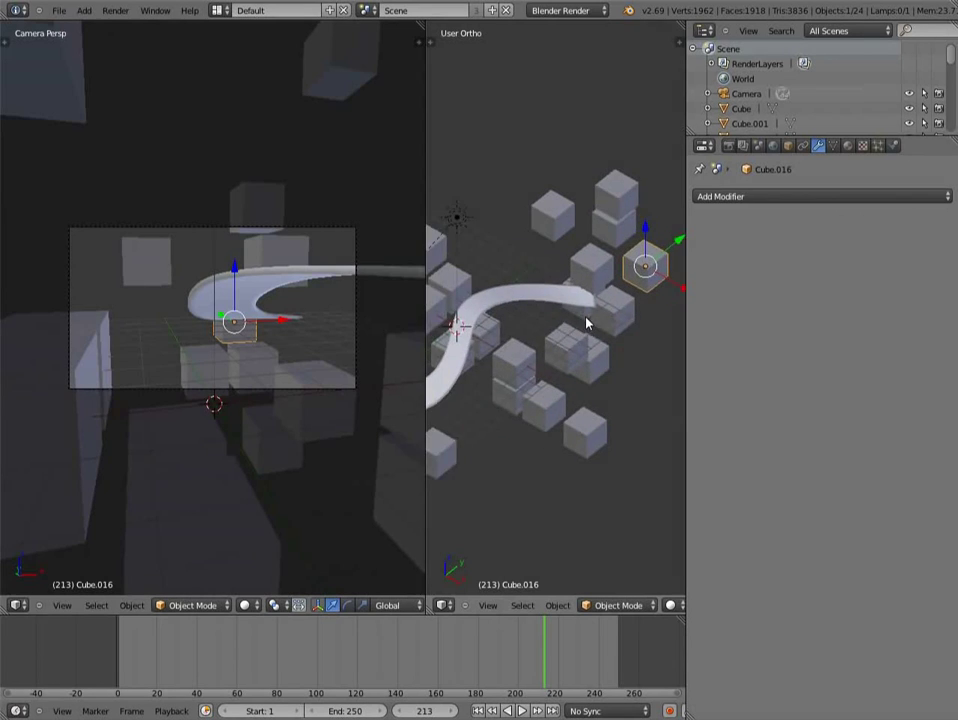
- Move the camera along Y, X and Z to about X -2.47, Y -20.13, Z 2.52 so it frames the river
scroll(588, 325, "down", 2)
right_click(473, 316)
key("g")
key("y")
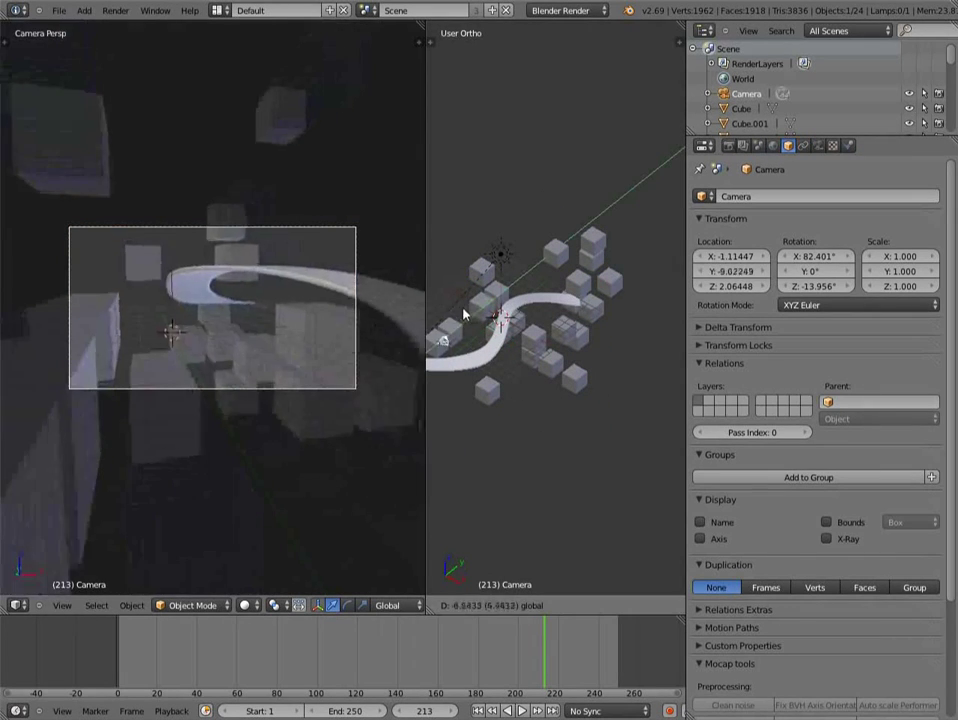
left_click(387, 336)
middle_click_drag(527, 366, 650, 376, "shift")
key("g")
key("x")
left_click(543, 420)
key("g")
key("z")
left_click(505, 372)
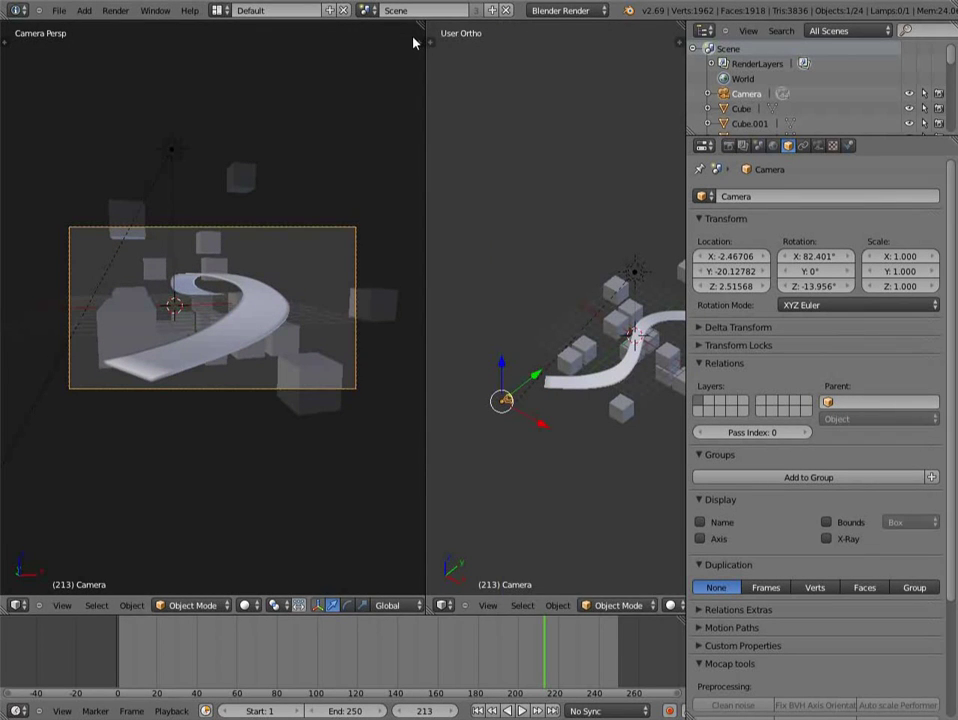
- Join the two 3D views back into one and render a test image from the camera
left_click_drag(422, 27, 464, 325)
scroll(464, 325, "up", 3)
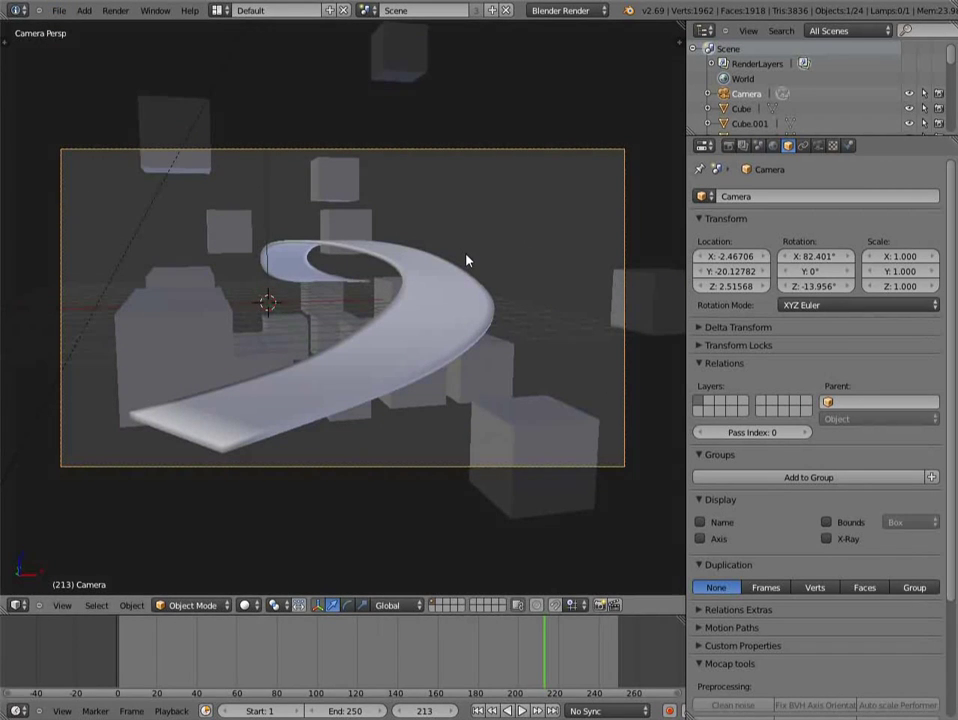
key("F12")
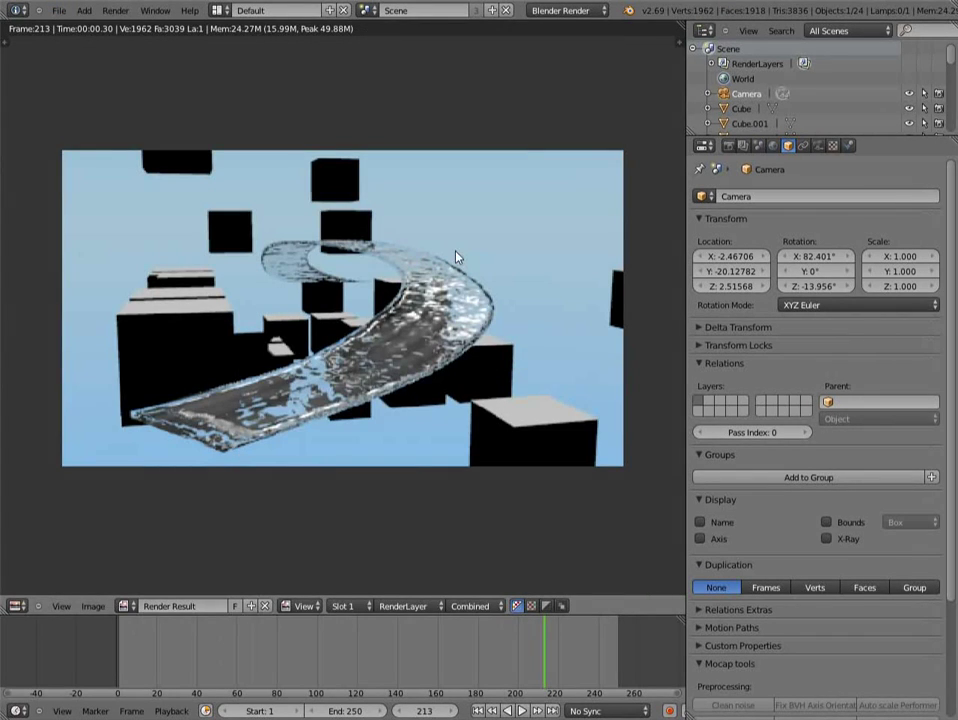
scroll(455, 257, "up", 1)
key("Escape")
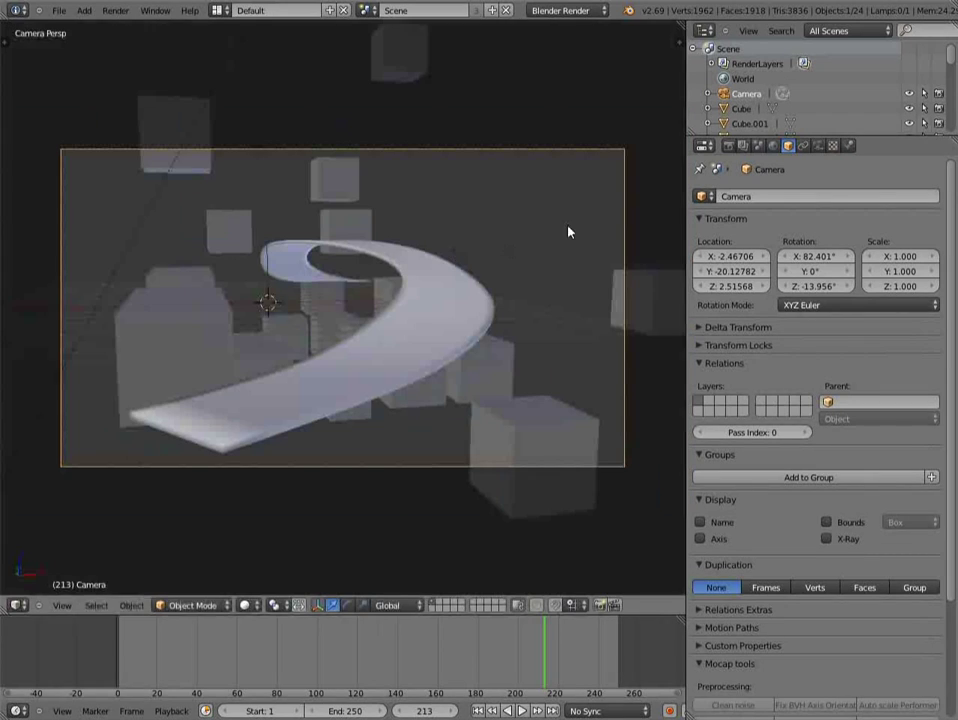
- Enable Ambient Occlusion in the world settings and set its blend mode to Multiply
left_click(773, 145)
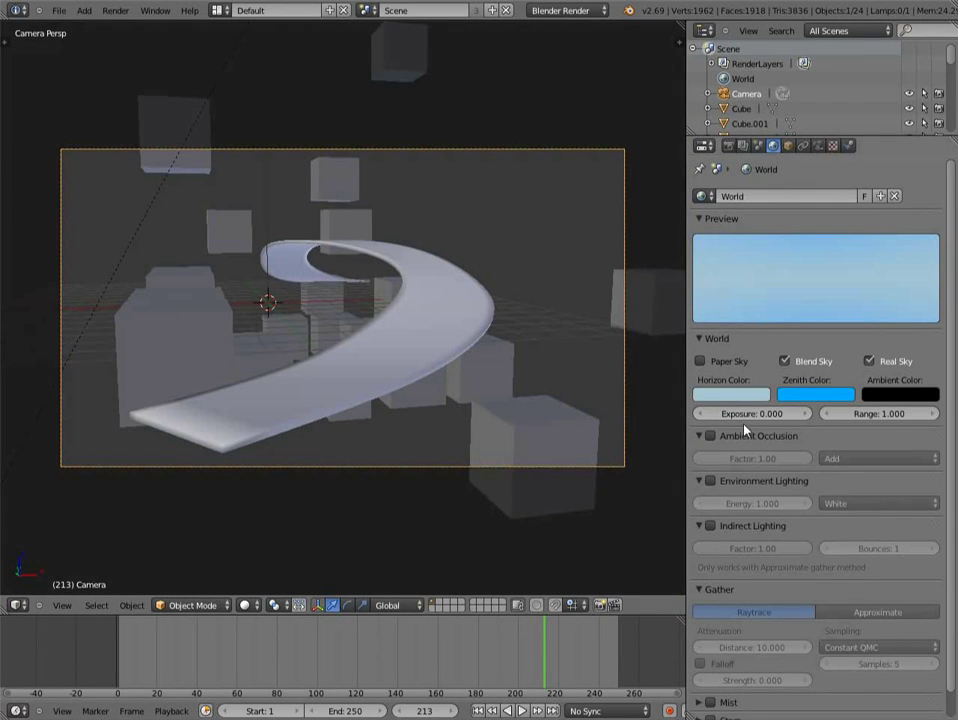
left_click(710, 436)
left_click(850, 458)
left_click(808, 445)
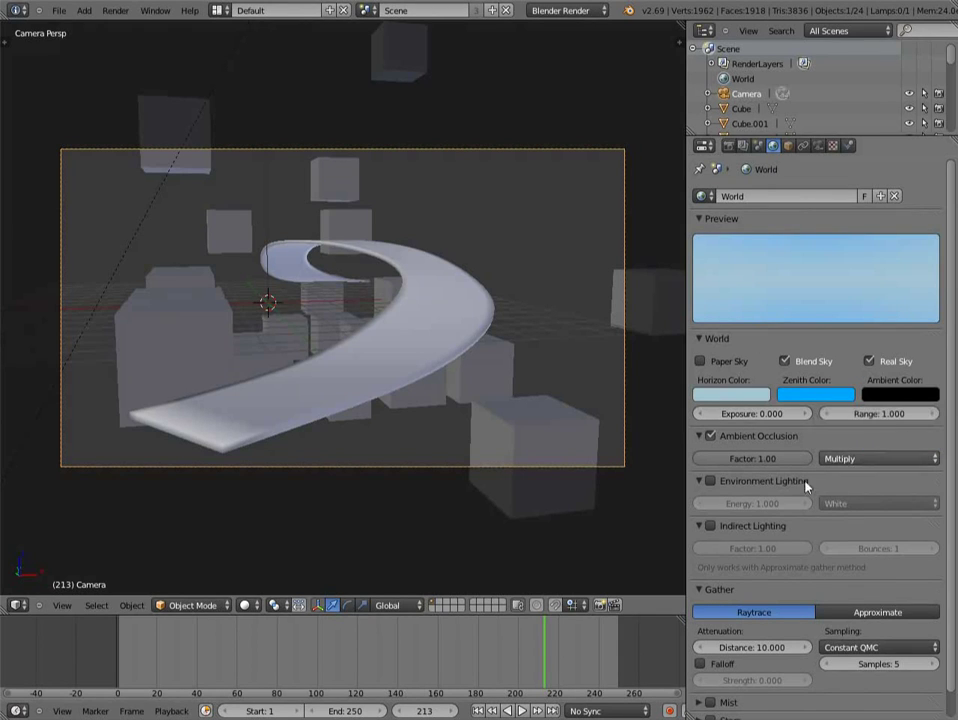
- Enable Environment Lighting for the world and set its energy to 0.2
left_click(711, 482)
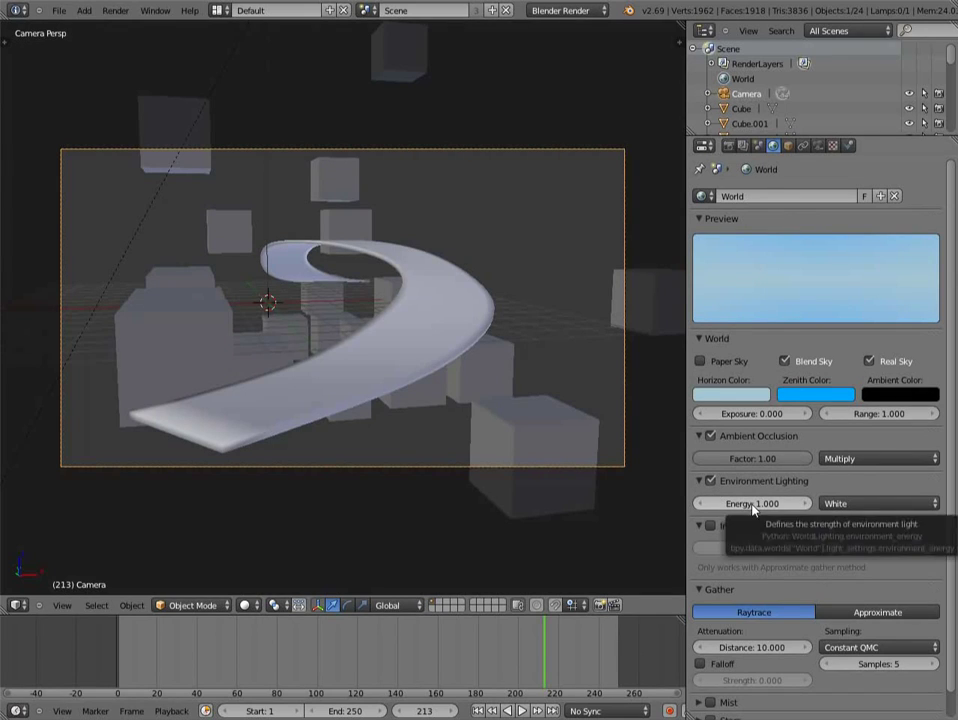
left_click(750, 503)
key("BackSpace")
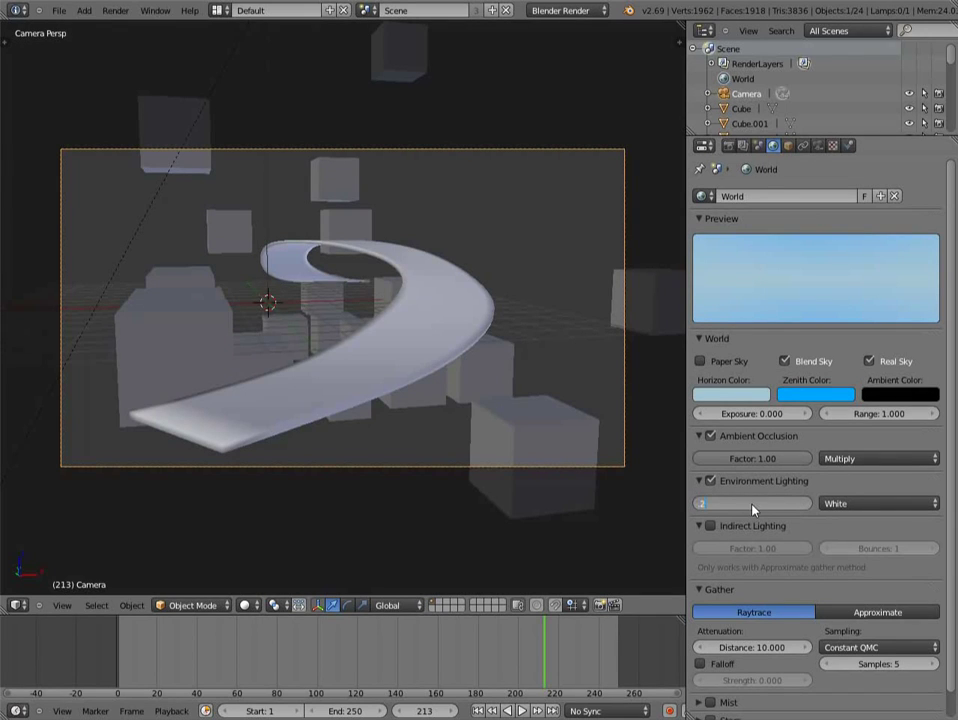
type(".2")
key("Return")
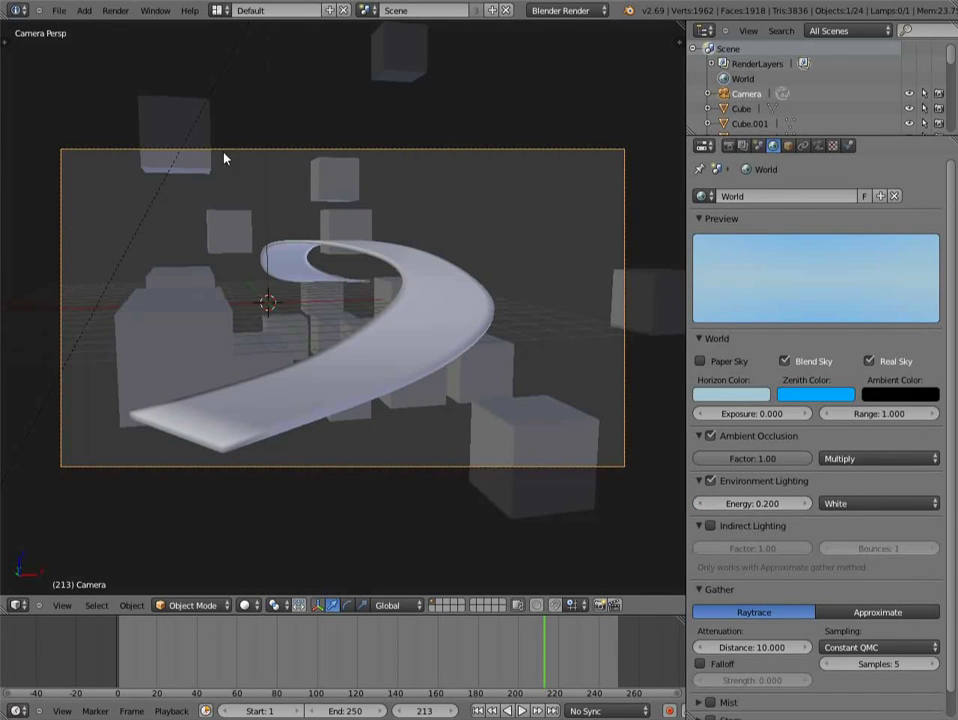
- Render the current frame to check the new world lighting, then close the render
left_click(58, 10)
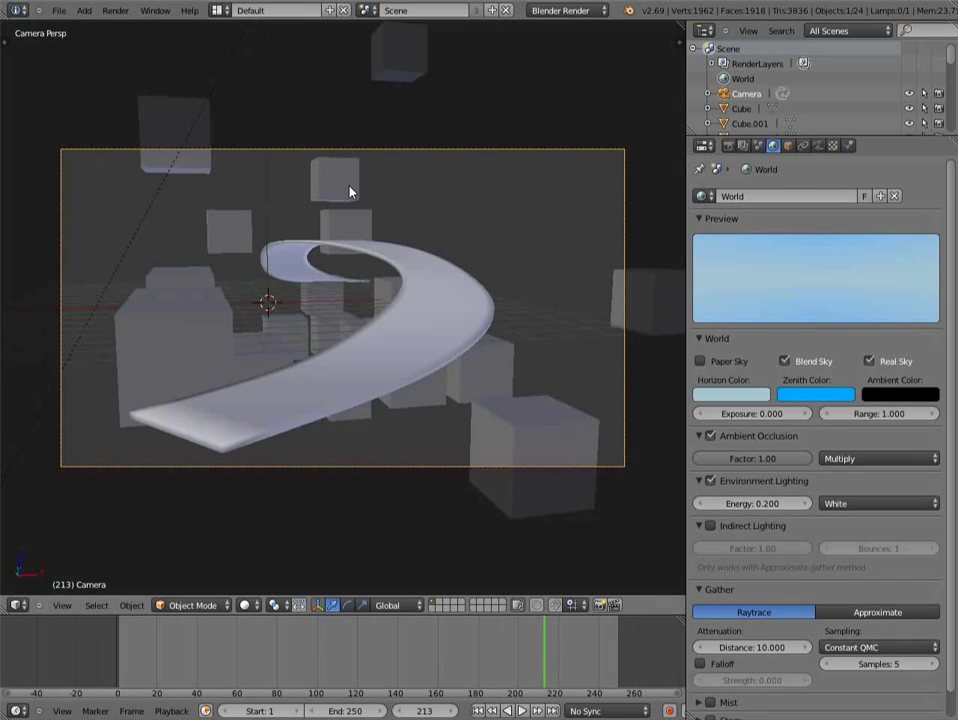
key("F12")
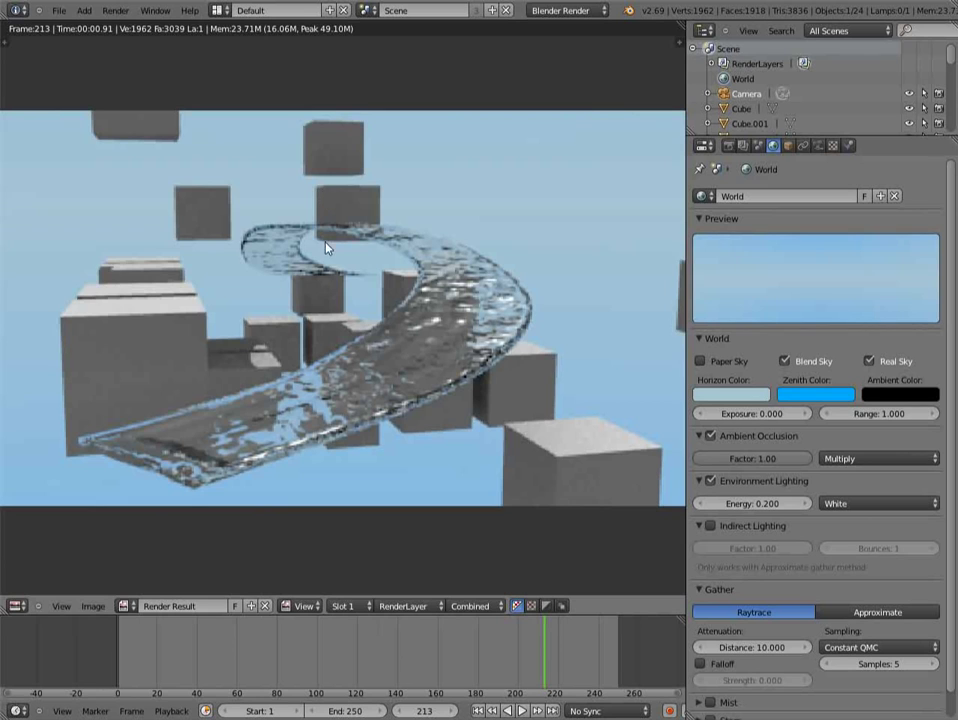
key("Escape")
- Turn off anti-aliasing in the render settings
left_click(728, 146)
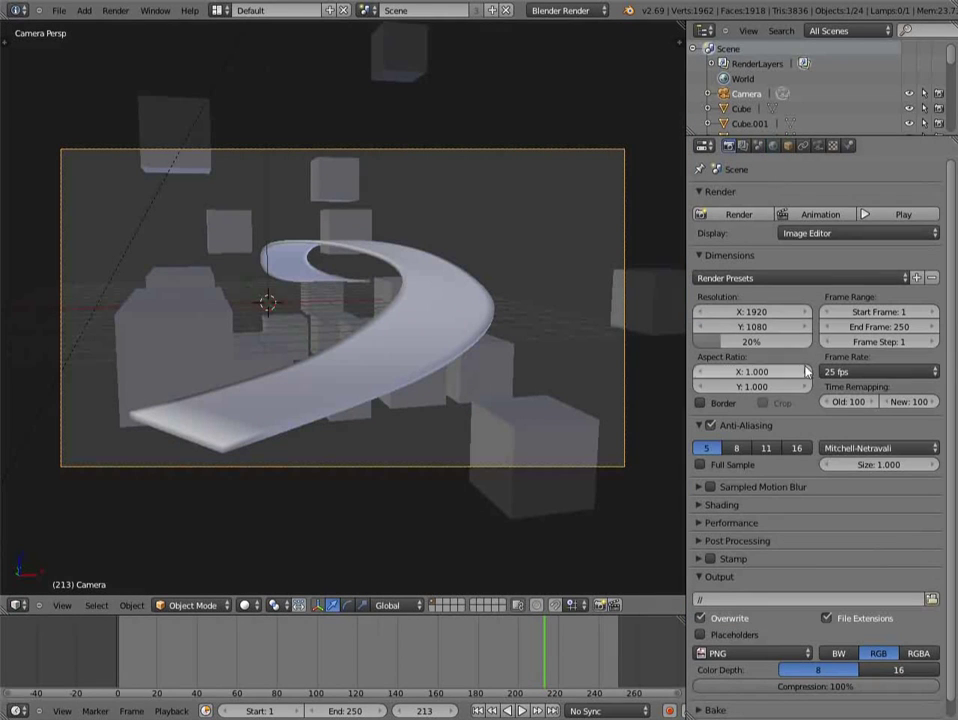
left_click(741, 342)
key("Return")
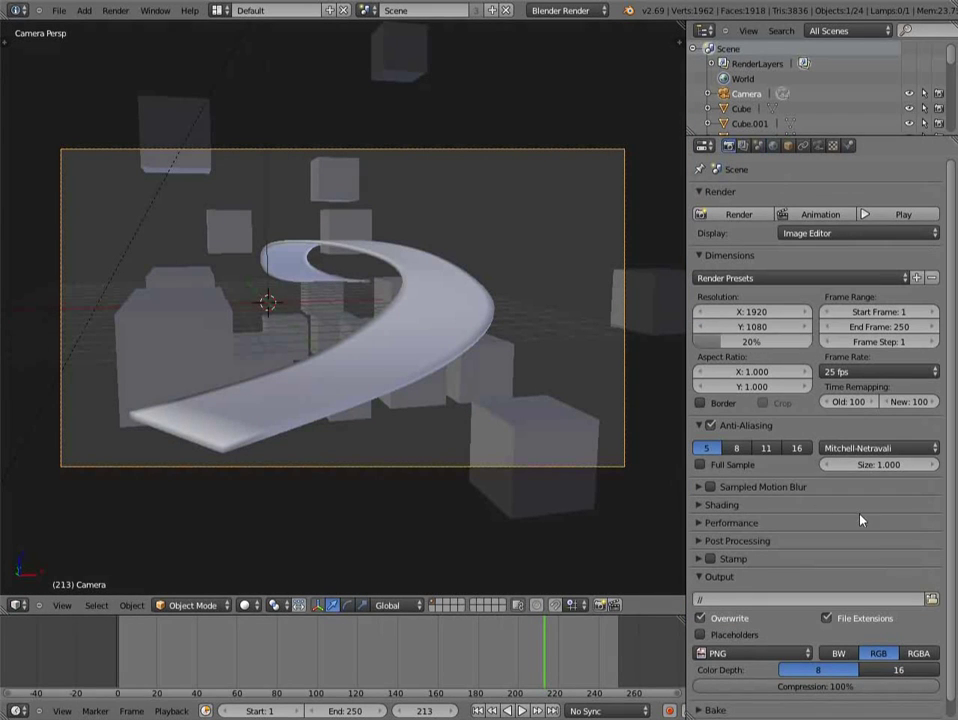
left_click(711, 425)
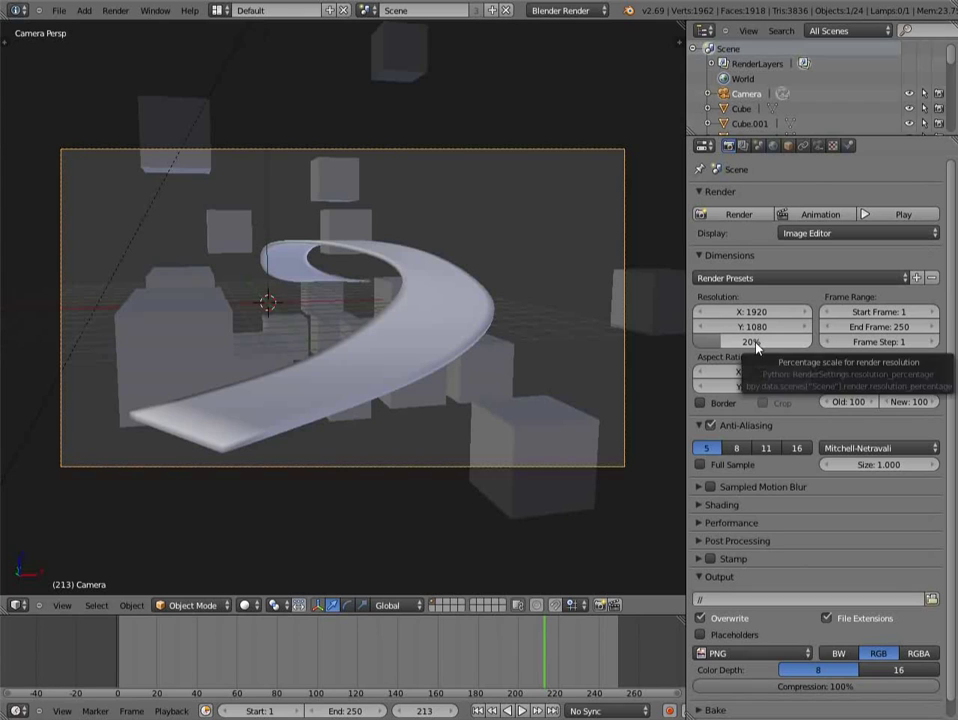
- Disable Ambient Occlusion and Environment Lighting in the world settings
left_click(772, 145)
left_click(710, 436)
left_click(710, 481)
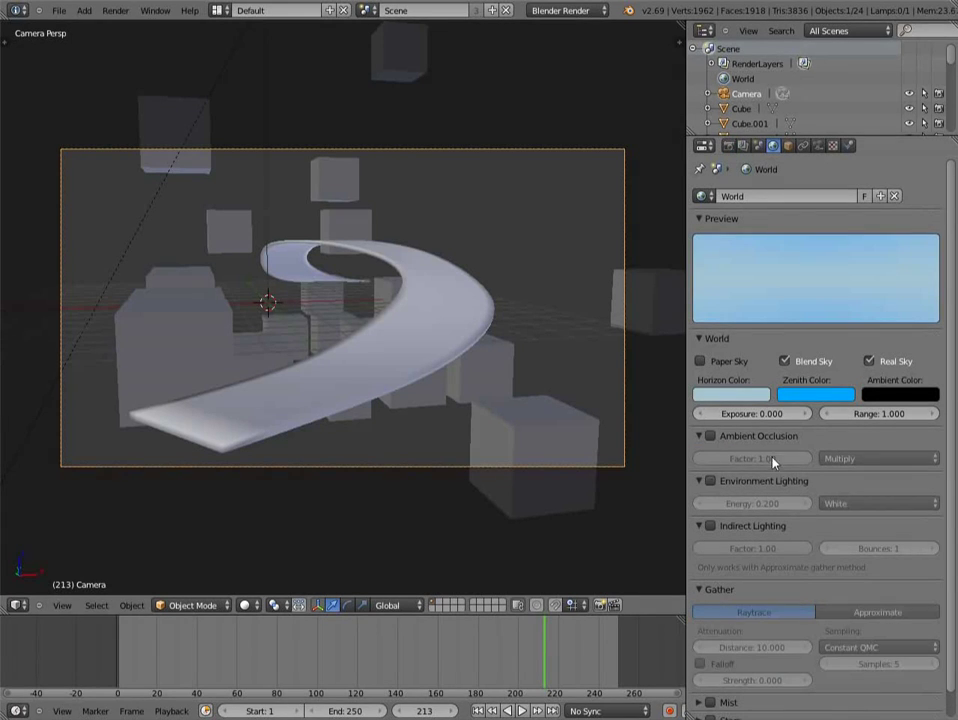
- Select the river and set the render output path to //test render/
right_click(366, 349)
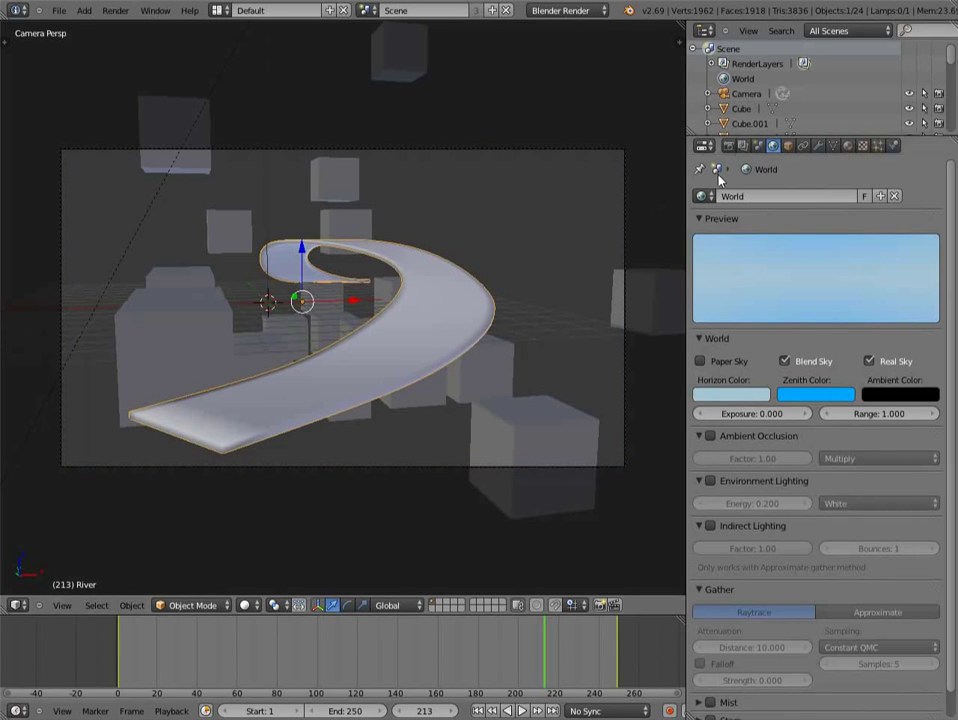
left_click(730, 143)
scroll(820, 420, "down", 1)
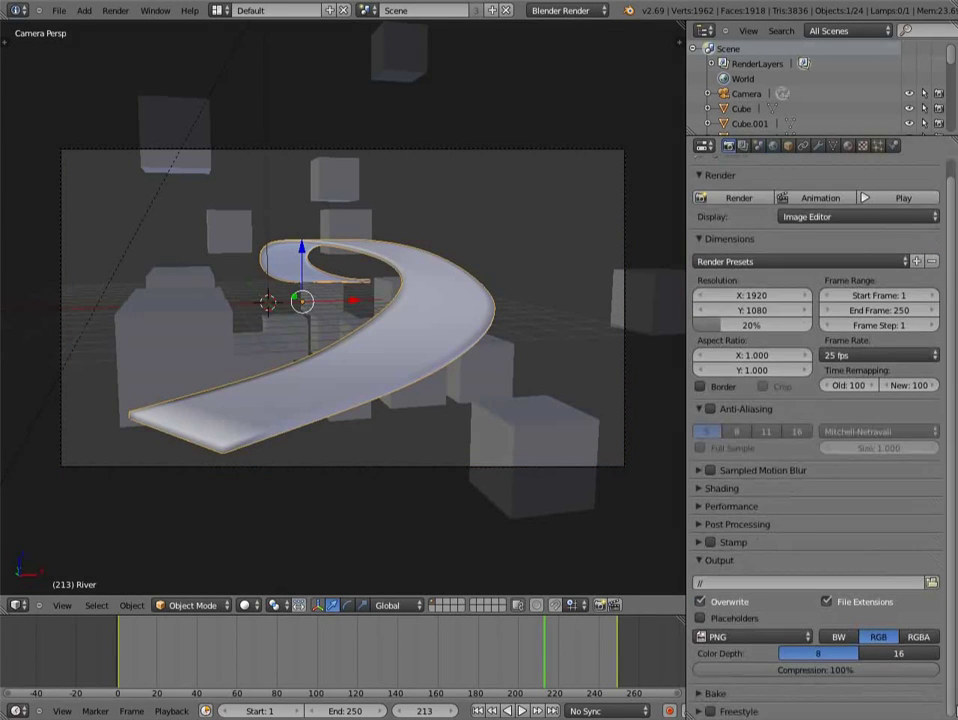
left_click(838, 583)
type("//test render/")
key("Return")
scroll(804, 588, "up", 1)
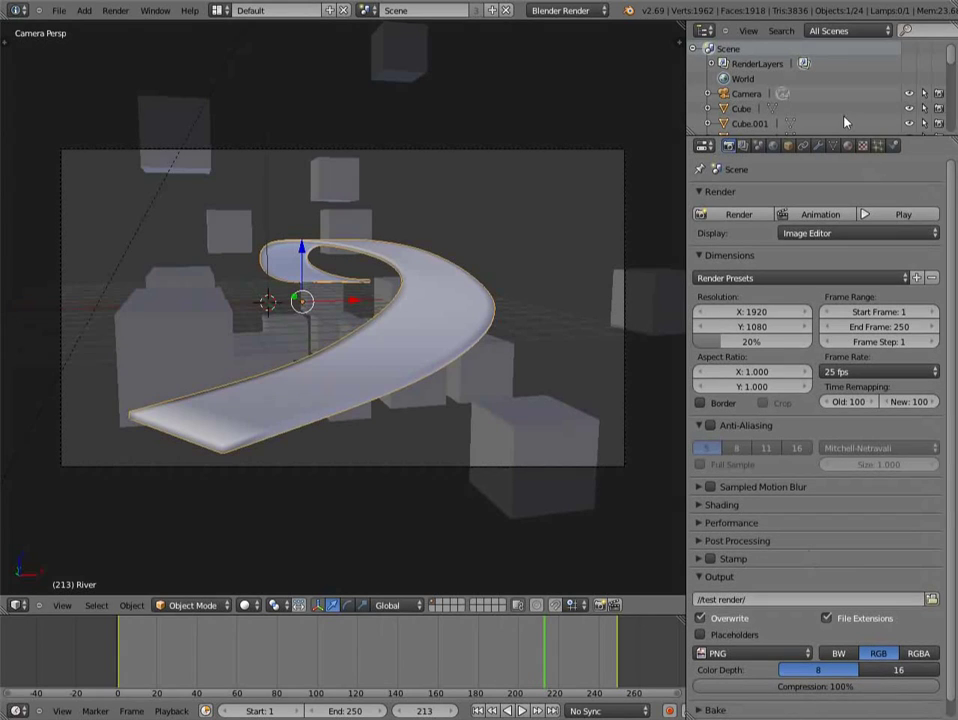
- Set the animation's end frame to 100 and render the animation
left_click(345, 711)
type("100")
key("Return")
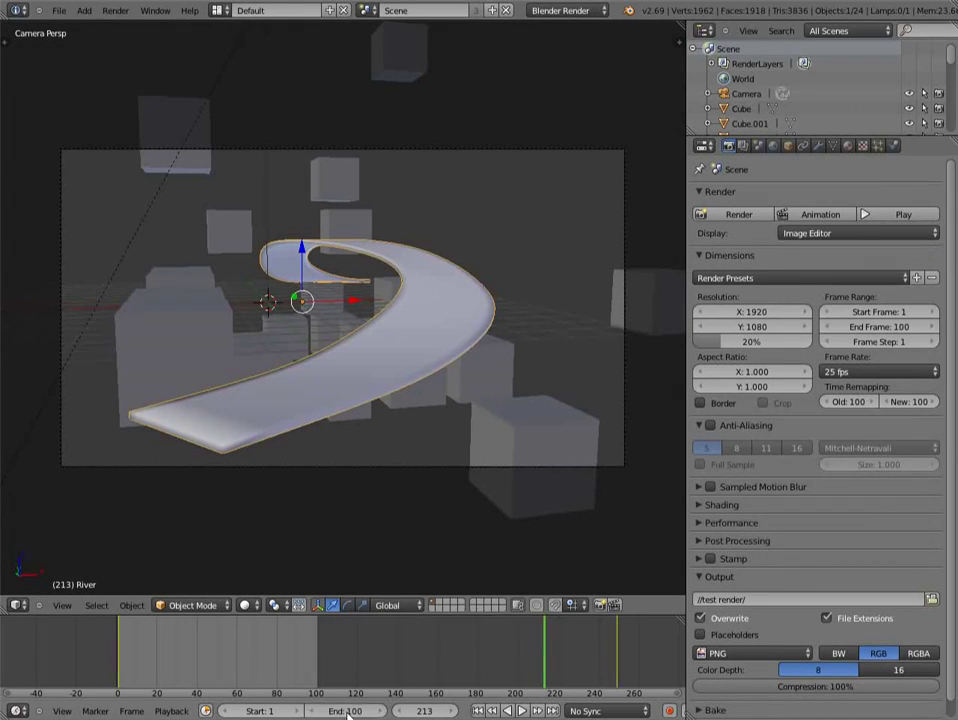
left_click(820, 215)
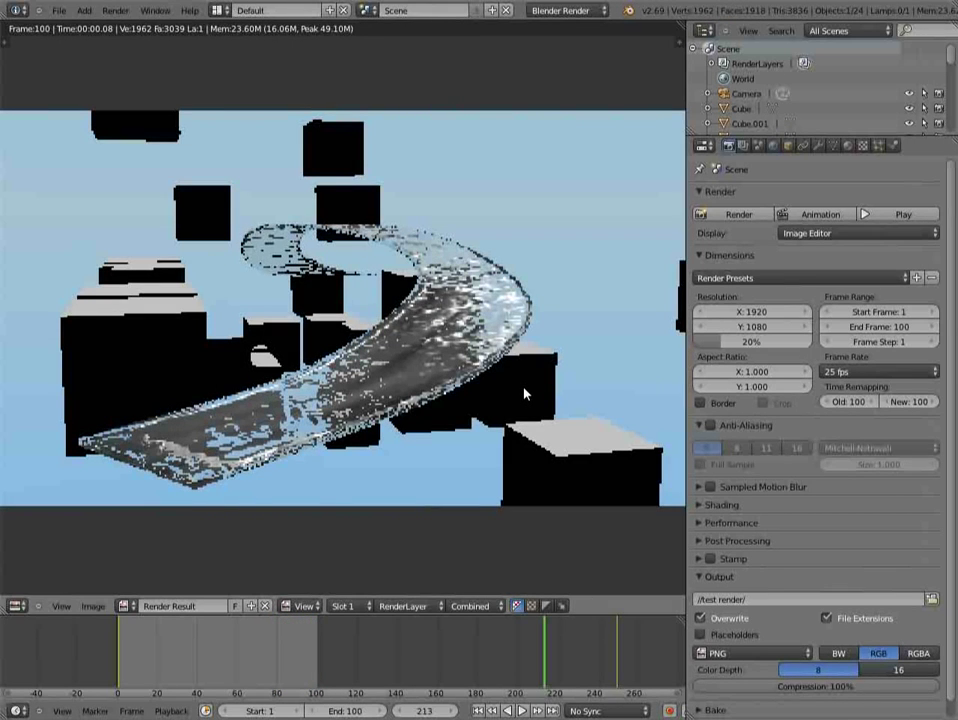
- In the Video Sequence Editor, add all PNG frames from the test render folder as an image strip starting at frame 1
left_click(16, 606)
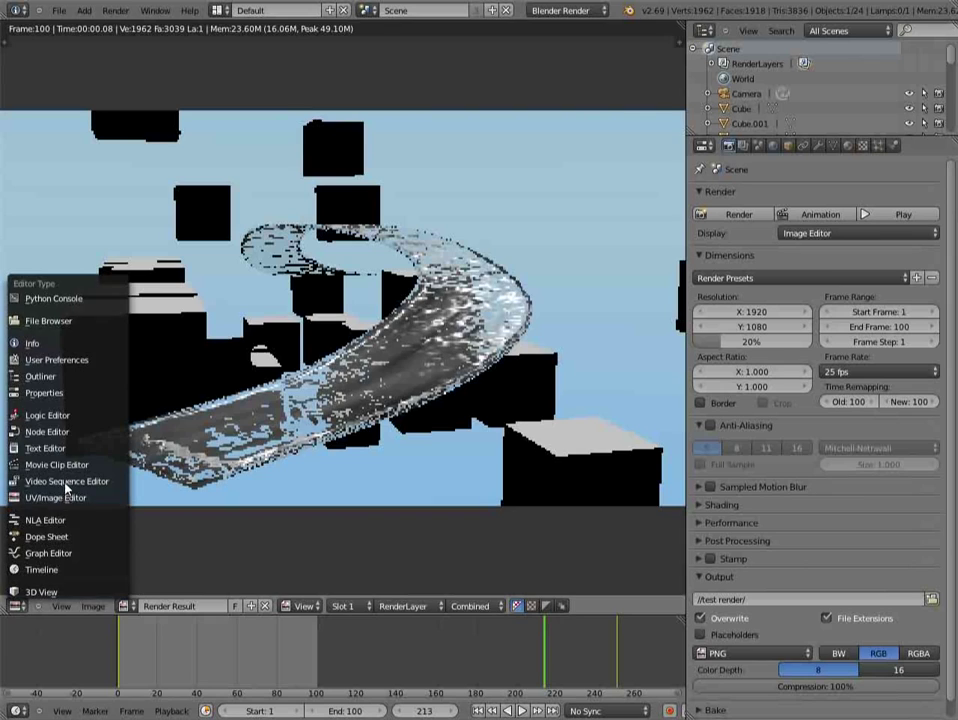
left_click(65, 482)
key("shift+Left")
key("Home")
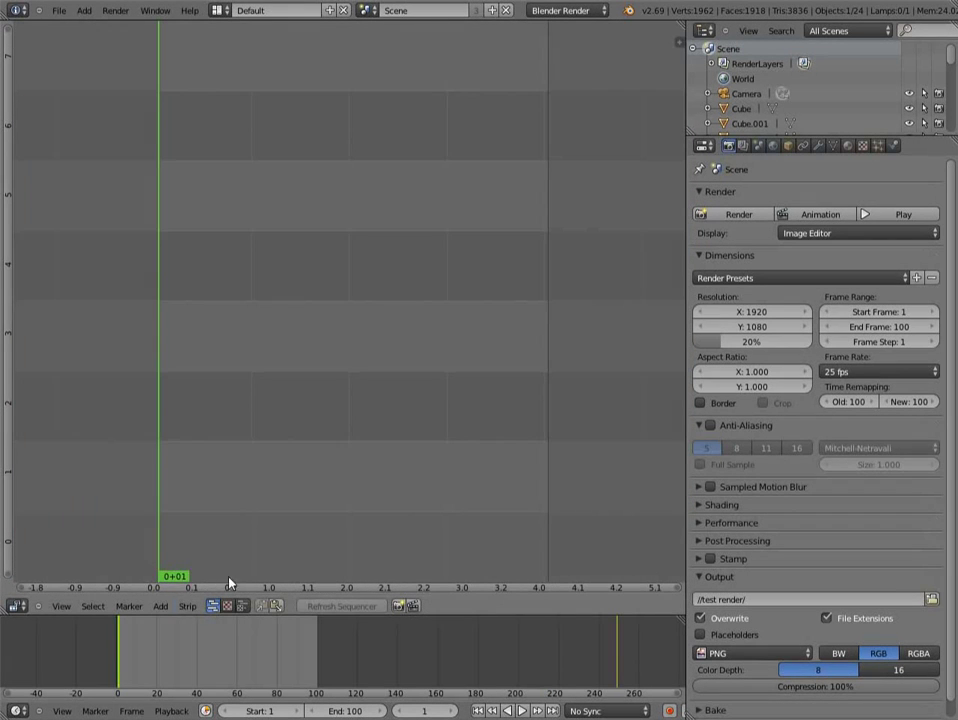
left_click(161, 606)
left_click(178, 532)
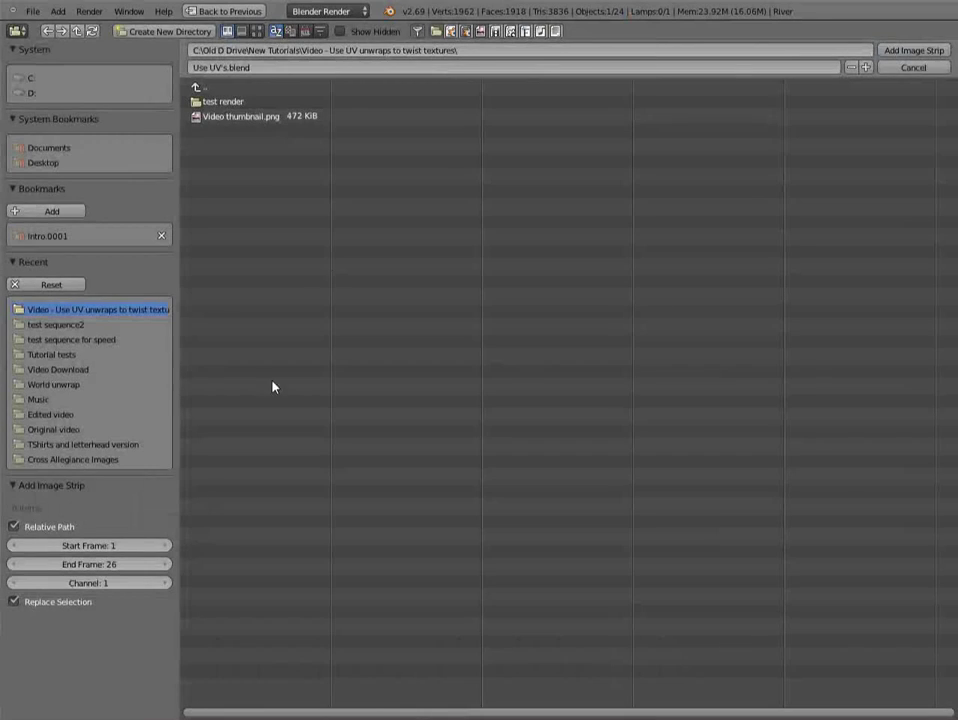
left_click(238, 104)
key("a")
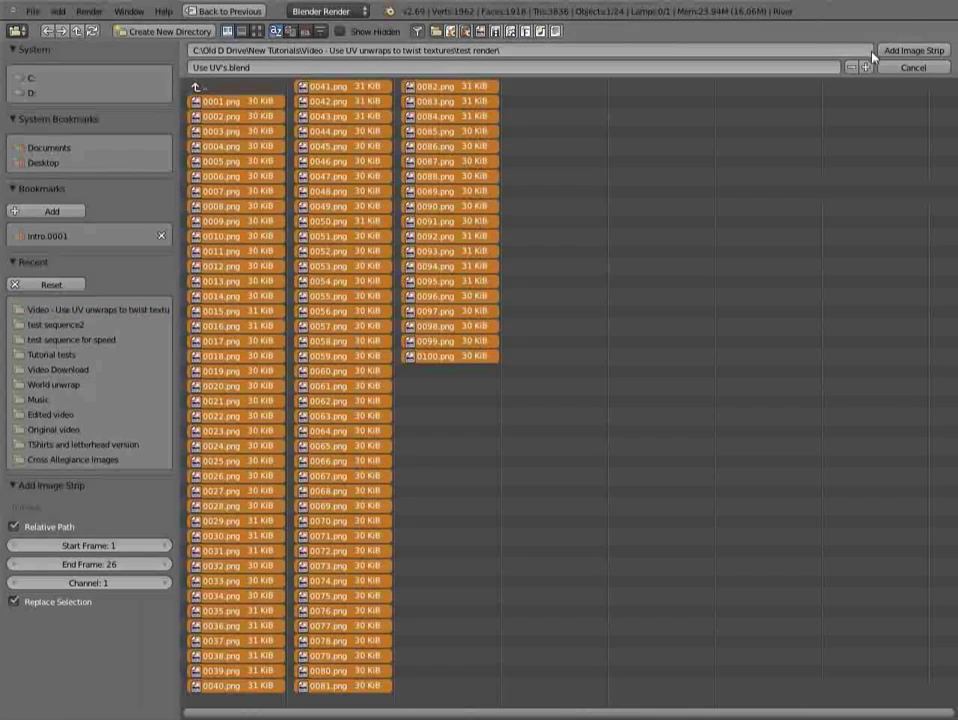
left_click(890, 50)
- Show the sequencer together with its preview, enlarge the preview area and fit the rendered image in it
left_click(243, 606)
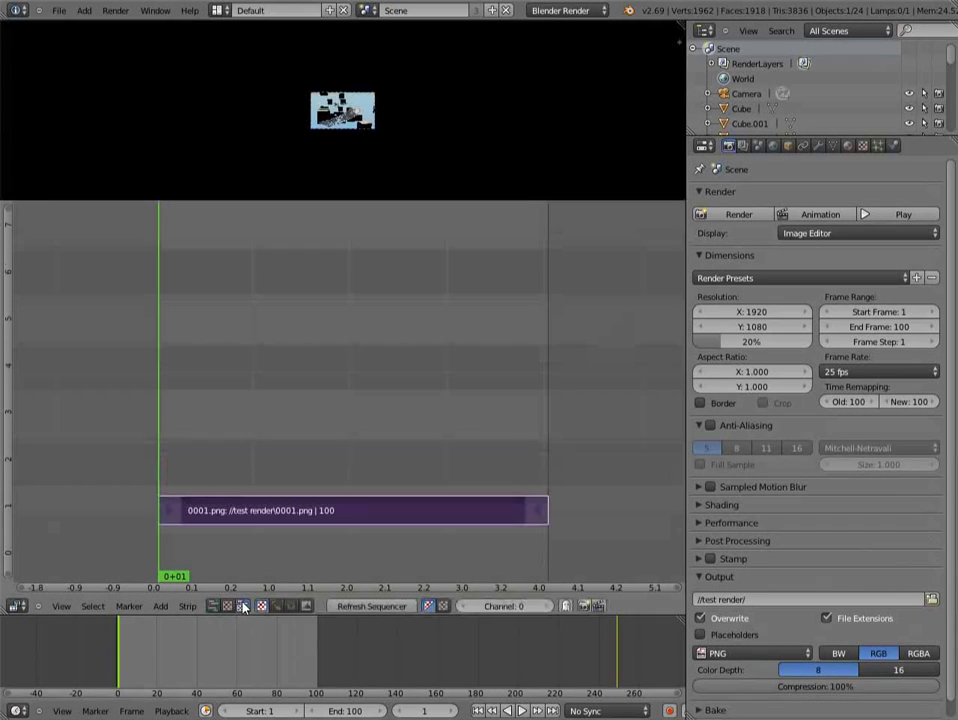
left_click_drag(401, 200, 381, 418)
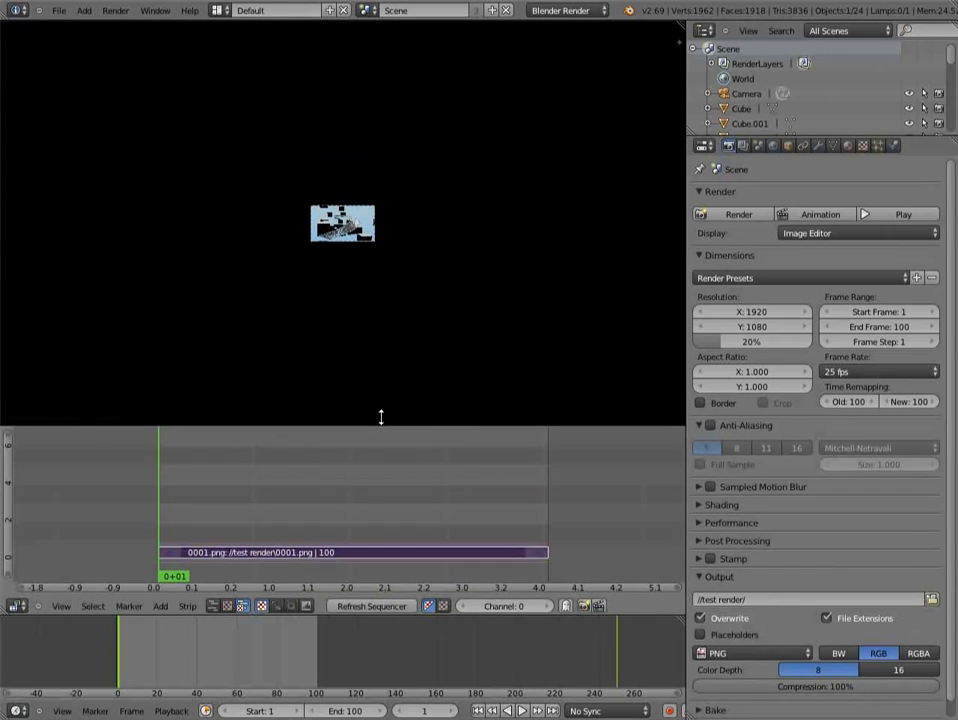
key("Home")
scroll(410, 290, "up", 4)
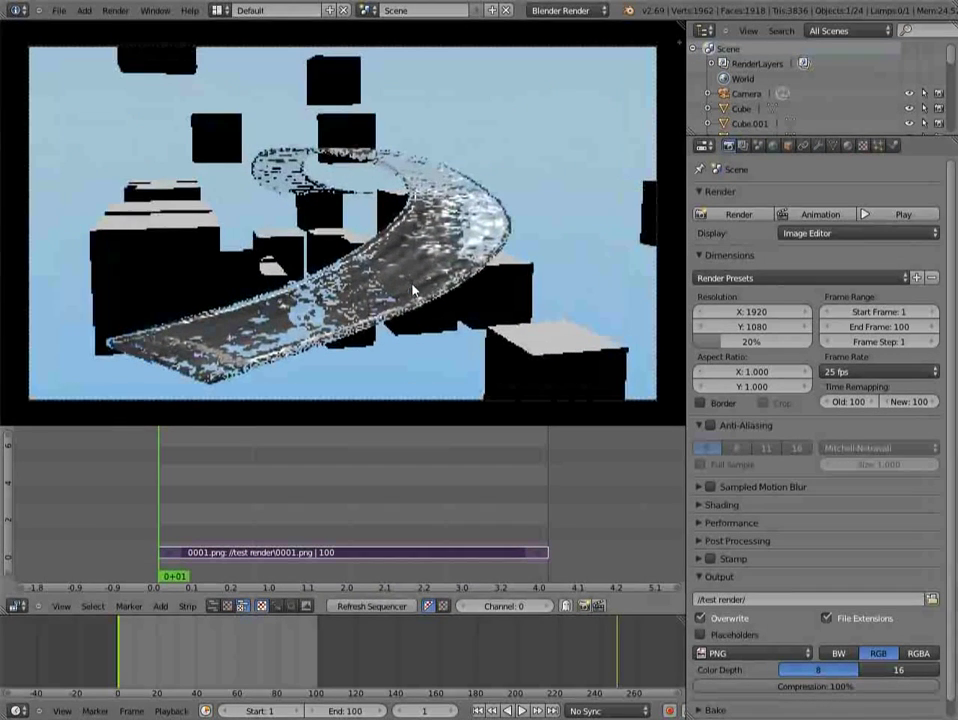
key("Home")
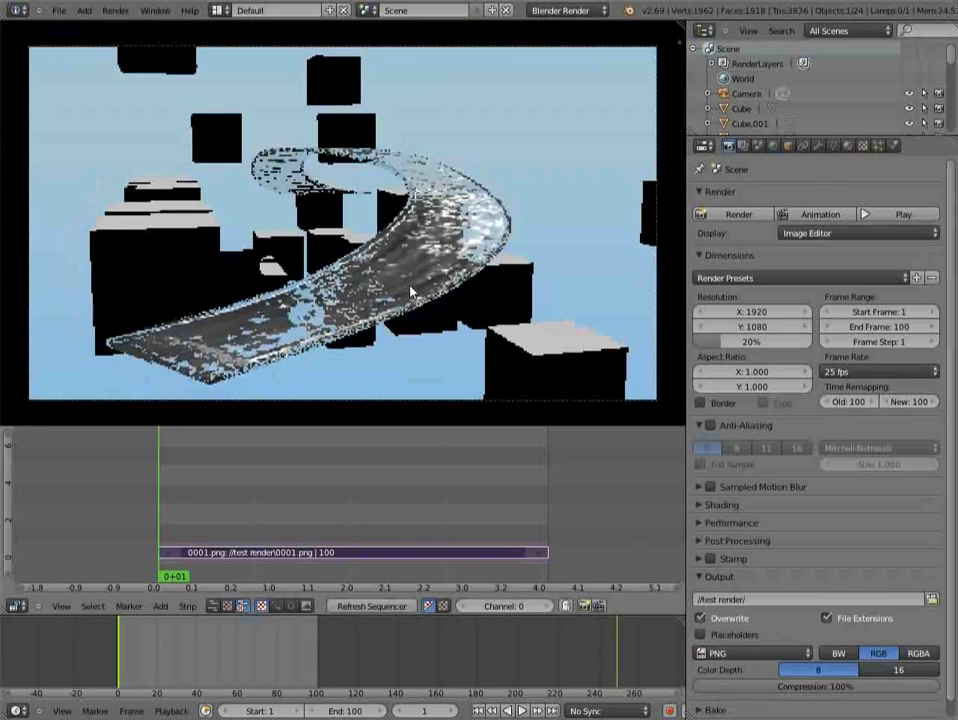
- Play back the rendered river sequence twice, restarting from frame 1, to check the water motion
left_click(521, 710)
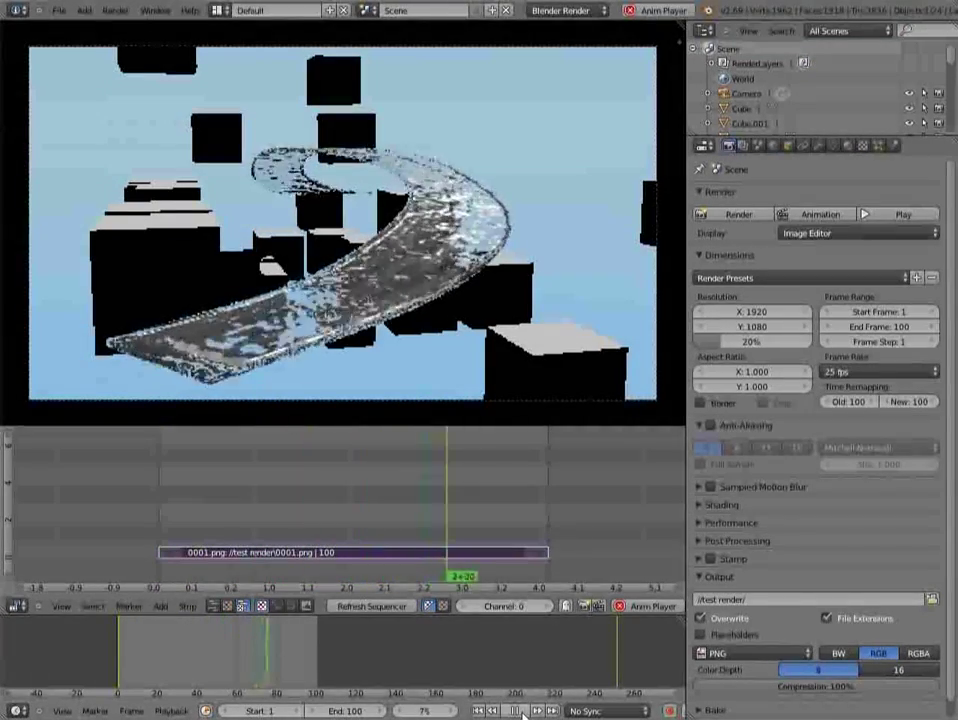
left_click(515, 710)
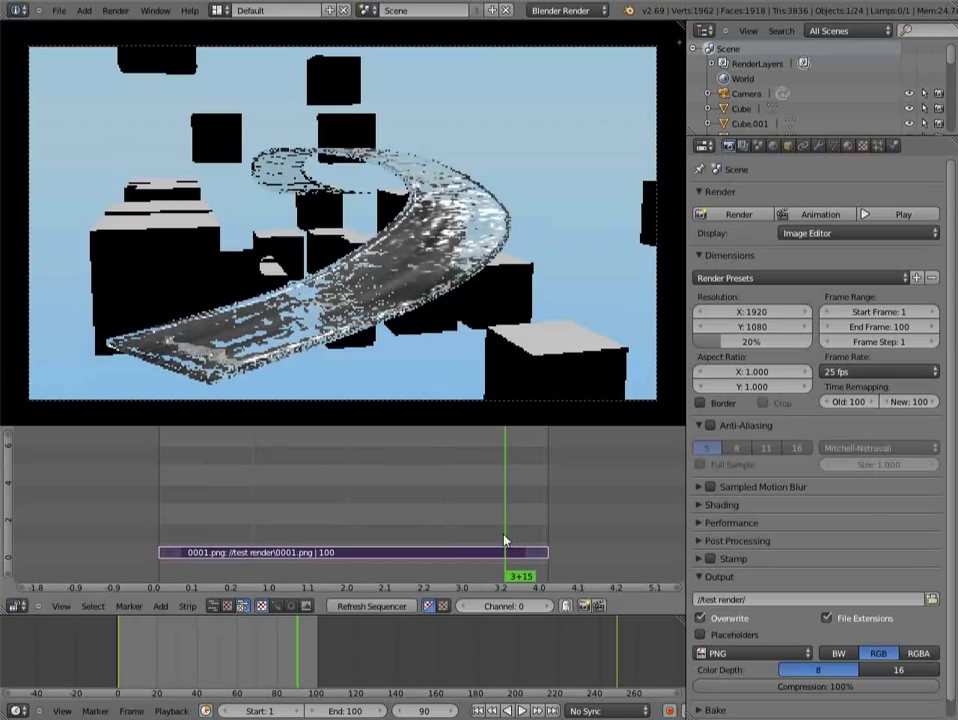
left_click(478, 711)
left_click(524, 711)
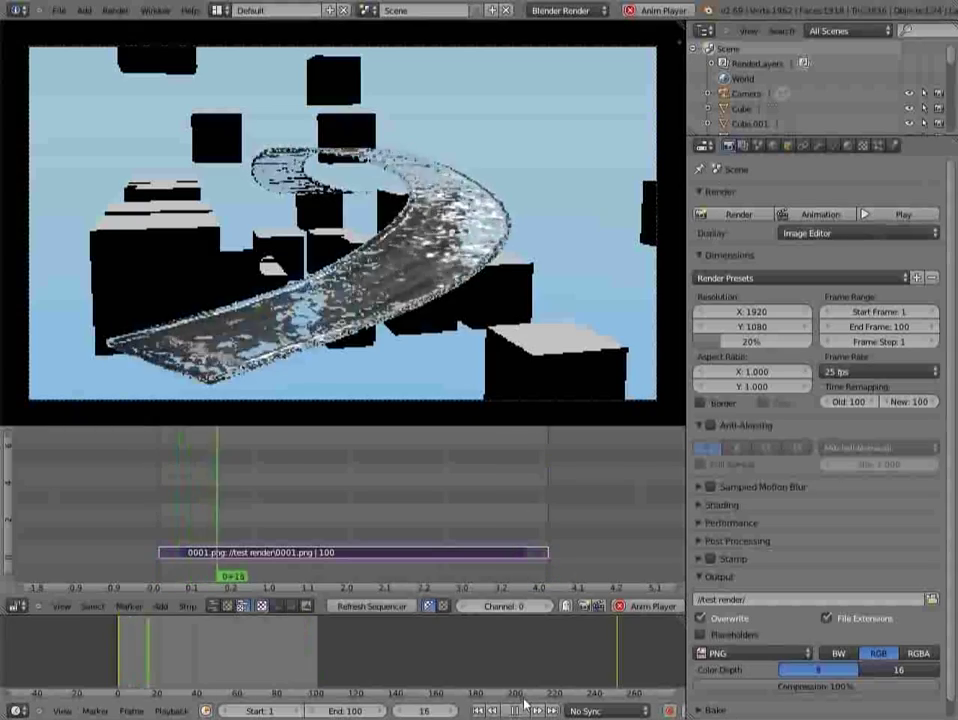
left_click(521, 710)
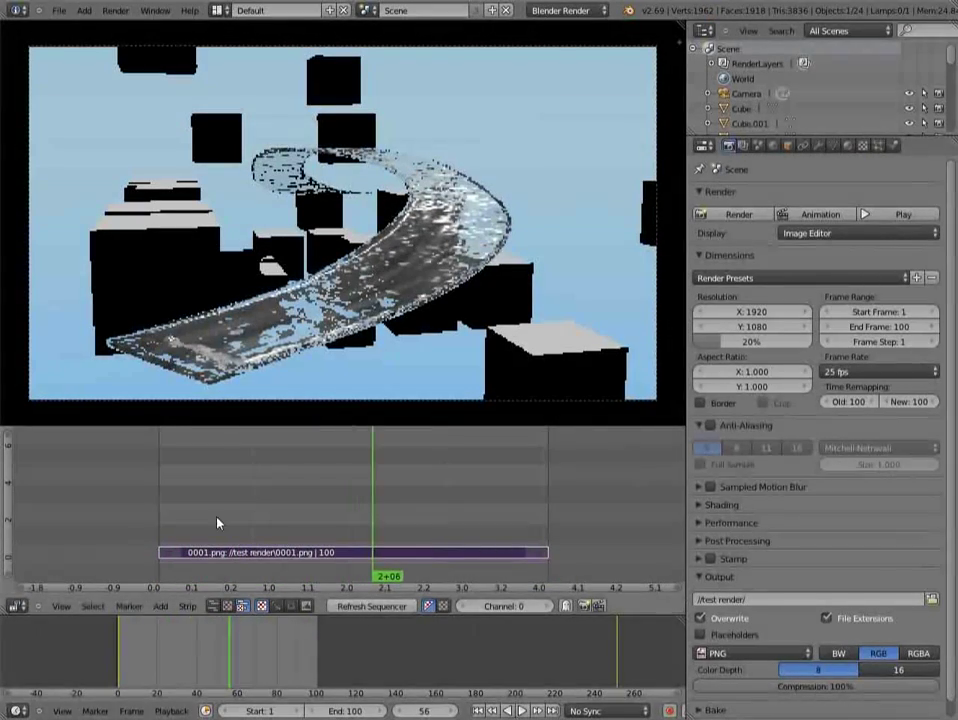
- Change the Normal influence value of the river material's River motion.001 texture
left_click(848, 146)
left_click(863, 146)
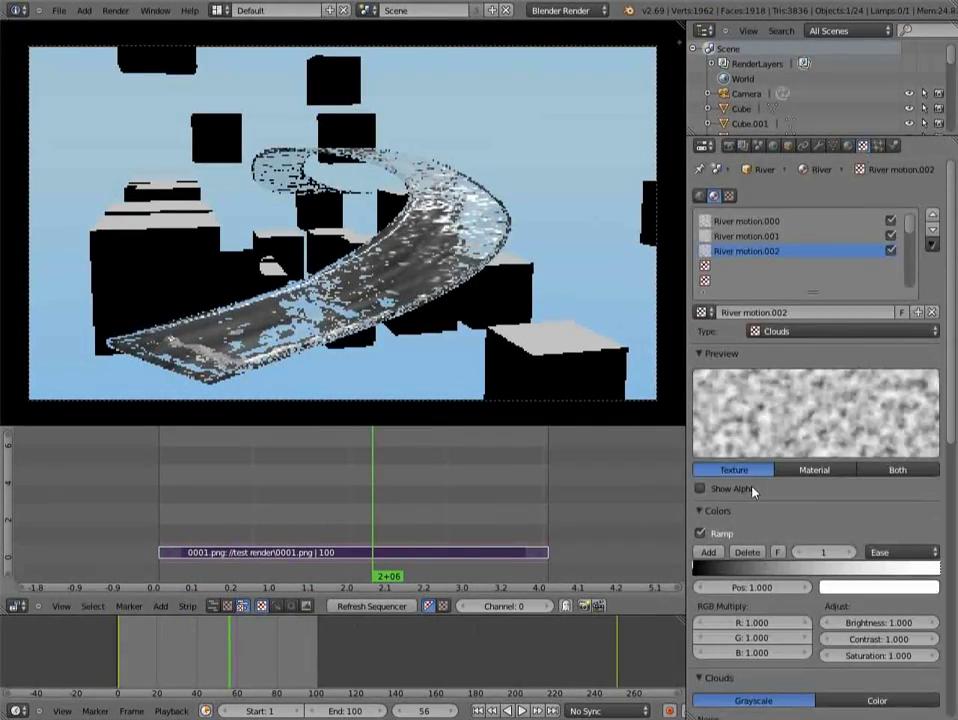
scroll(753, 490, "down", 10)
scroll(753, 490, "up", 10)
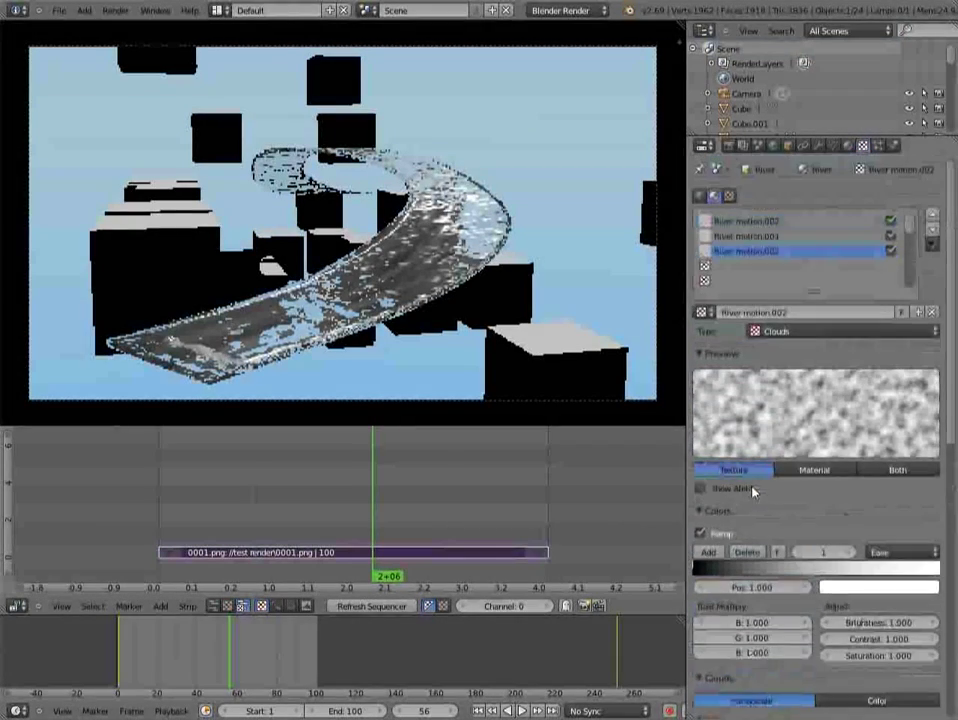
left_click(776, 236)
scroll(776, 243, "down", 10)
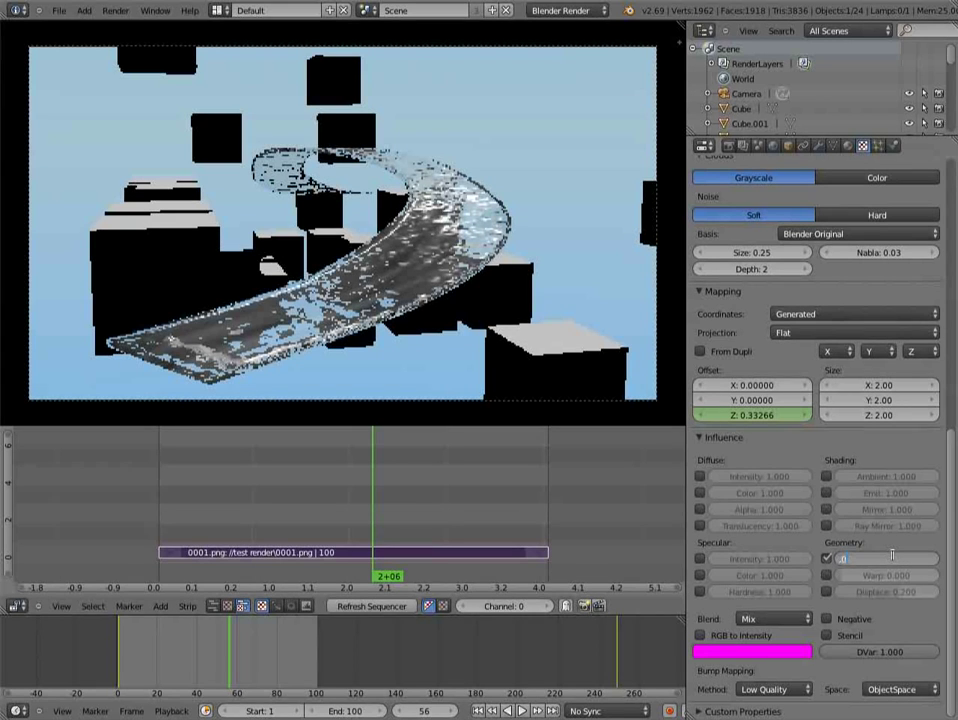
scroll(895, 562, "up", 10)
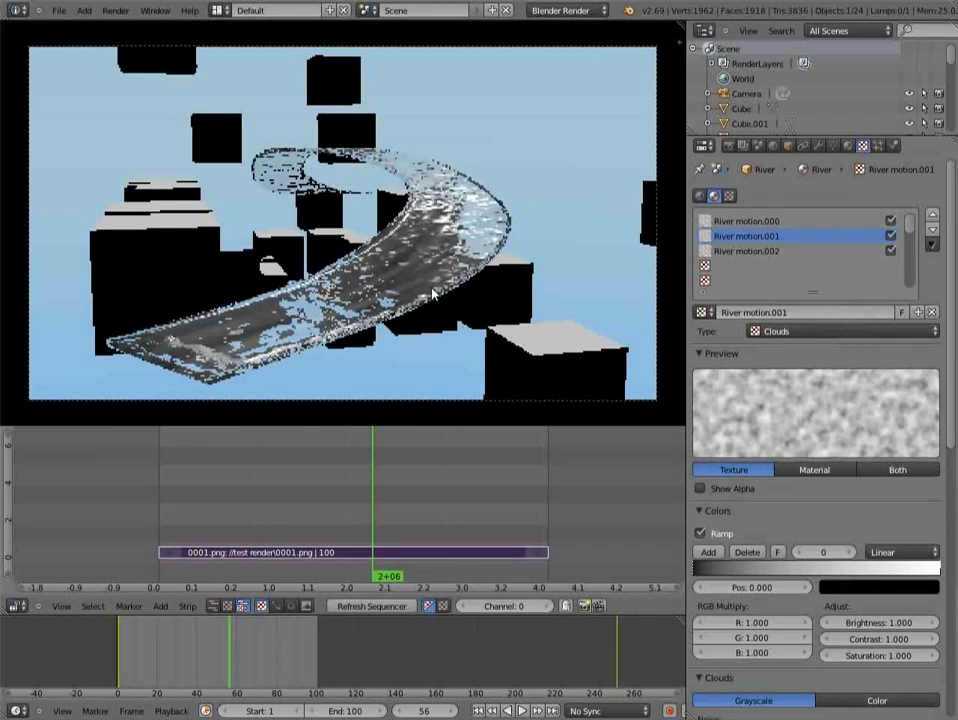
- Delete the image strip from the Video Sequence Editor and render frame 56 of the scene
key("F12")
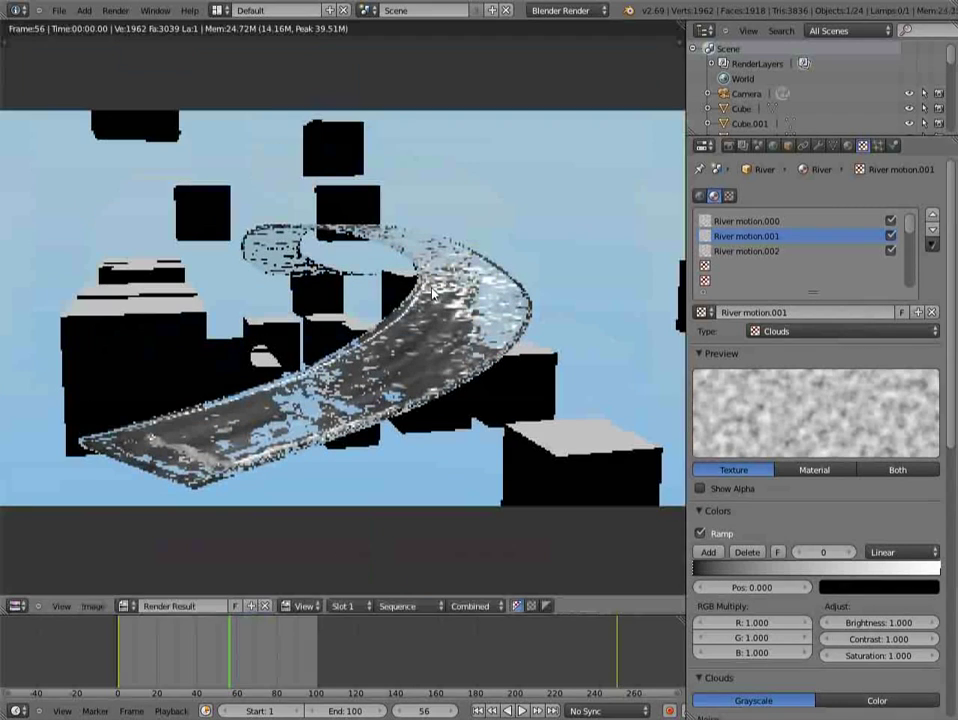
left_click(16, 606)
left_click(84, 483)
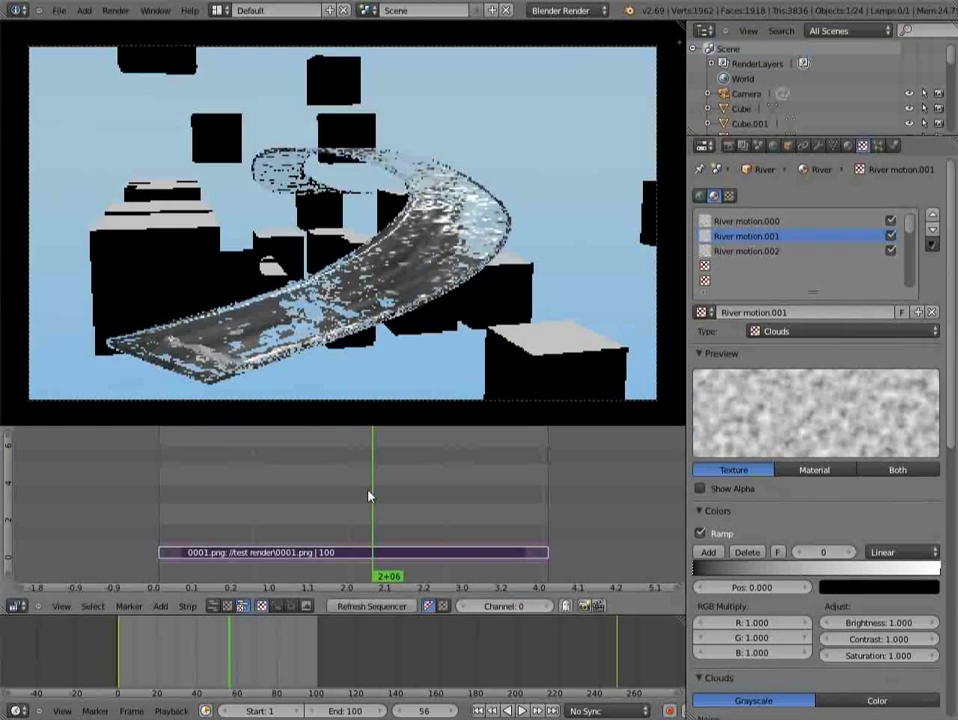
key("x")
left_click(368, 491)
key("F12")
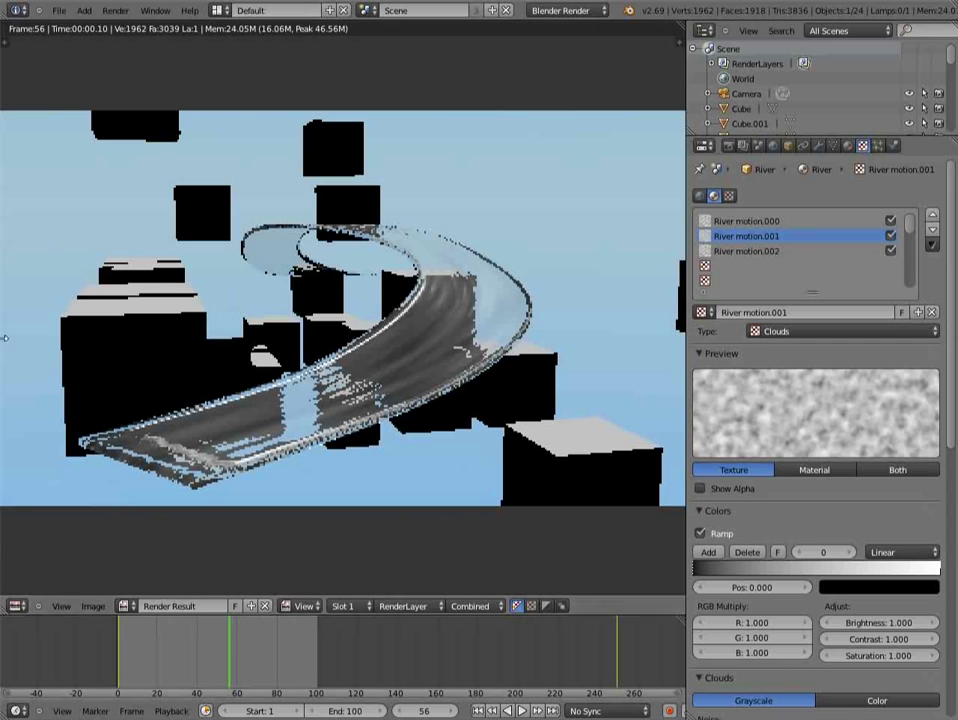
- Render the animation again and add all its frames from the test render folder as an image strip in the sequencer
left_click(731, 147)
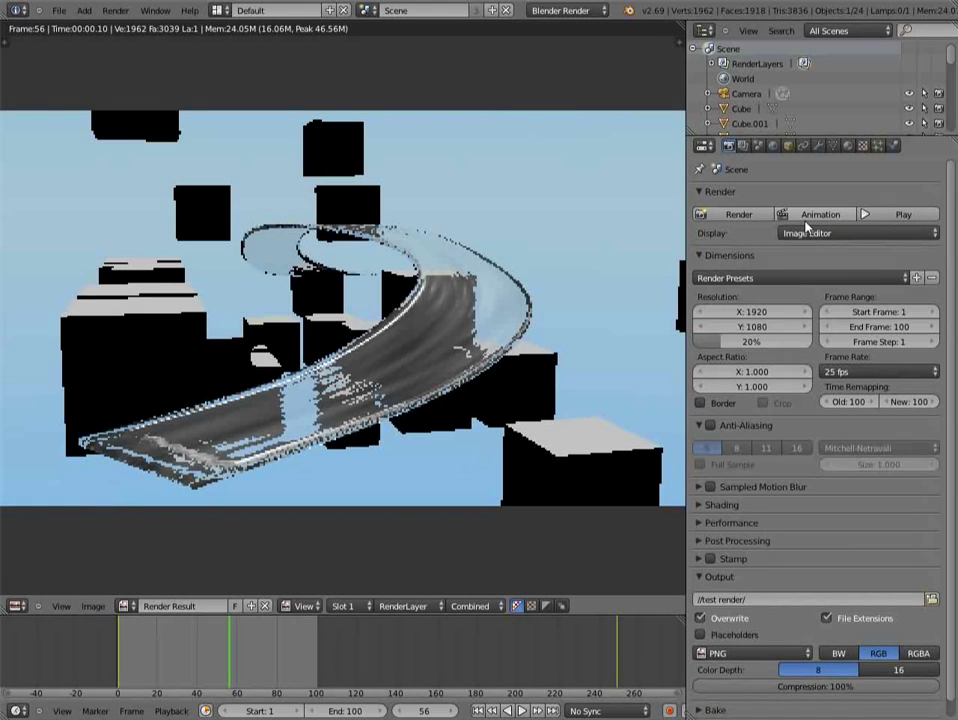
left_click(815, 216)
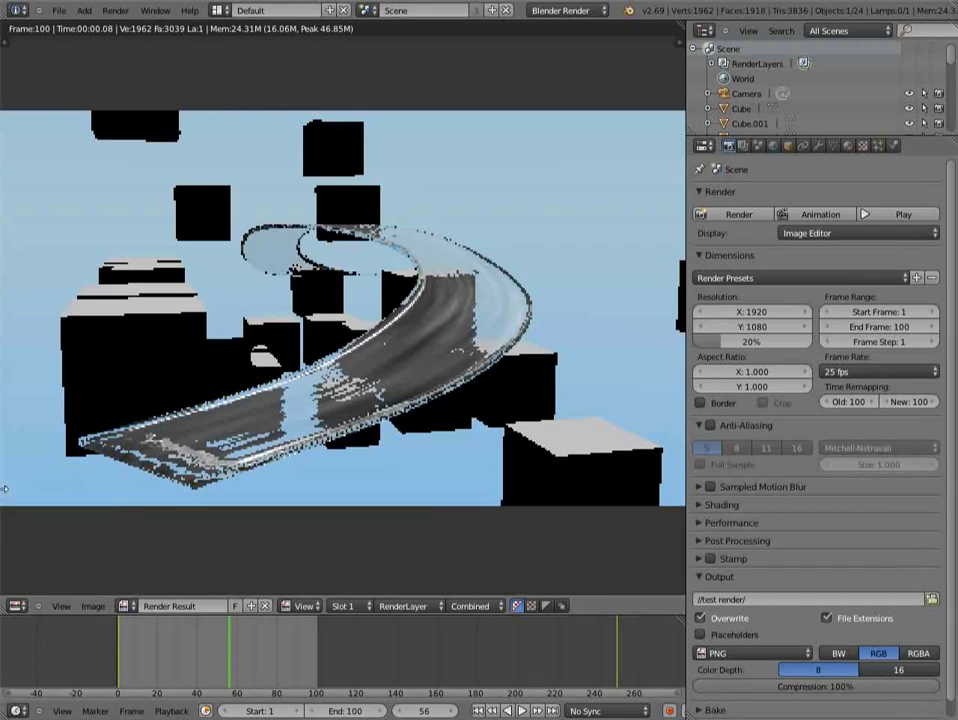
left_click(17, 606)
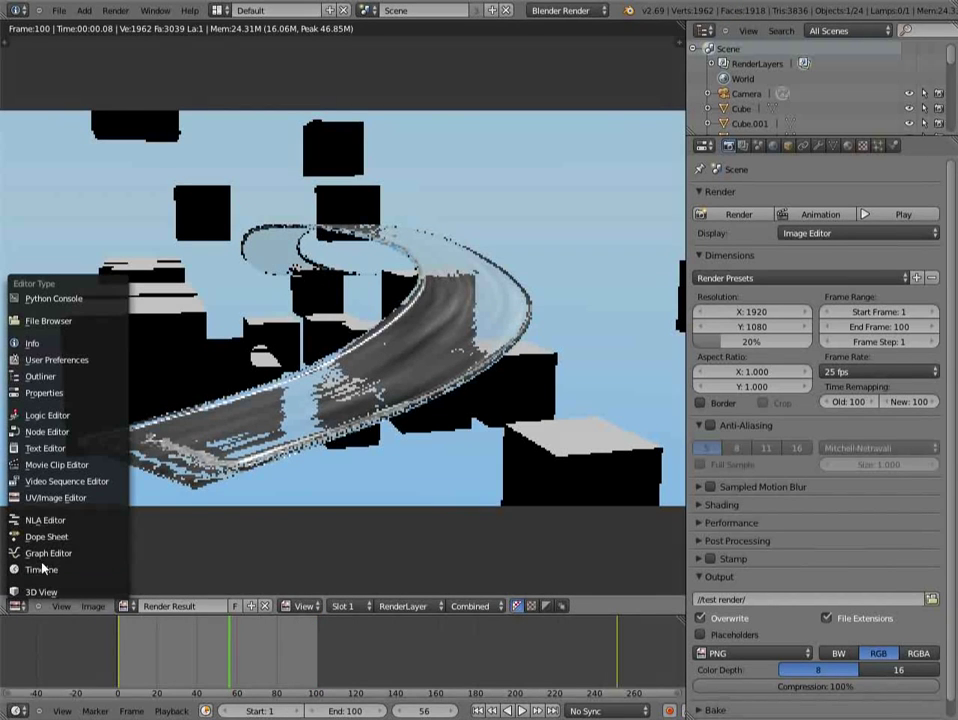
left_click(64, 485)
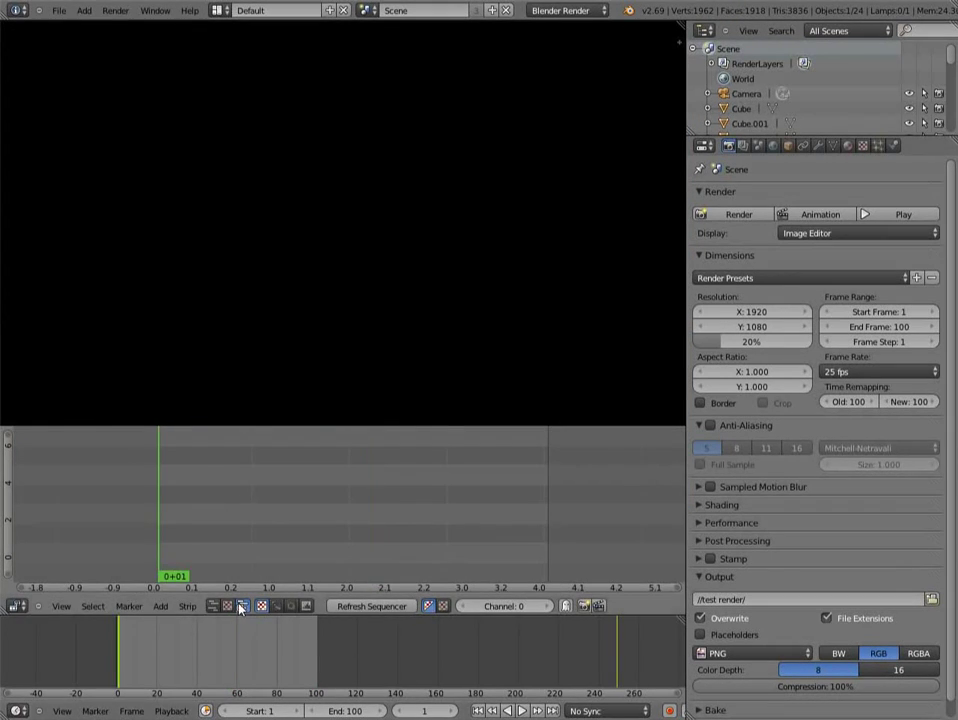
left_click(163, 606)
left_click(165, 532)
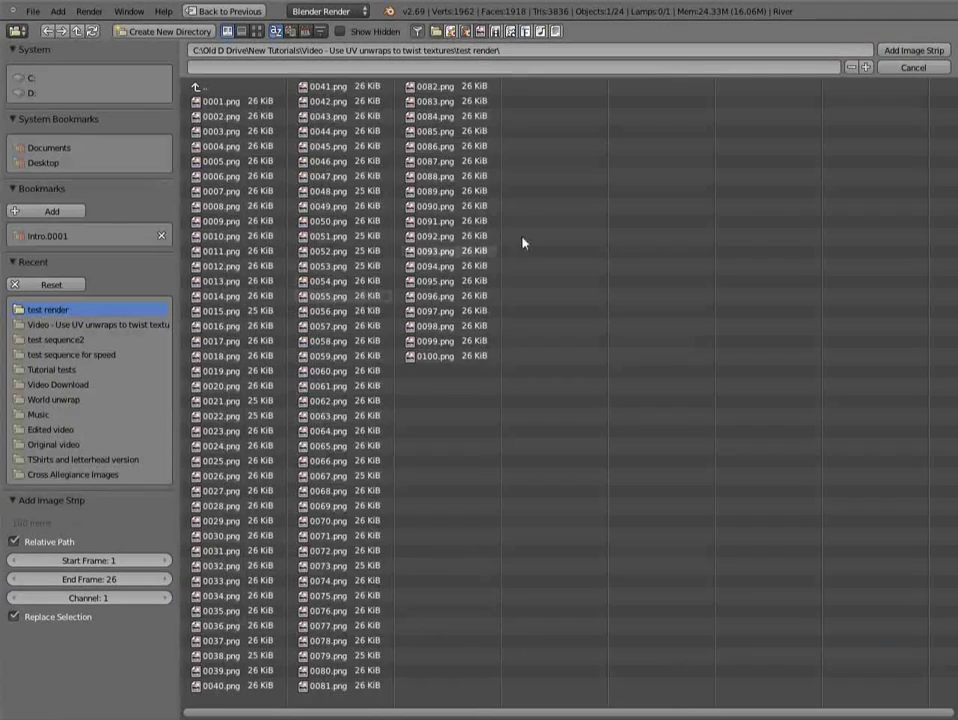
key("a")
key("a")
key("a")
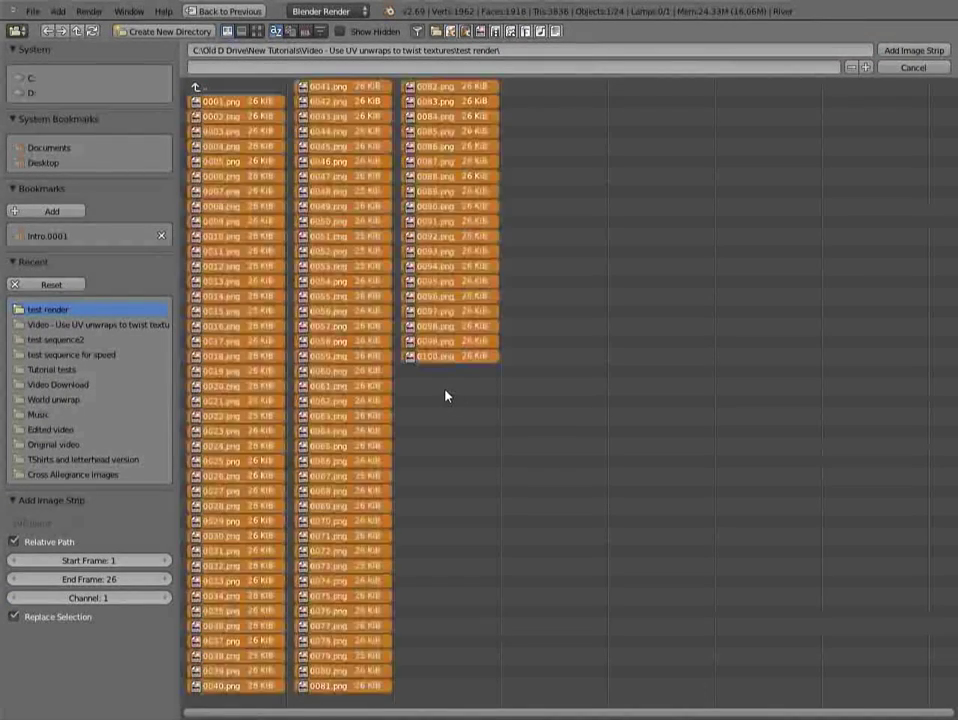
left_click(931, 52)
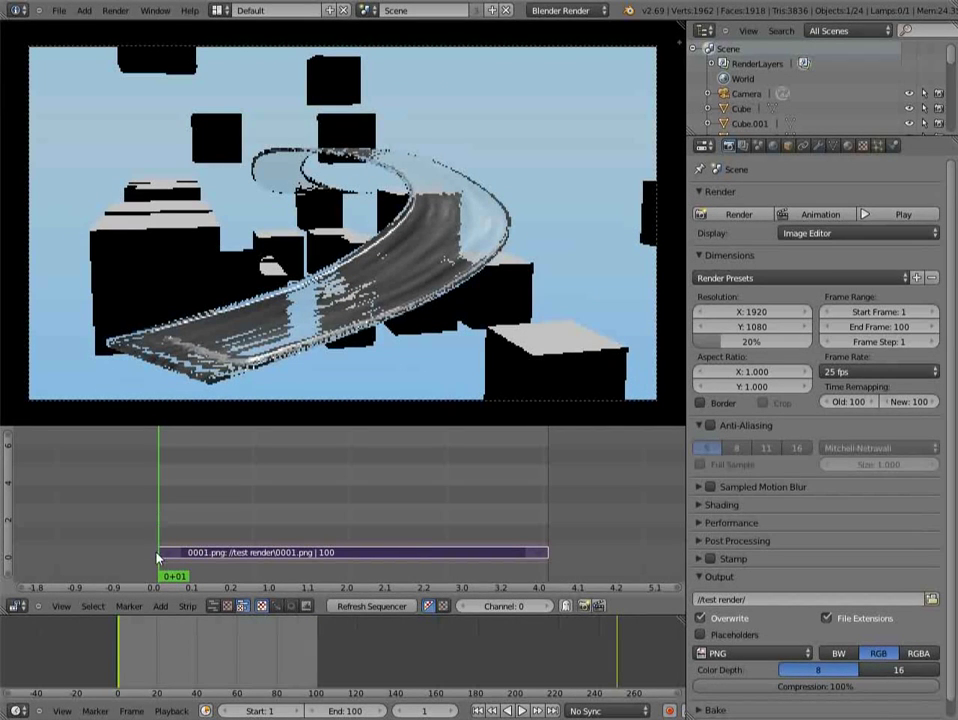
- Play back the newly rendered sequence and delete its image strip from the sequencer
left_click(522, 711)
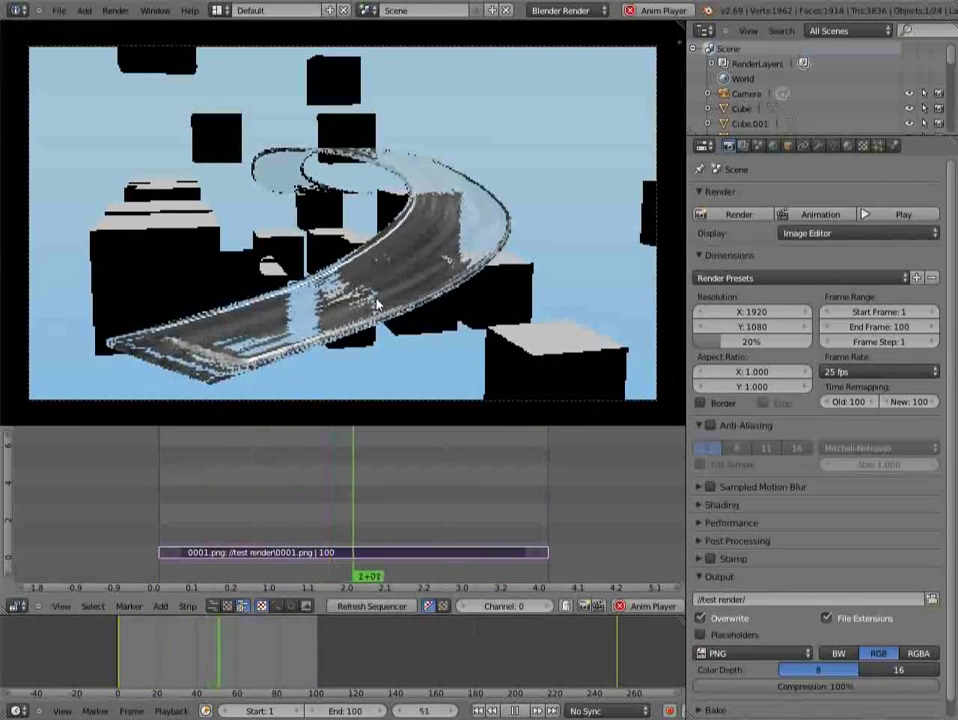
key("Escape")
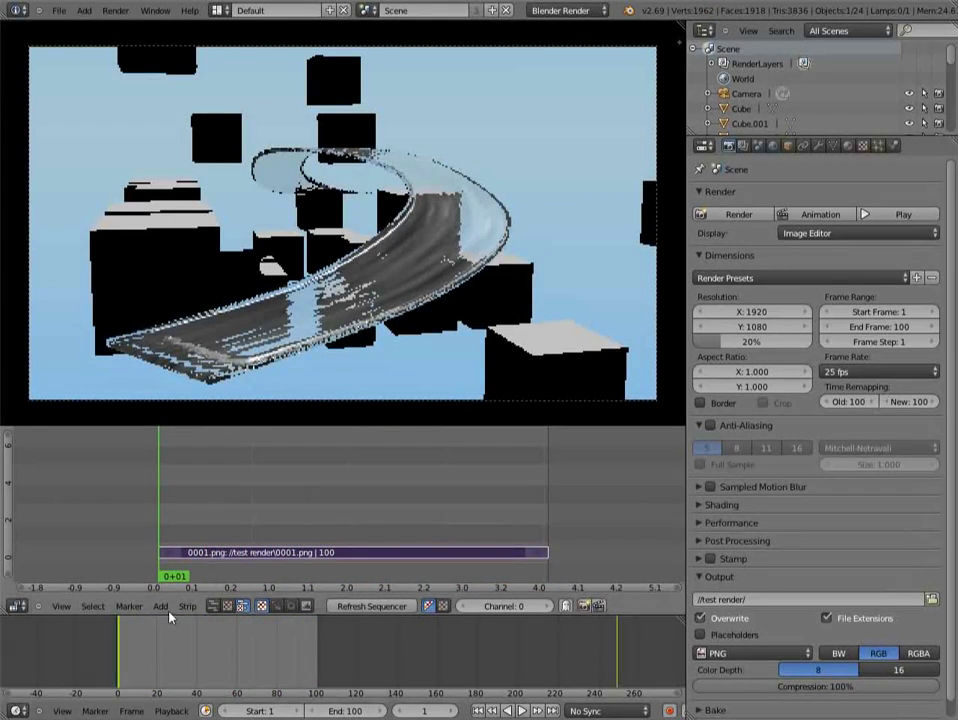
key("x")
left_click(276, 541)
- Set the render resolution to 100% and enable anti-aliasing with 8 samples
left_click_drag(774, 338, 838, 344)
left_click(712, 425)
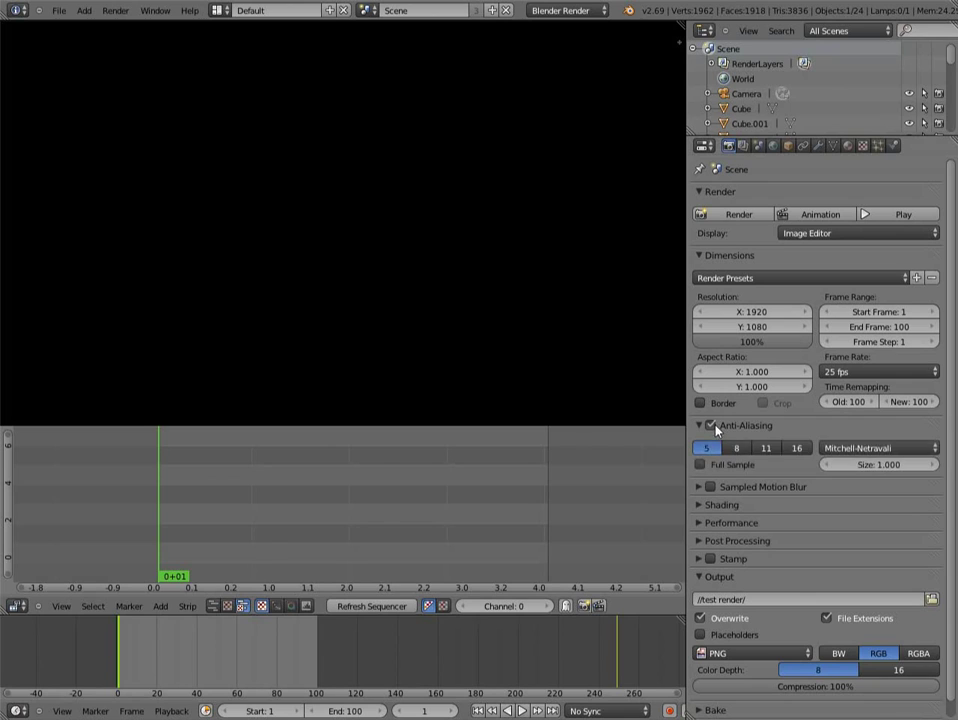
left_click(734, 449)
- Enable Ambient Occlusion and Environment Lighting in the world settings and collapse the Indirect Lighting and Gather sections
left_click(772, 146)
left_click(739, 436)
left_click(711, 437)
left_click(711, 455)
left_click(700, 455)
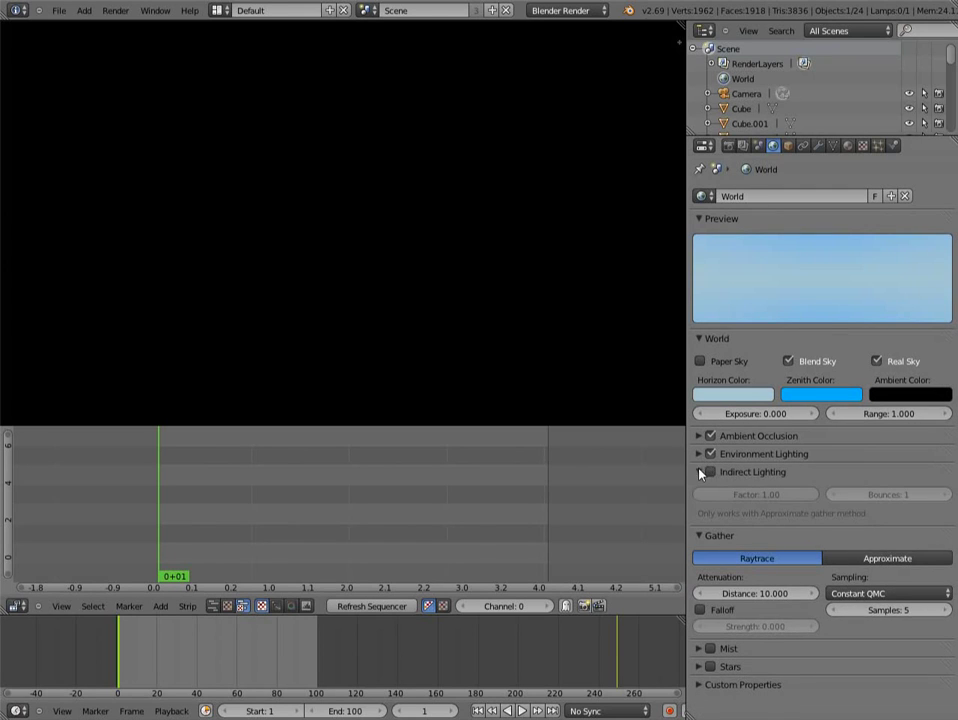
left_click(700, 472)
left_click(697, 490)
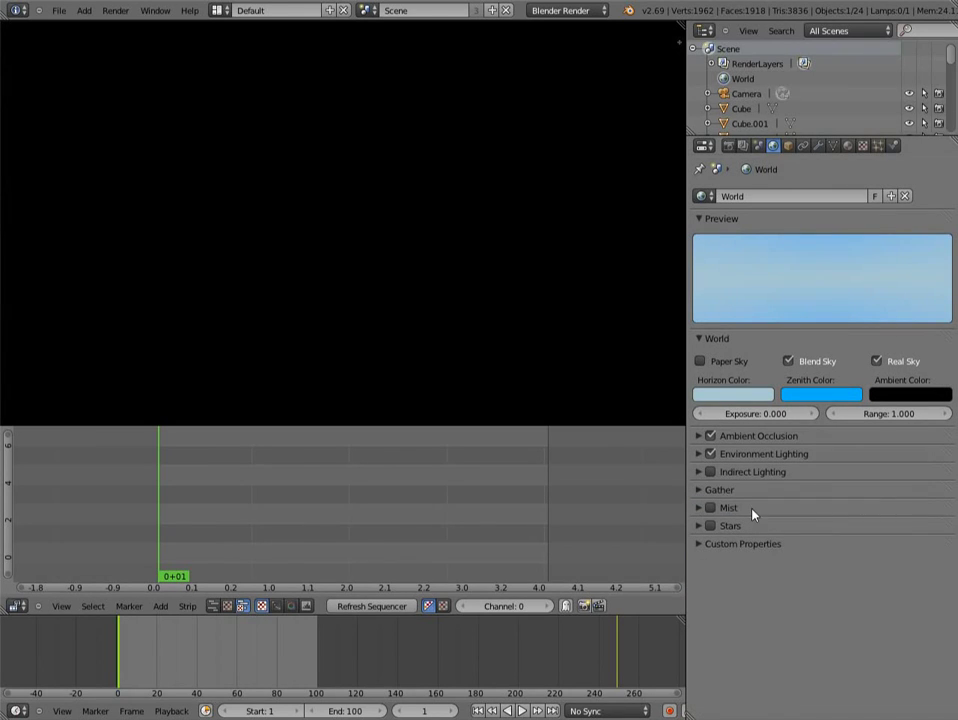
- Return to the 3D View, render frame 1 at full quality and widen the image area to fit the whole render
left_click(59, 11)
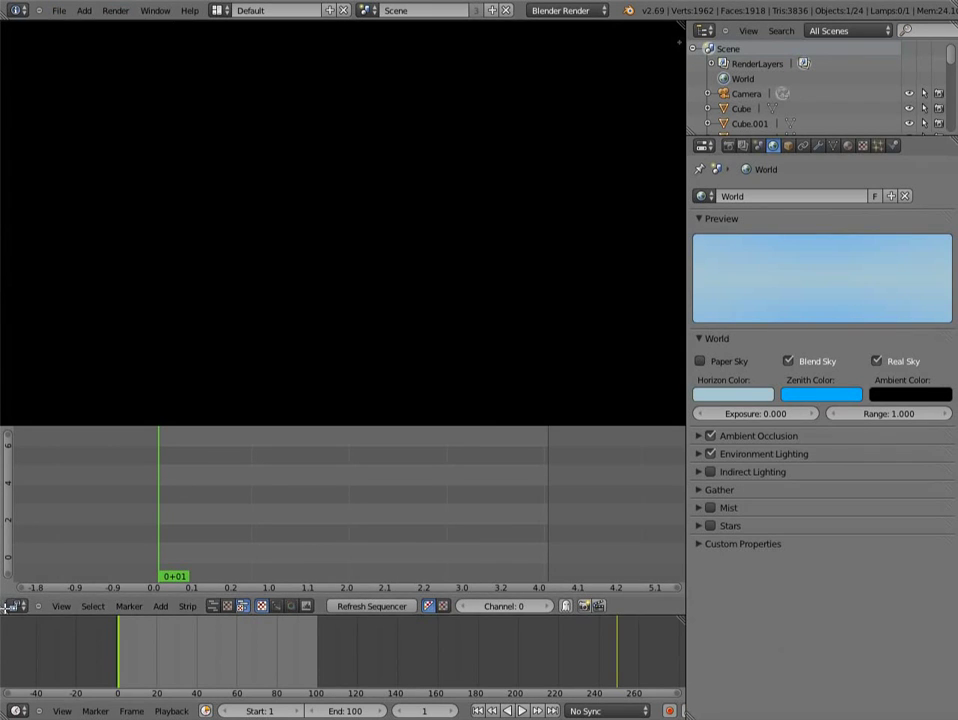
left_click(16, 605)
left_click(40, 590)
left_click(59, 11)
key("F12")
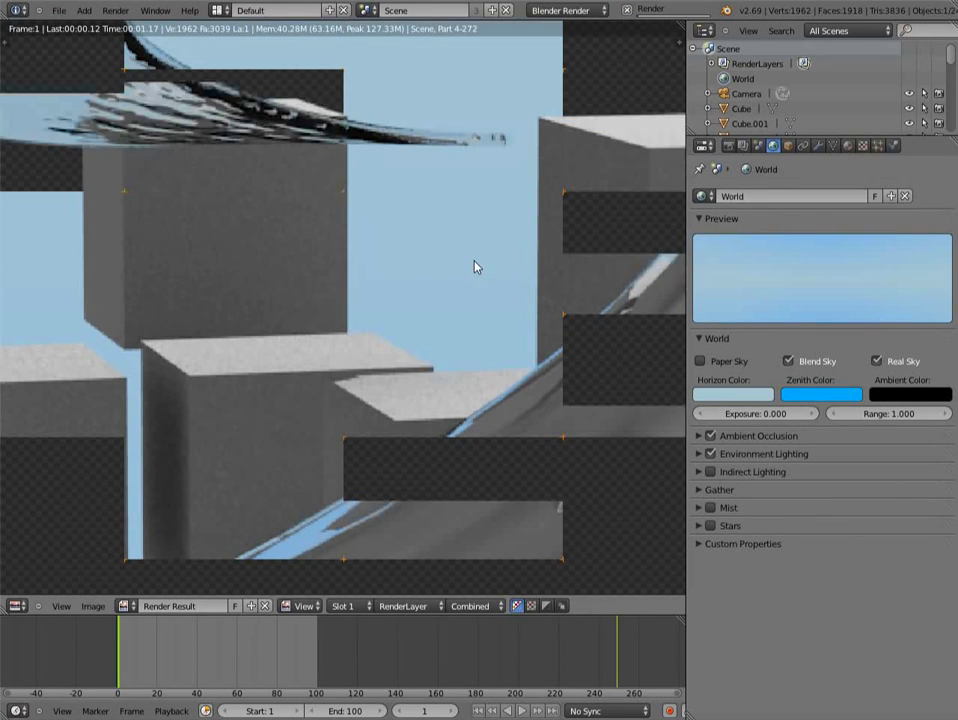
scroll(475, 267, "down", 6)
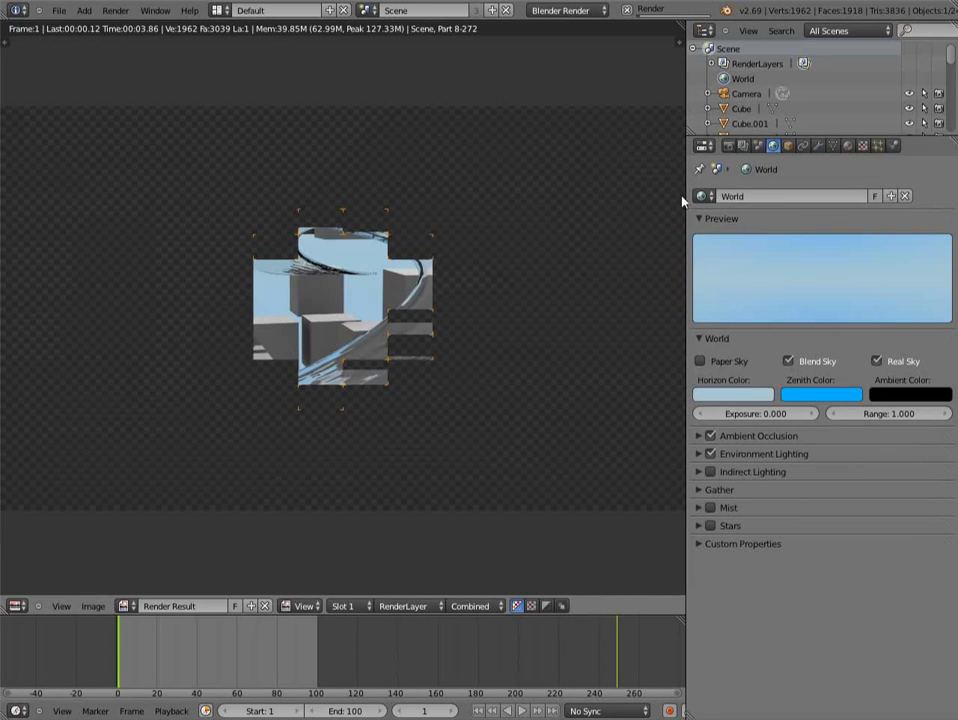
left_click_drag(686, 197, 781, 191)
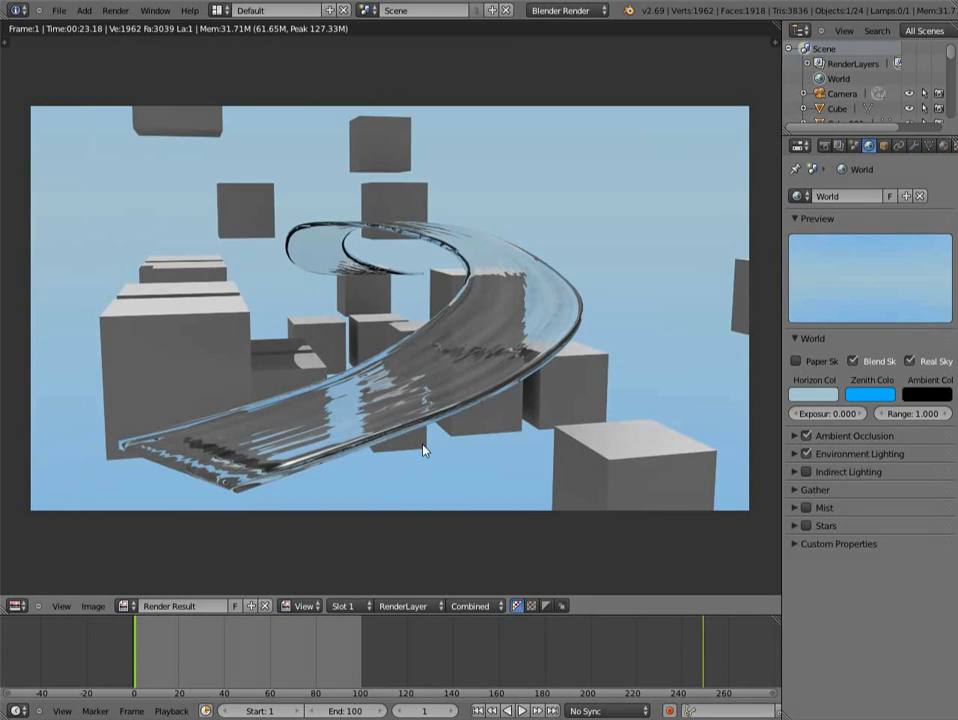
- Return to the 3D View and save the Blender file
left_click(17, 606)
left_click(58, 598)
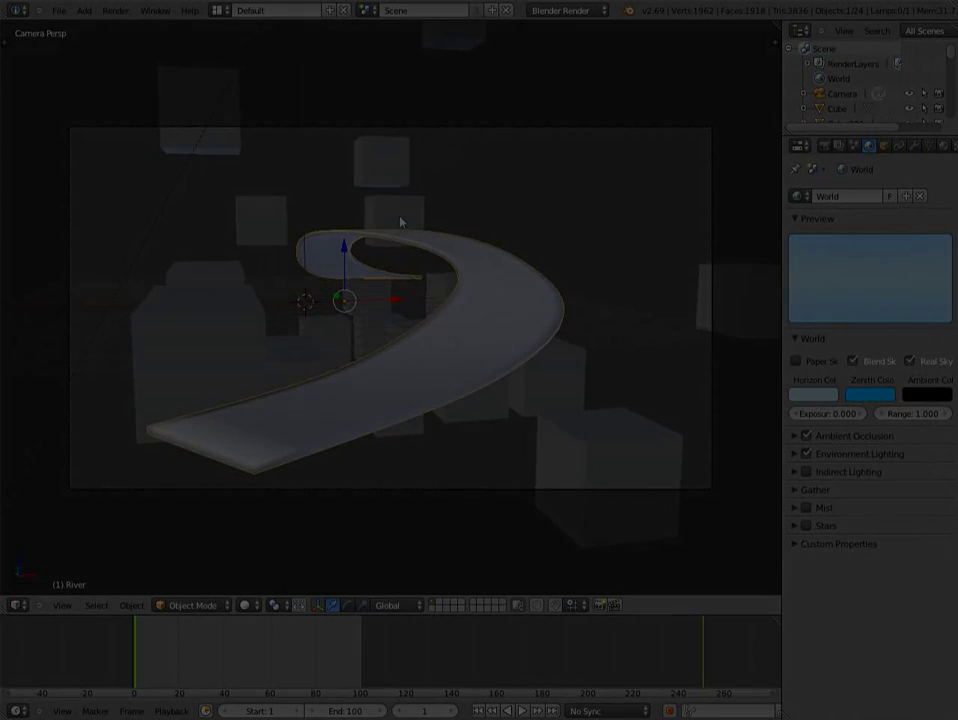
left_click(66, 12)
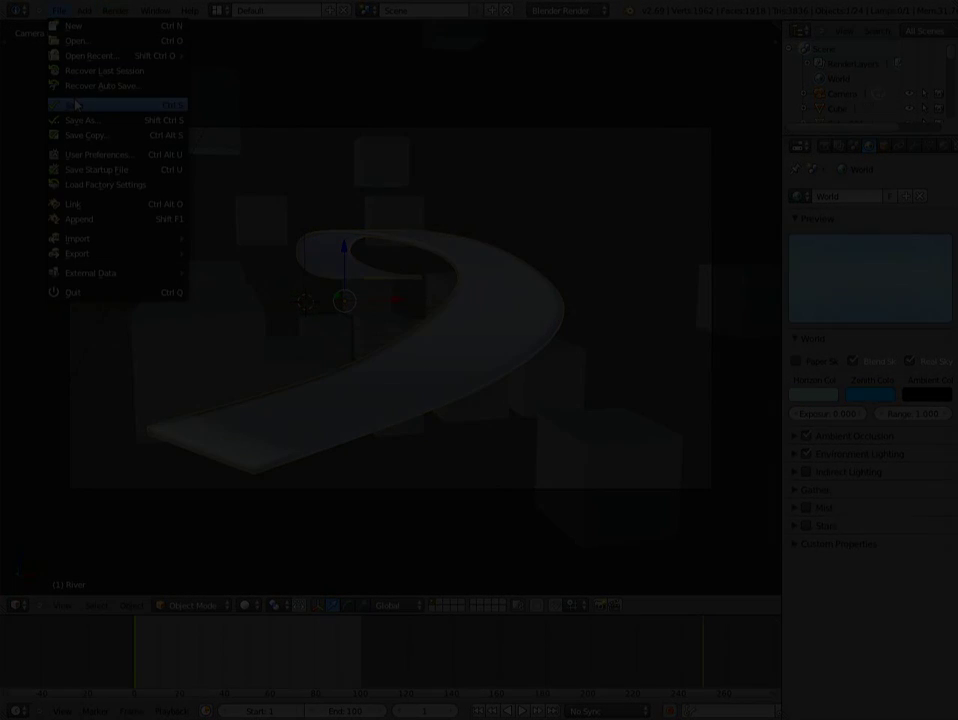